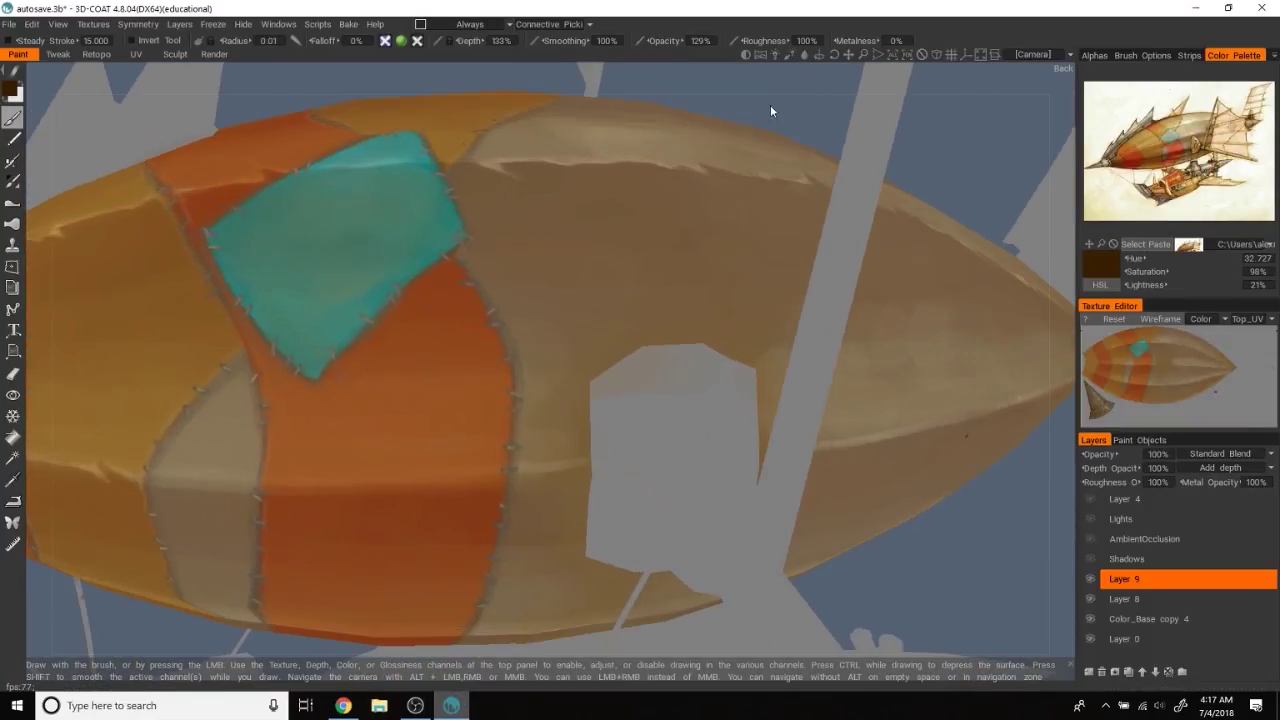
Orbit around the balloon and paint a dark stroke along the orange stripe's edge
drag(770, 105, 441, 363)
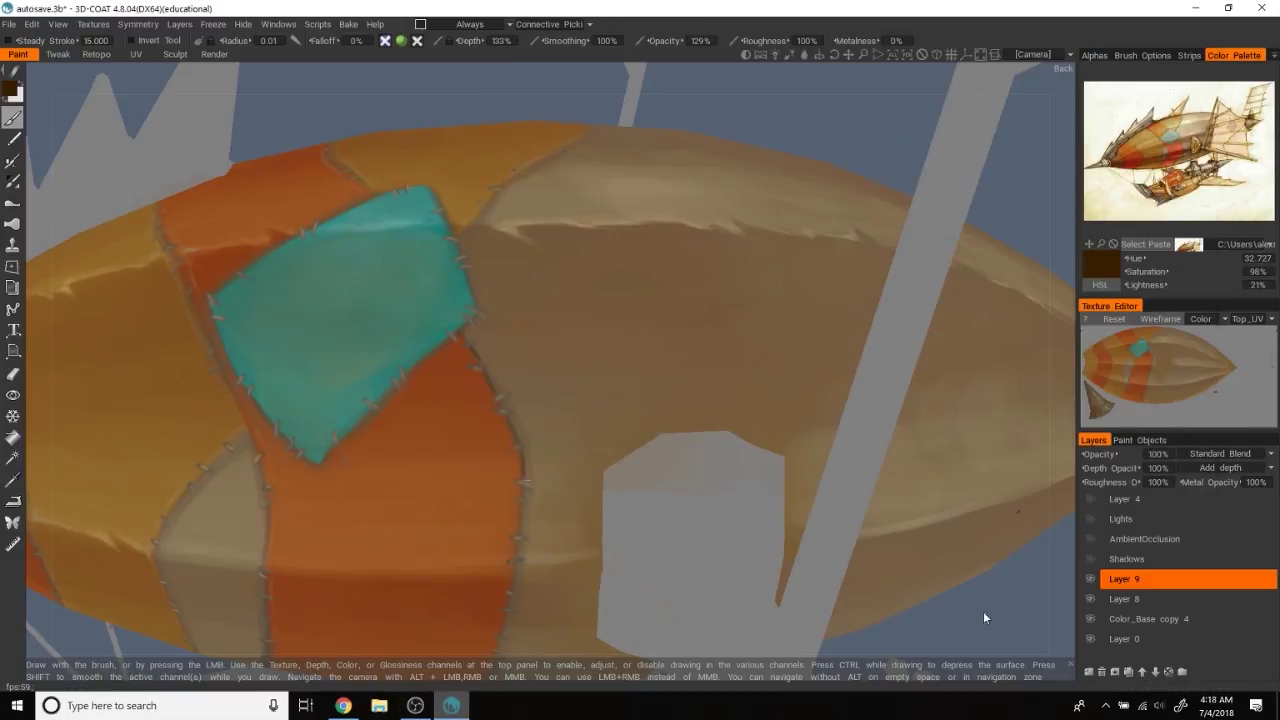
drag(983, 611, 582, 293)
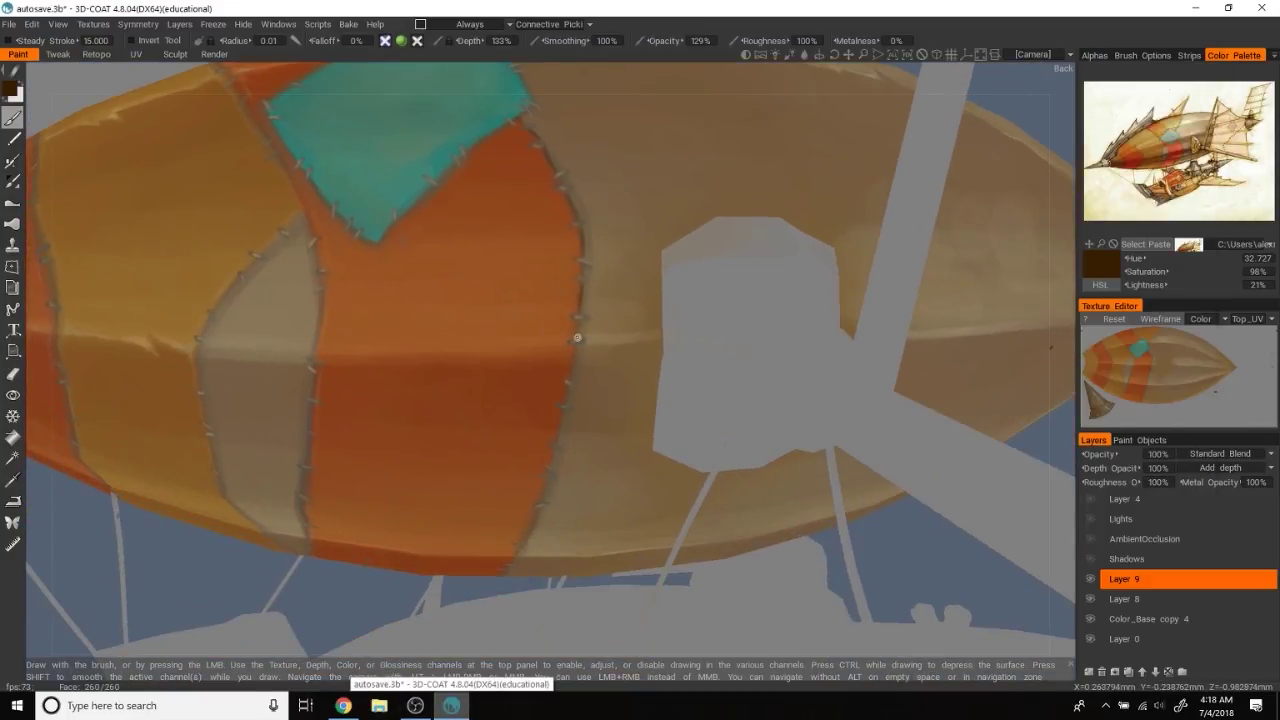
drag(963, 623, 650, 268)
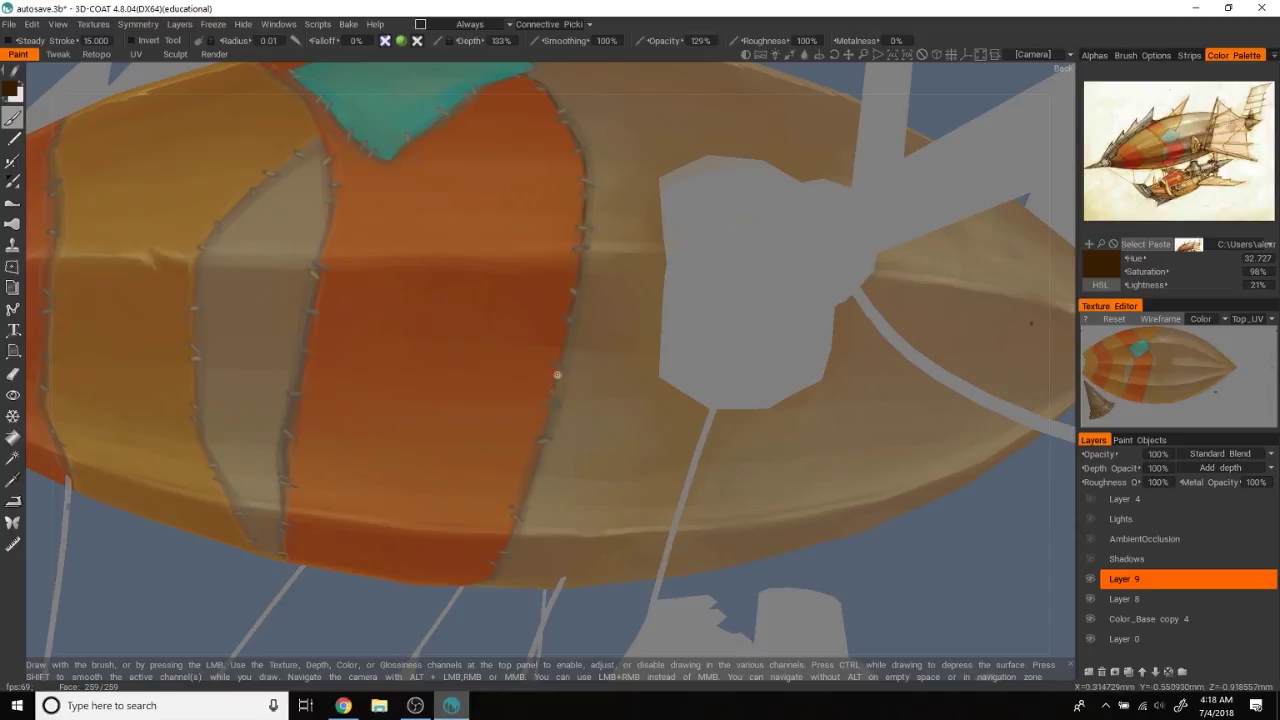
alt+drag(548, 411, 558, 342)
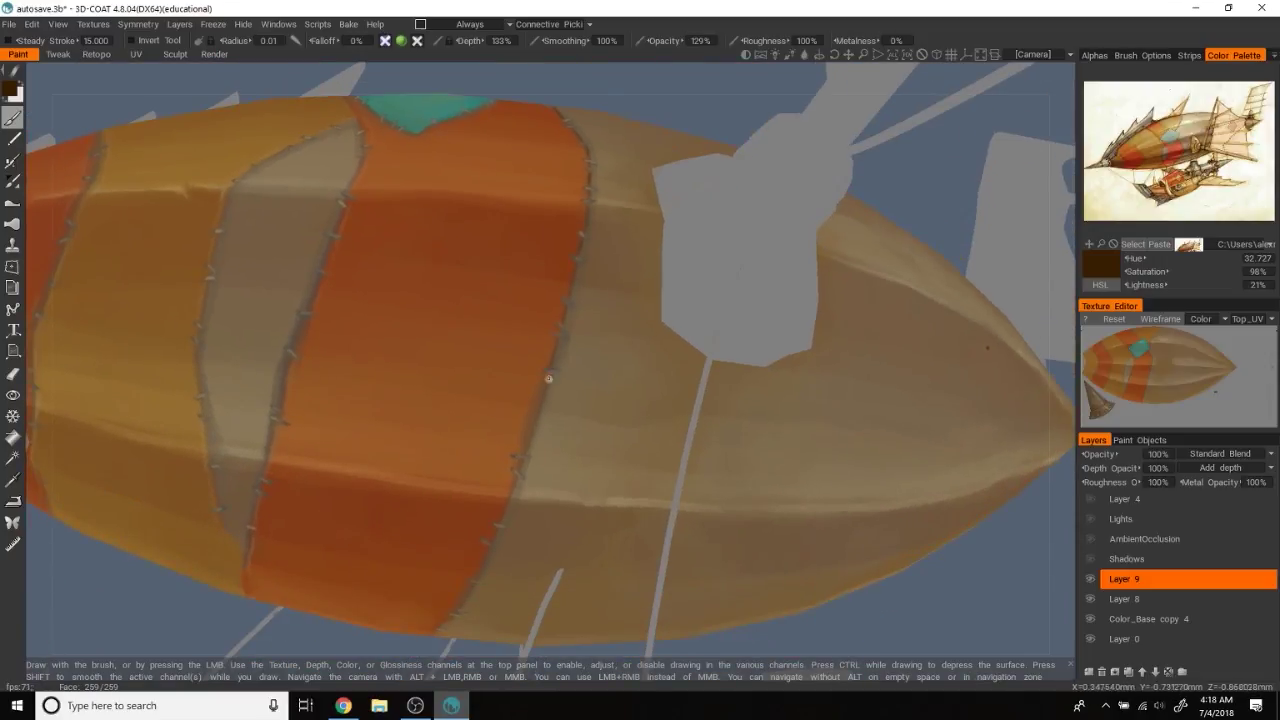
drag(520, 487, 549, 375)
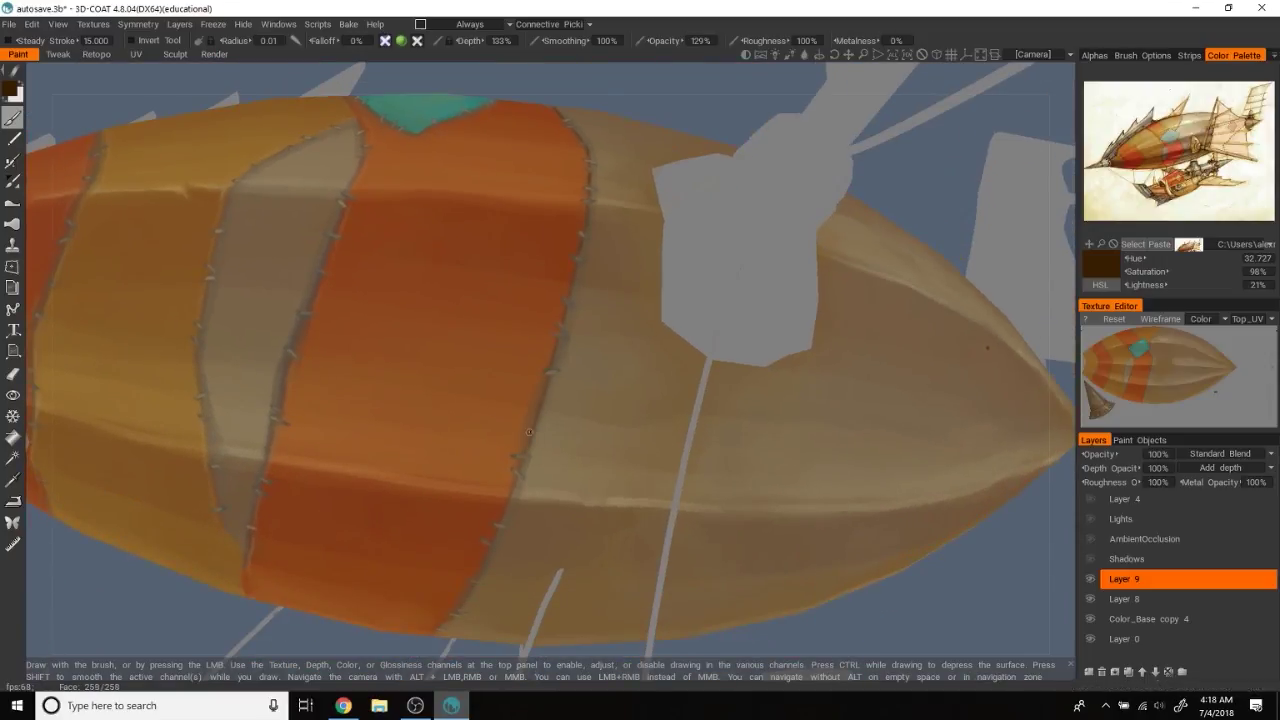
mouse_move(942, 610)
mouse_down()
mouse_move(1000, 620)
mouse_move(580, 337)
mouse_up()
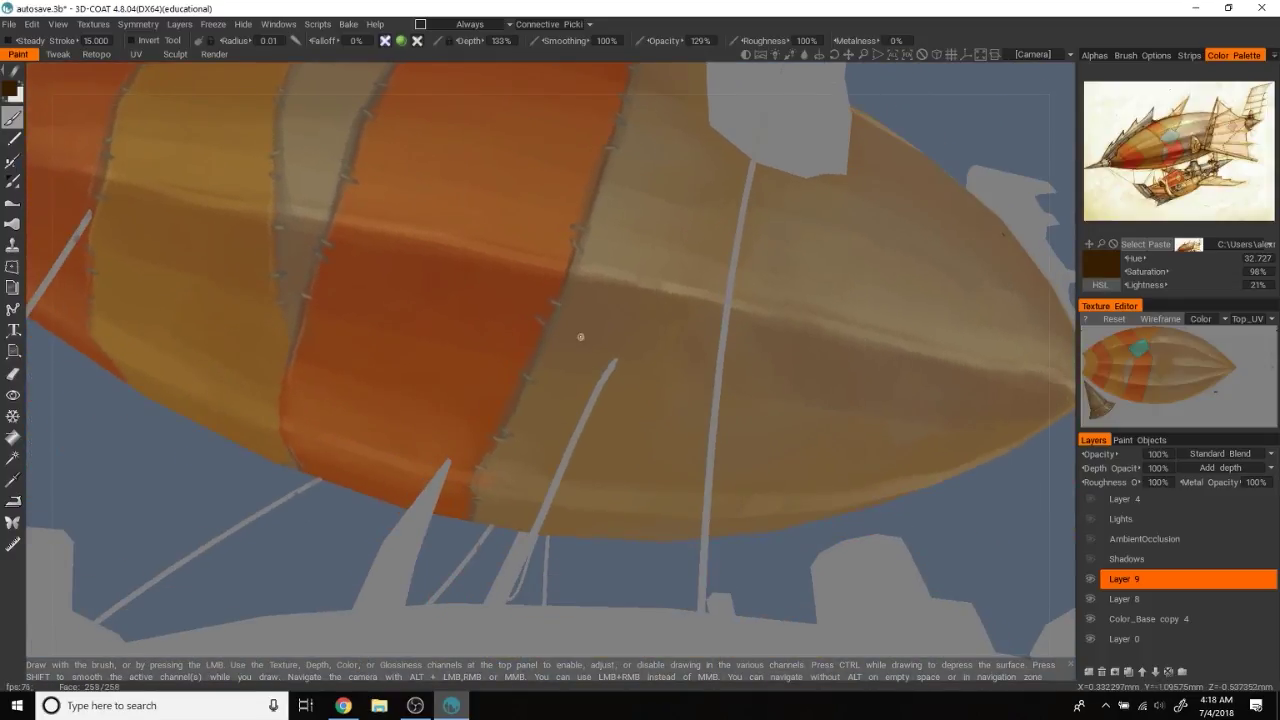
alt+drag(504, 446, 525, 381)
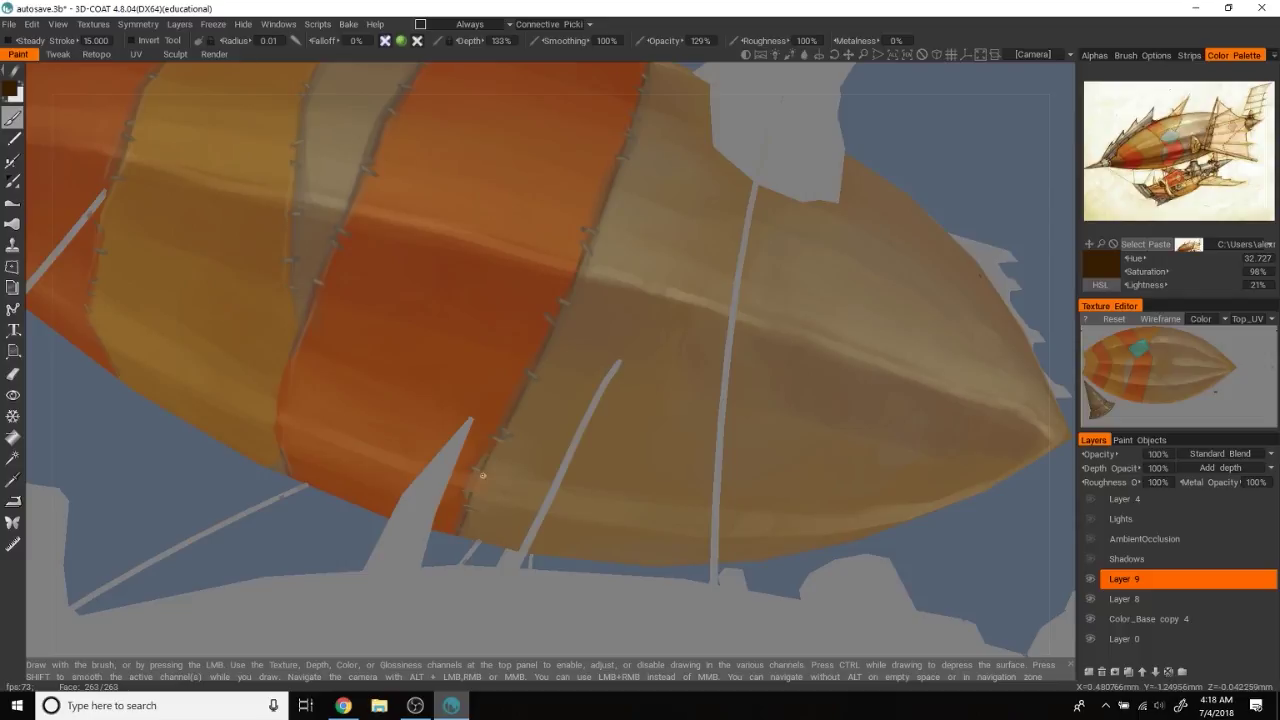
mouse_move(497, 496)
alt+mouse_down()
mouse_move(1026, 537)
mouse_move(509, 230)
alt+mouse_up()
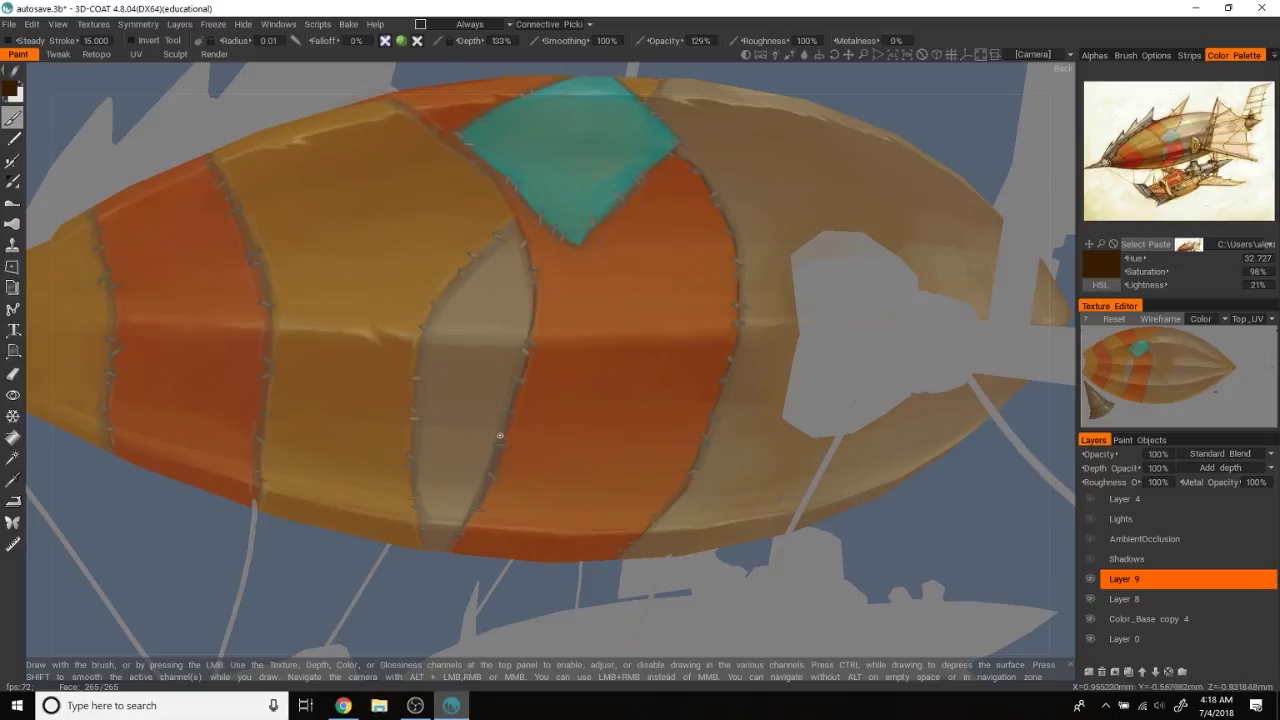
Darken the seam between balloon bands, then inspect the lower hull bands and teal patch
mouse_move(559, 503)
alt+mouse_down()
mouse_move(1034, 440)
mouse_move(700, 380)
mouse_move(547, 327)
alt+mouse_up()
mouse_move(688, 551)
alt+mouse_down()
mouse_move(279, 541)
mouse_move(445, 488)
mouse_move(739, 221)
mouse_move(405, 484)
alt+mouse_up()
alt+drag(469, 436, 529, 317)
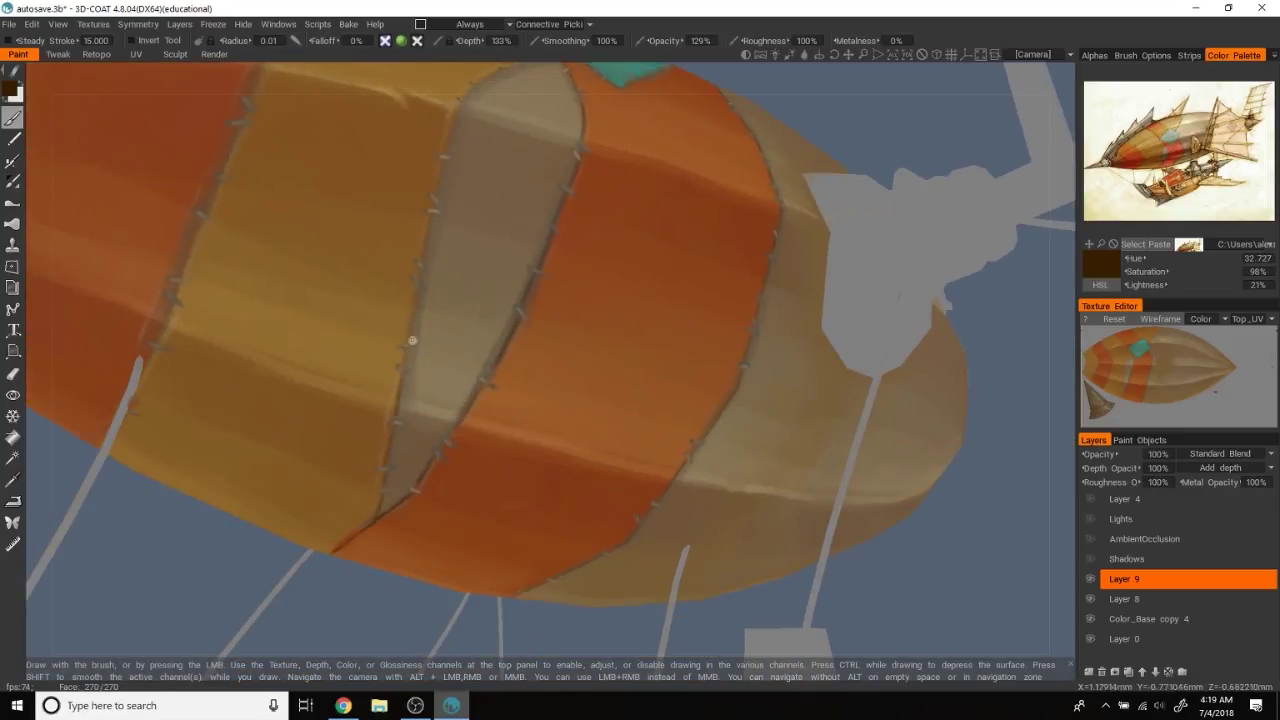
alt+drag(572, 399, 396, 376)
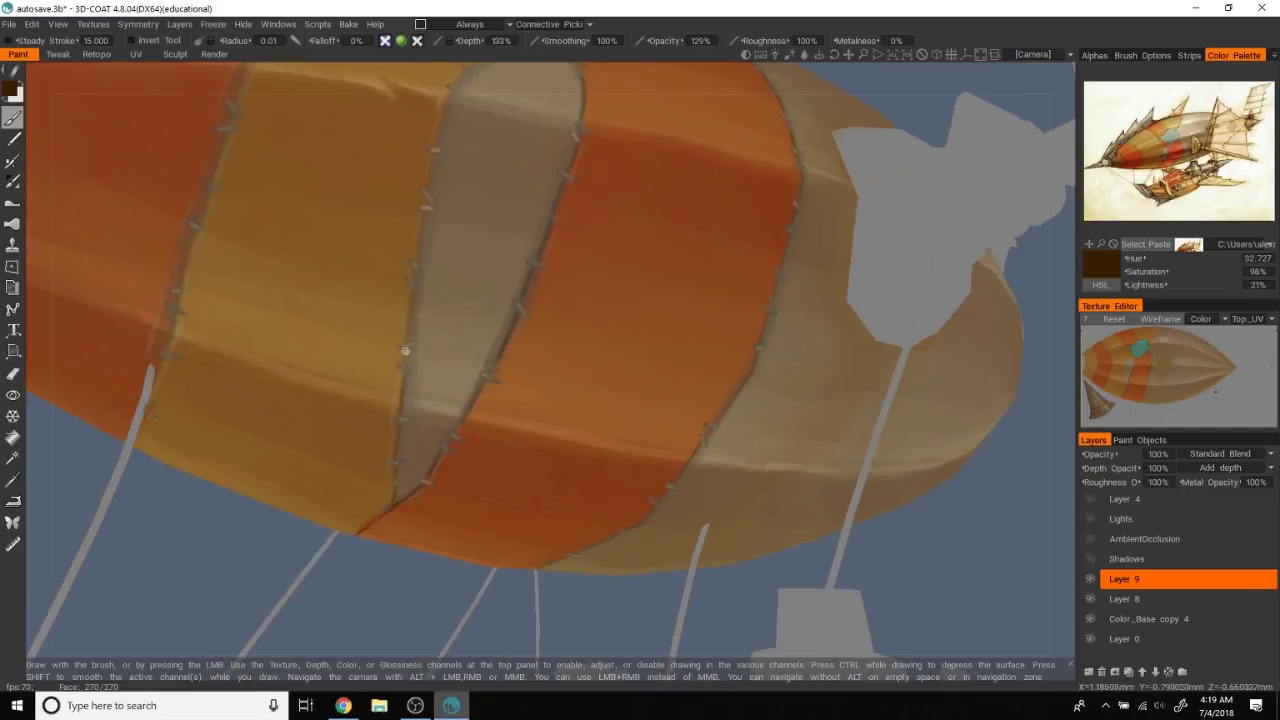
alt+drag(705, 435, 375, 350)
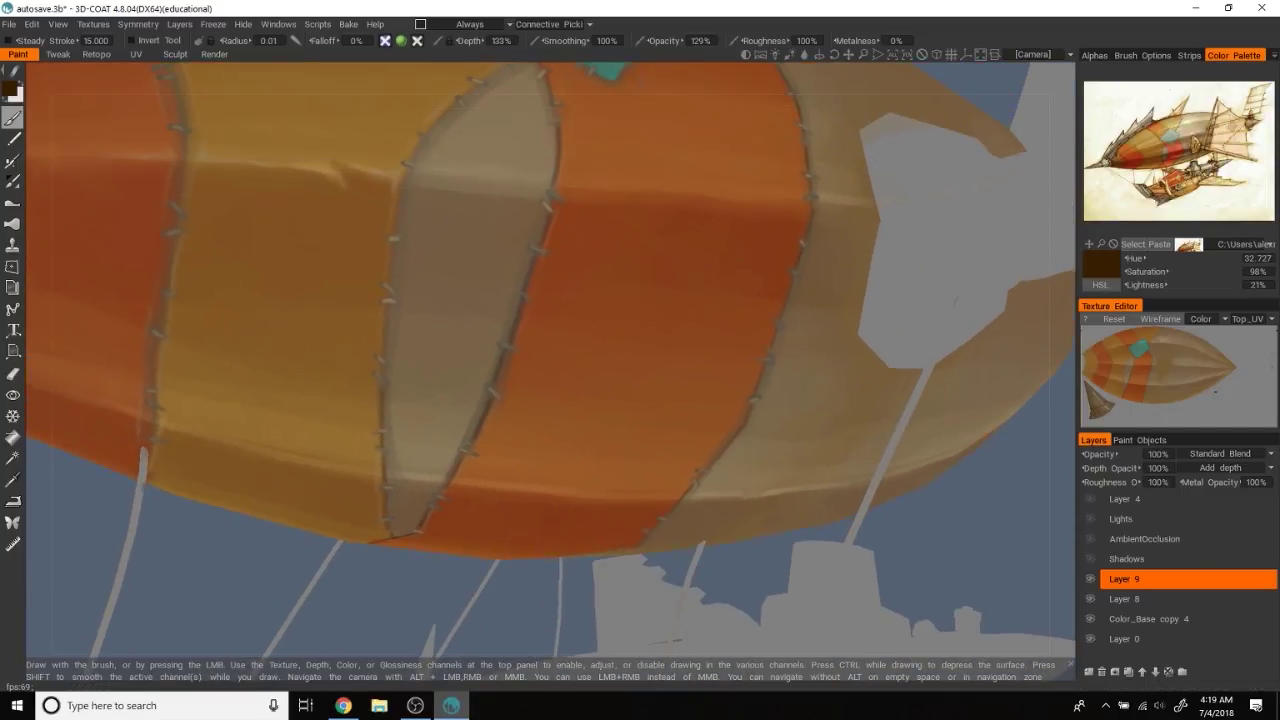
alt+drag(428, 387, 367, 356)
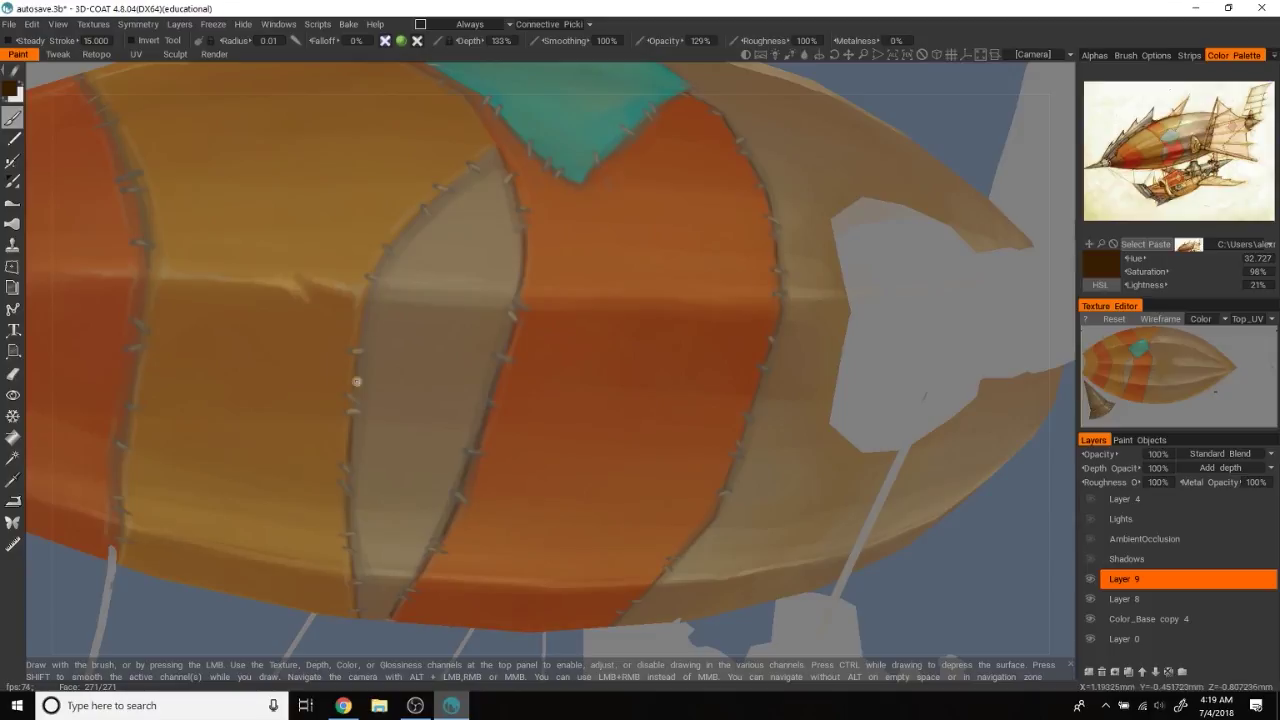
drag(1073, 593, 993, 543)
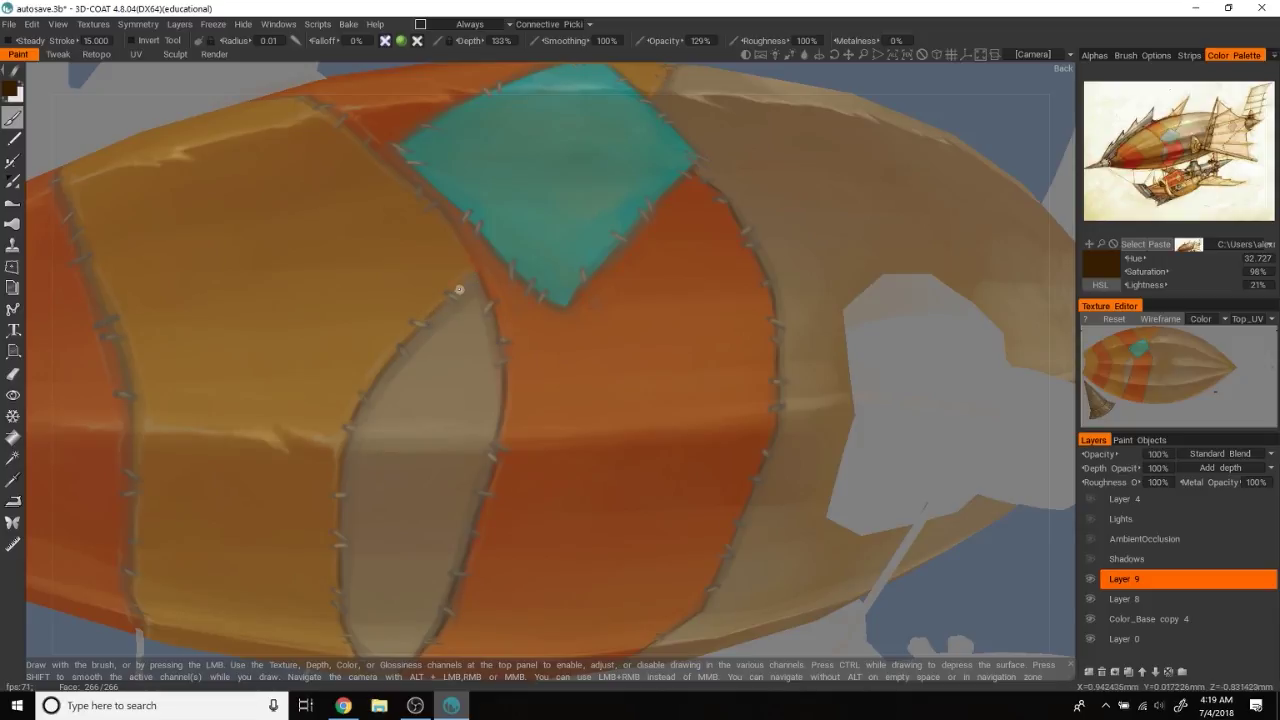
alt+drag(494, 299, 612, 377)
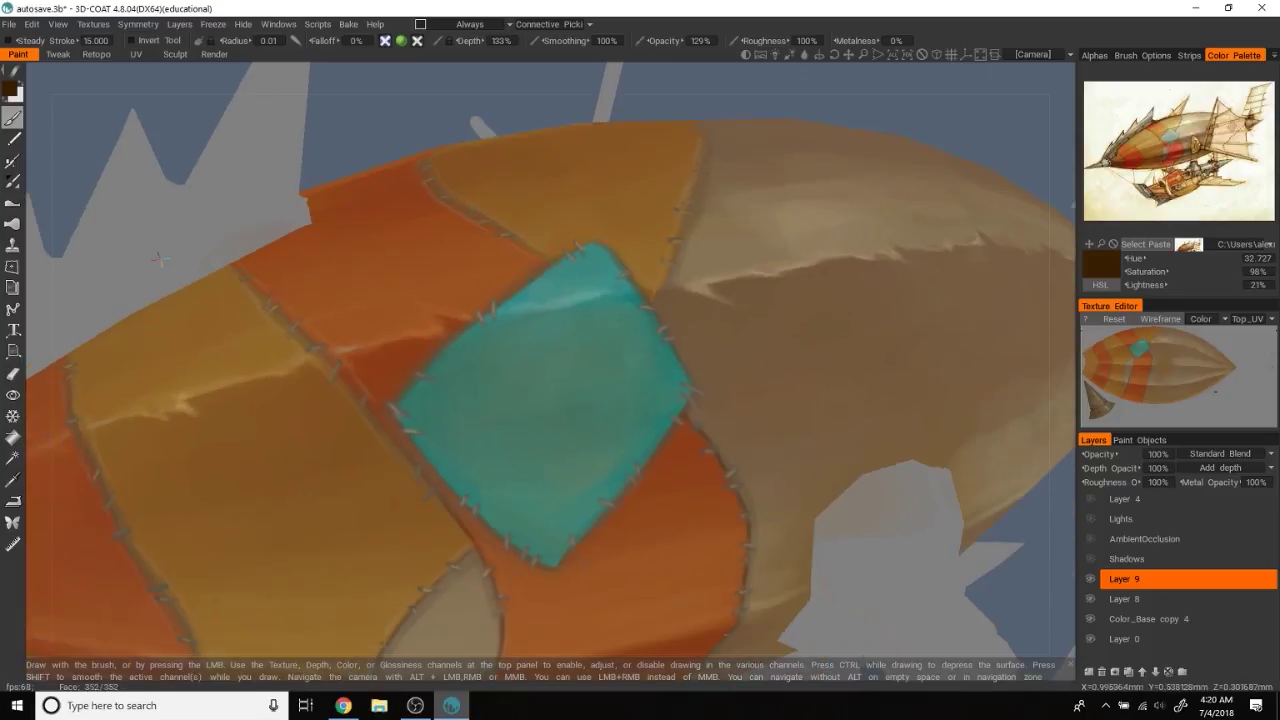
Orbit and zoom the balloon to centre the view on the teal patch
drag(157, 259, 404, 405)
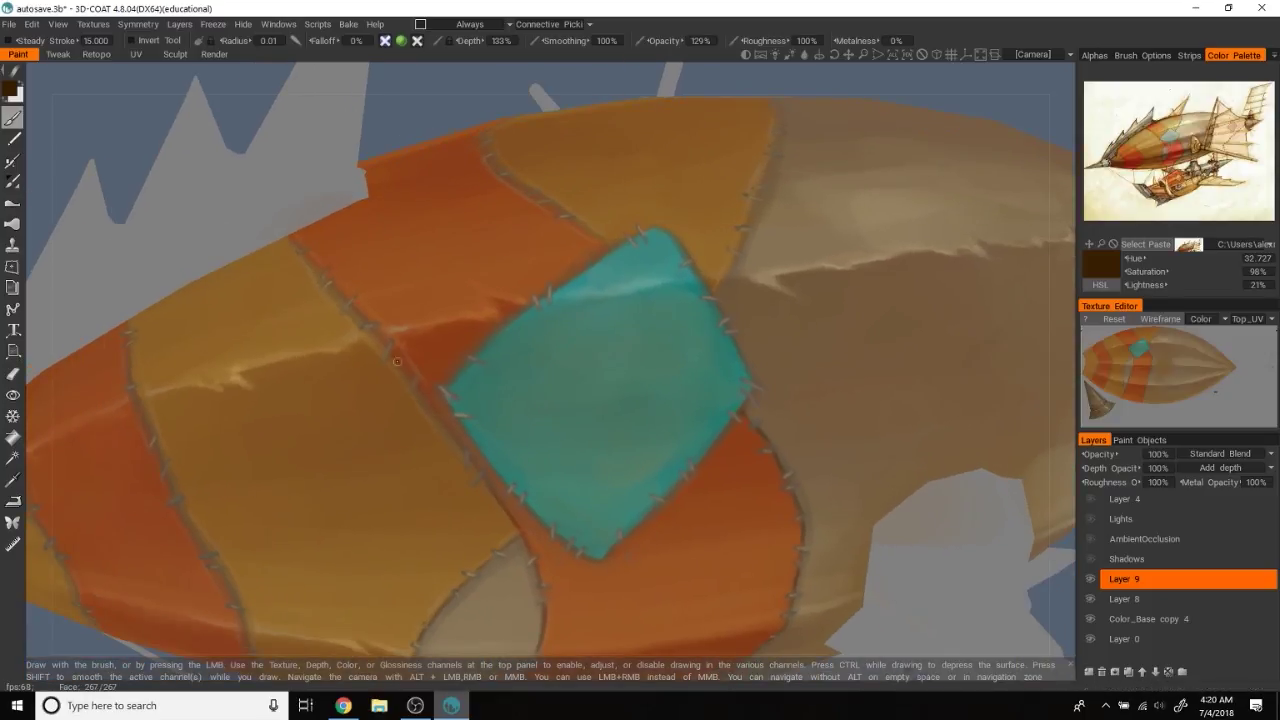
mouse_move(423, 137)
mouse_down()
mouse_move(463, 140)
mouse_move(346, 336)
mouse_up()
mouse_move(409, 100)
mouse_down()
mouse_move(343, 180)
mouse_move(533, 401)
mouse_up()
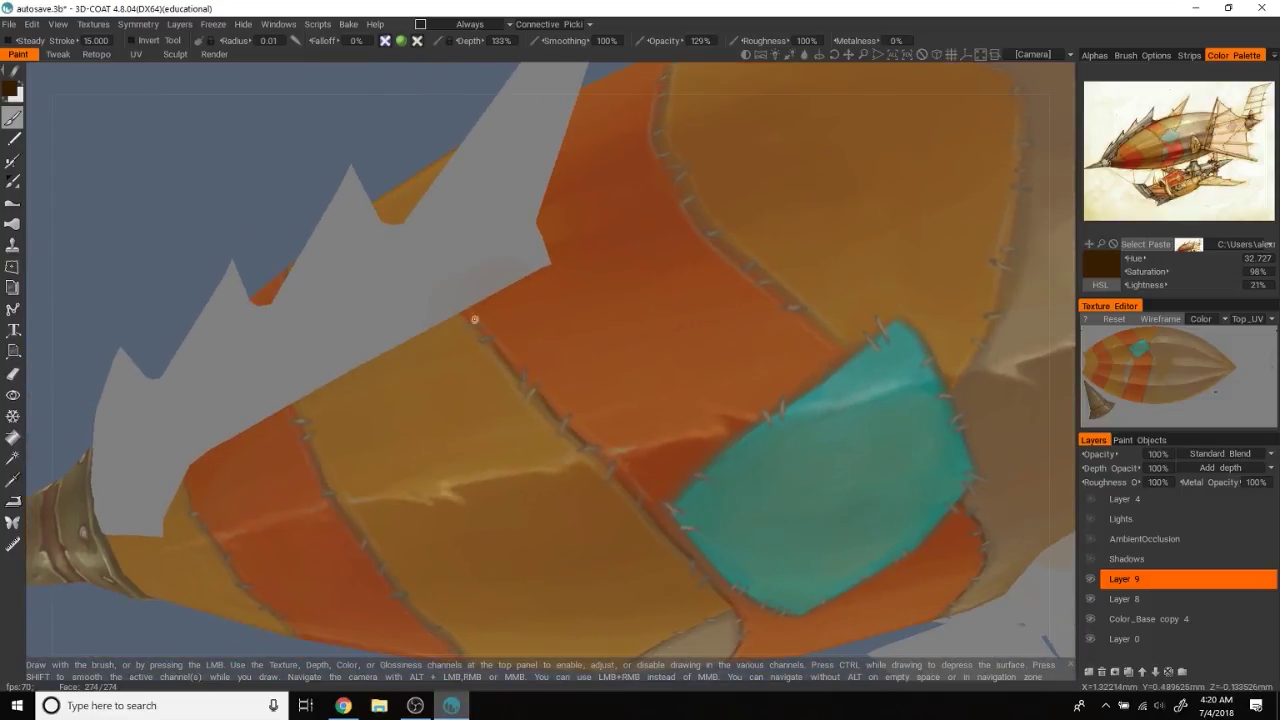
mouse_move(478, 328)
mouse_down()
mouse_move(183, 229)
mouse_move(383, 127)
mouse_move(241, 112)
mouse_move(497, 373)
mouse_move(143, 126)
mouse_move(523, 343)
mouse_up()
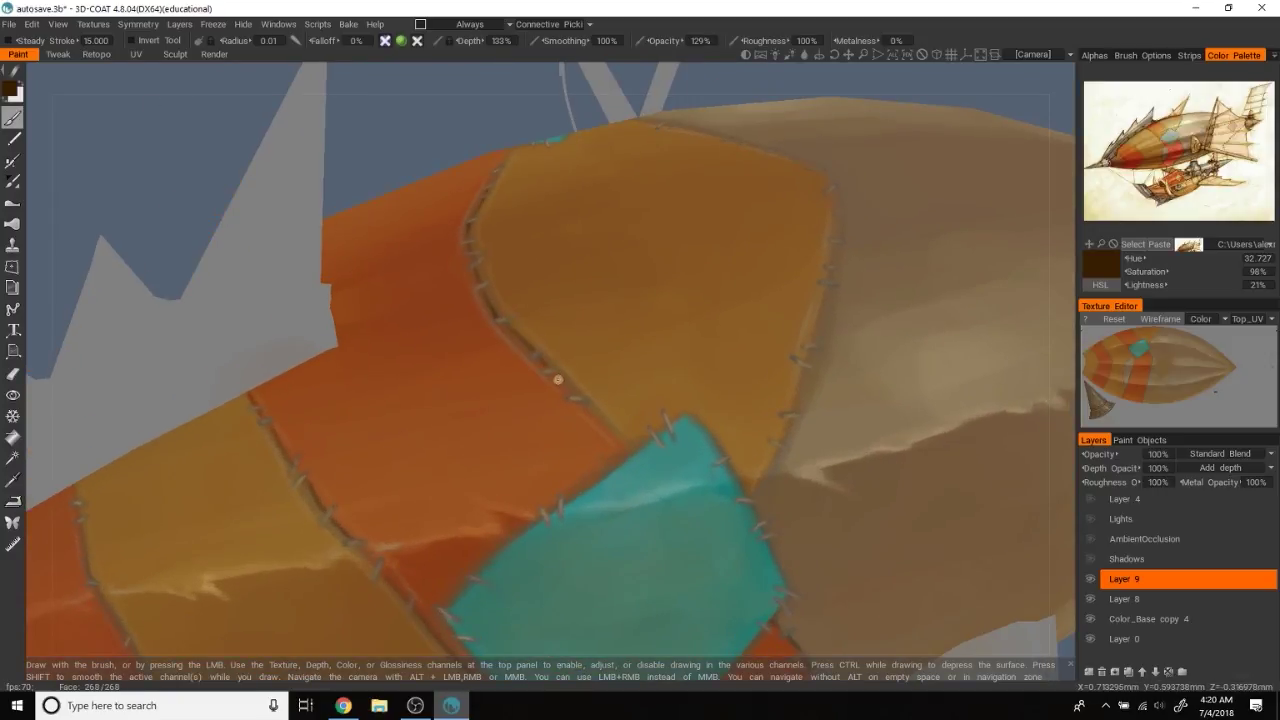
mouse_move(437, 194)
mouse_down()
mouse_move(460, 103)
mouse_move(561, 78)
mouse_move(591, 369)
mouse_up()
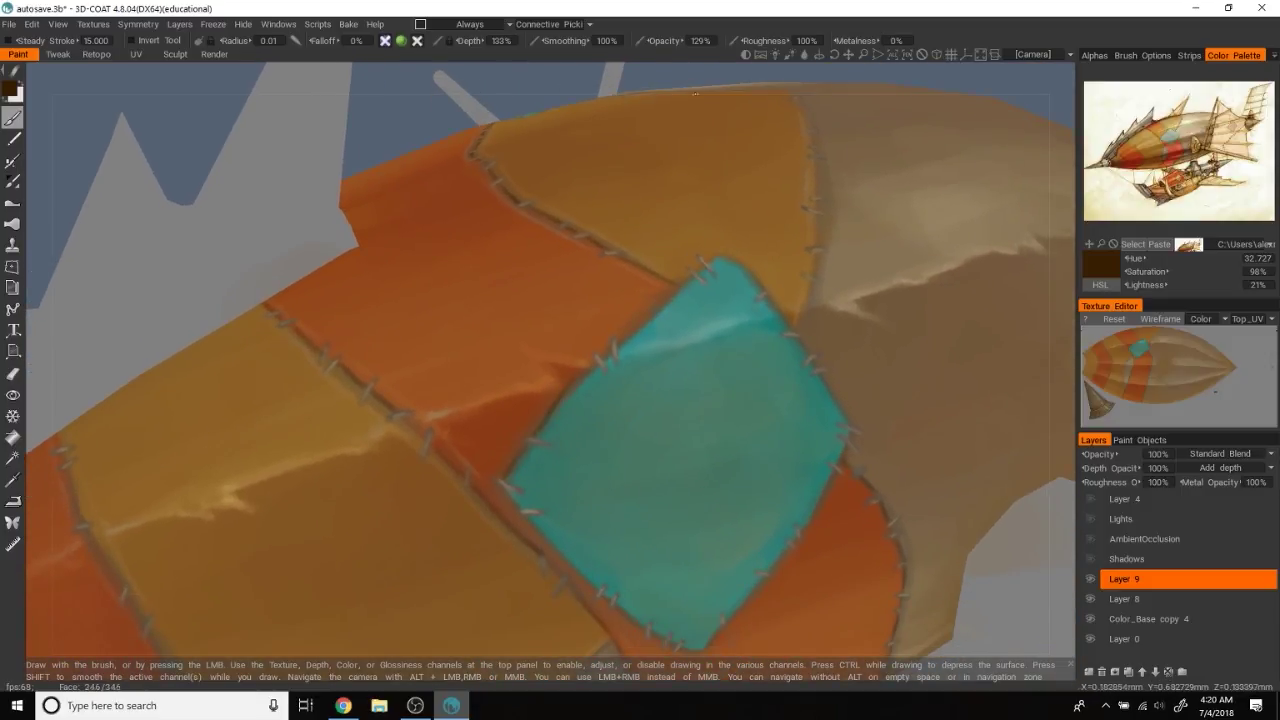
alt+right_drag(659, 115, 729, 126)
alt+drag(729, 126, 500, 309)
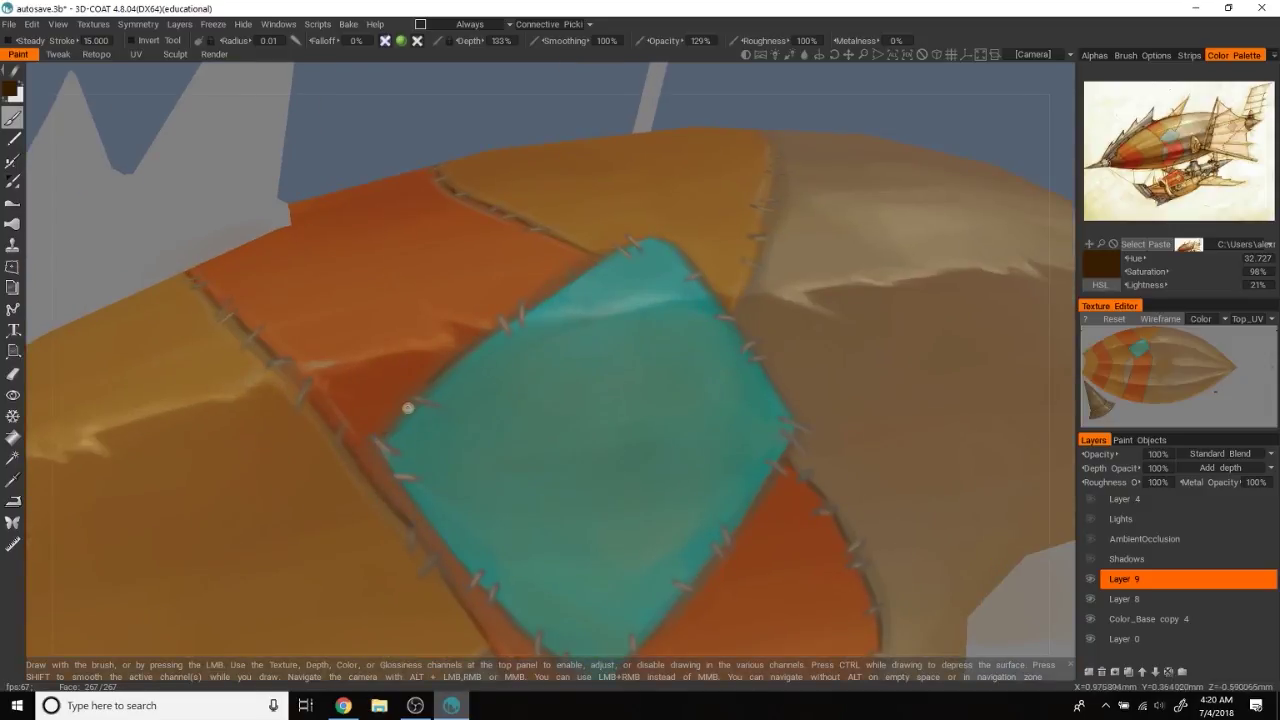
alt+drag(396, 417, 369, 384)
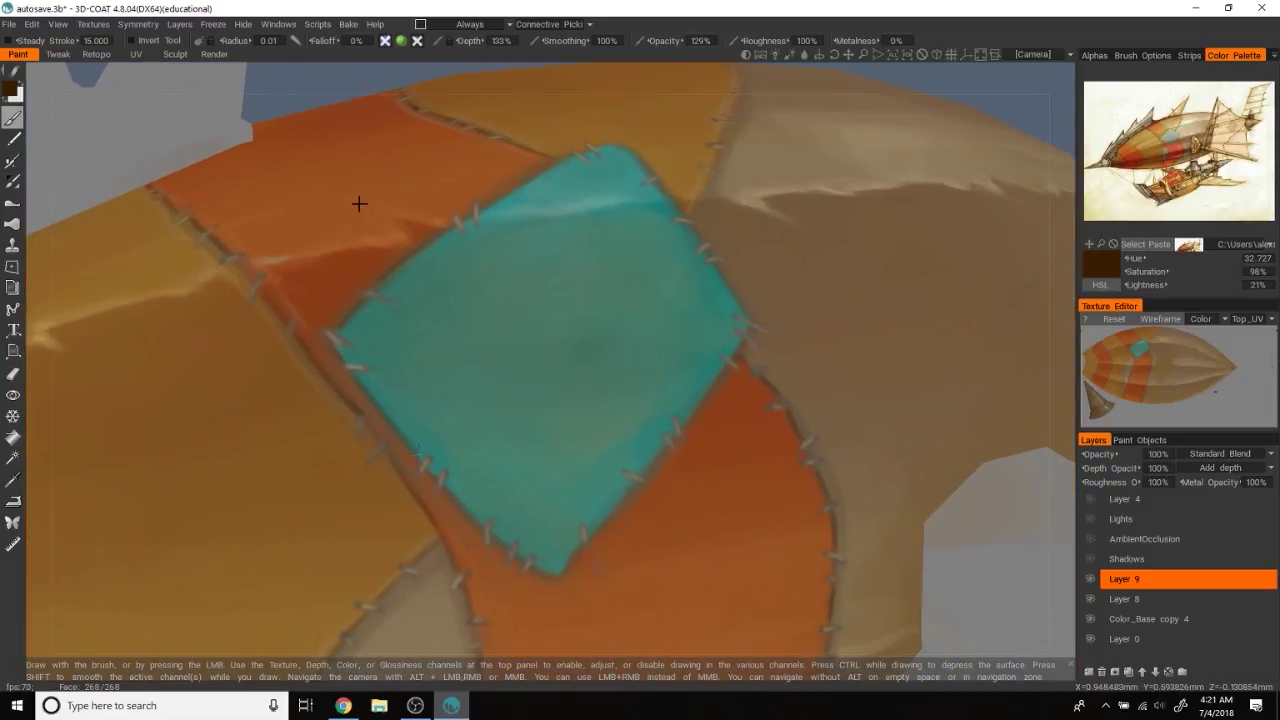
Paint a dark brown stroke along the teal patch's lower-left seam and inspect it
drag(434, 480, 487, 531)
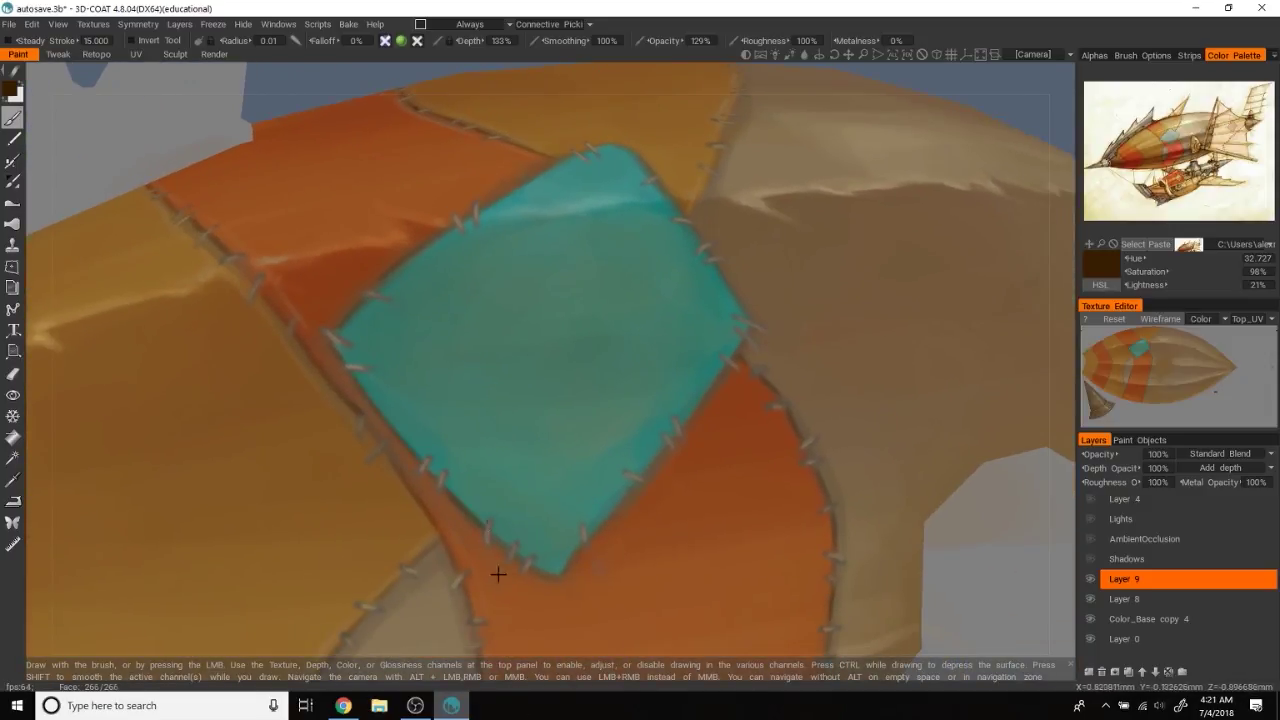
alt+drag(498, 574, 768, 171)
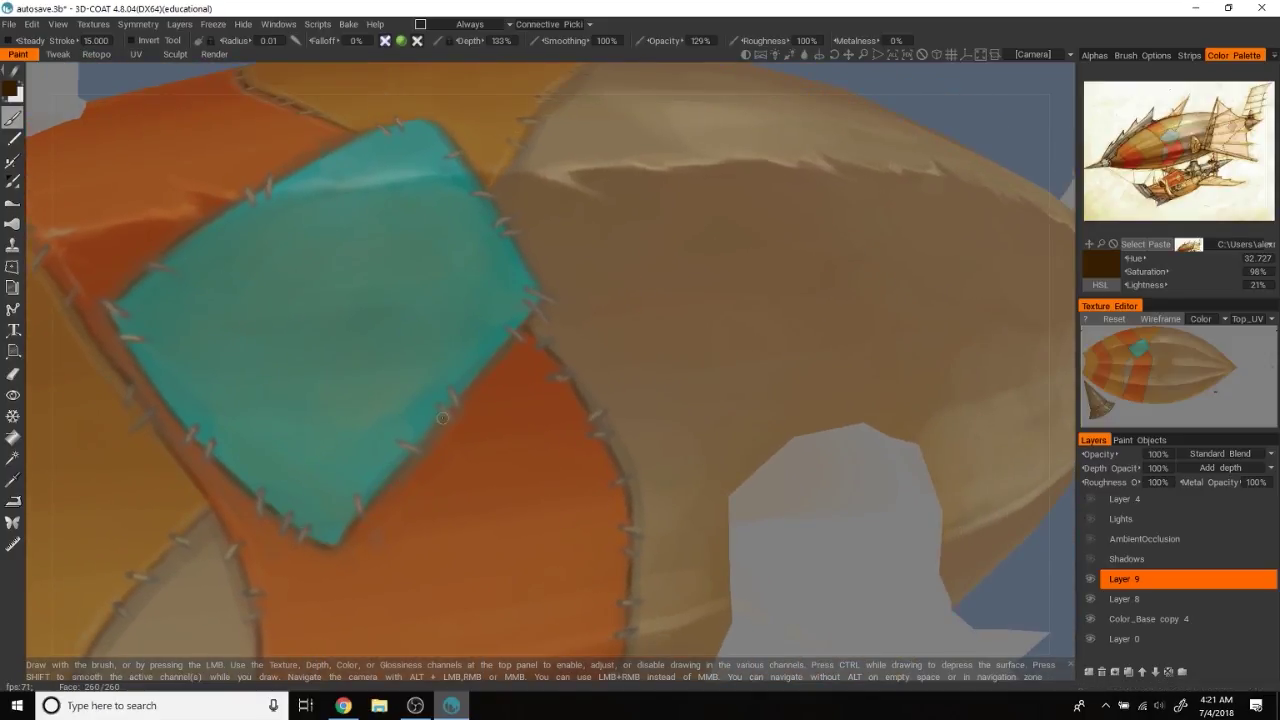
alt+drag(880, 180, 353, 494)
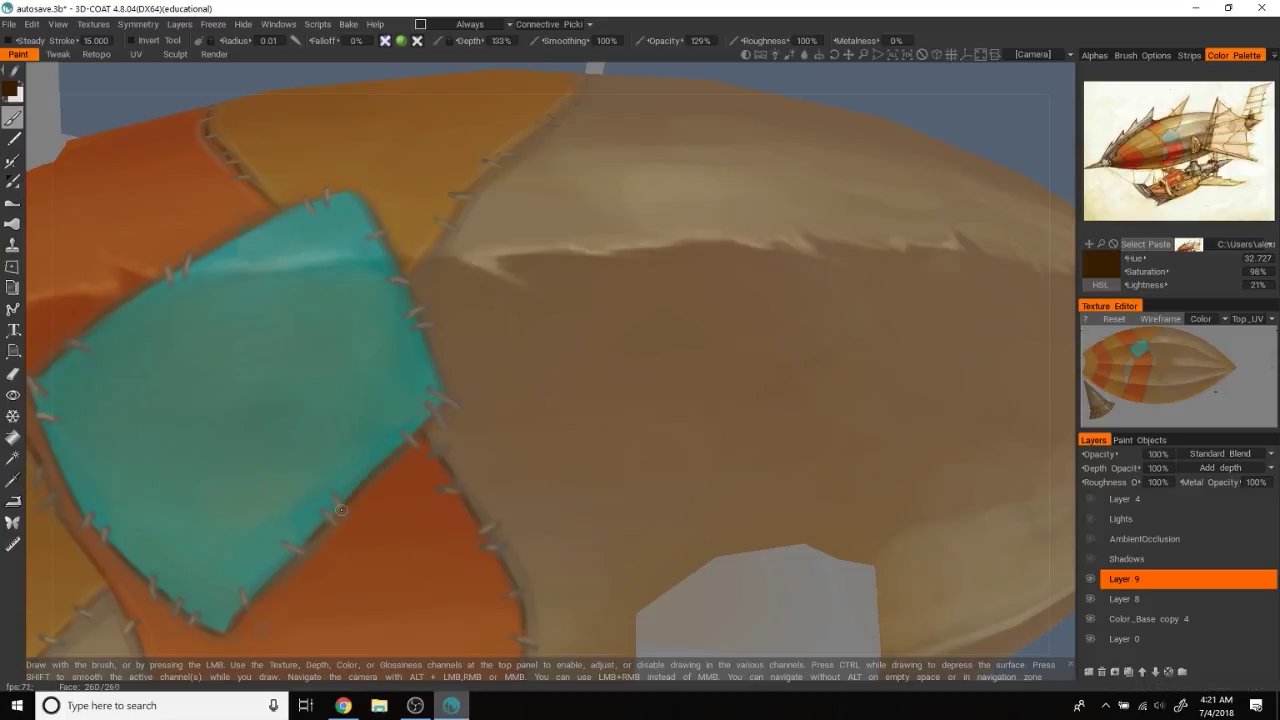
alt+drag(988, 117, 431, 340)
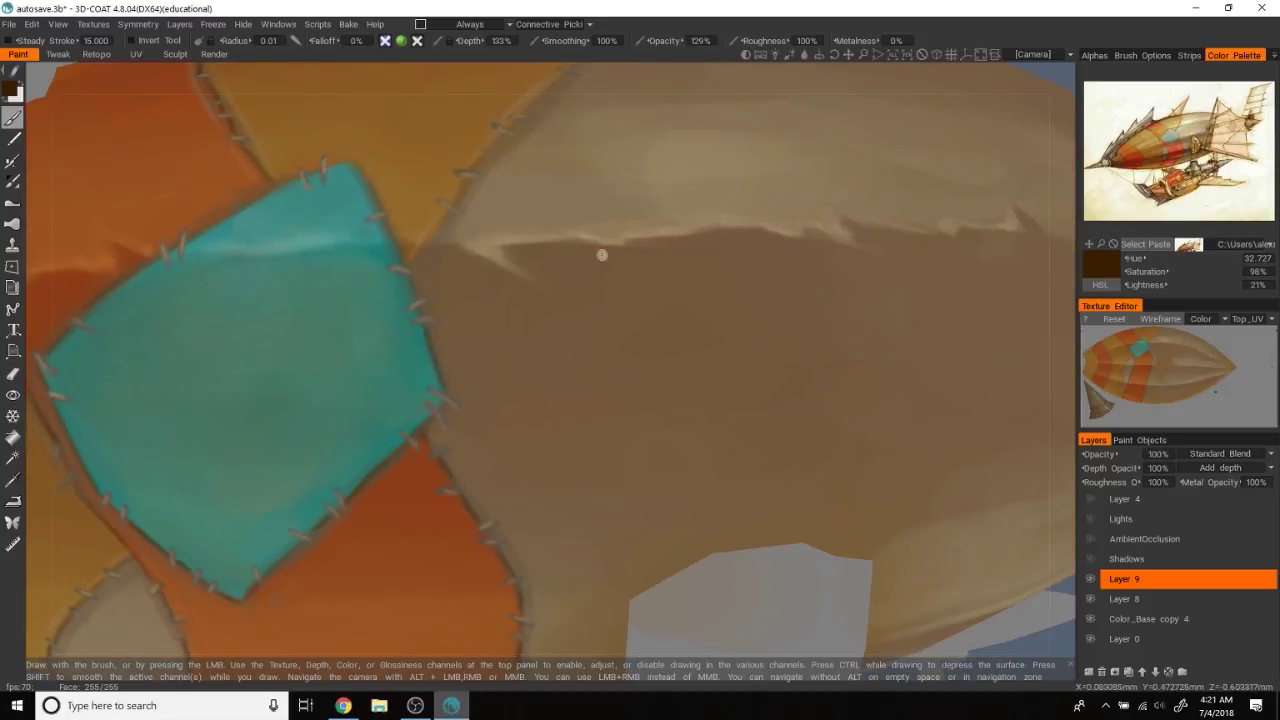
alt+drag(600, 254, 668, 293)
alt+drag(963, 106, 306, 367)
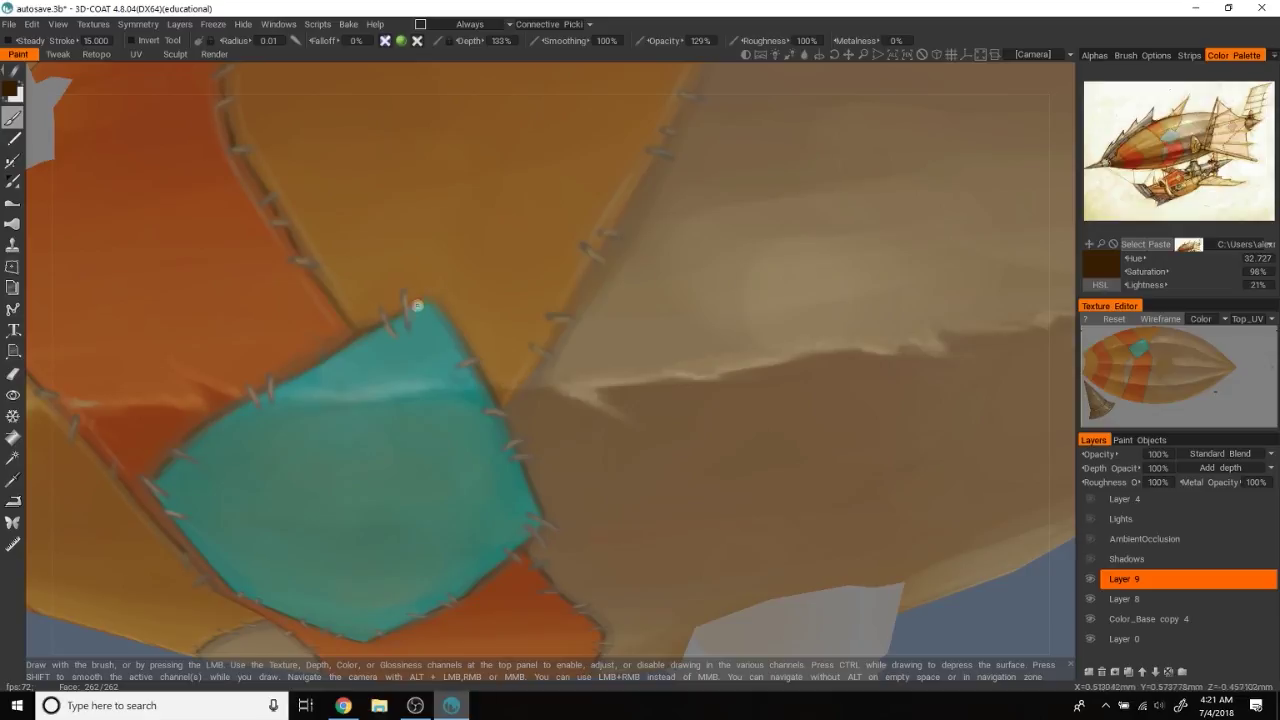
scroll(694, 306, down, 6)
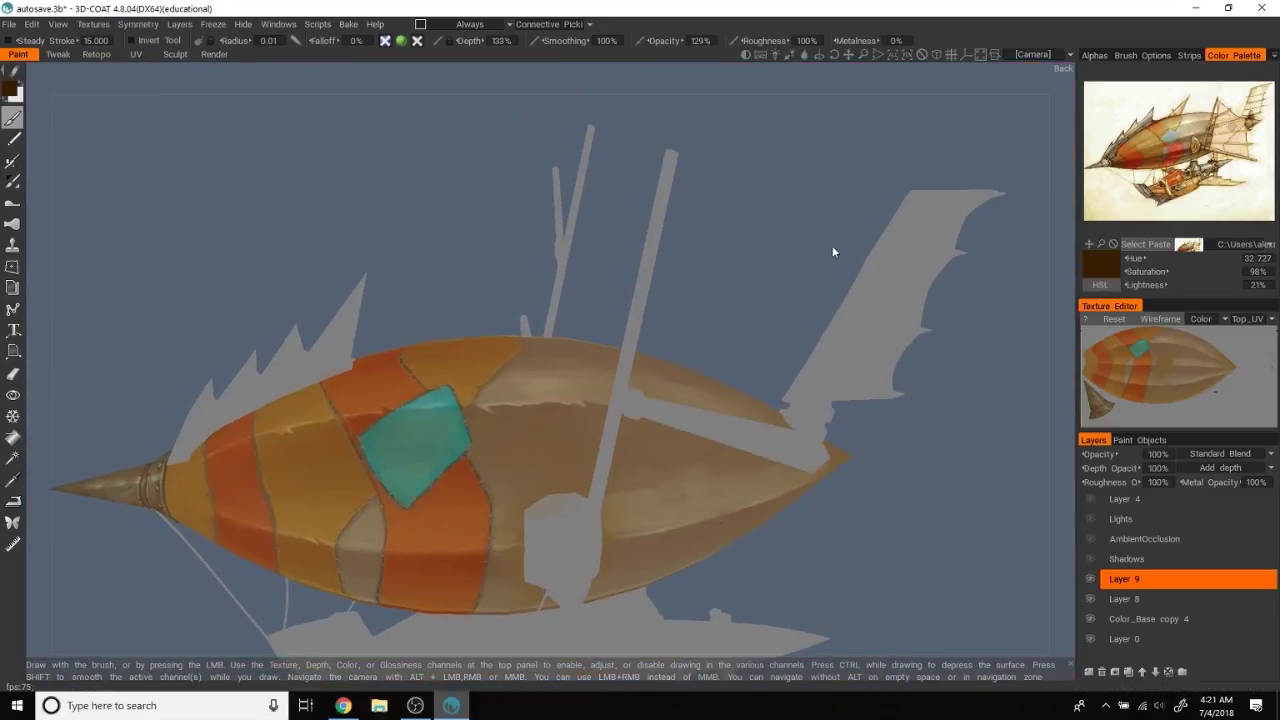
scroll(838, 222, up, 5)
alt+drag(786, 229, 829, 74)
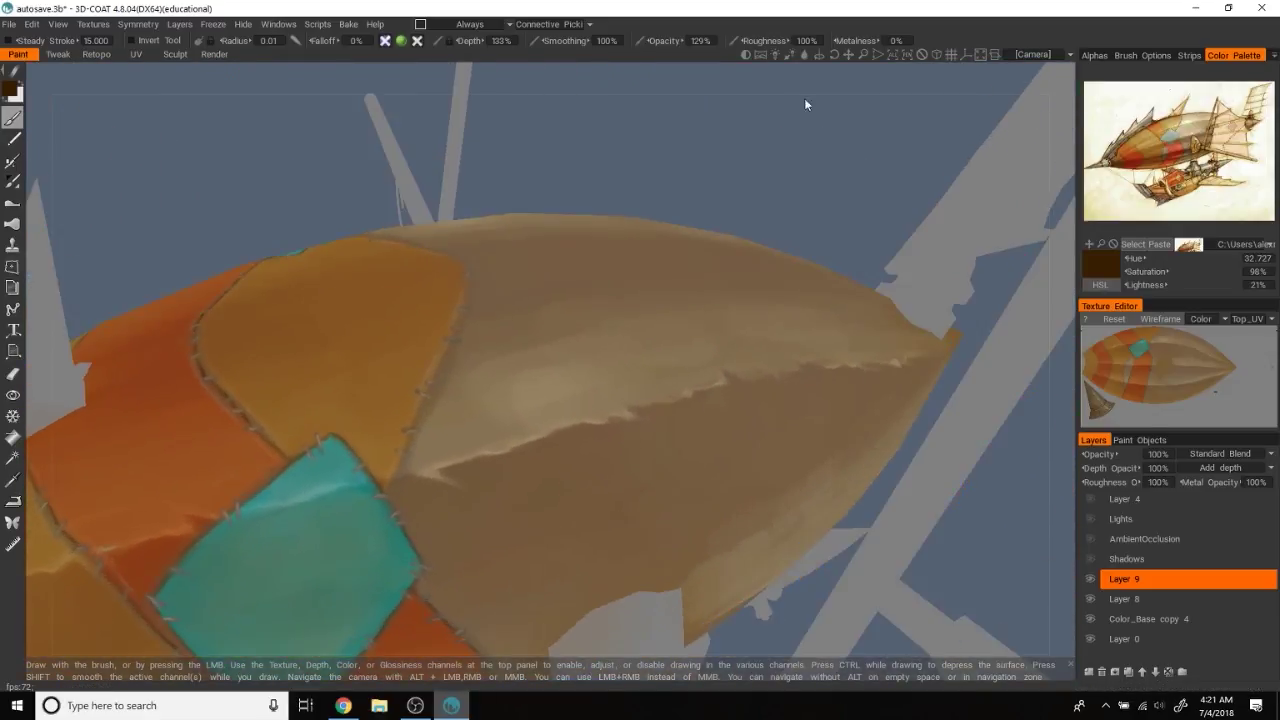
mouse_move(455, 404)
alt+mouse_down()
mouse_move(430, 468)
mouse_move(478, 405)
alt+mouse_up()
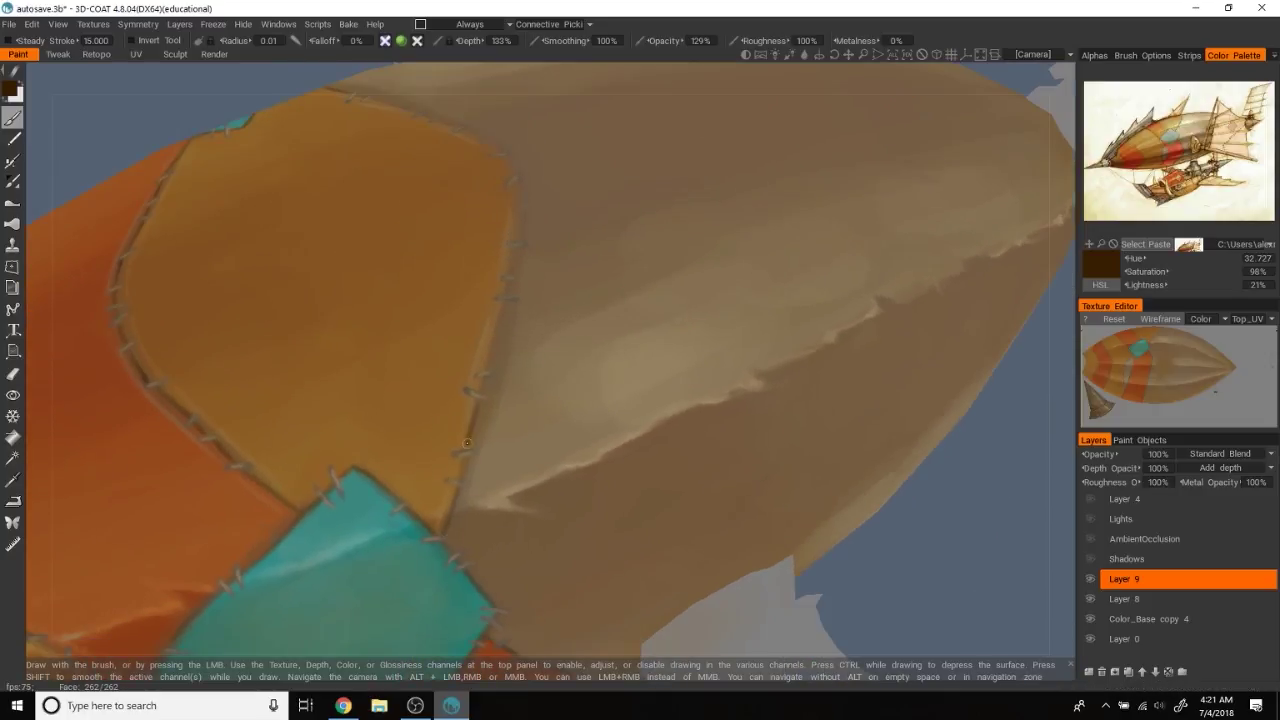
alt+drag(462, 468, 450, 434)
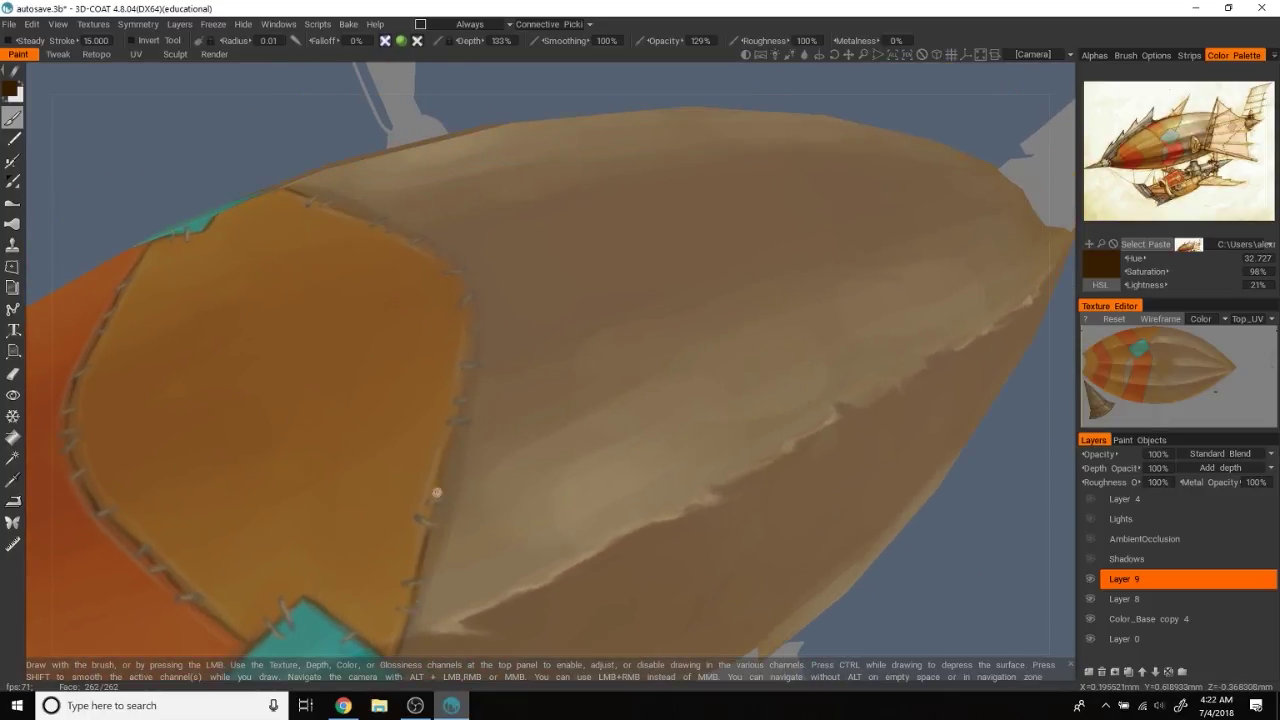
alt+drag(437, 492, 482, 190)
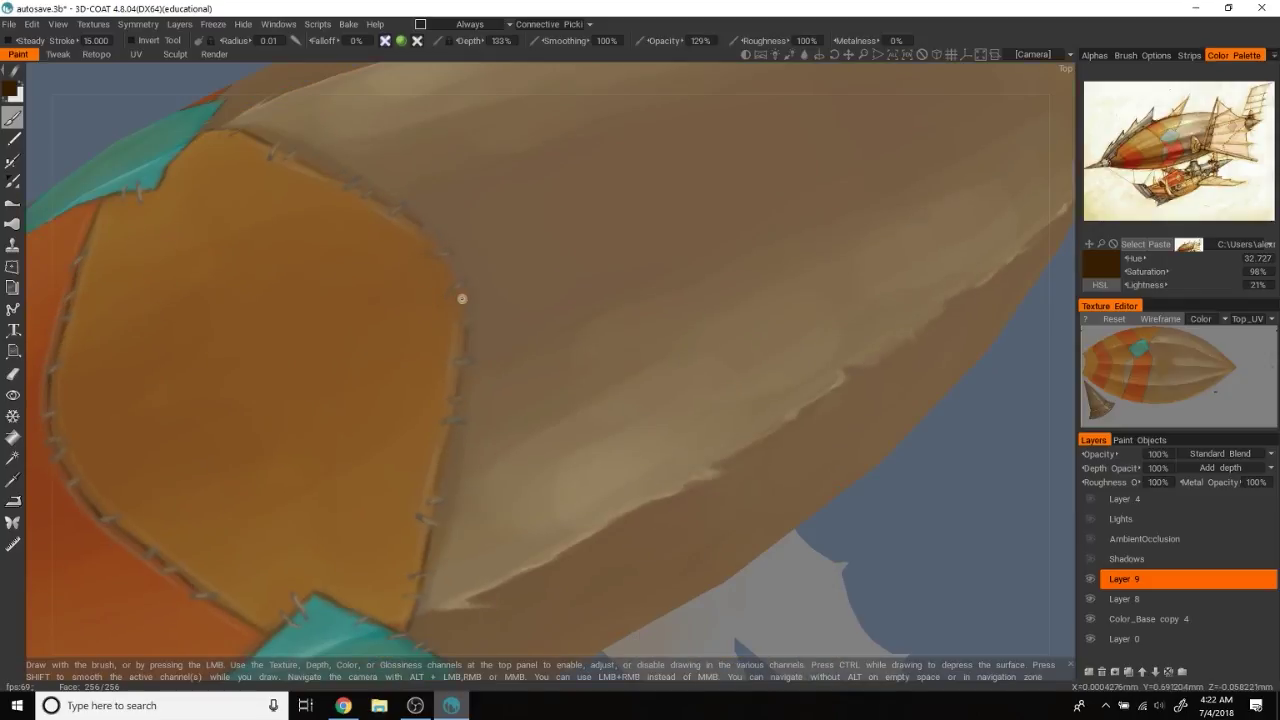
mouse_move(478, 304)
alt+mouse_down()
mouse_move(930, 366)
mouse_move(823, 483)
mouse_move(174, 443)
alt+mouse_up()
scroll(281, 522, up, 5)
alt+drag(281, 522, 398, 547)
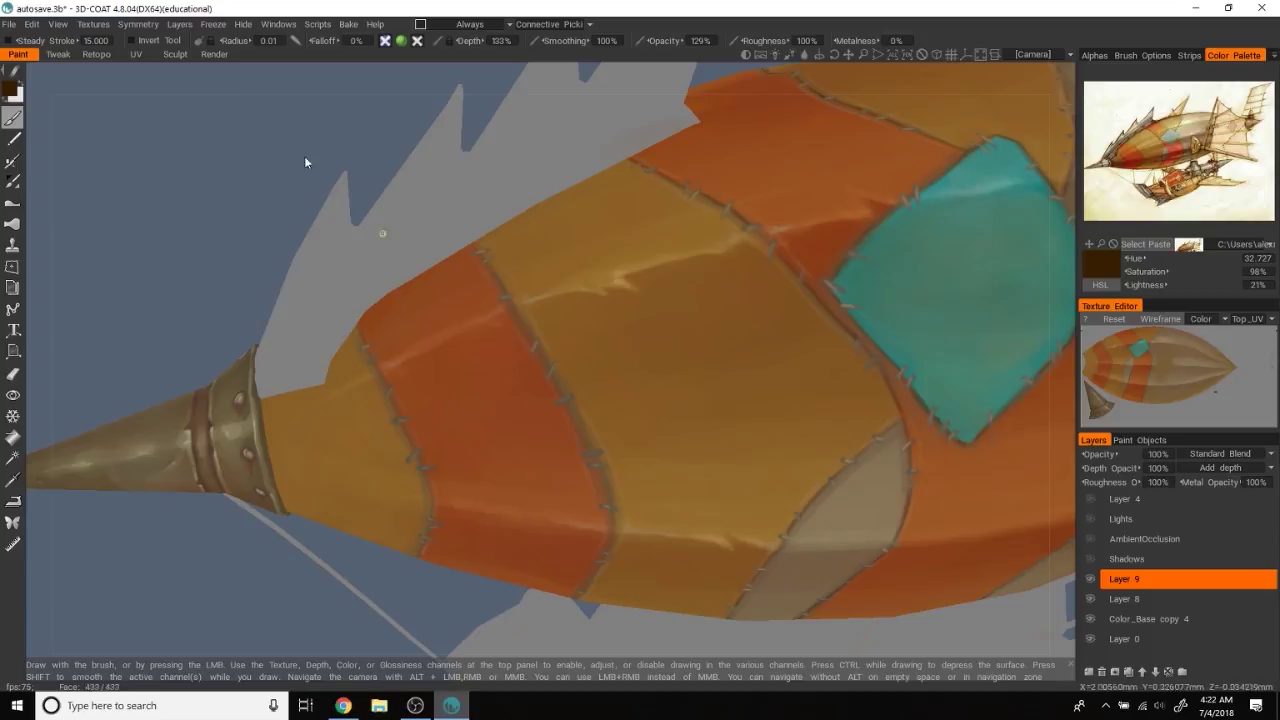
Zoom in near the balloon's nose and darken the orange-tan panel seam in brown
alt+drag(305, 162, 487, 287)
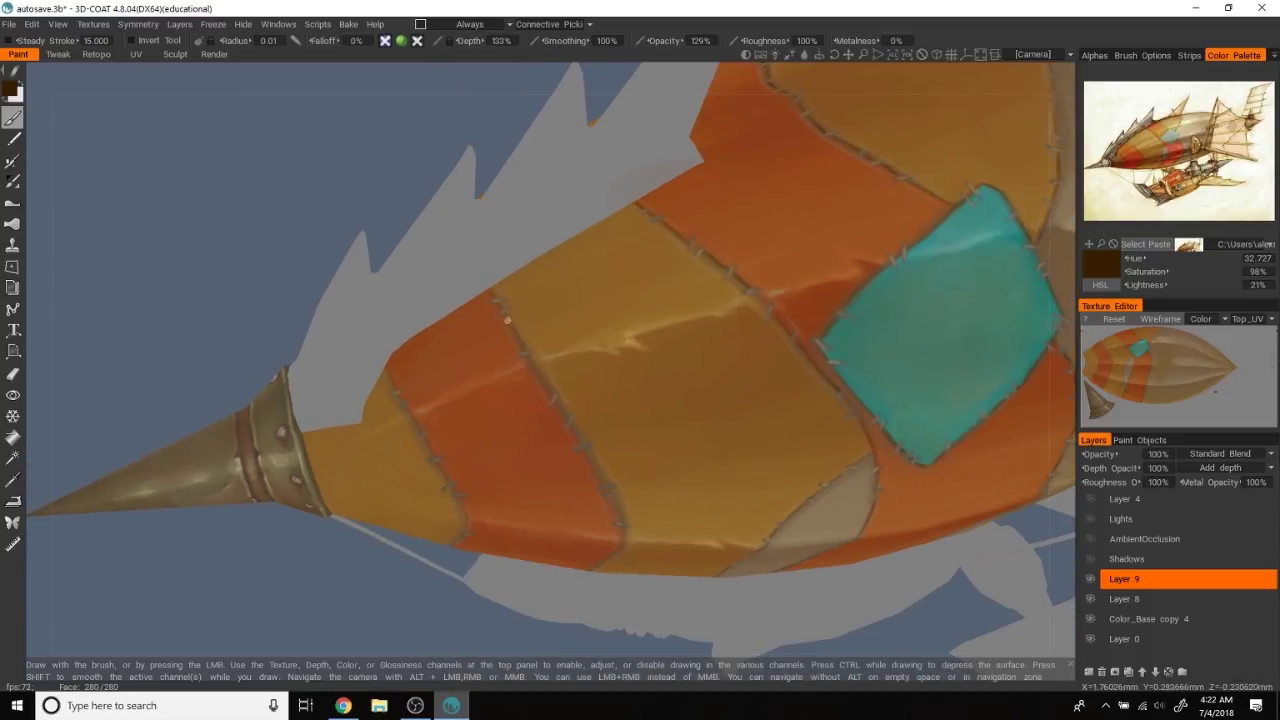
scroll(229, 335, up, 3)
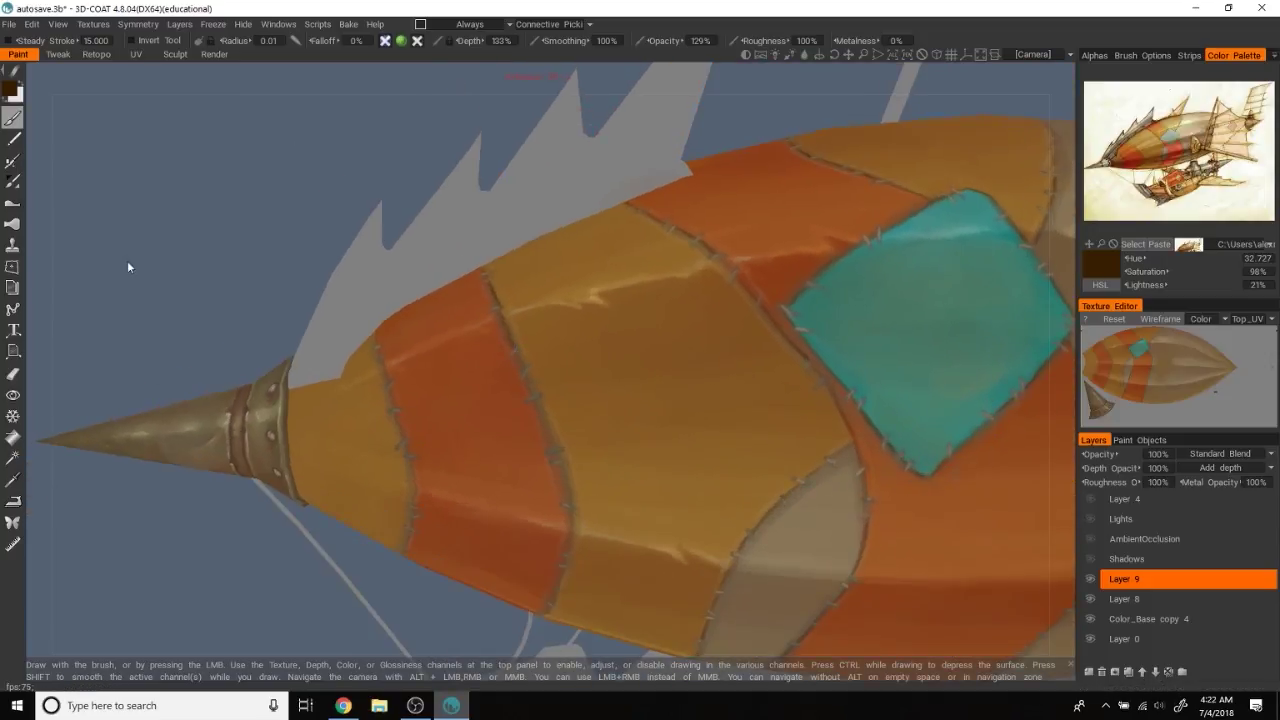
scroll(128, 265, up, 2)
key(e)
key(b)
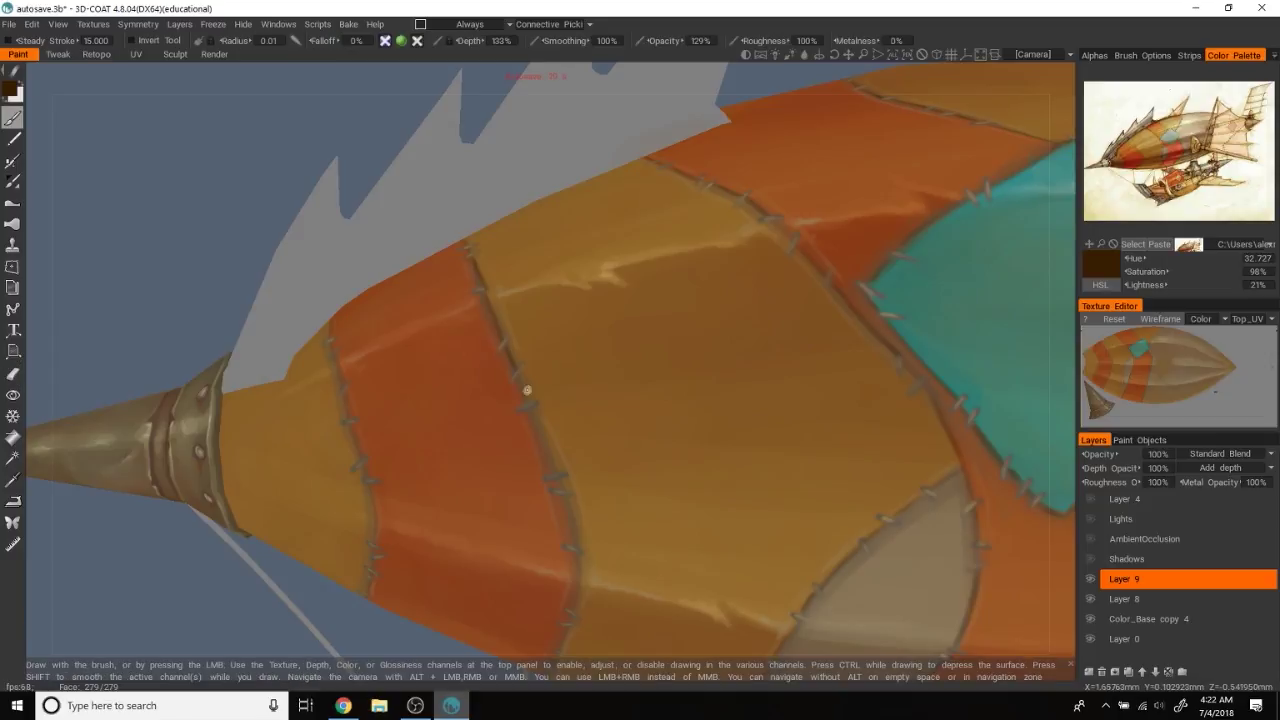
drag(532, 460, 576, 543)
Orbit around the nose cone to inspect the red panel and rivet band
mouse_move(425, 352)
alt+mouse_down()
mouse_move(267, 216)
mouse_move(603, 325)
alt+mouse_up()
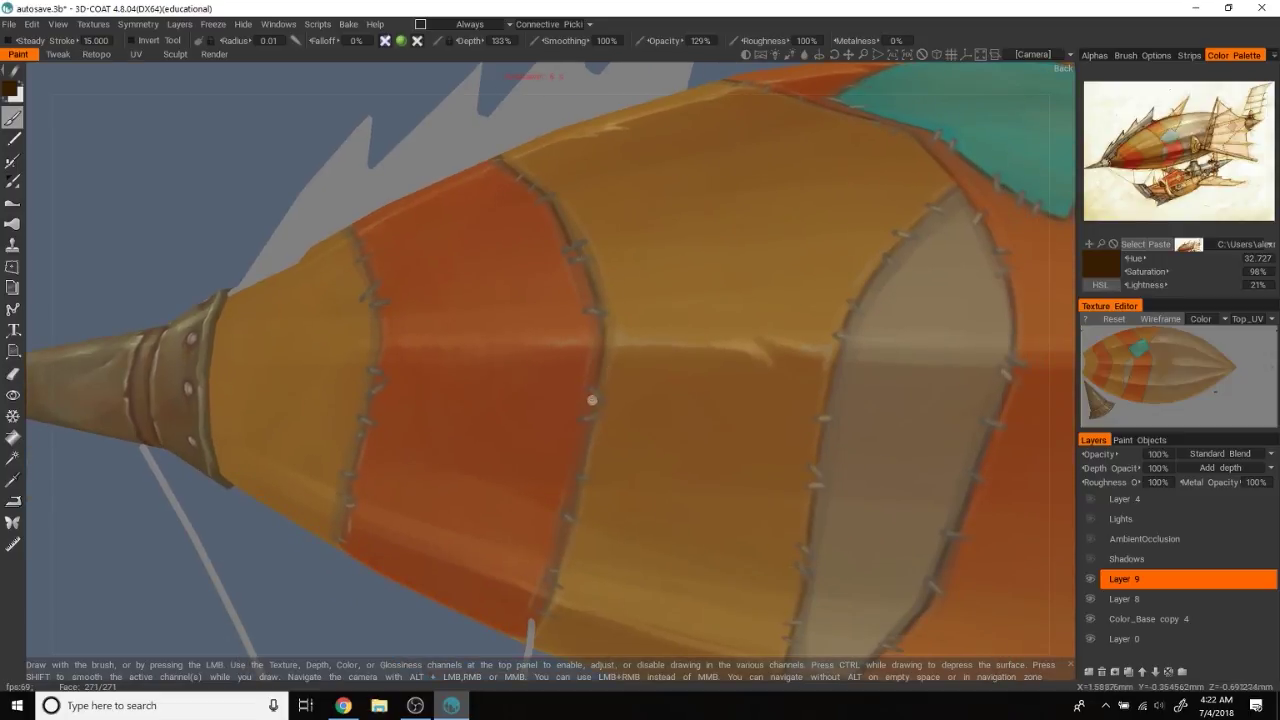
mouse_move(590, 427)
alt+mouse_down()
mouse_move(292, 260)
mouse_move(963, 166)
mouse_move(580, 371)
alt+mouse_up()
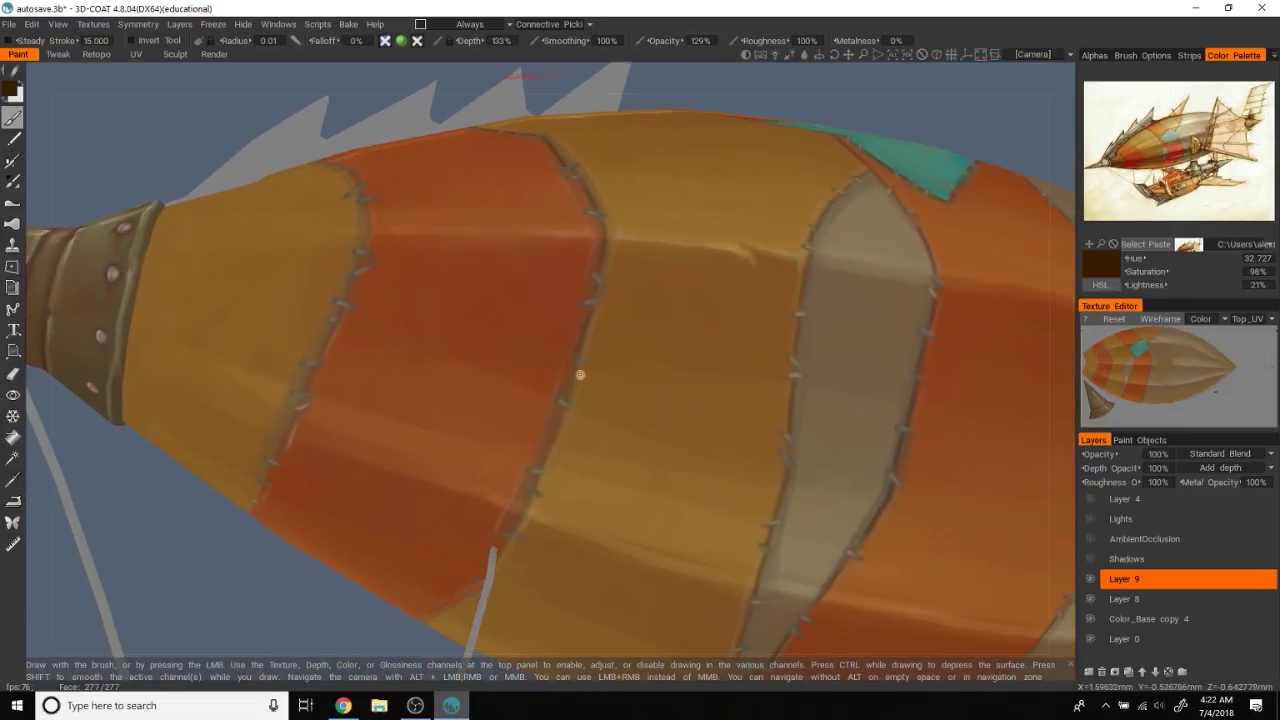
mouse_move(514, 525)
alt+mouse_down()
mouse_move(363, 500)
mouse_move(384, 534)
alt+mouse_up()
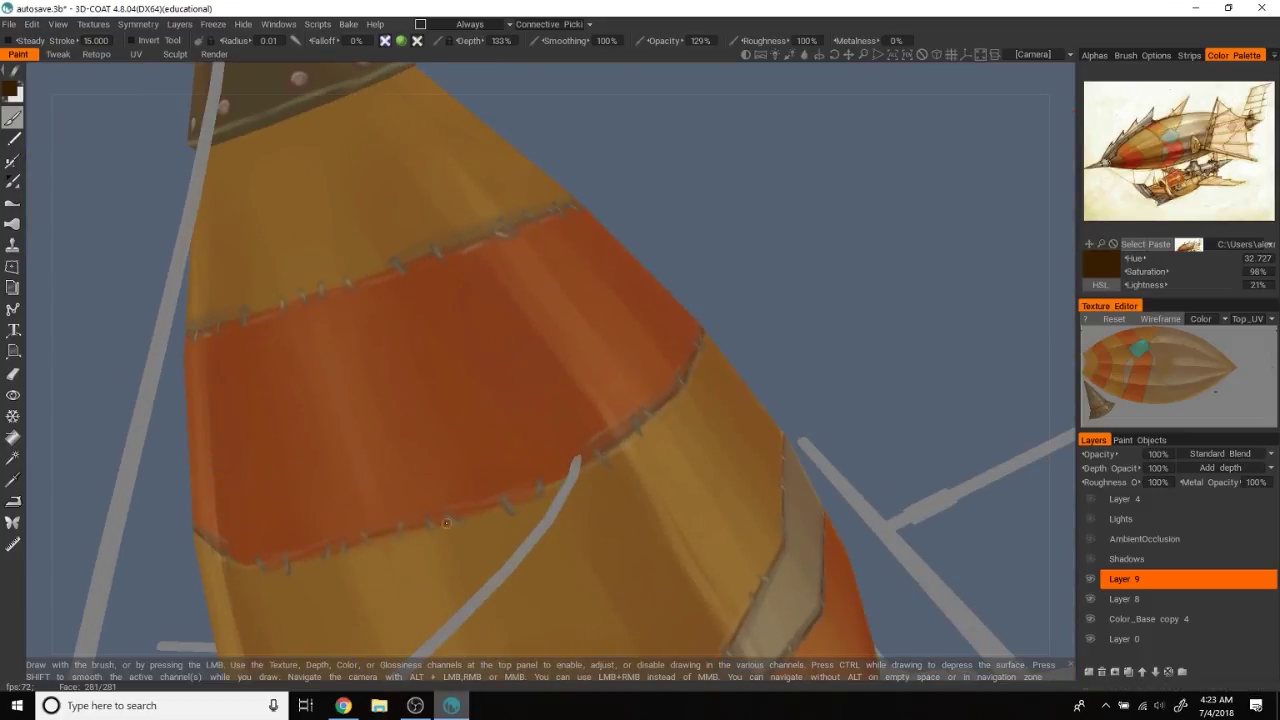
drag(859, 266, 398, 206)
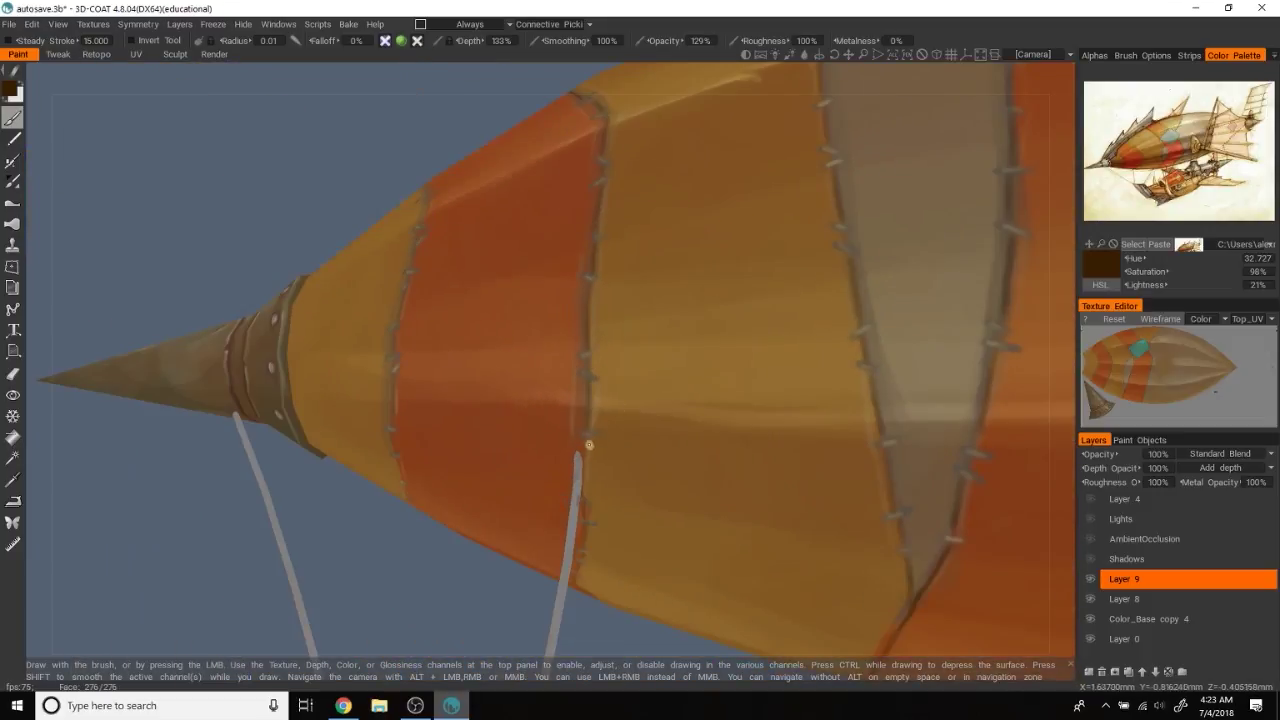
mouse_move(300, 131)
mouse_down()
mouse_move(354, 257)
mouse_move(548, 194)
mouse_up()
mouse_move(520, 560)
mouse_down()
mouse_move(386, 536)
mouse_move(396, 563)
mouse_move(480, 299)
mouse_up()
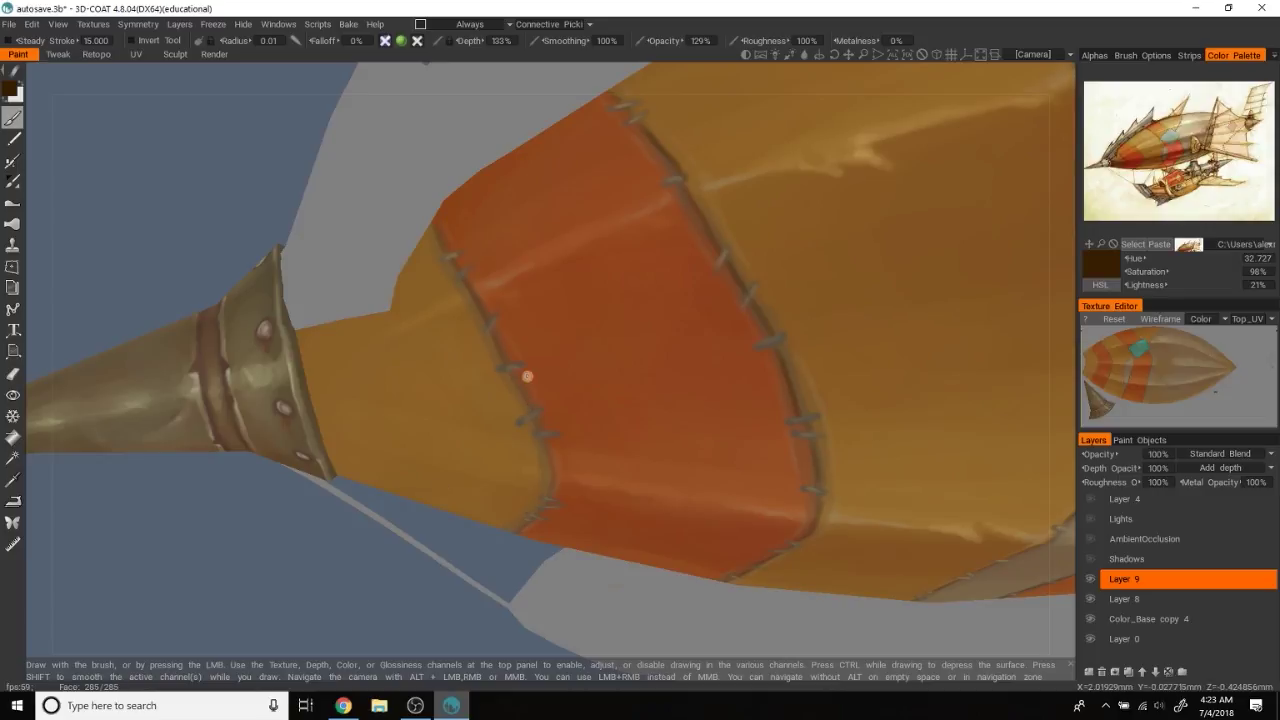
mouse_move(497, 457)
mouse_down()
mouse_move(343, 623)
mouse_move(543, 377)
mouse_up()
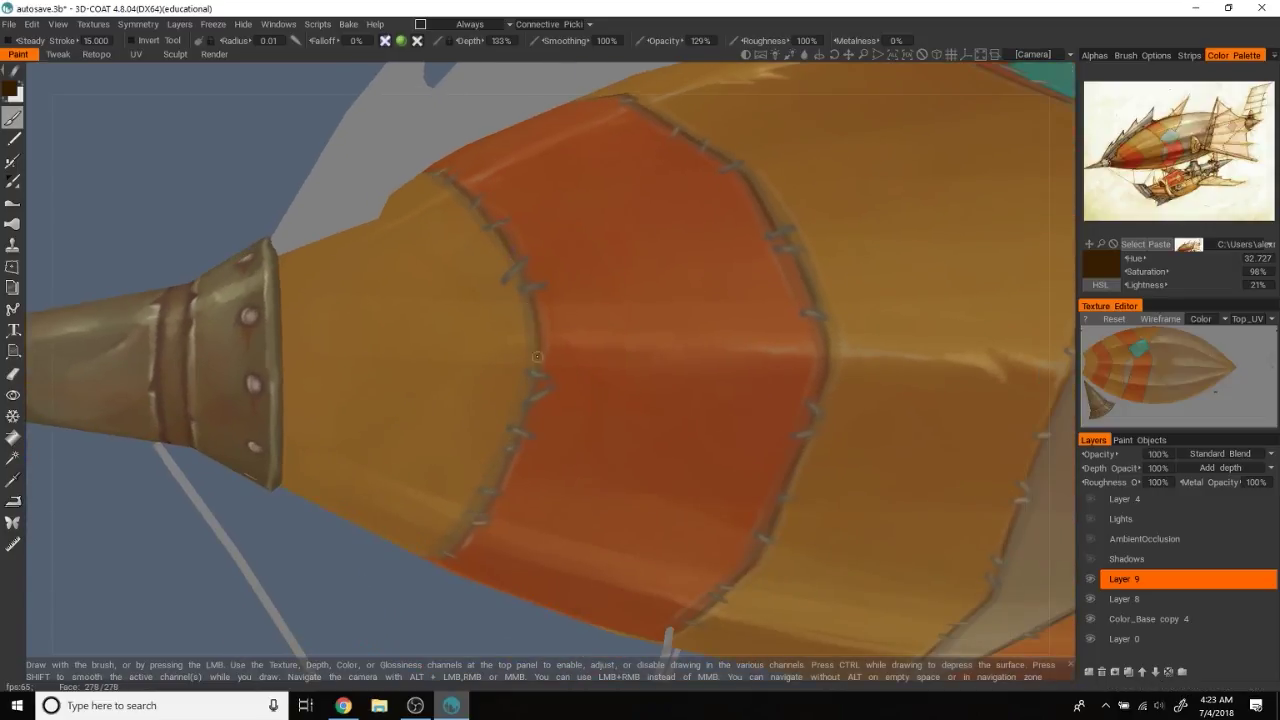
View the nose cone from below, then zoom back to a full side view of the balloon
mouse_move(490, 477)
alt+mouse_down()
mouse_move(457, 534)
mouse_move(279, 561)
alt+mouse_up()
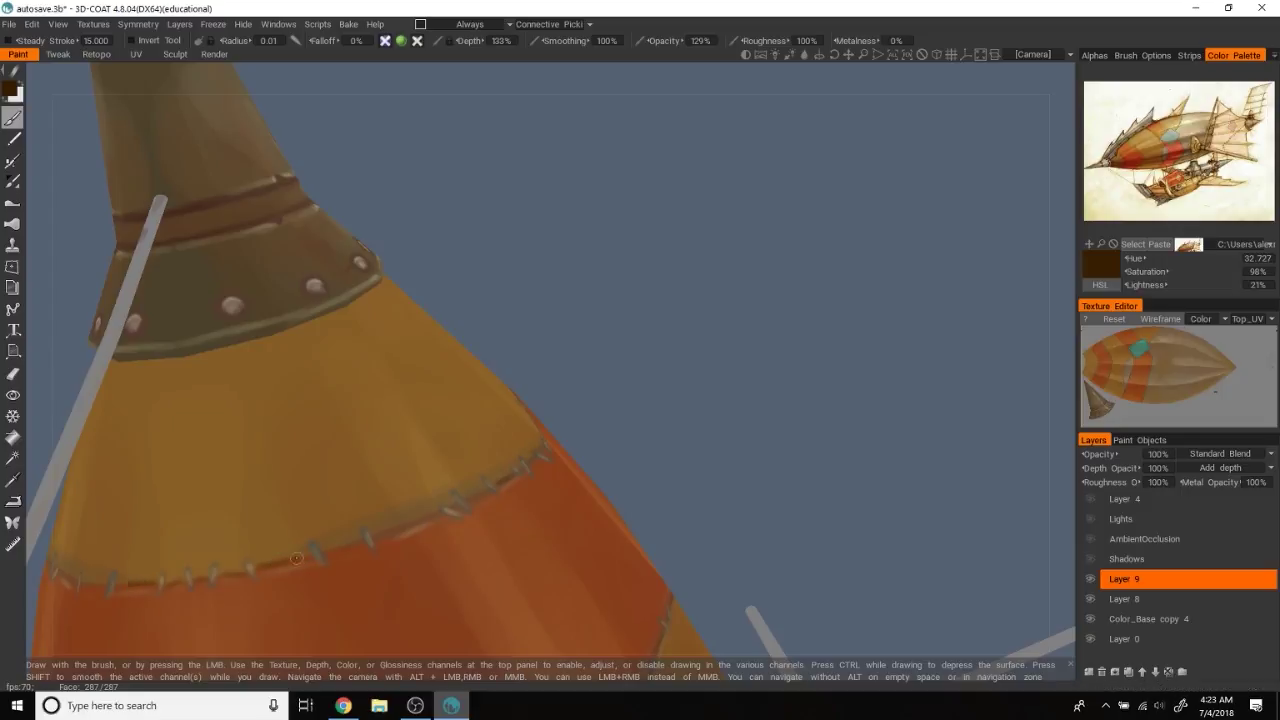
scroll(687, 332, down, 3)
mouse_move(687, 332)
alt+mouse_down()
mouse_move(737, 172)
mouse_move(820, 203)
mouse_move(838, 190)
mouse_move(766, 194)
mouse_move(934, 280)
alt+mouse_up()
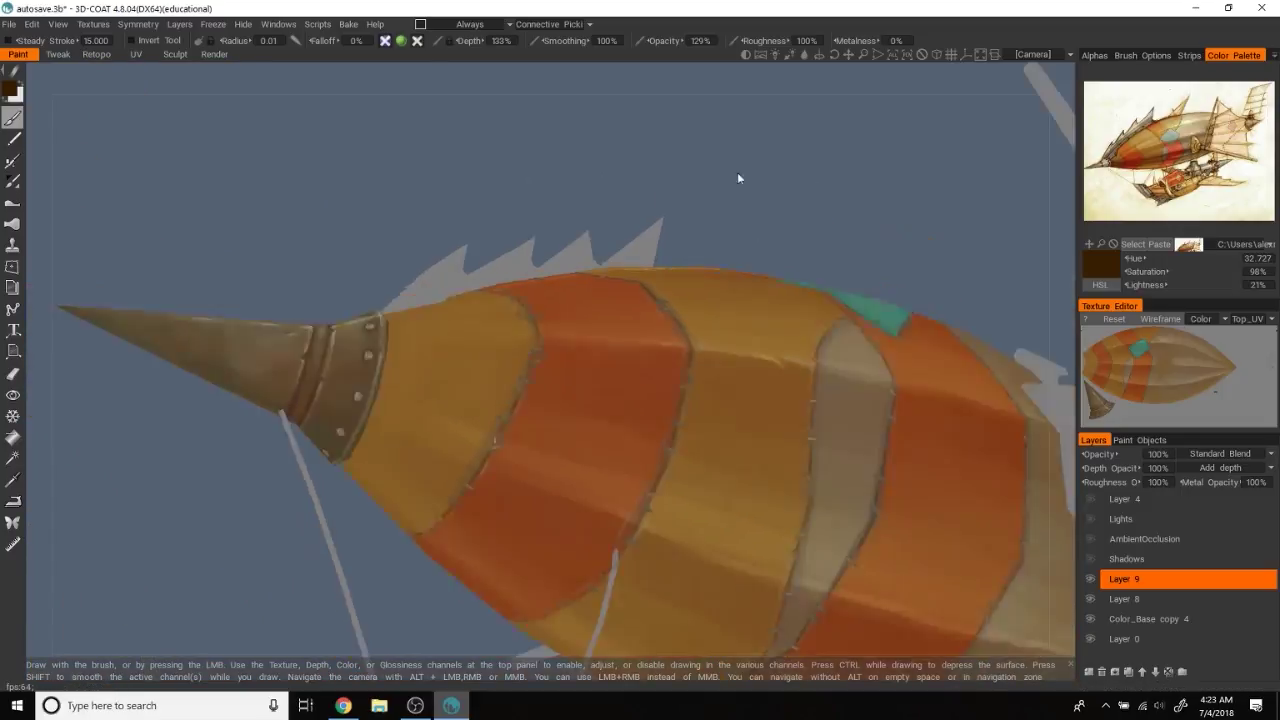
scroll(766, 194, down, 2)
scroll(934, 280, up, 5)
scroll(831, 194, down, 3)
Switch to the eraser and orbit and zoom out to see the whole airship
scroll(657, 417, up, 4)
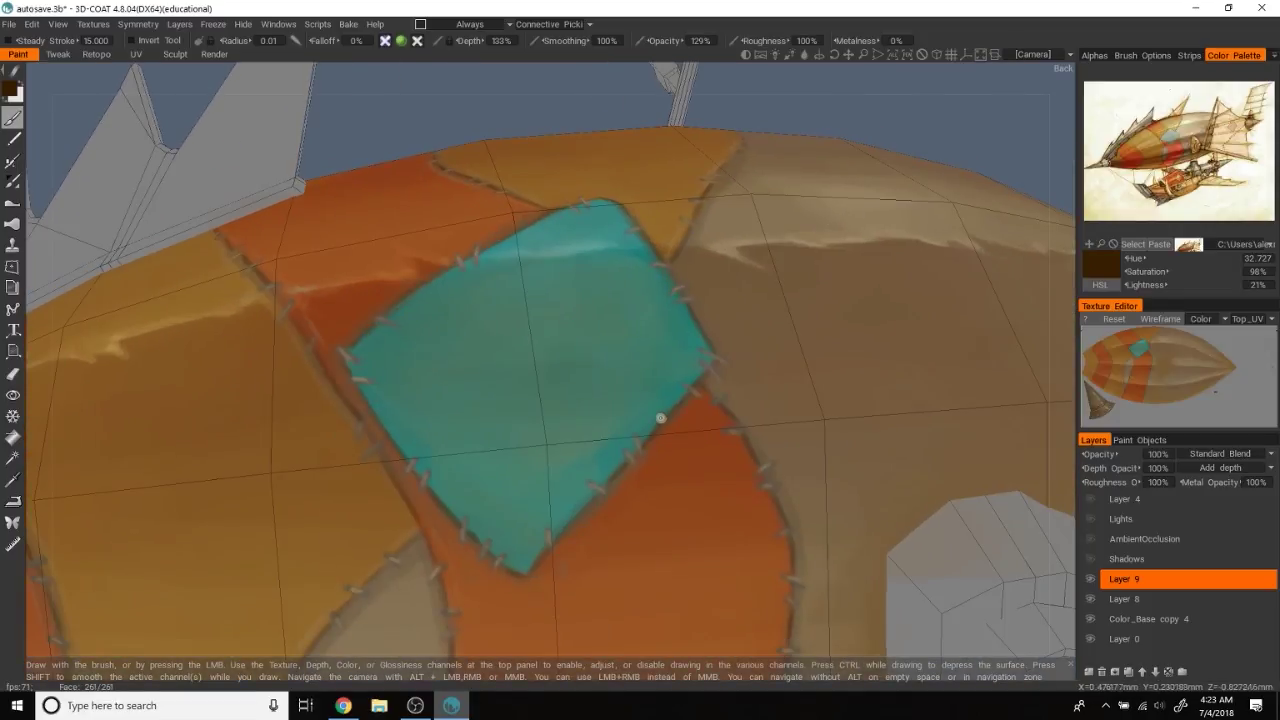
key(e)
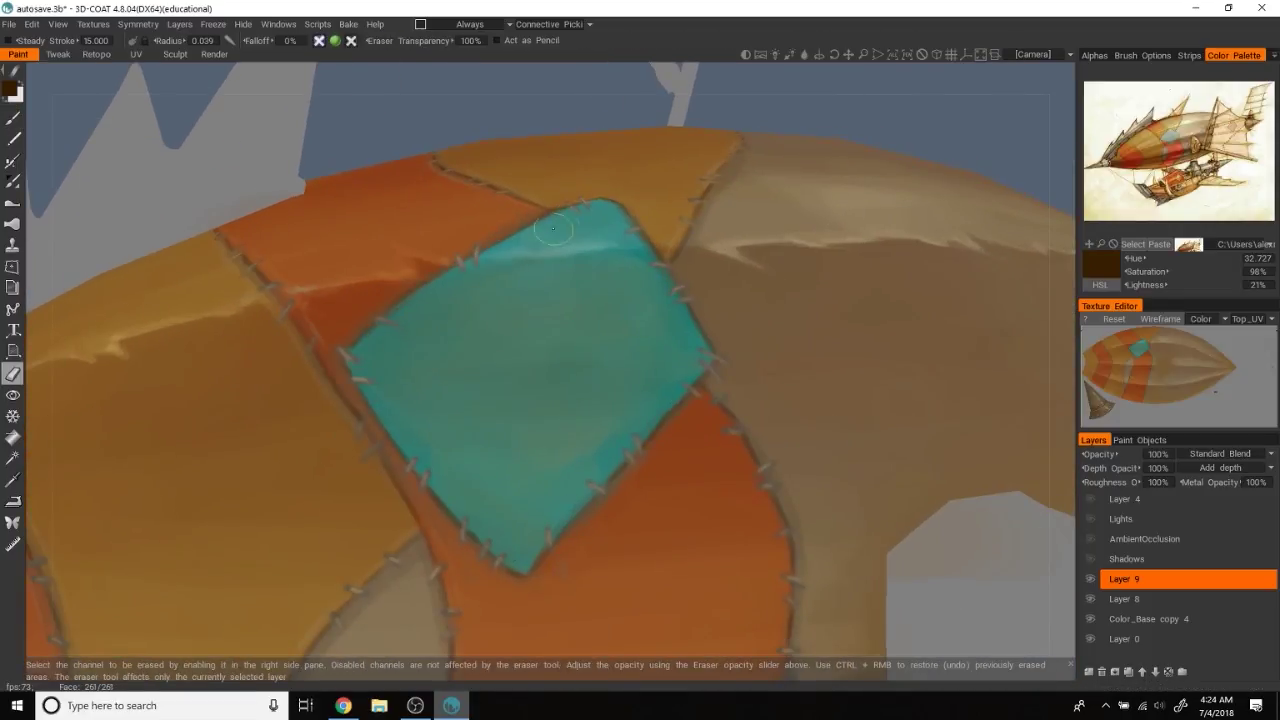
mouse_move(652, 437)
alt+mouse_down()
mouse_move(863, 171)
mouse_move(608, 268)
alt+mouse_up()
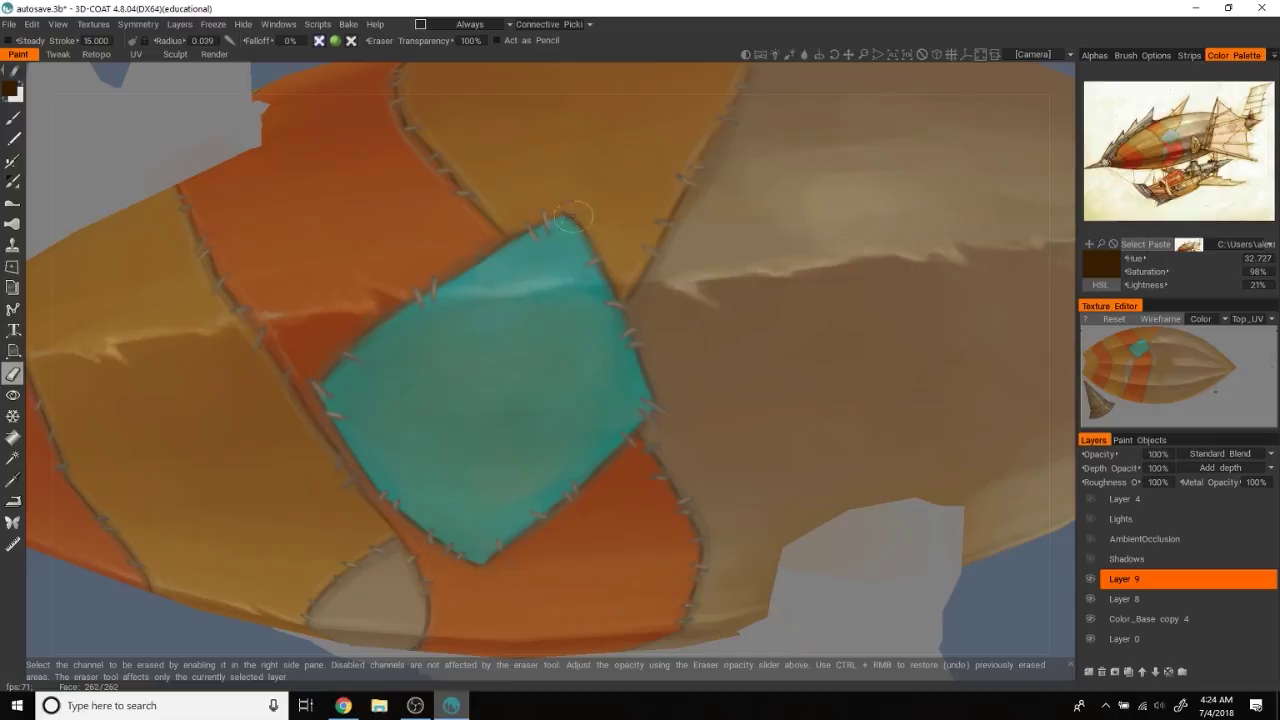
scroll(962, 575, down, 5)
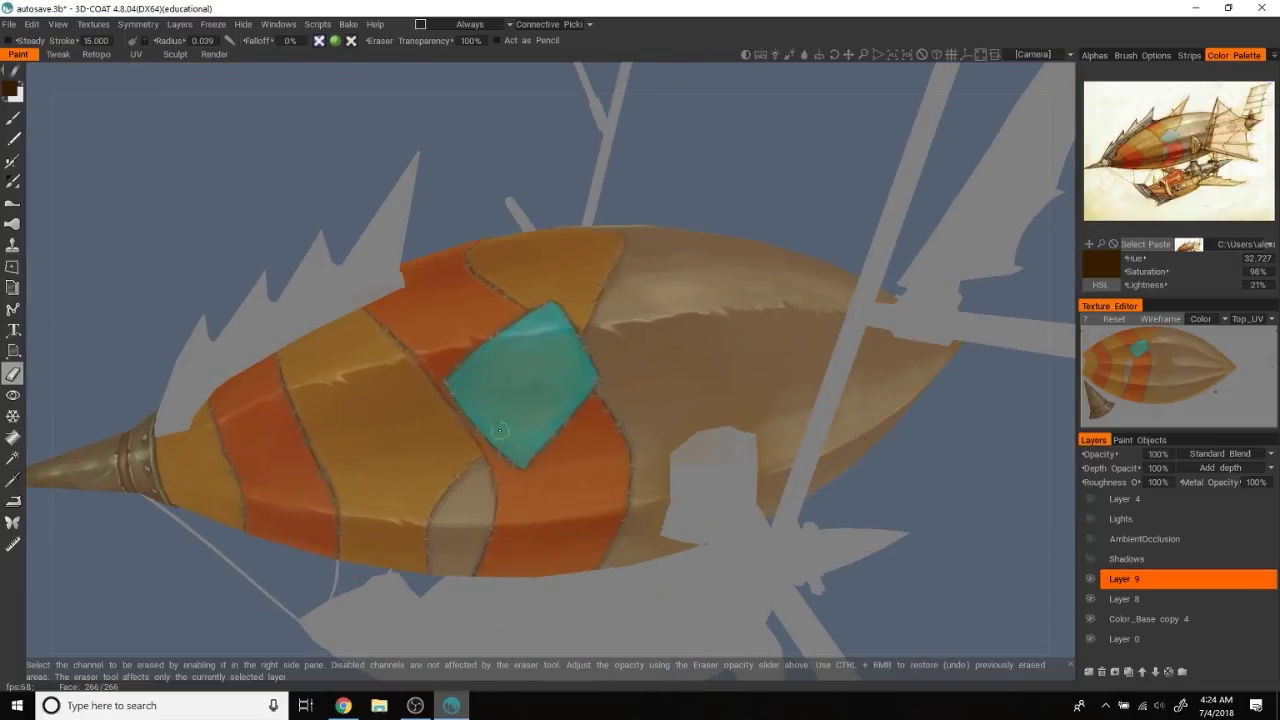
mouse_move(962, 575)
alt+mouse_down()
mouse_move(940, 505)
mouse_move(970, 493)
alt+mouse_up()
scroll(940, 505, up, 2)
scroll(940, 505, down, 2)
mouse_move(871, 443)
alt+mouse_down()
mouse_move(914, 414)
mouse_move(940, 437)
mouse_move(922, 444)
mouse_move(886, 409)
alt+mouse_up()
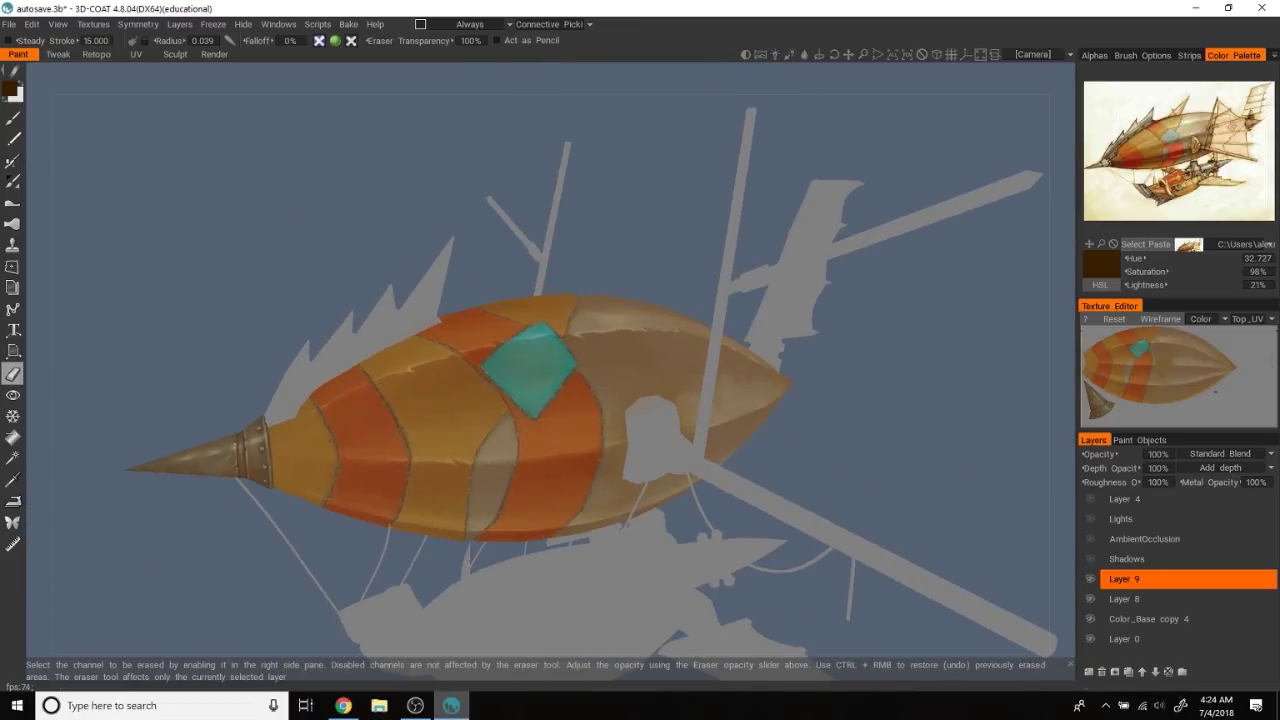
scroll(783, 277, up, 2)
scroll(918, 186, up, 2)
Zoom the reference picture onto the spiked fin and sample its muted tan (Hue 40, 30% saturation)
mouse_move(918, 186)
alt+mouse_down()
mouse_move(946, 197)
mouse_move(877, 166)
mouse_move(895, 178)
alt+mouse_up()
drag(1120, 250, 1162, 256)
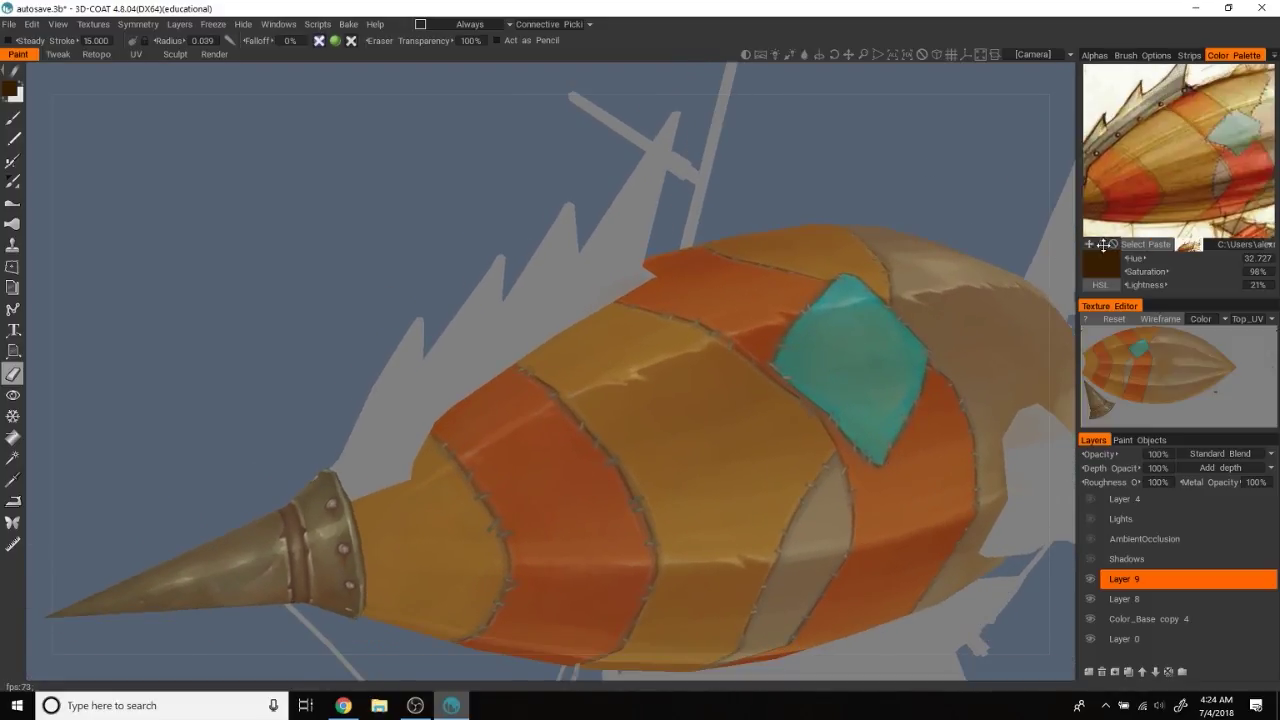
scroll(1160, 180, up, 3)
alt+drag(886, 150, 910, 165)
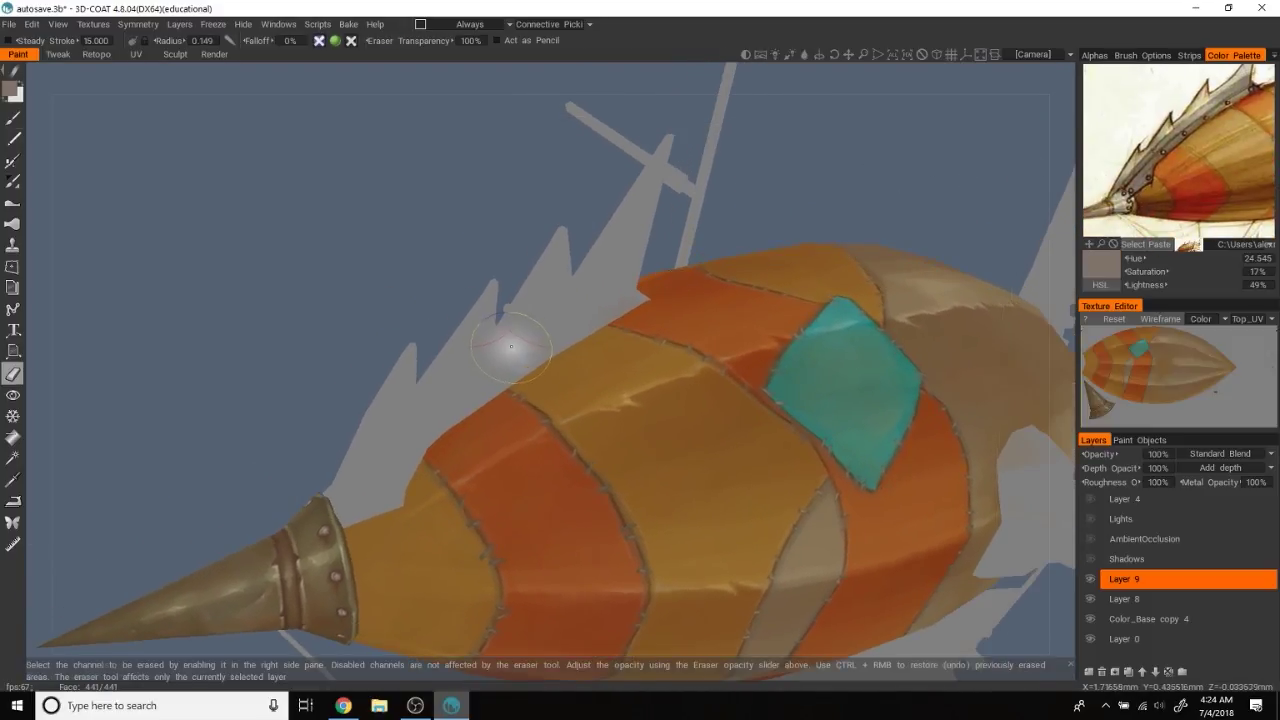
key(b)
click(1108, 210)
Sample the fin's muted tan from the reference and test-dab it on the balloon
click(1115, 212)
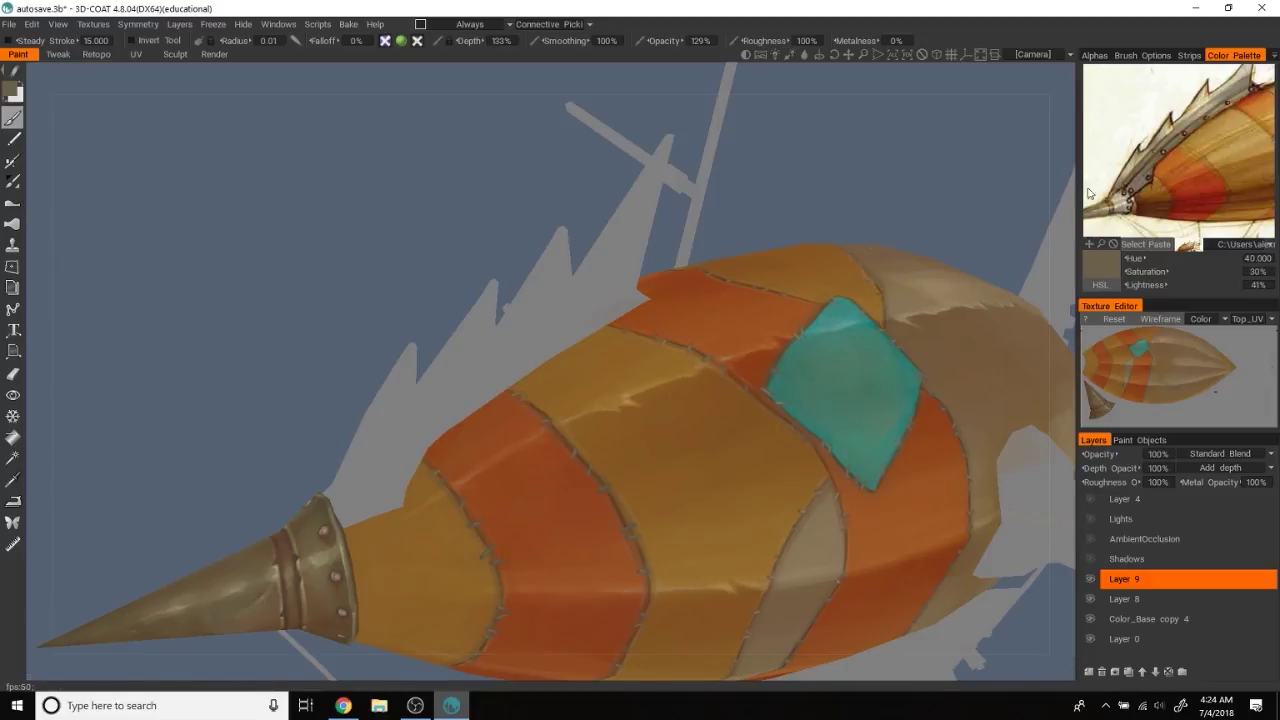
click(522, 330)
click(543, 406)
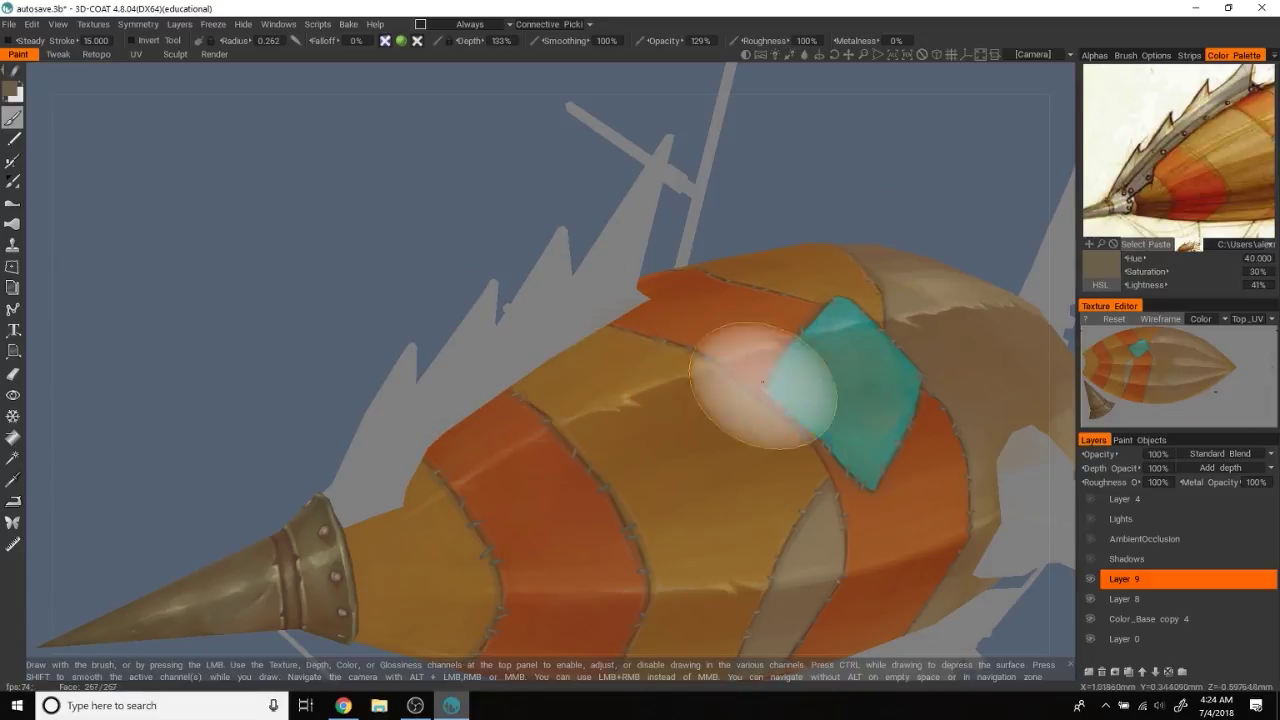
alt+drag(686, 400, 873, 202)
Delete the current paint layer and add a fresh Layer 9
right_click(1133, 579)
click(1116, 517)
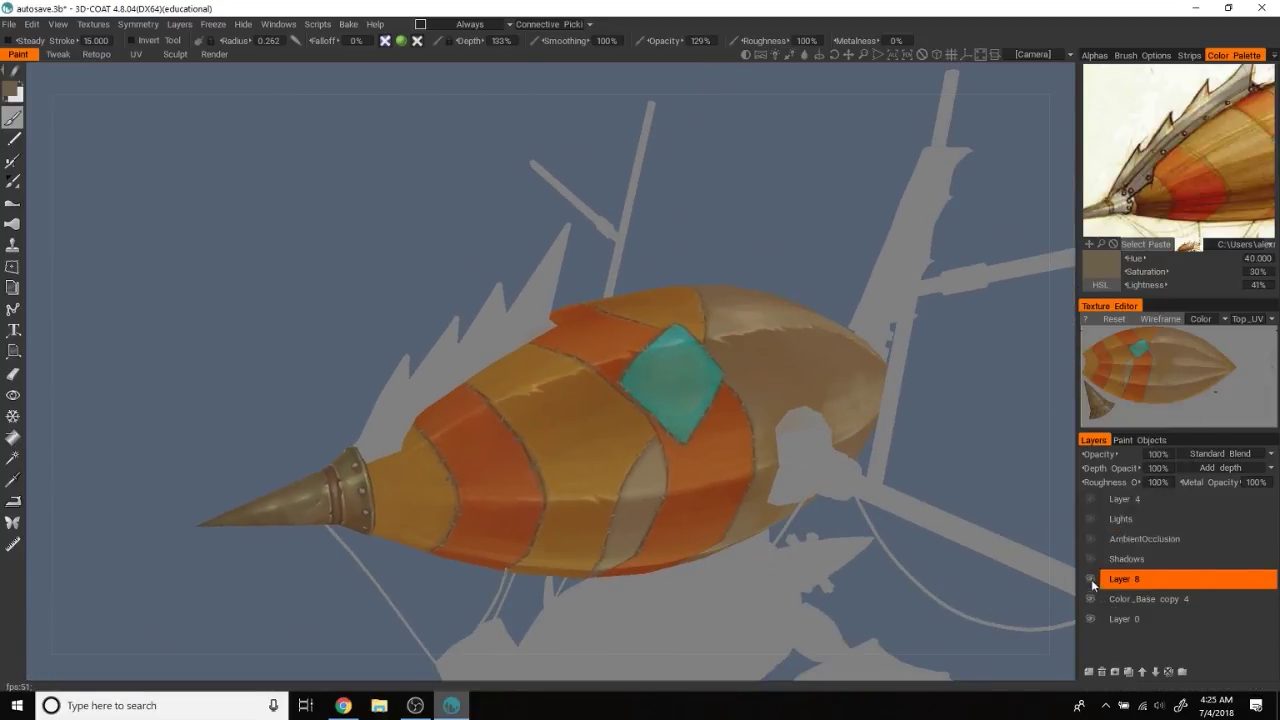
drag(711, 246, 1042, 626)
click(1088, 671)
Brush the colour over the spiked fin, check it from the front, and pick dark brown
scroll(914, 237, up, 3)
mouse_move(543, 414)
mouse_down()
mouse_move(486, 471)
mouse_move(693, 280)
mouse_up()
drag(777, 171, 894, 310)
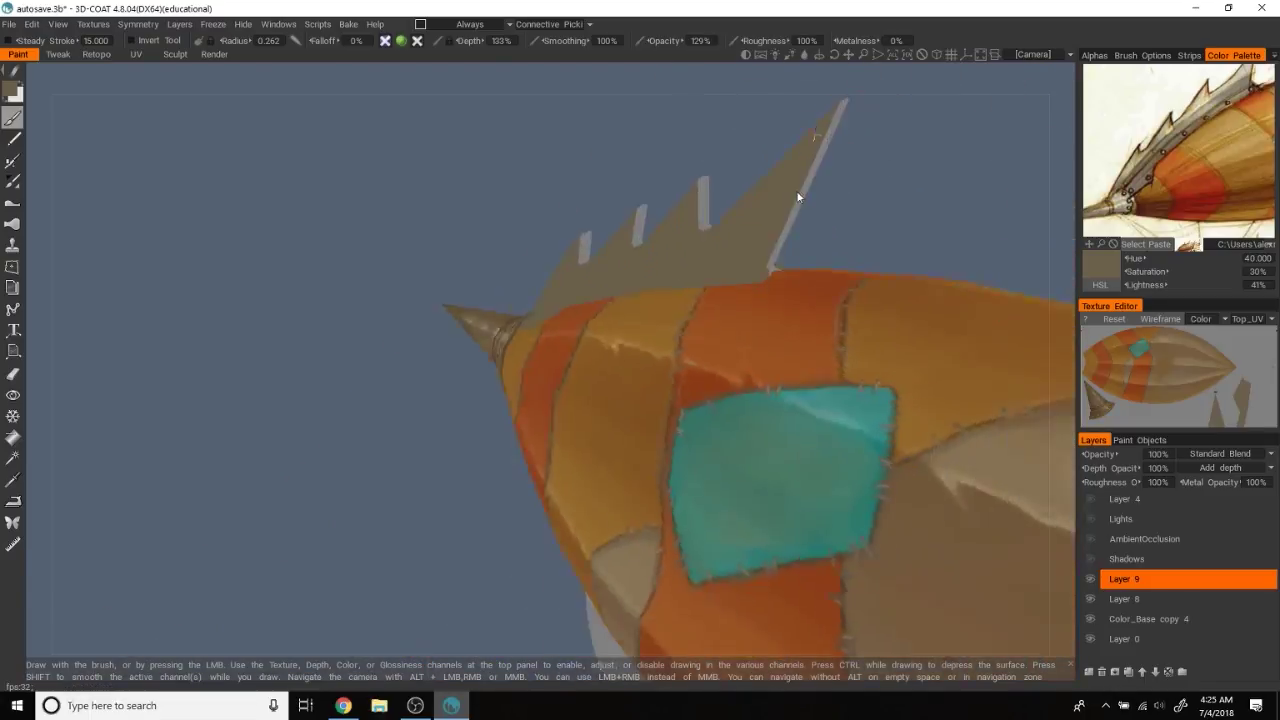
mouse_move(760, 170)
mouse_down()
mouse_move(1067, 200)
mouse_move(531, 207)
mouse_move(556, 188)
mouse_move(686, 216)
mouse_up()
click(1110, 215)
Paint the spiked fin dark brown and shrink the brush for finer detail
mouse_move(470, 430)
mouse_down()
mouse_move(510, 360)
mouse_move(790, 160)
mouse_move(586, 337)
mouse_move(700, 243)
mouse_up()
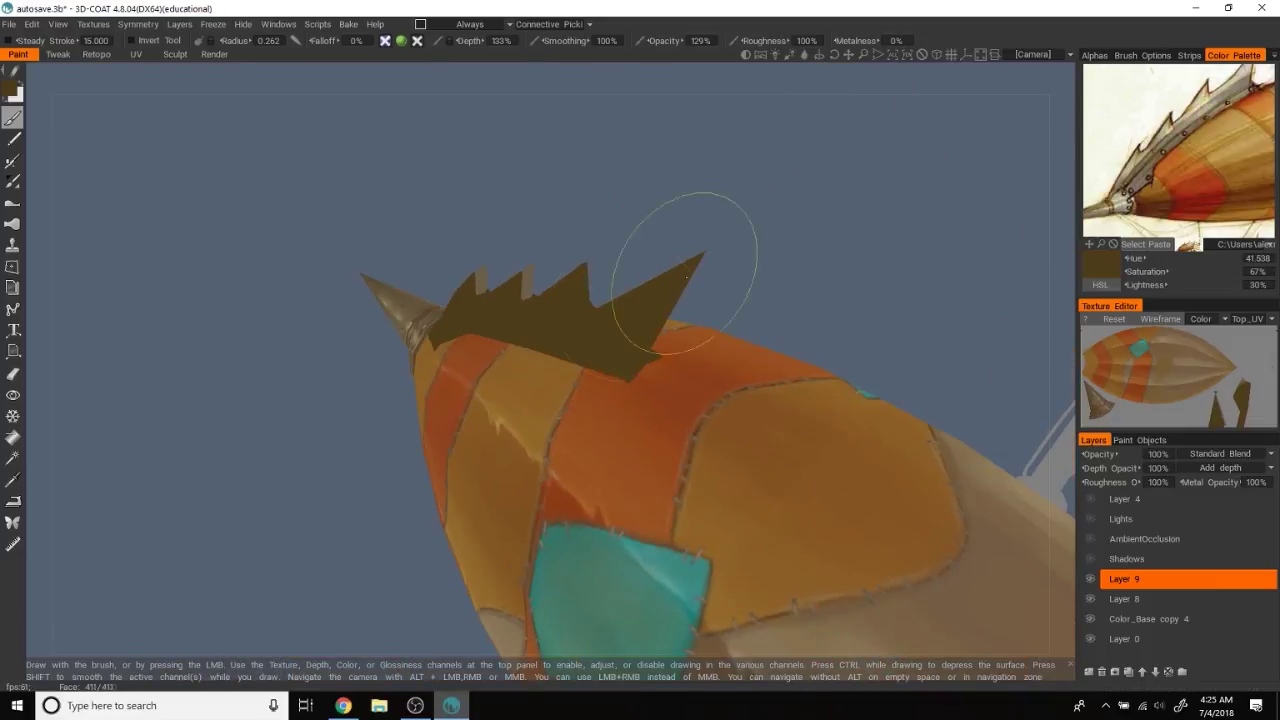
mouse_move(760, 172)
mouse_down()
mouse_move(360, 194)
mouse_move(386, 234)
mouse_move(386, 266)
mouse_up()
mouse_move(443, 357)
mouse_down()
mouse_move(317, 289)
mouse_move(343, 300)
mouse_up()
right_drag(487, 371, 480, 337)
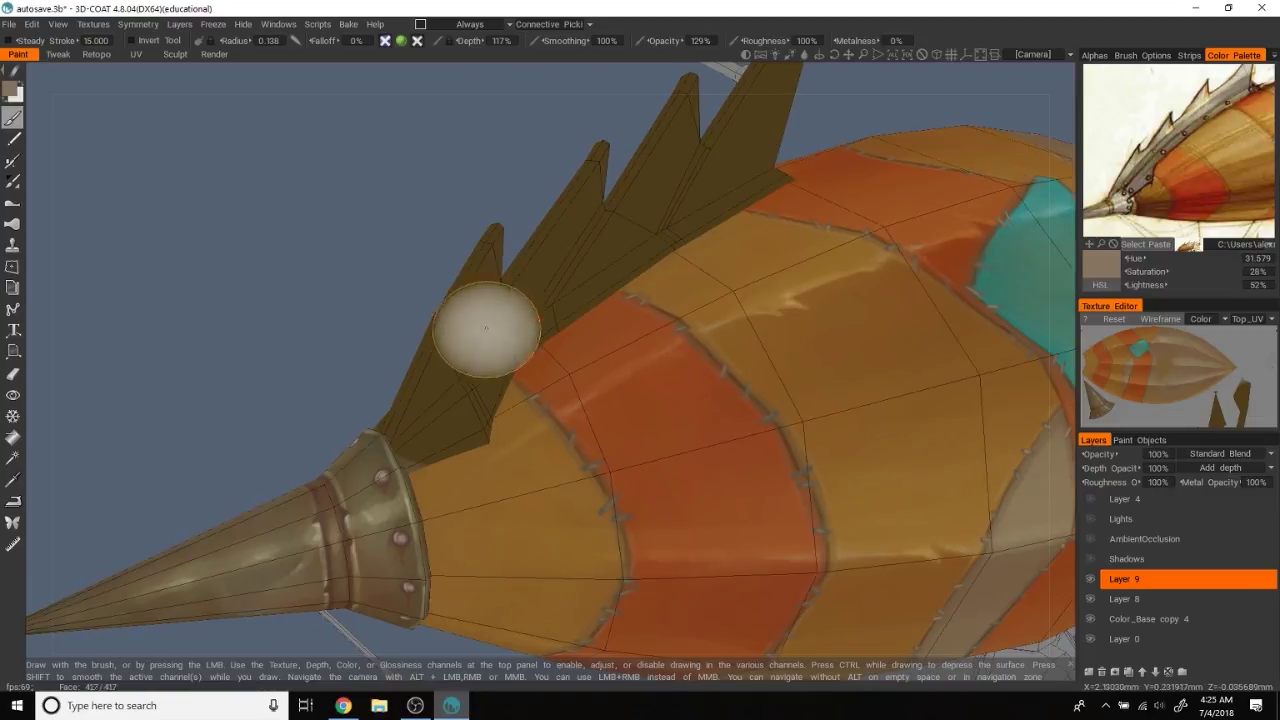
drag(480, 337, 480, 400)
right_drag(480, 400, 472, 453)
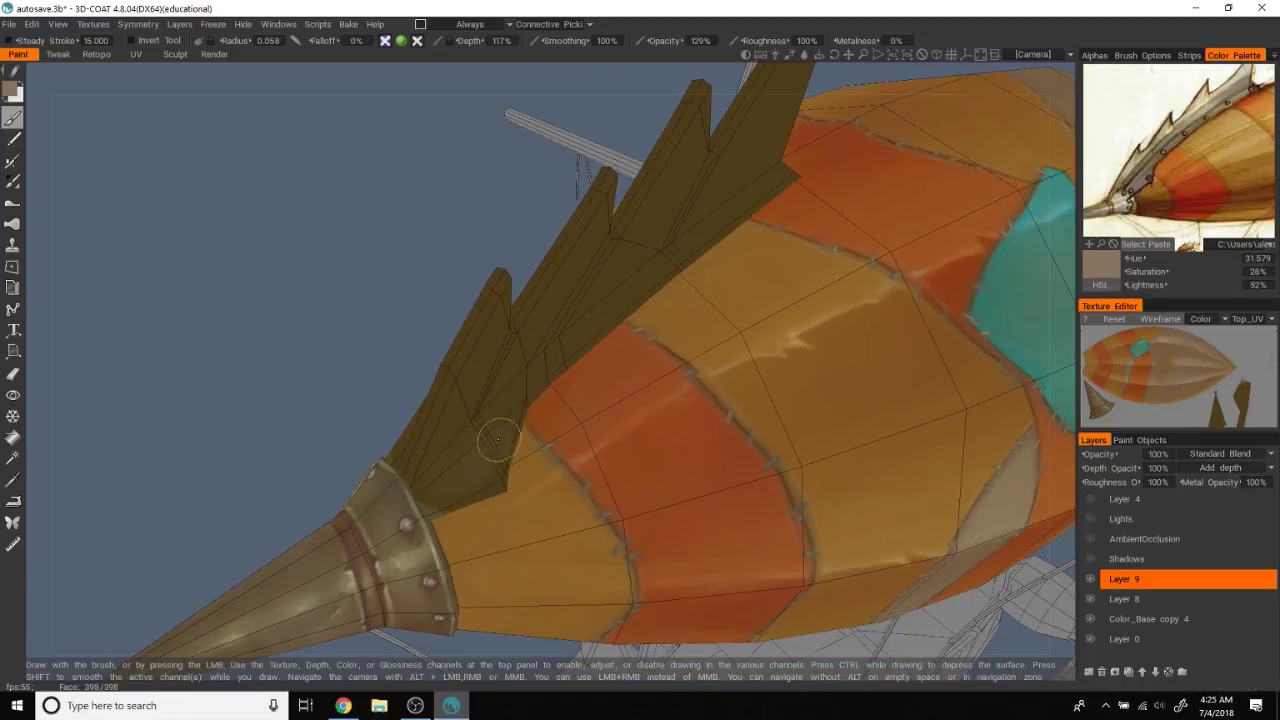
Sample the fin's dark brown, then pick a darker reddish brown (hue 13.1, 49% saturation)
scroll(511, 380, up, 2)
alt+drag(511, 380, 537, 408)
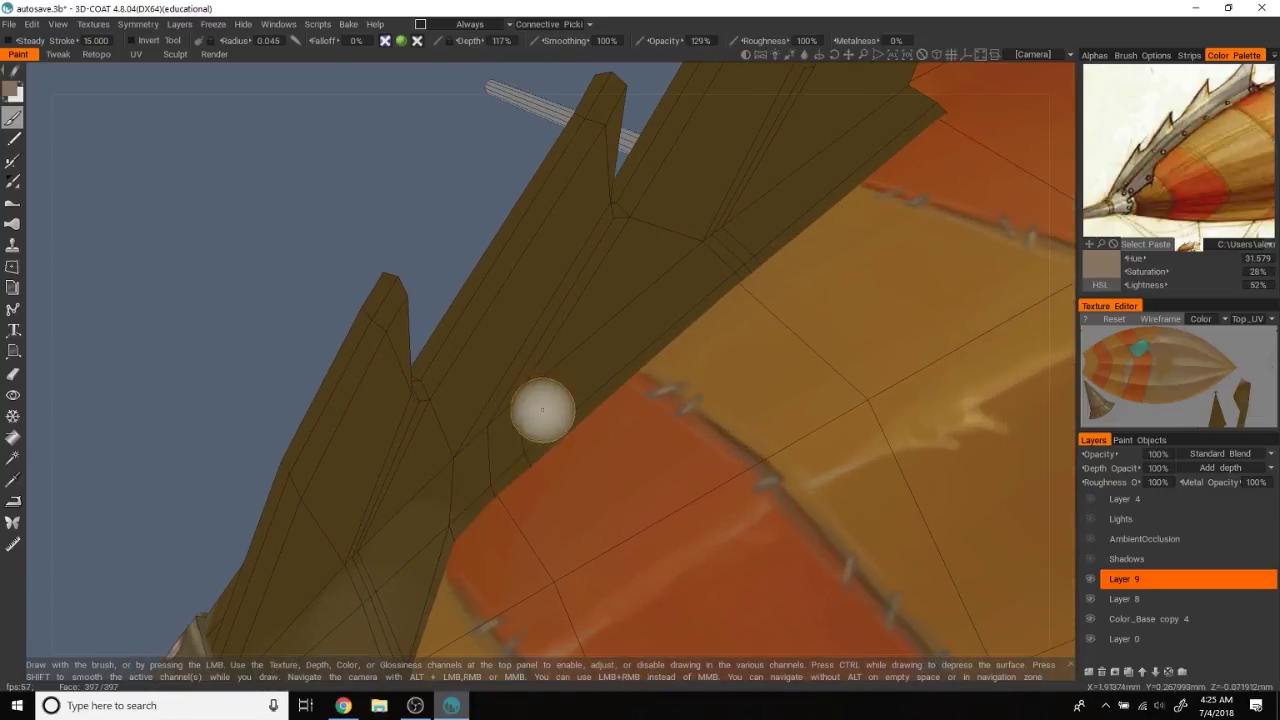
drag(256, 320, 766, 263)
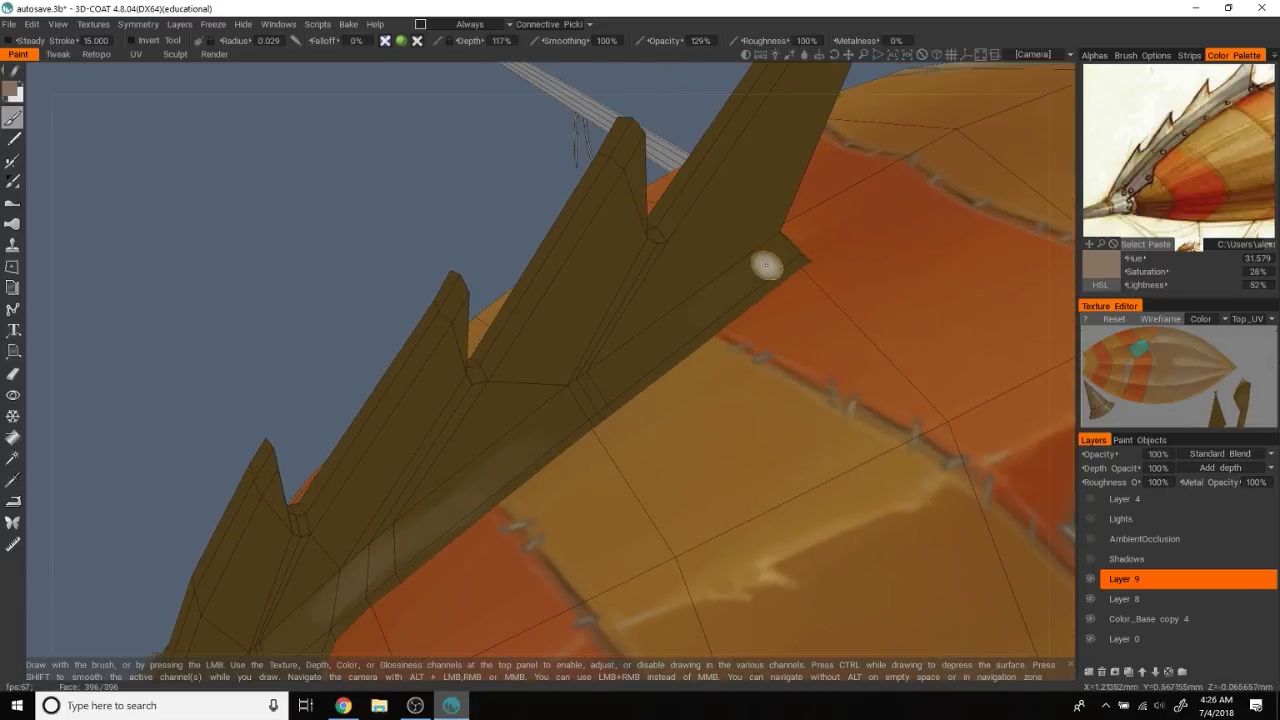
mouse_move(480, 480)
mouse_down()
mouse_move(354, 191)
mouse_move(455, 445)
mouse_up()
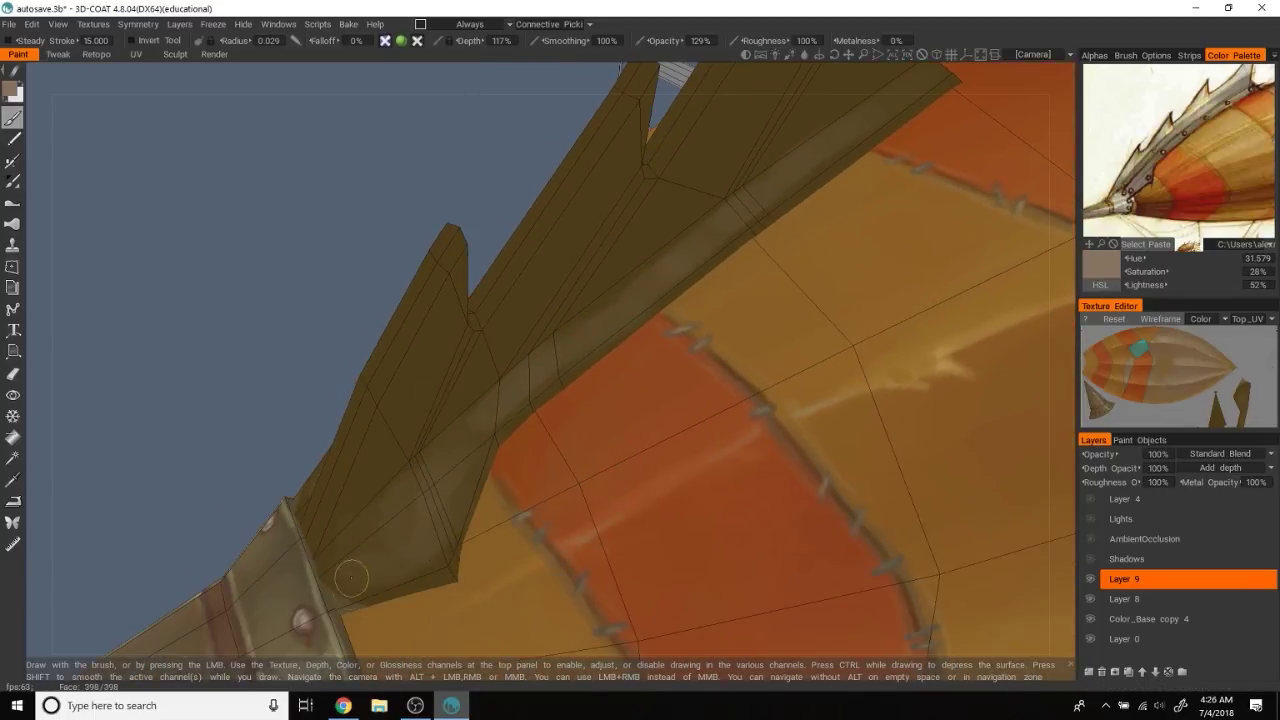
key(v)
key(v)
mouse_move(268, 316)
mouse_down()
mouse_move(291, 277)
mouse_move(349, 317)
mouse_move(331, 298)
mouse_move(354, 275)
mouse_move(368, 310)
mouse_up()
click(1140, 193)
mouse_move(476, 370)
mouse_down()
mouse_move(337, 371)
mouse_move(374, 442)
mouse_up()
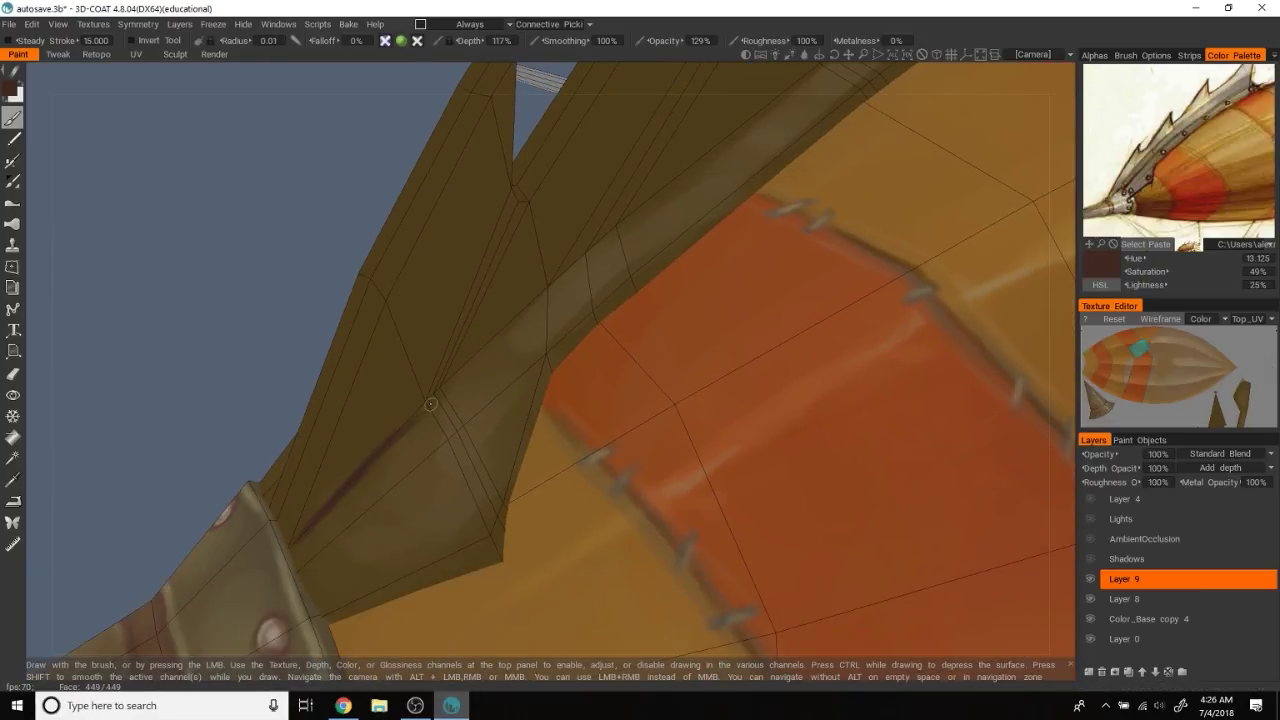
Orbit around the spiked fin, adding a second dark brown line along its base
drag(380, 449, 187, 398)
mouse_move(384, 519)
mouse_down()
mouse_move(355, 300)
mouse_move(471, 429)
mouse_move(337, 314)
mouse_move(268, 218)
mouse_move(434, 468)
mouse_move(533, 381)
mouse_up()
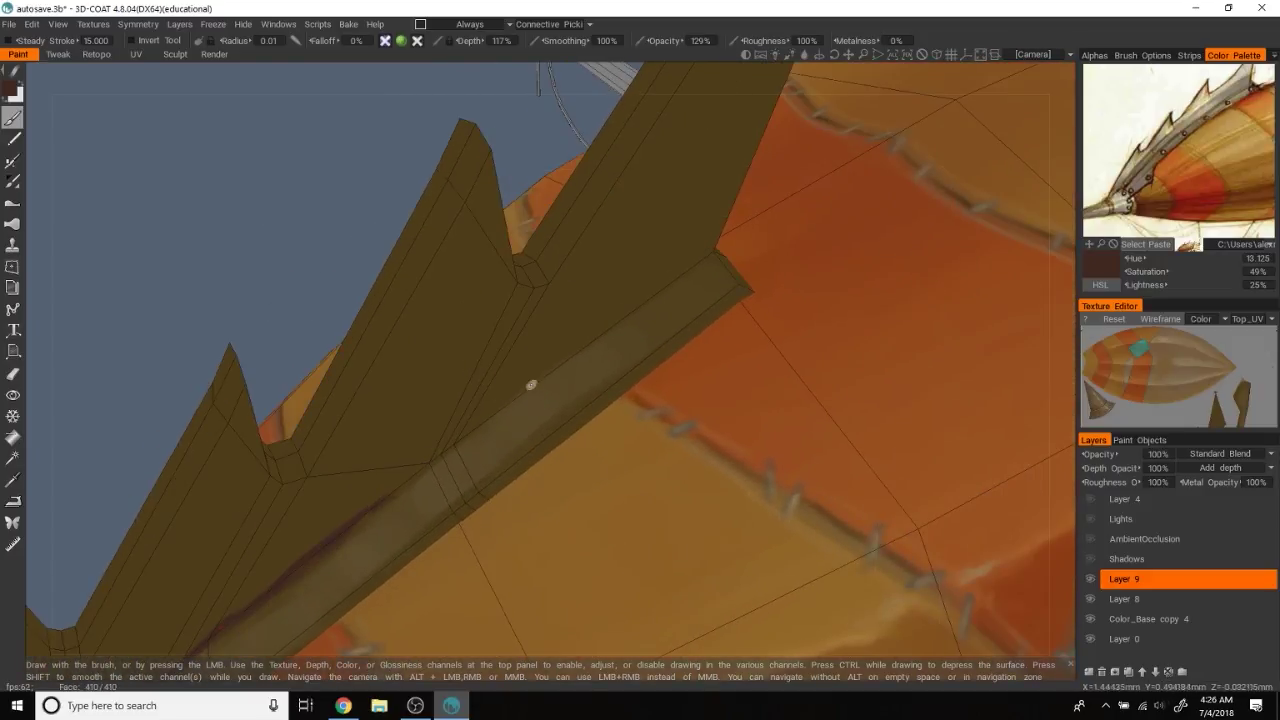
drag(387, 418, 520, 382)
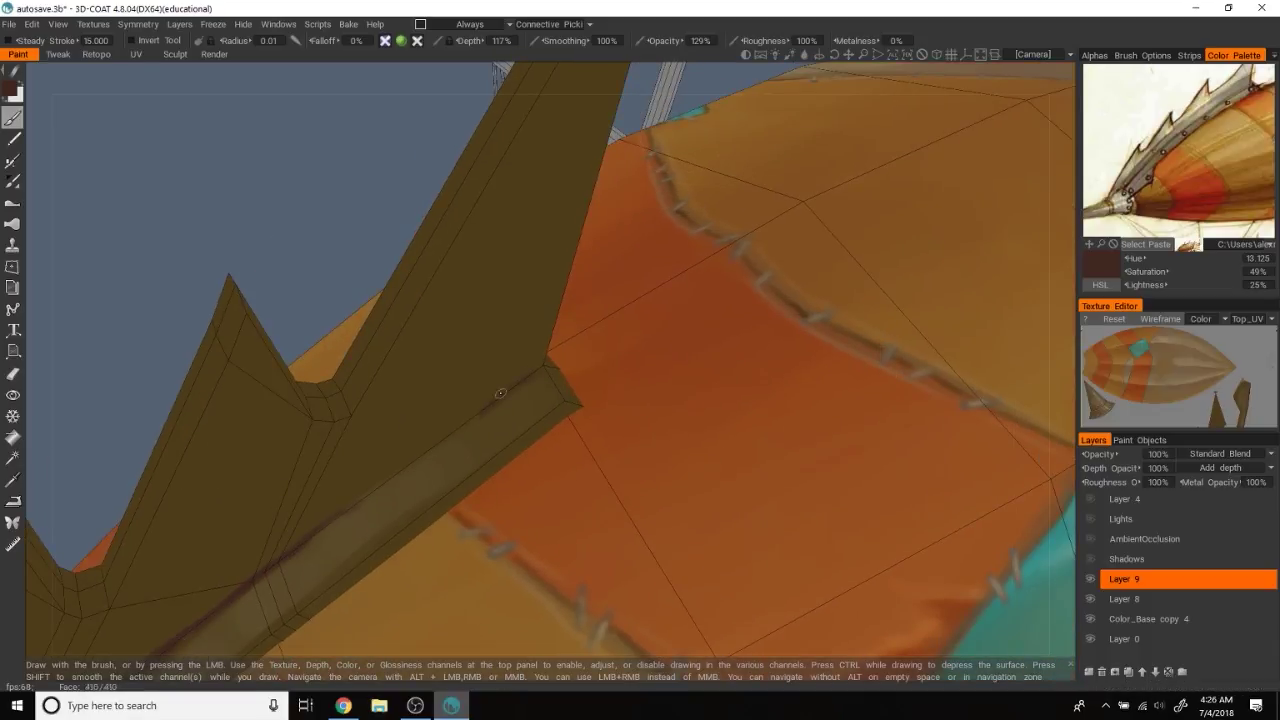
mouse_move(352, 508)
mouse_down()
mouse_move(204, 169)
mouse_move(516, 516)
mouse_move(694, 355)
mouse_move(594, 460)
mouse_move(624, 442)
mouse_up()
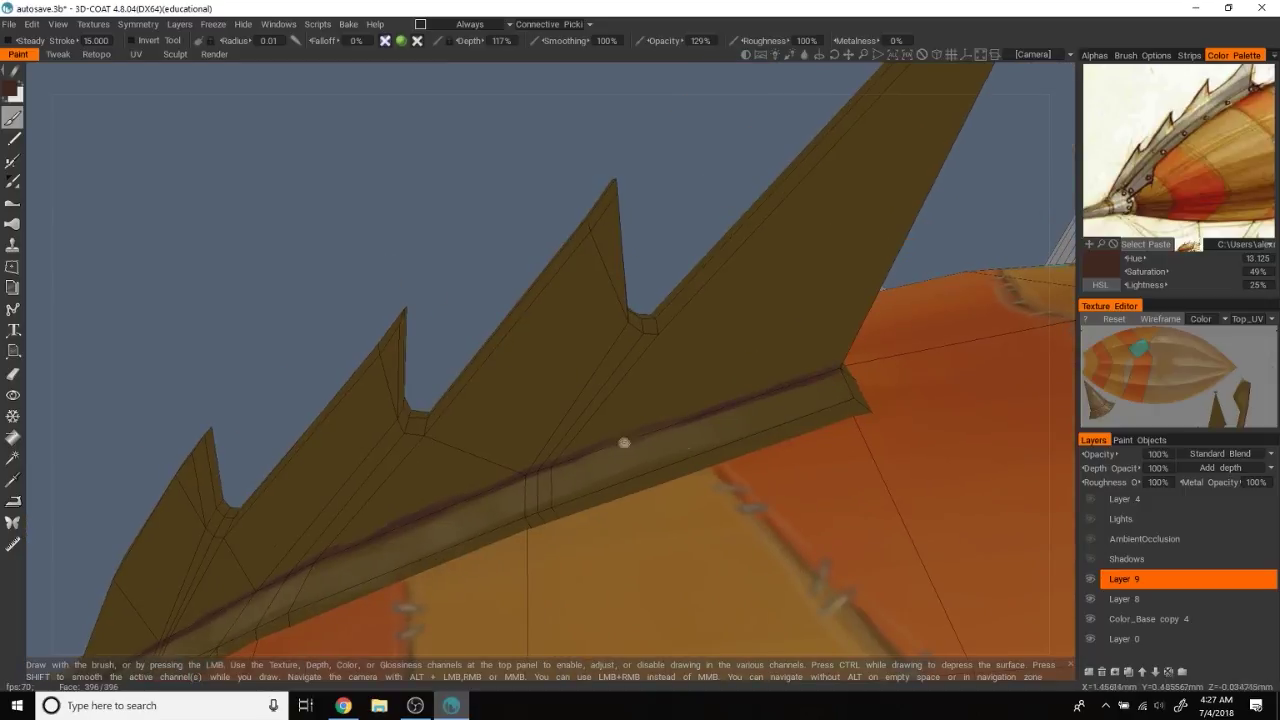
drag(448, 256, 633, 409)
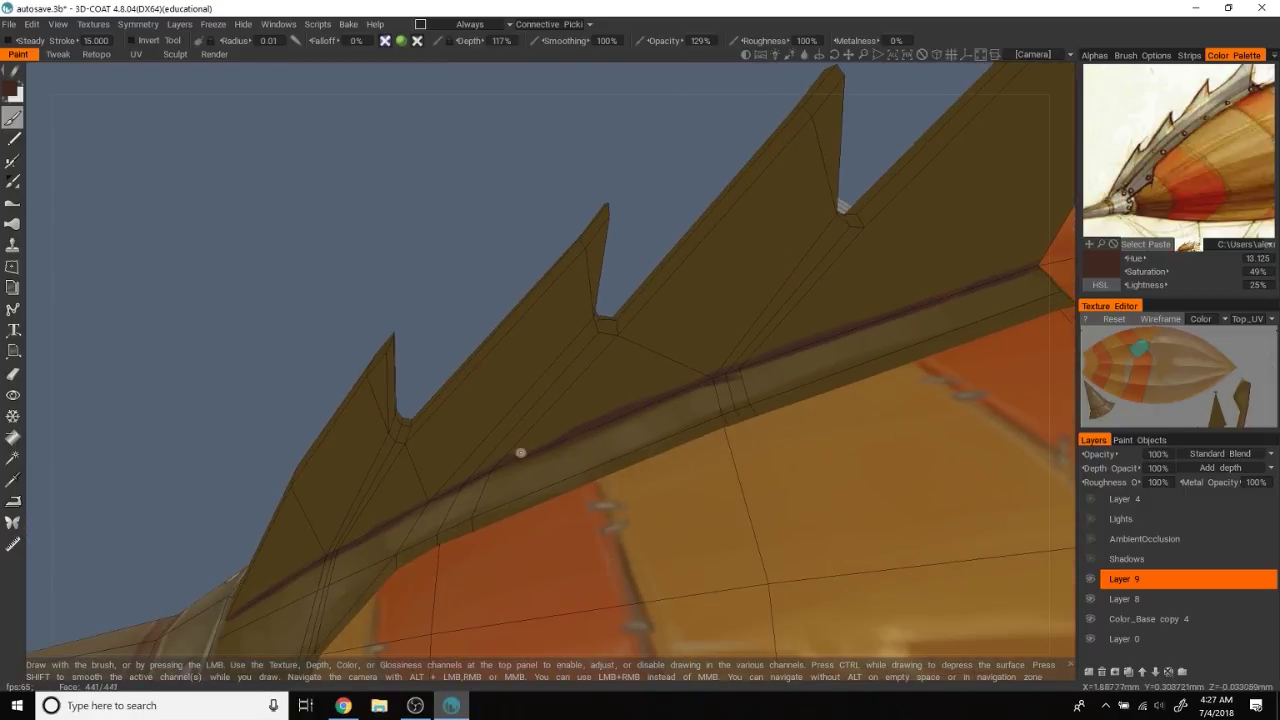
drag(668, 283, 622, 412)
mouse_move(557, 437)
mouse_down()
mouse_move(410, 256)
mouse_move(376, 535)
mouse_up()
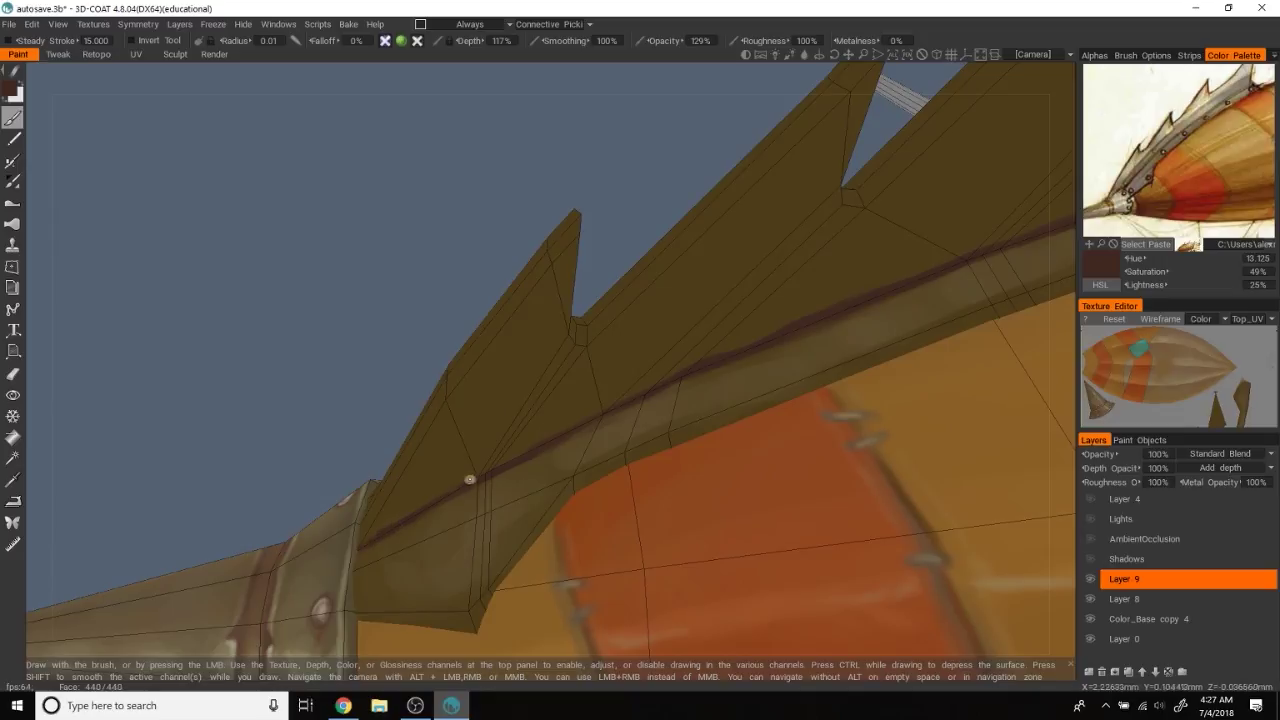
Orbit further around the fin, then dab light grey highlights along its base
mouse_move(633, 282)
mouse_down()
mouse_move(611, 203)
mouse_move(377, 540)
mouse_up()
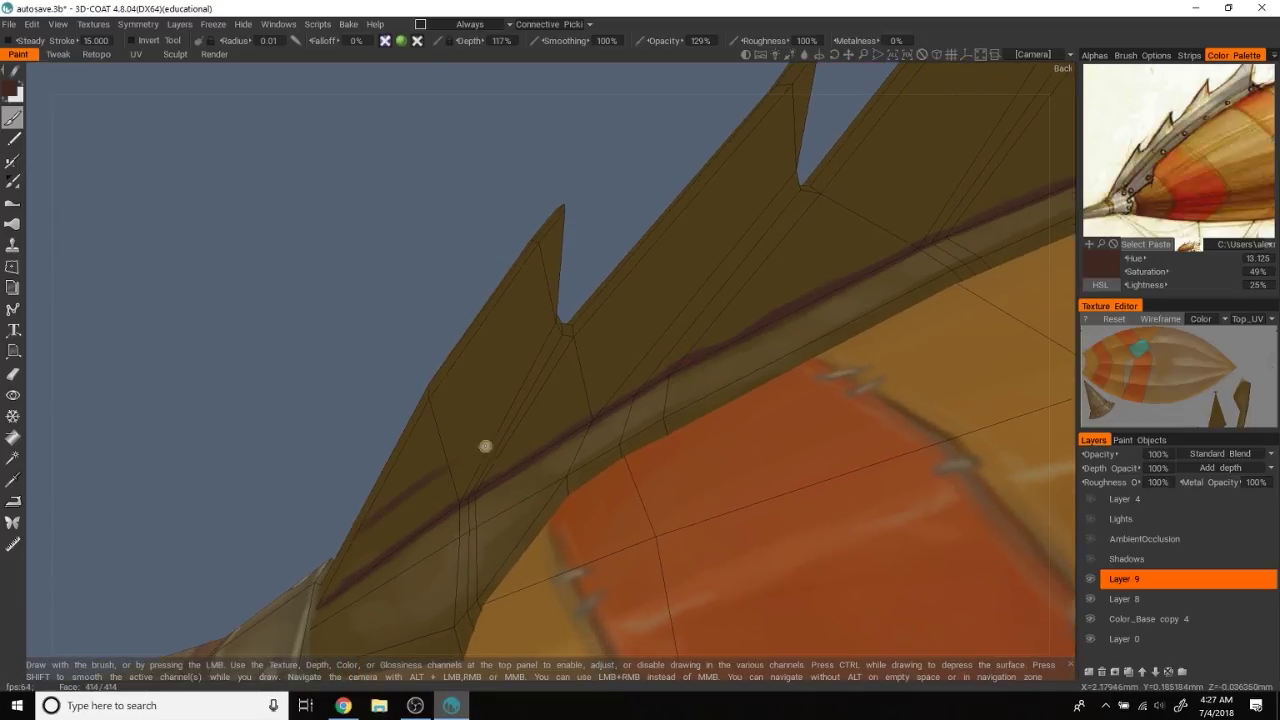
drag(494, 441, 439, 329)
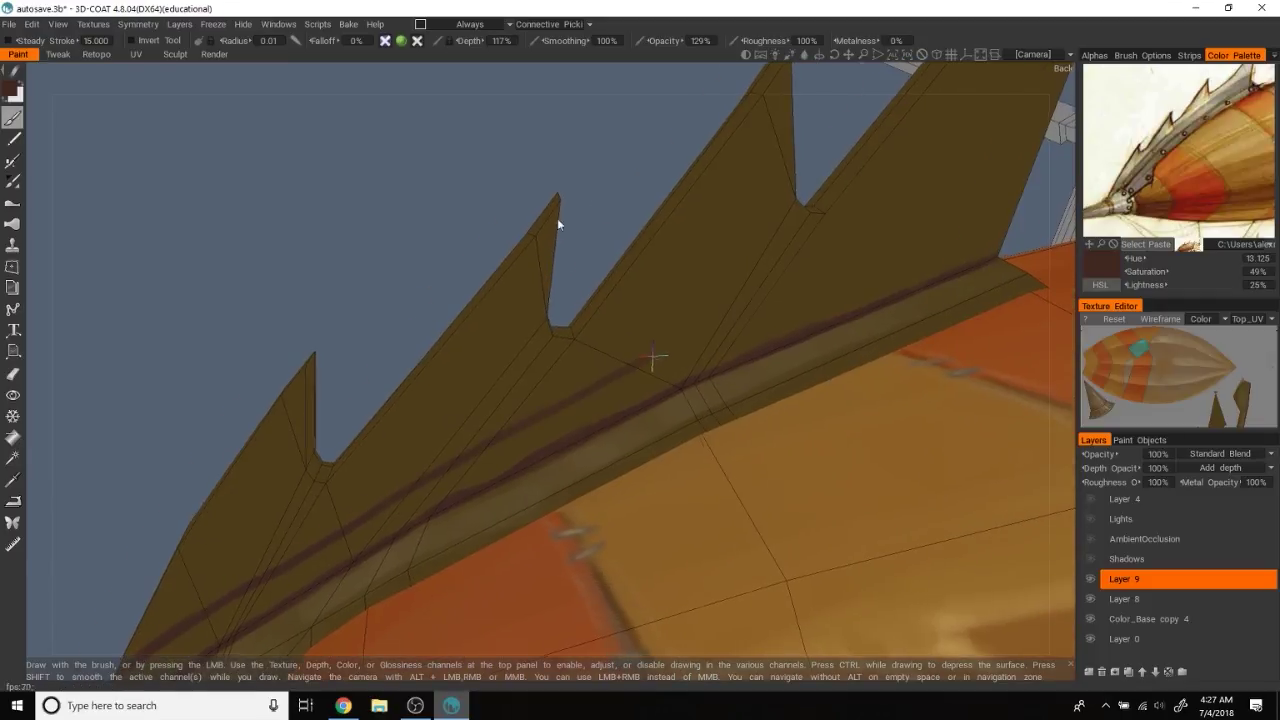
drag(560, 217, 531, 400)
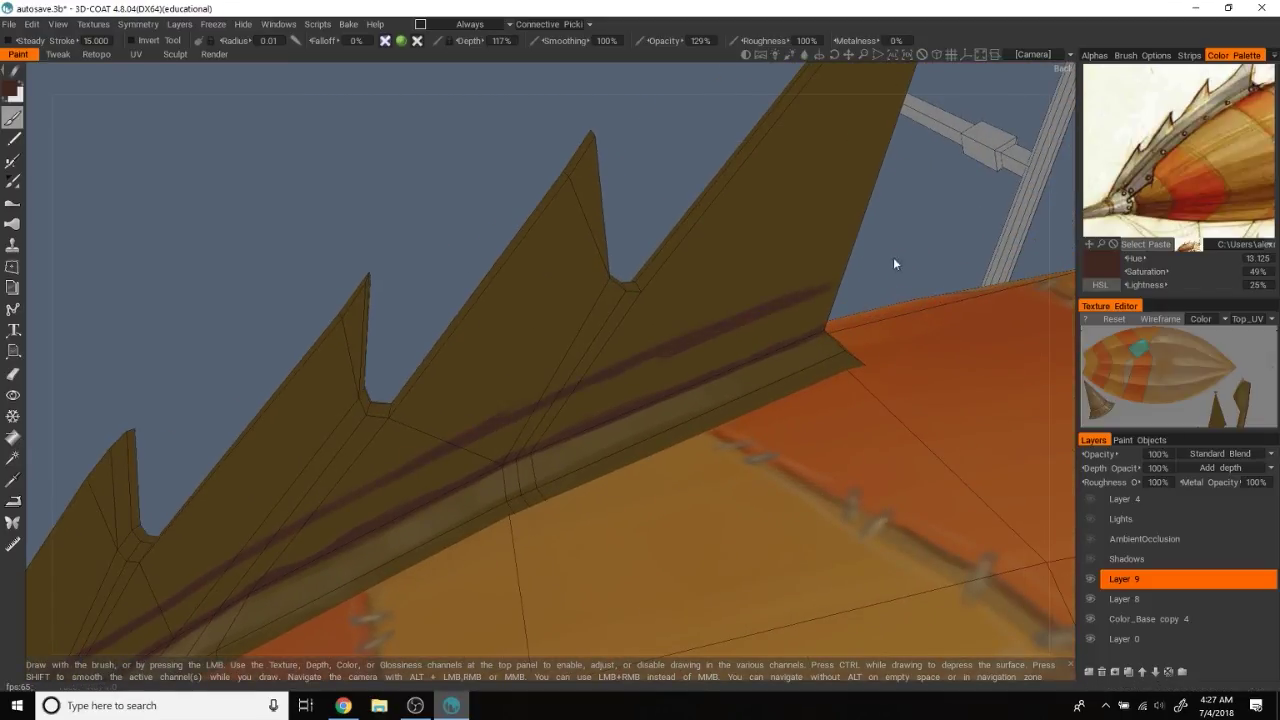
drag(894, 263, 806, 342)
mouse_move(795, 277)
mouse_down()
mouse_move(789, 234)
mouse_move(571, 147)
mouse_move(411, 222)
mouse_move(434, 286)
mouse_move(374, 340)
mouse_move(341, 316)
mouse_move(269, 355)
mouse_move(469, 366)
mouse_move(386, 326)
mouse_move(537, 412)
mouse_up()
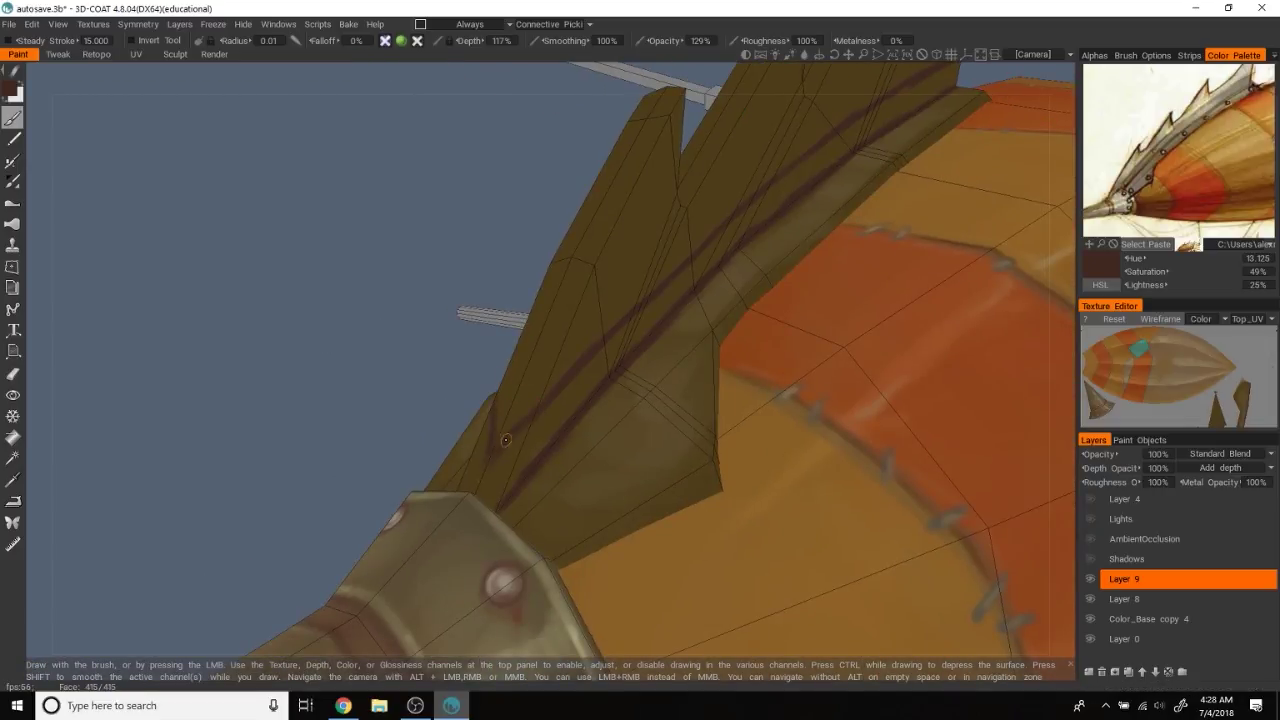
mouse_move(490, 458)
mouse_down()
mouse_move(280, 327)
mouse_move(312, 331)
mouse_move(322, 353)
mouse_move(291, 346)
mouse_move(323, 309)
mouse_move(640, 291)
mouse_up()
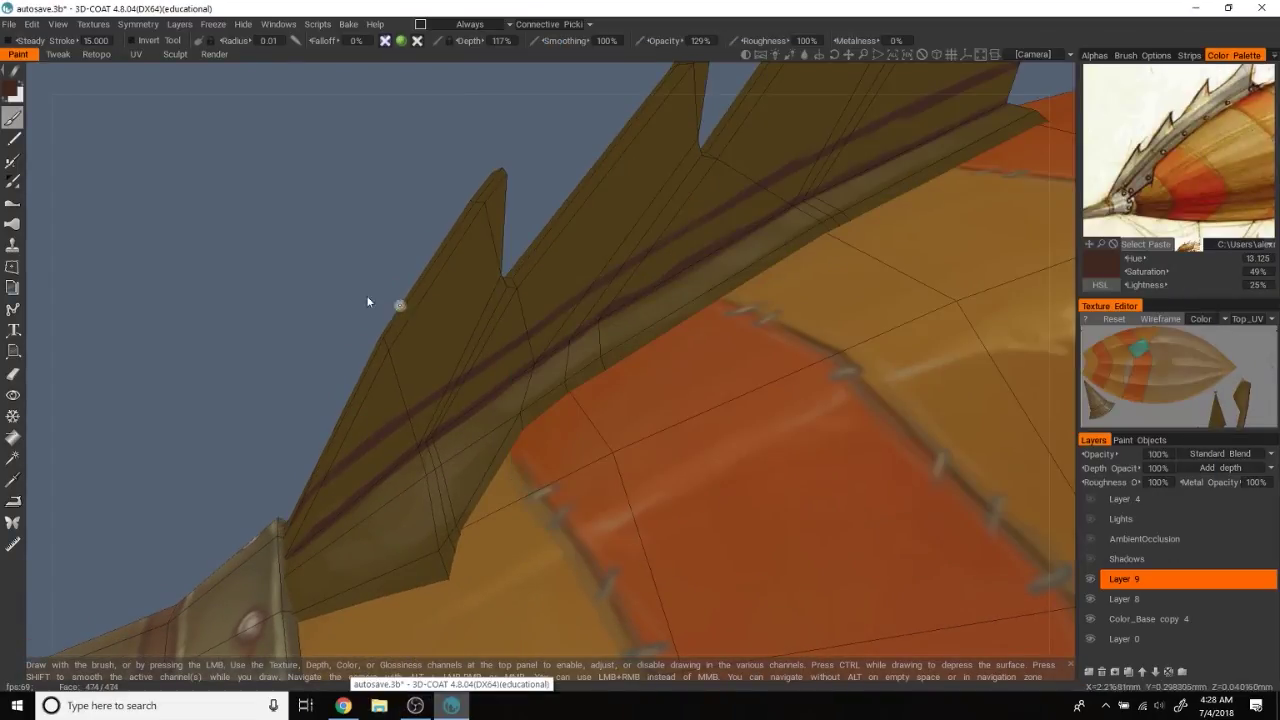
mouse_move(366, 295)
mouse_down()
mouse_move(272, 357)
mouse_move(346, 277)
mouse_move(417, 283)
mouse_up()
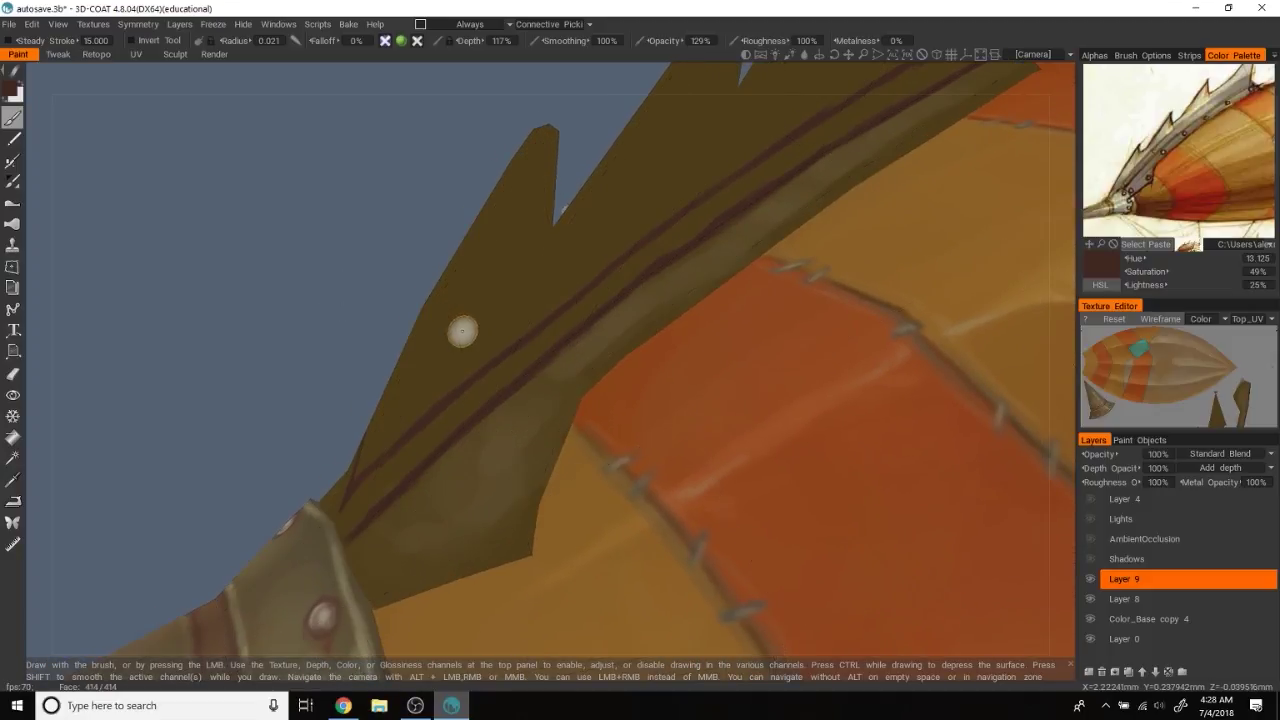
click(1138, 183)
mouse_move(436, 493)
mouse_down()
mouse_move(520, 430)
mouse_move(542, 443)
mouse_up()
Sample a warmer tone and add light paint along the fin's base band
key(v)
mouse_move(585, 385)
mouse_down()
mouse_move(521, 446)
mouse_move(414, 481)
mouse_up()
key(v)
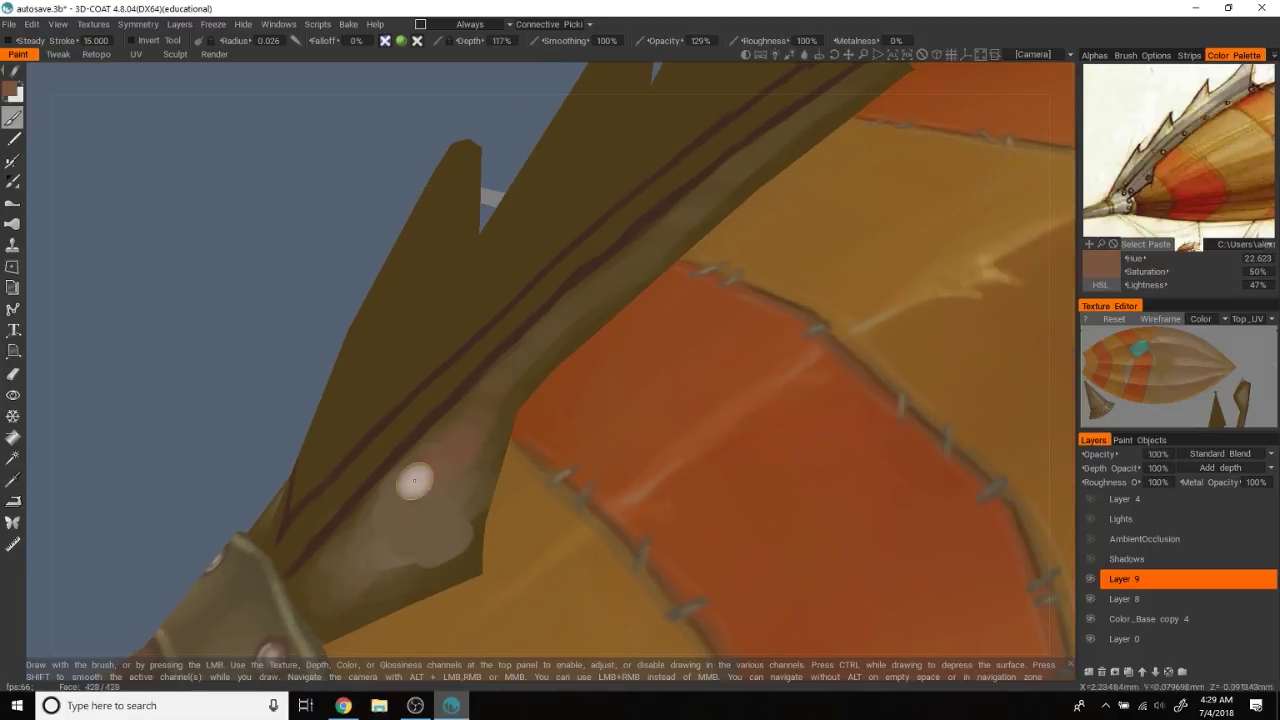
key(v)
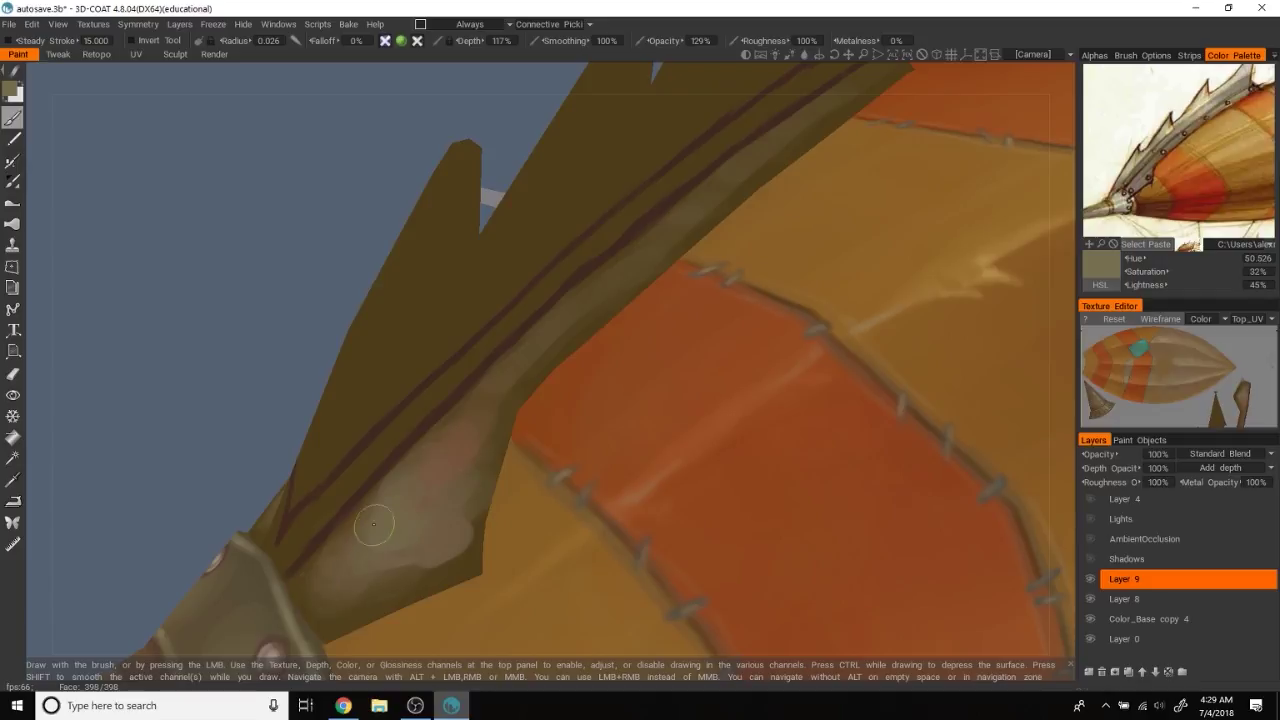
Reframe on the fin and sample darker and lighter olive and brown tones from it
alt+drag(373, 524, 292, 298)
alt+right_drag(292, 298, 239, 291)
key(v)
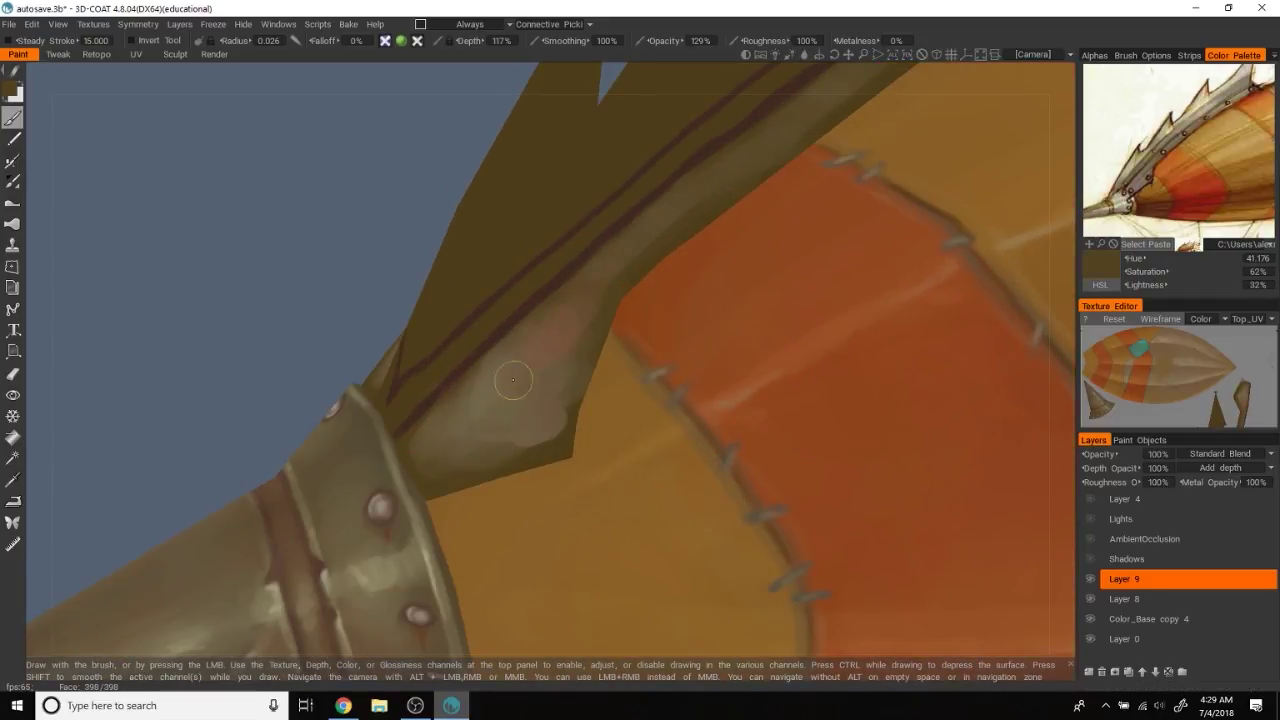
key(v)
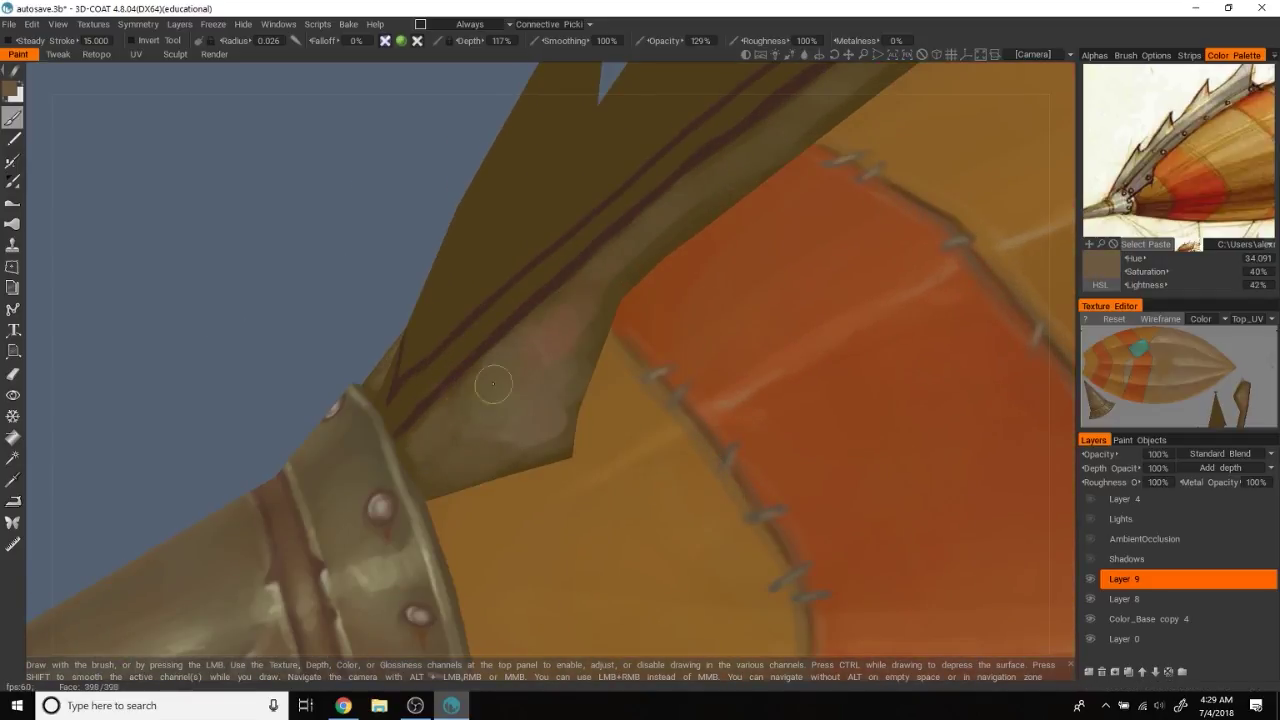
drag(265, 254, 364, 473)
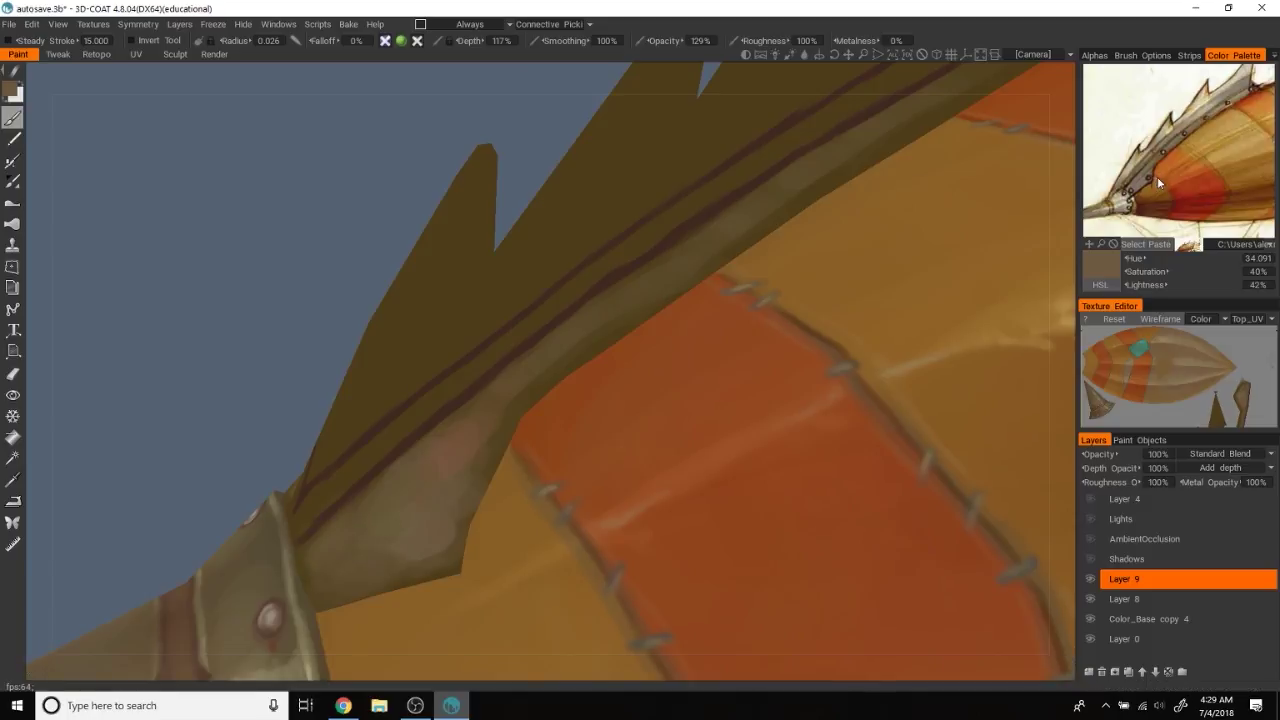
key(v)
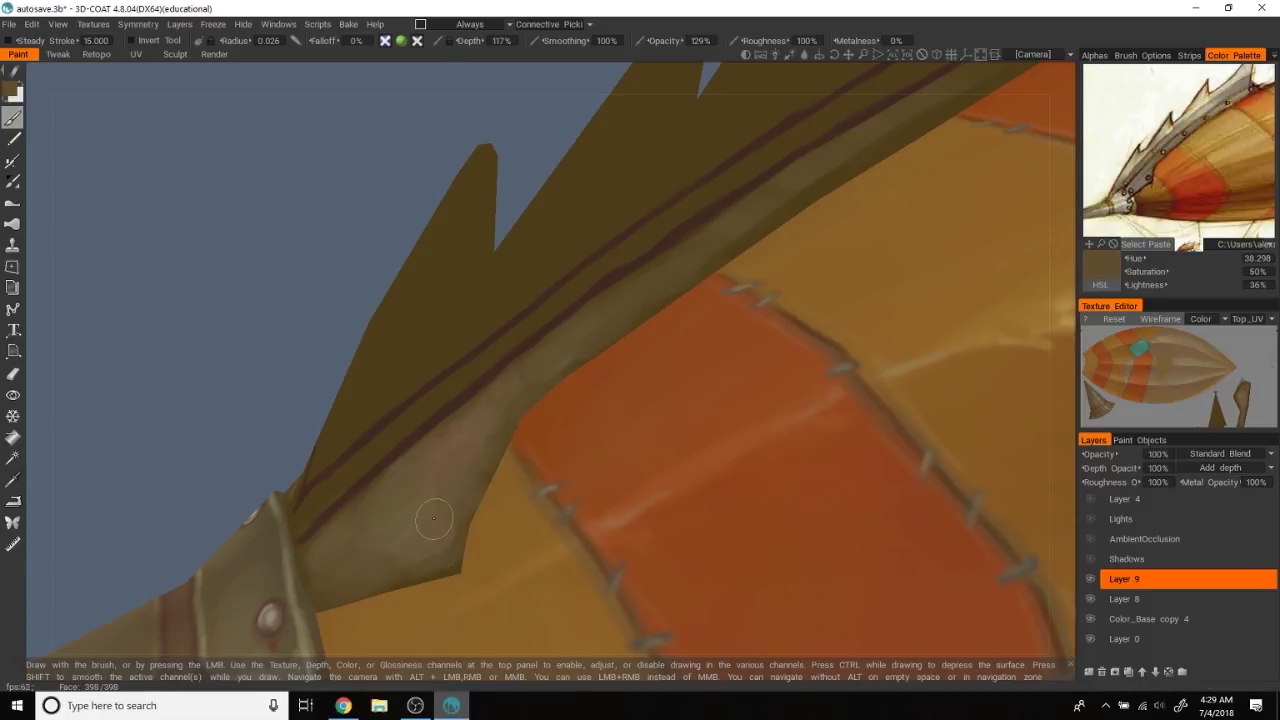
alt+drag(434, 518, 406, 409)
alt+drag(393, 564, 174, 310)
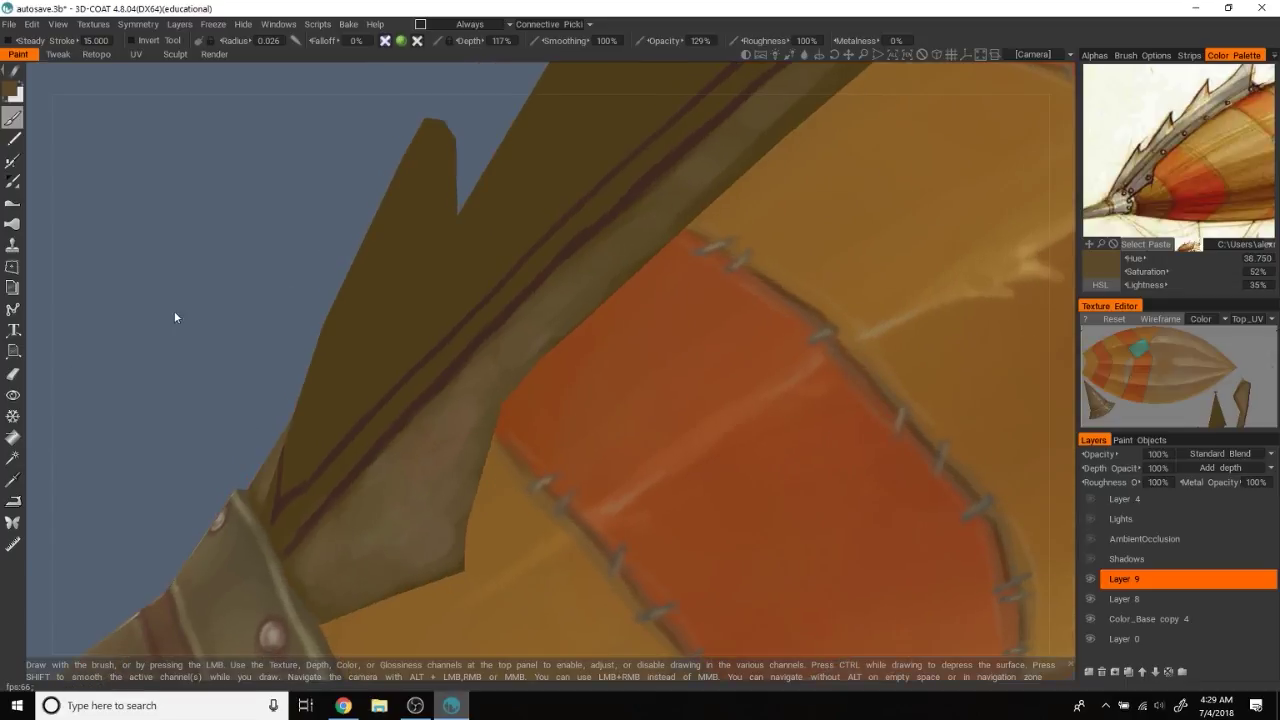
scroll(263, 283, down, 5)
scroll(274, 271, up, 5)
key(v)
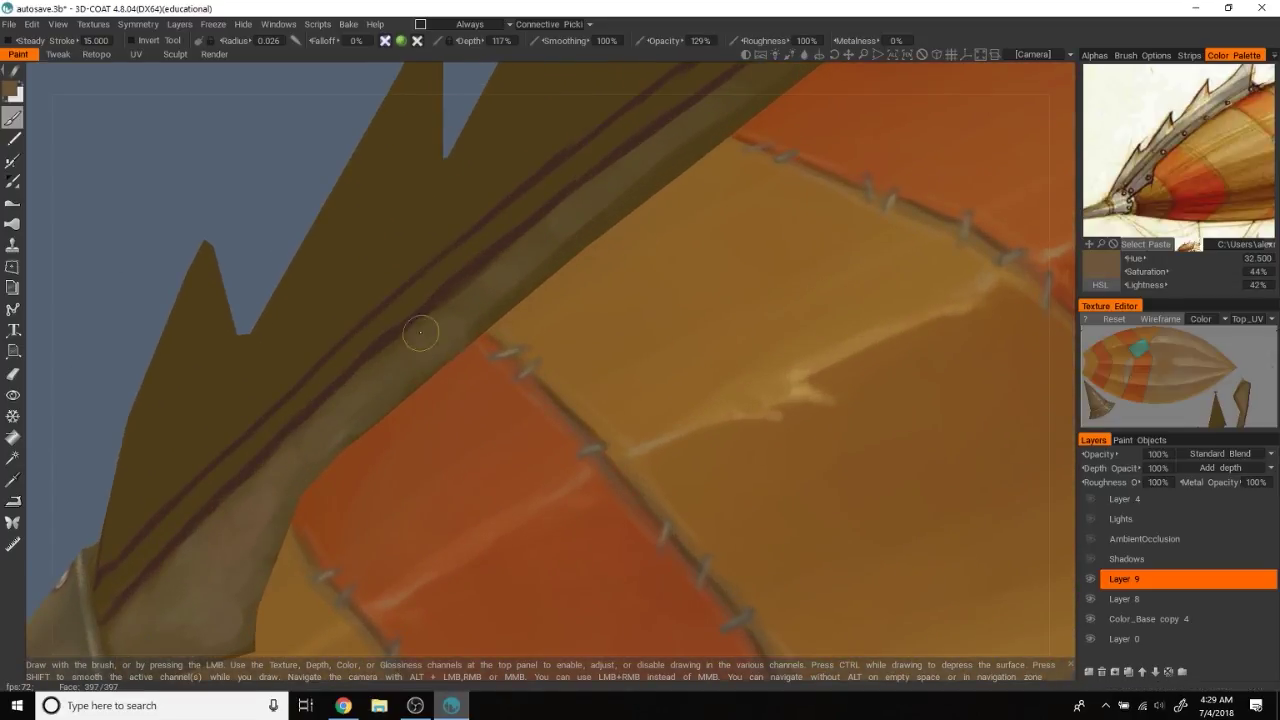
Sample grey-brown, dark brown and mid-brown tones along the fin's bevel
alt+drag(440, 335, 347, 463)
key(v)
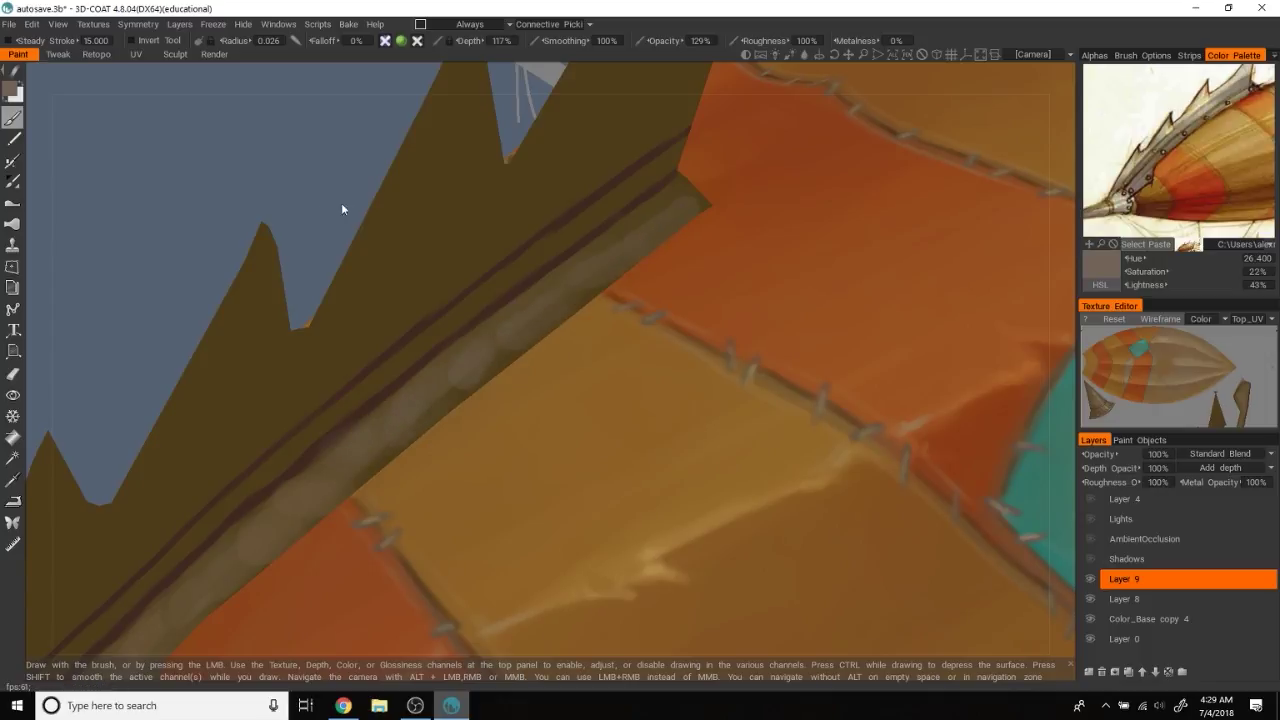
alt+drag(343, 206, 486, 314)
key(v)
key(v)
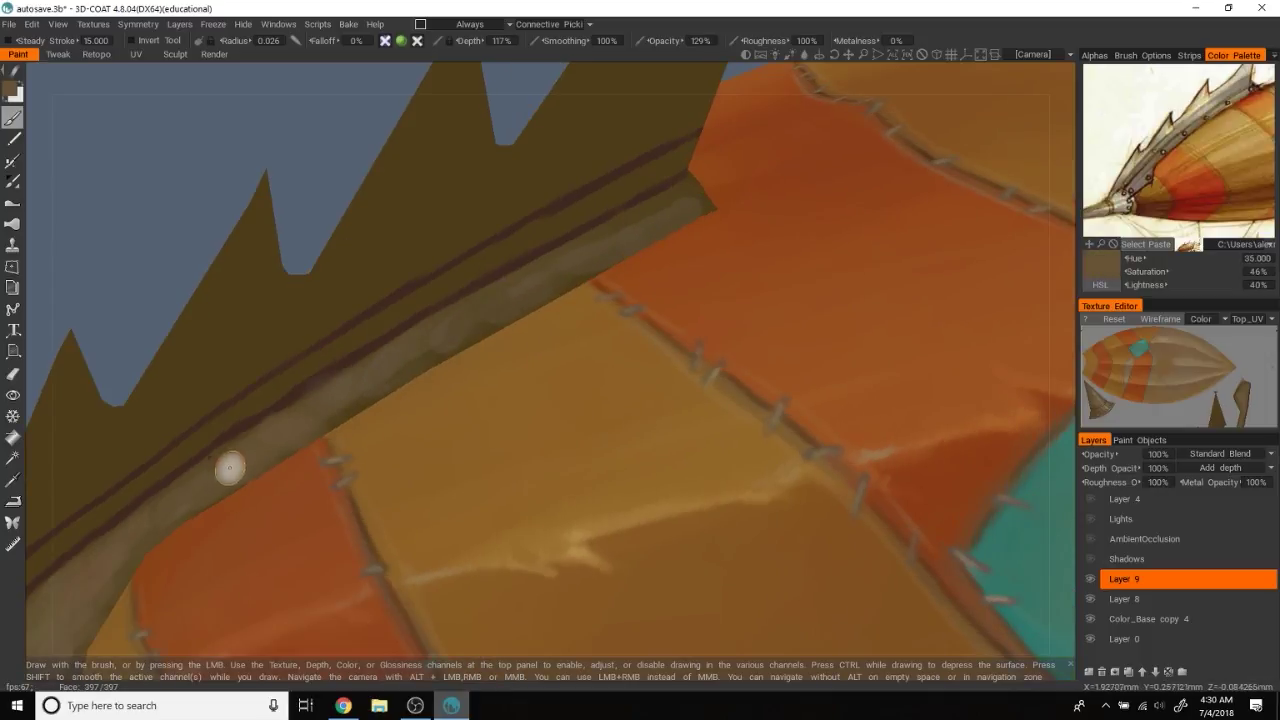
key(v)
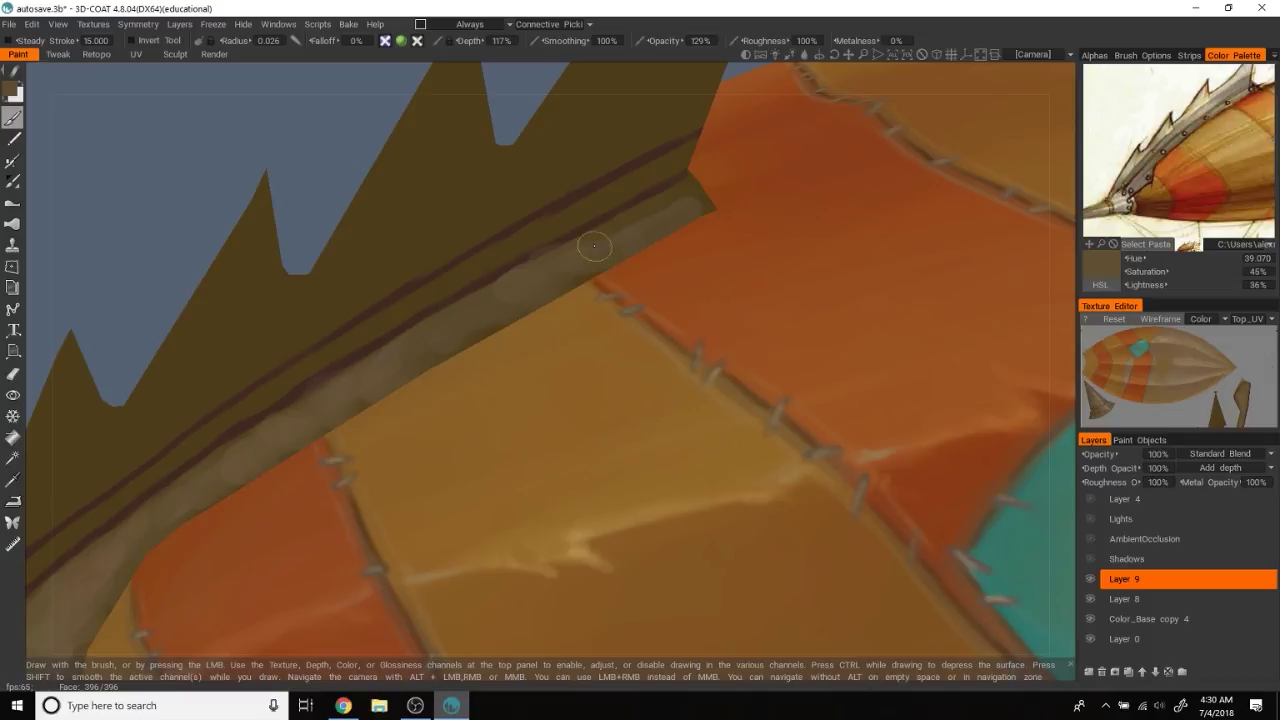
key(v)
key(v)
Orbit around the fin and hull to a new angle and sample the colour there
scroll(316, 413, down, 5)
drag(304, 193, 203, 283)
scroll(267, 242, up, 3)
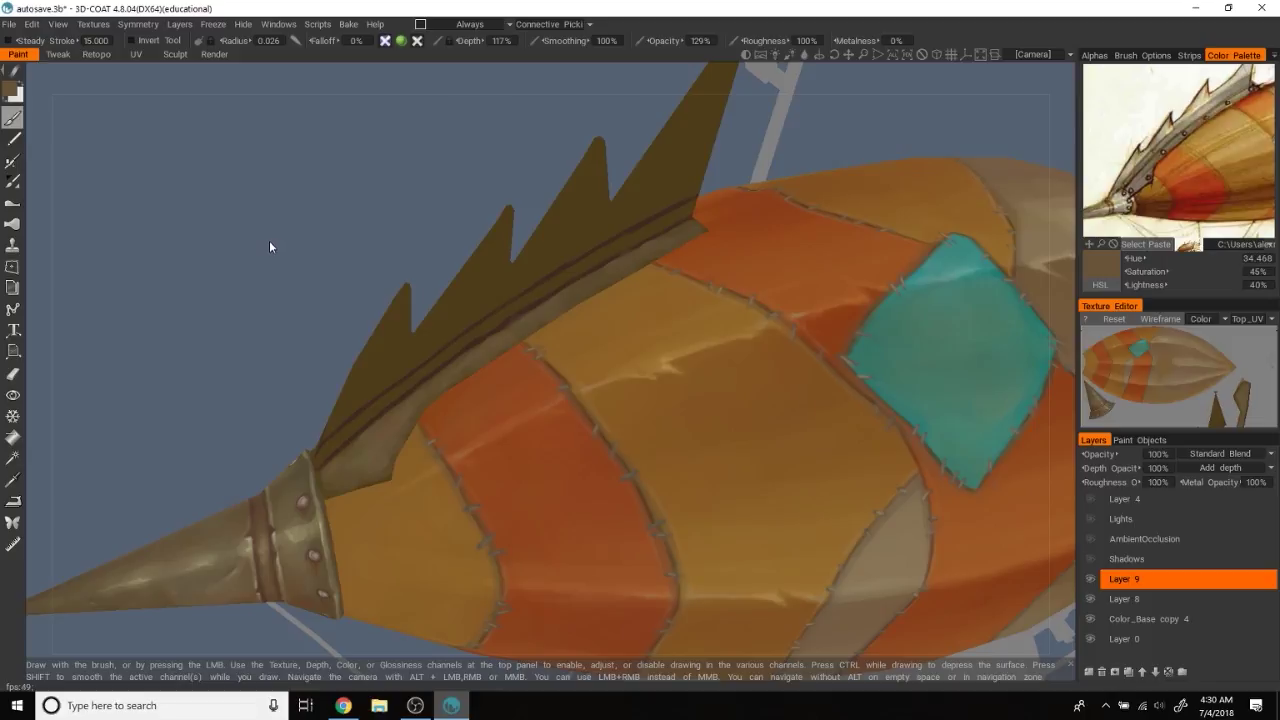
scroll(300, 190, up, 3)
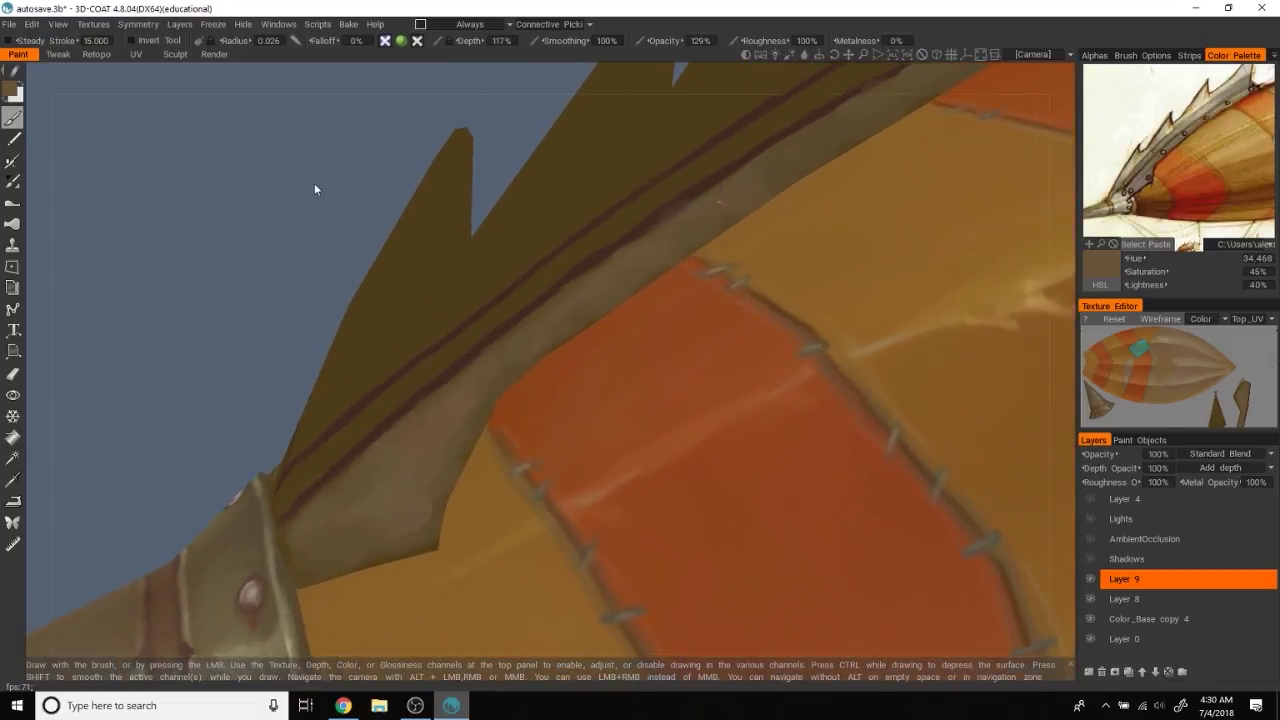
scroll(350, 290, up, 2)
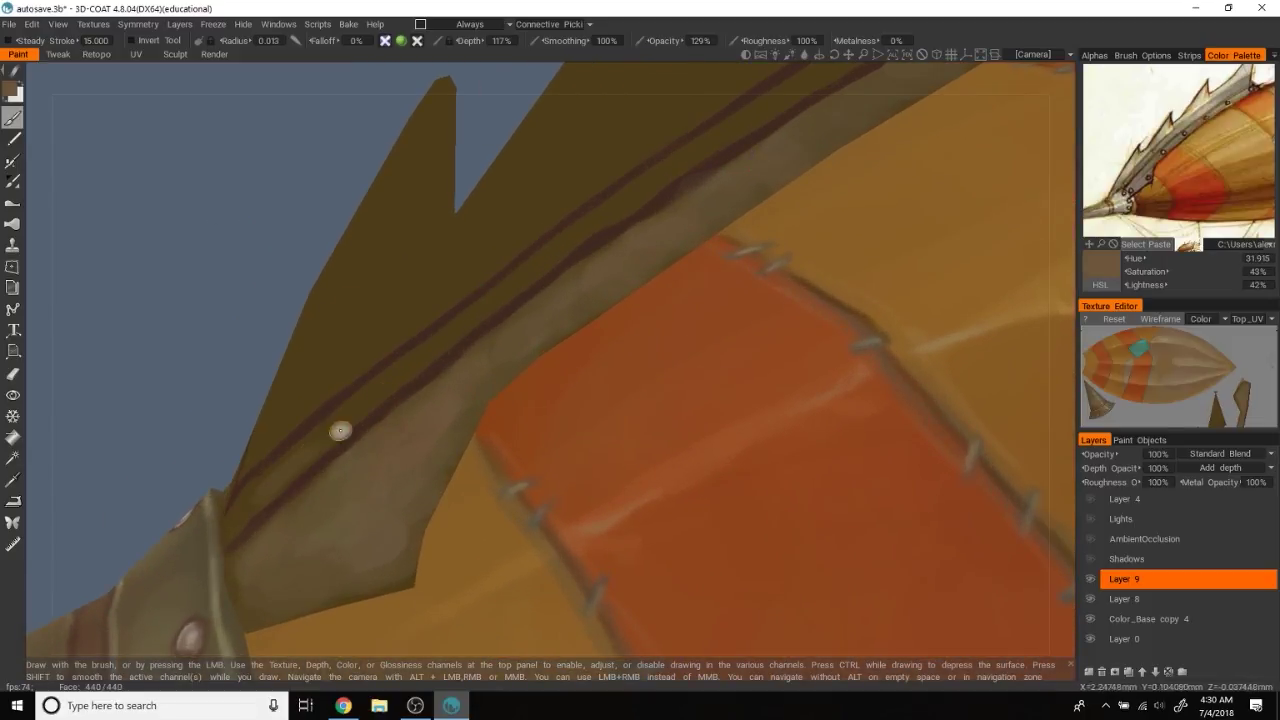
mouse_move(308, 443)
alt+mouse_down()
mouse_move(243, 292)
mouse_move(242, 569)
mouse_move(362, 429)
alt+mouse_up()
mouse_move(540, 300)
alt+mouse_down()
mouse_move(157, 278)
mouse_move(514, 329)
alt+mouse_up()
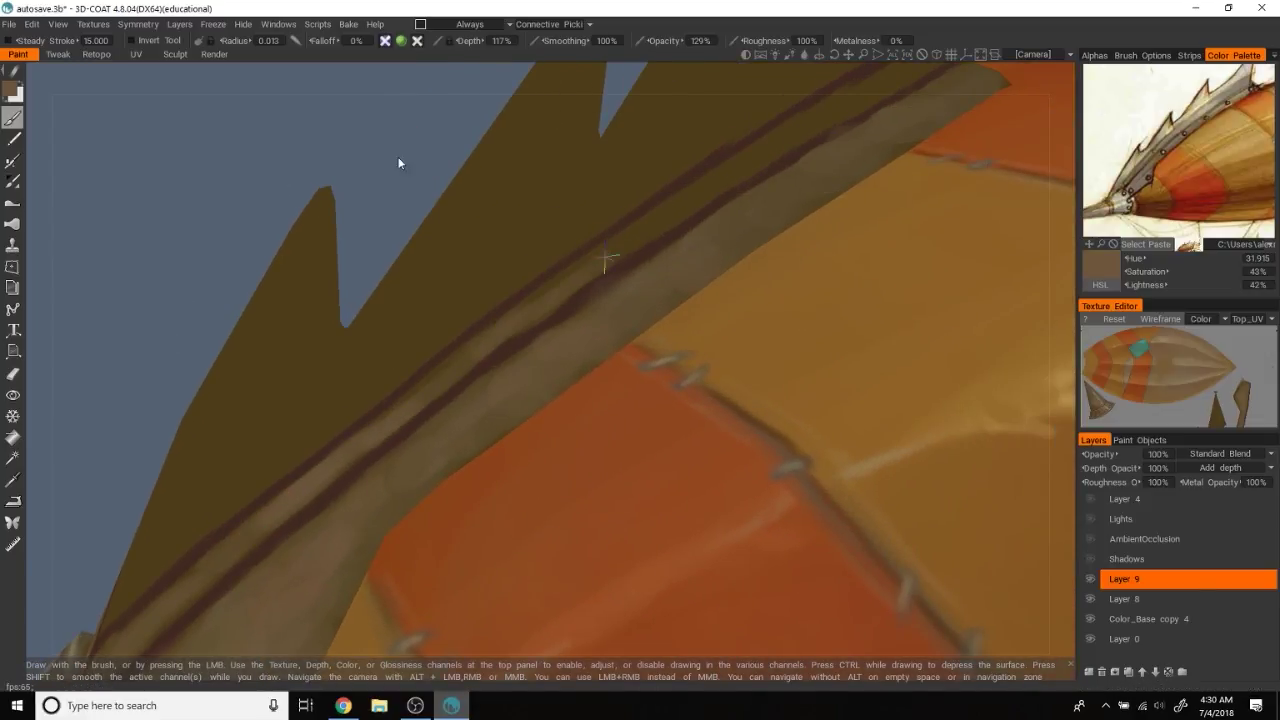
alt+drag(398, 163, 538, 371)
key(v)
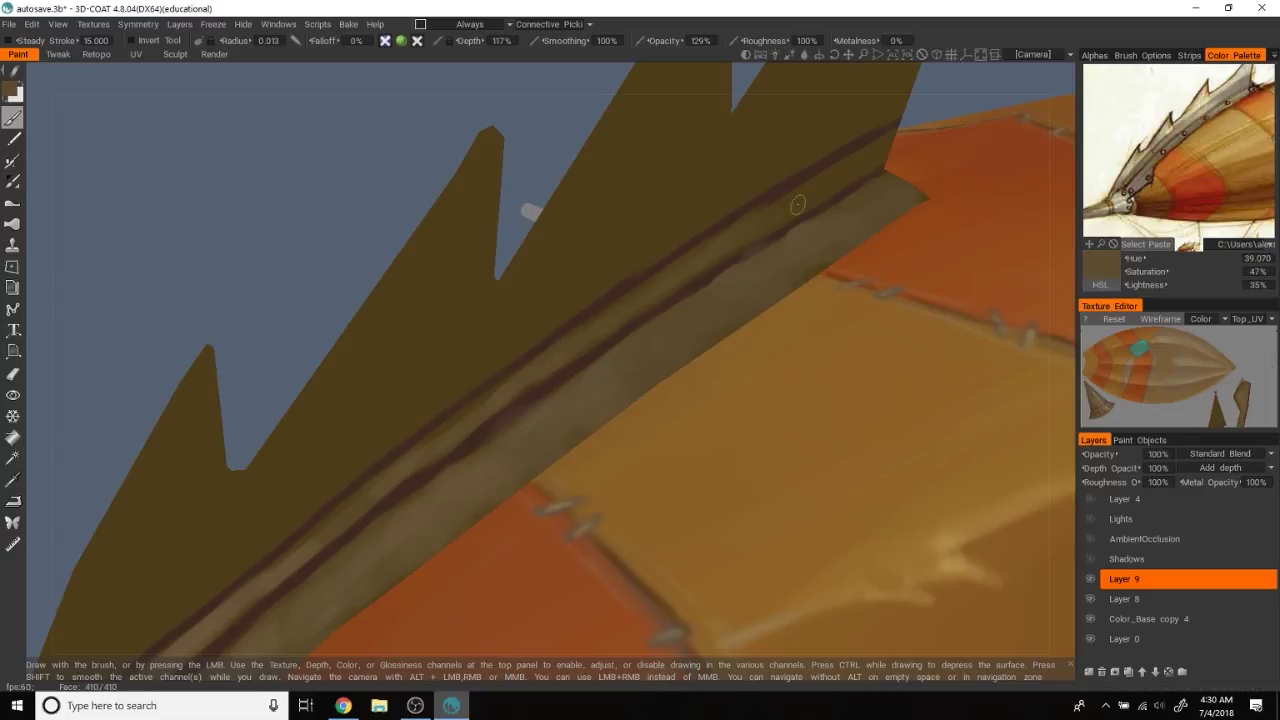
mouse_move(442, 438)
alt+right_down()
mouse_move(294, 257)
mouse_move(394, 251)
mouse_move(475, 179)
mouse_move(459, 283)
mouse_move(470, 300)
alt+right_up()
Paint lighter olive and light beige strokes onto the fin's spike tips
key(v)
mouse_move(429, 300)
mouse_down()
mouse_move(466, 349)
mouse_move(404, 348)
mouse_move(387, 155)
mouse_move(303, 432)
mouse_move(343, 417)
mouse_move(286, 443)
mouse_move(260, 480)
mouse_up()
key(v)
mouse_move(260, 480)
alt+mouse_down()
mouse_move(166, 354)
mouse_move(333, 279)
mouse_move(386, 314)
alt+mouse_up()
mouse_move(363, 380)
alt+mouse_down()
mouse_move(432, 390)
mouse_move(457, 329)
mouse_move(429, 394)
mouse_move(471, 371)
mouse_move(499, 266)
mouse_move(443, 380)
mouse_move(492, 286)
mouse_move(260, 194)
mouse_move(545, 213)
mouse_move(486, 231)
mouse_move(751, 257)
alt+mouse_up()
key(v)
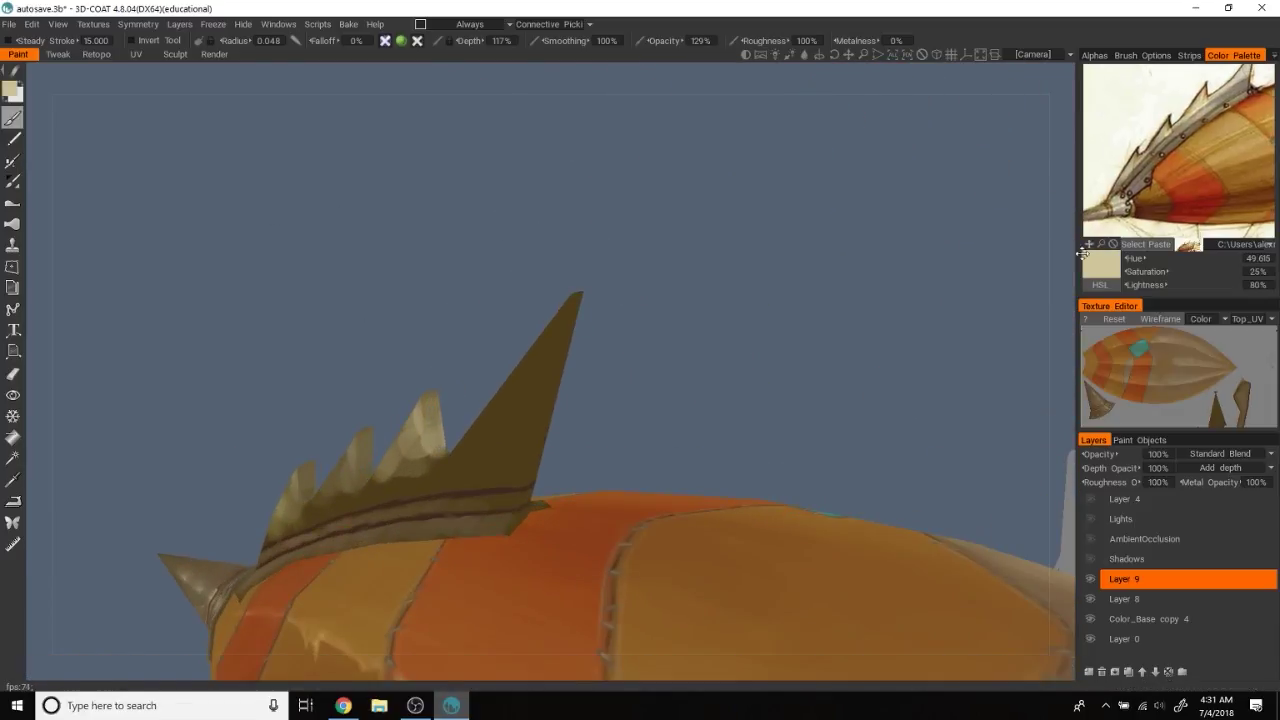
Pick a beige from the colour panel and lighten the spike tips and rim with it
click(1177, 130)
alt+drag(560, 420, 492, 414)
mouse_move(560, 334)
mouse_down()
mouse_move(534, 380)
mouse_move(551, 403)
mouse_move(720, 346)
mouse_move(543, 337)
mouse_move(646, 245)
mouse_move(620, 292)
mouse_move(517, 240)
mouse_up()
drag(530, 320, 468, 365)
mouse_move(460, 305)
mouse_down()
mouse_move(376, 433)
mouse_move(320, 480)
mouse_up()
Sample darker brown, paler olive and light tan tones while orbiting to a low side view
key(v)
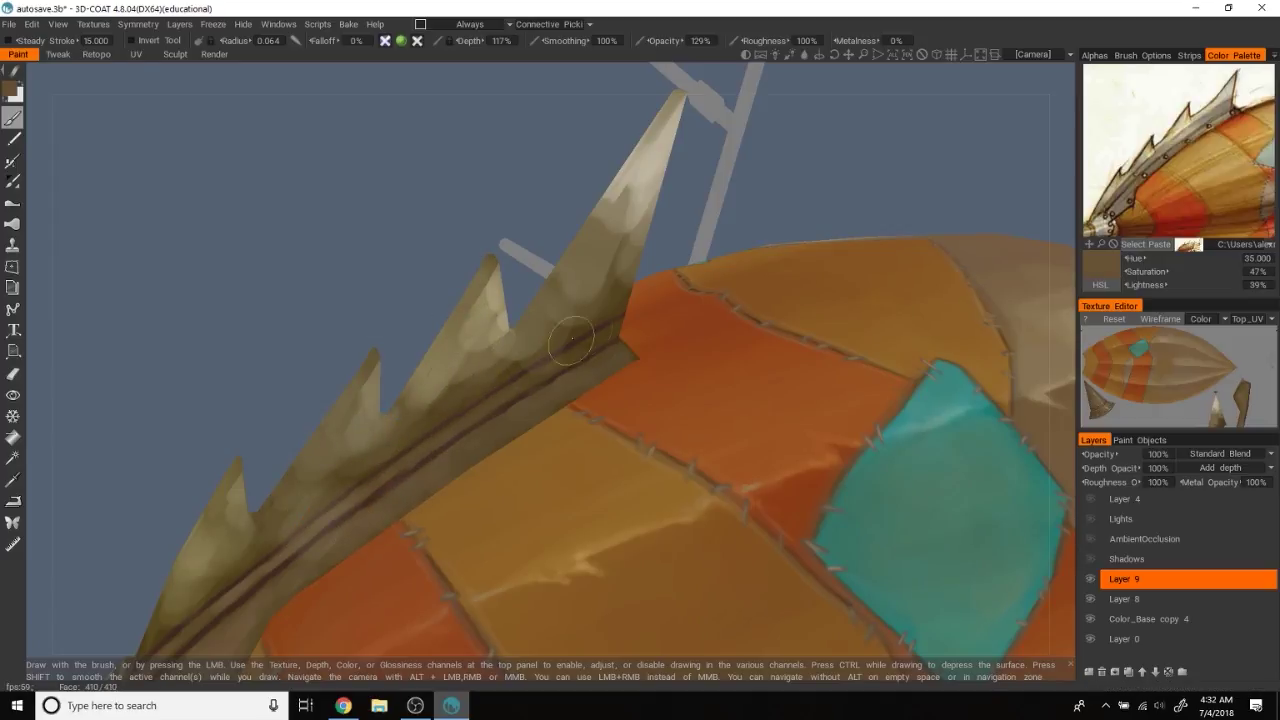
alt+drag(199, 369, 526, 453)
alt+drag(483, 404, 470, 404)
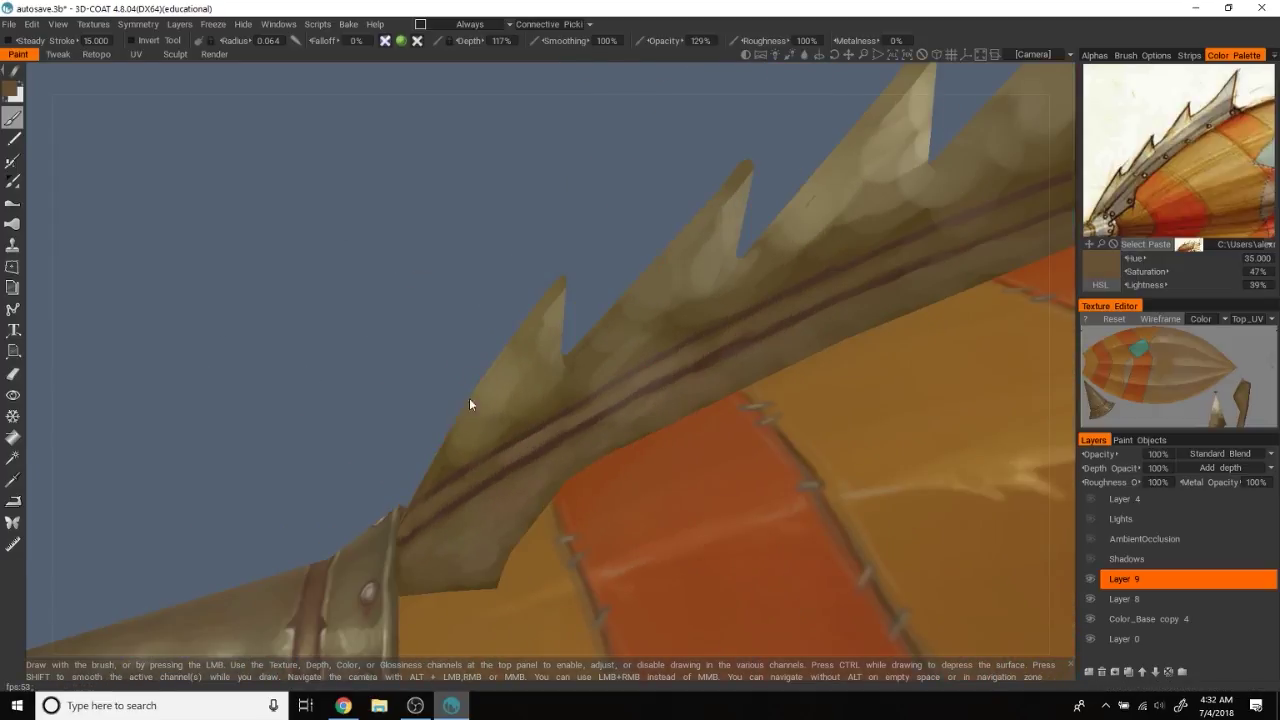
key(v)
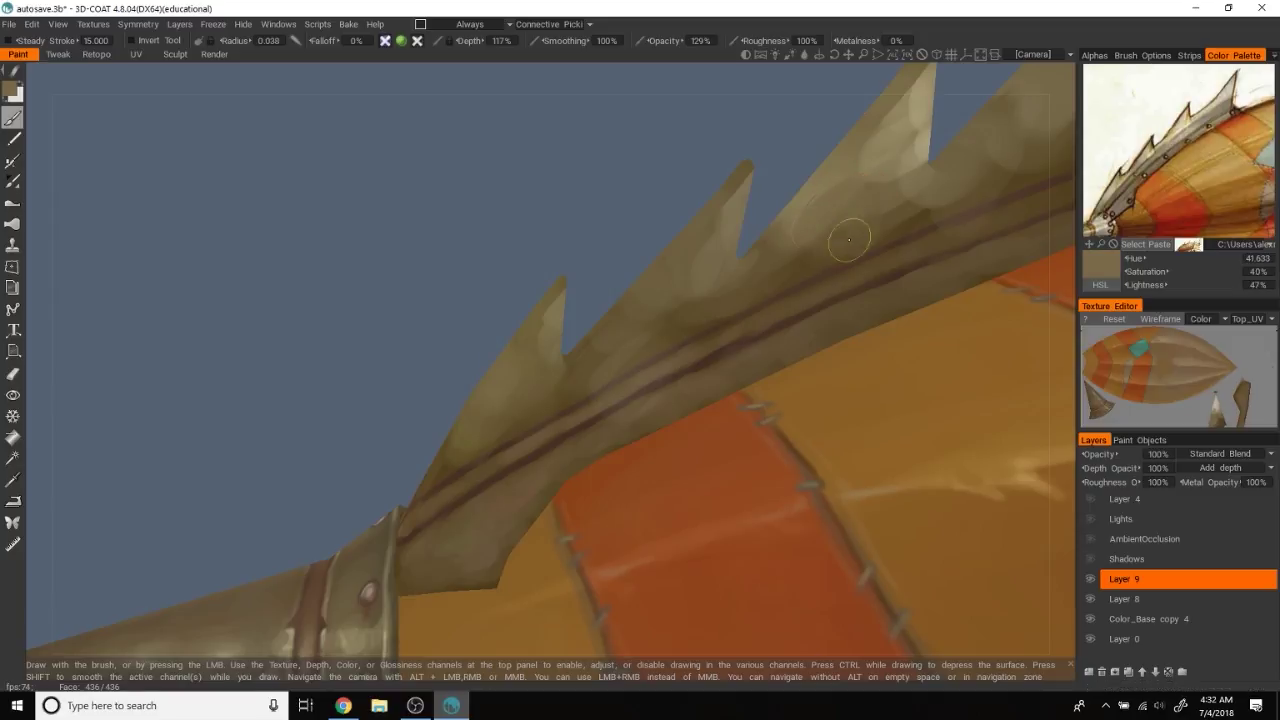
alt+drag(731, 272, 629, 329)
key(v)
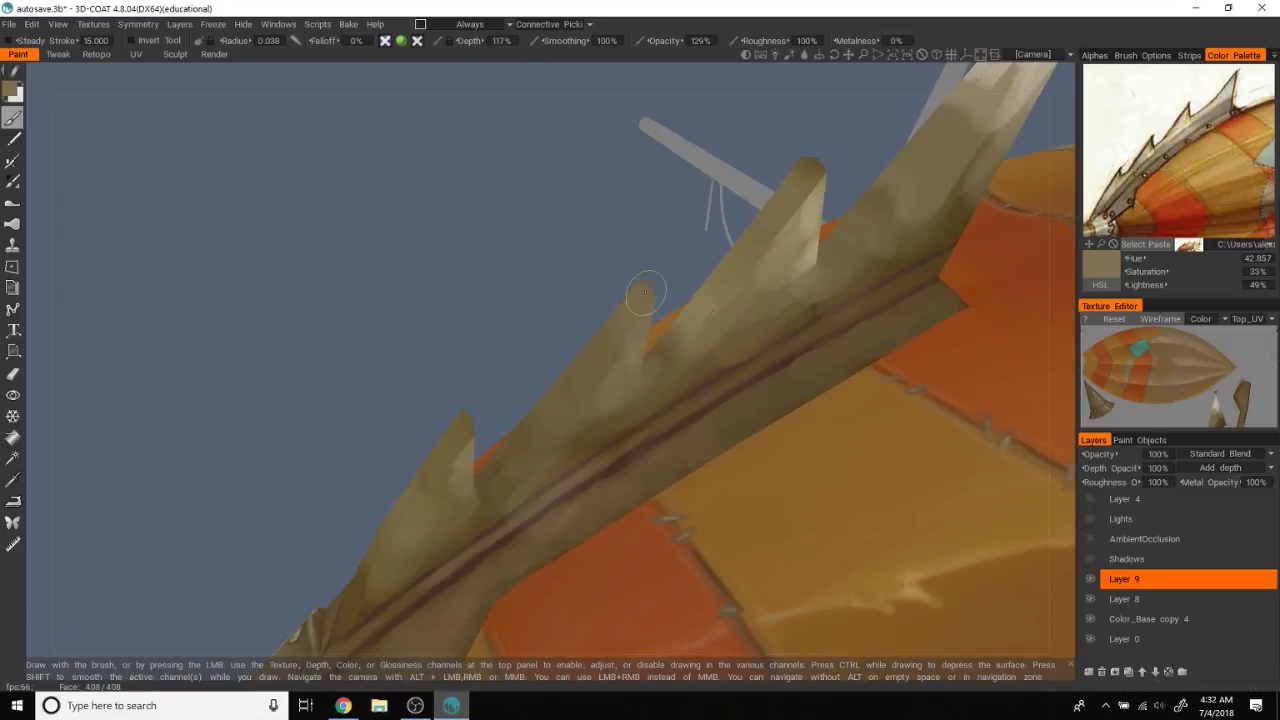
alt+drag(465, 457, 484, 462)
mouse_move(556, 490)
alt+mouse_down()
mouse_move(638, 443)
mouse_move(720, 263)
mouse_move(720, 323)
alt+mouse_up()
key(v)
key(v)
Frame a close-up of the spike tip from the hull's side view
alt+drag(757, 257, 700, 271)
mouse_move(614, 371)
alt+mouse_down()
mouse_move(367, 262)
mouse_move(414, 294)
alt+mouse_up()
alt+right_drag(414, 294, 514, 286)
mouse_move(514, 286)
alt+mouse_down()
mouse_move(518, 320)
mouse_move(540, 310)
mouse_move(515, 333)
mouse_move(391, 387)
mouse_move(349, 277)
alt+mouse_up()
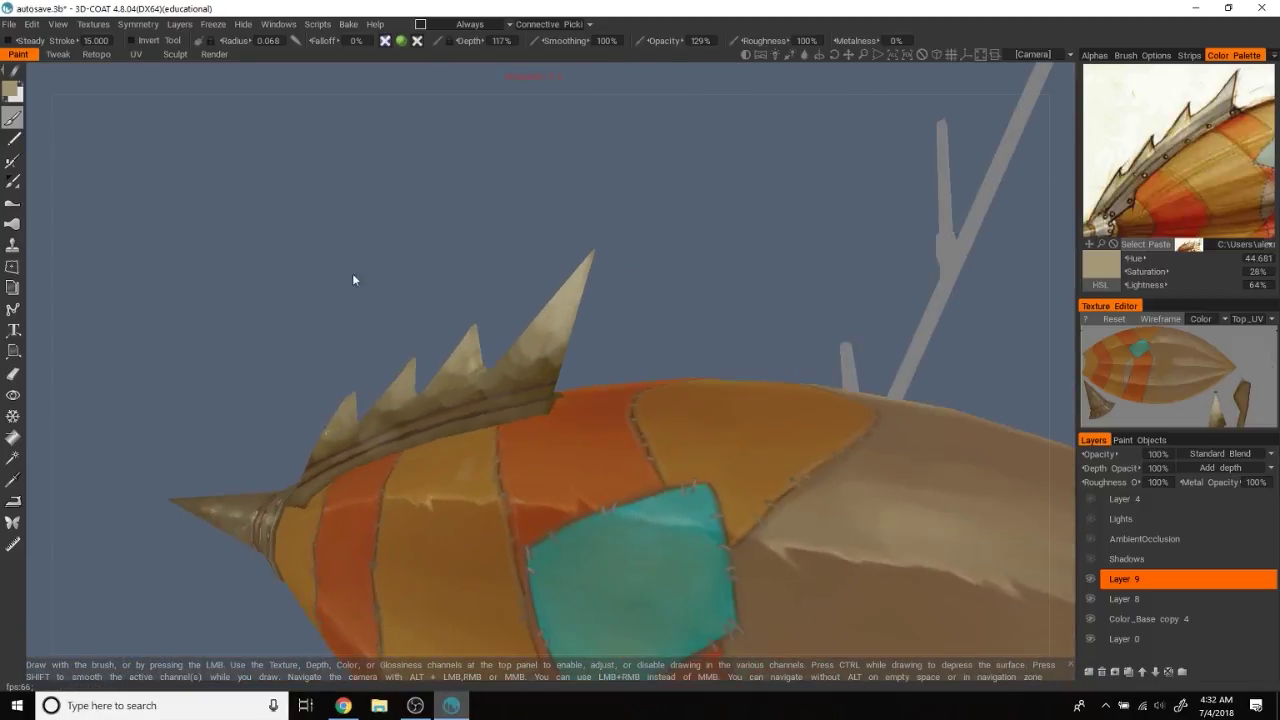
alt+right_drag(349, 277, 500, 366)
mouse_move(517, 238)
alt+right_down()
mouse_move(503, 351)
mouse_move(480, 237)
alt+right_up()
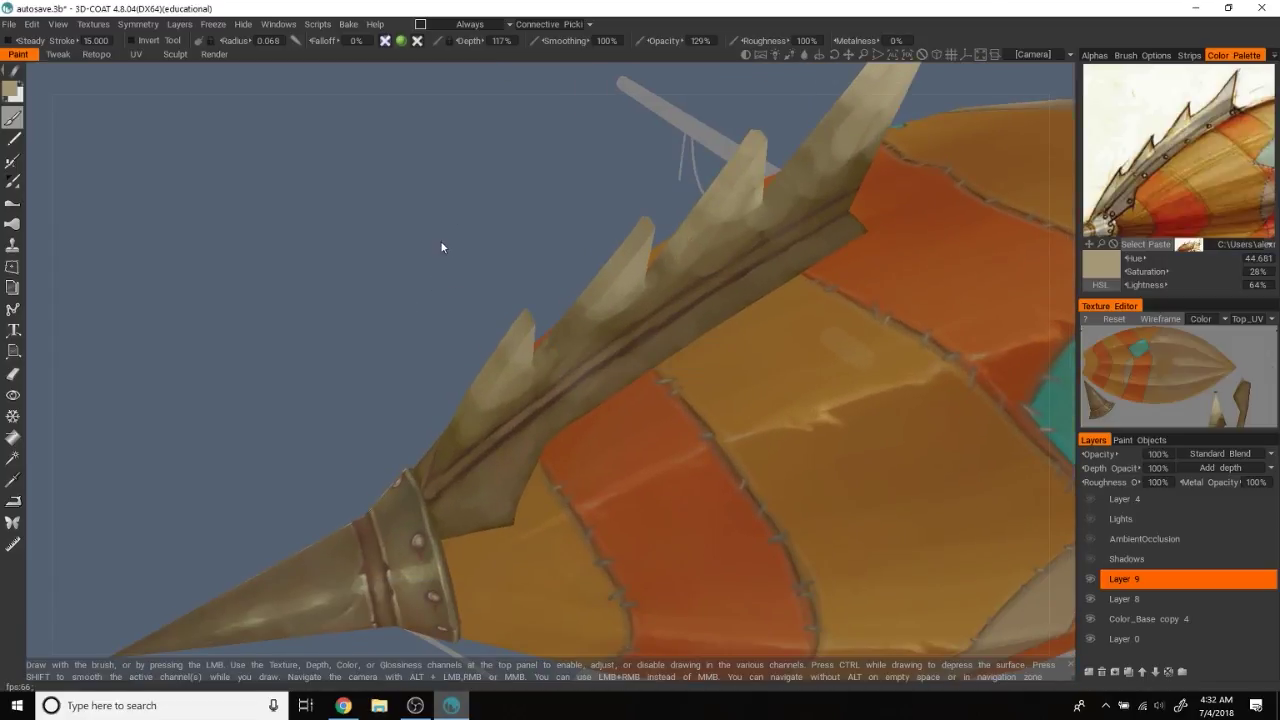
mouse_move(442, 247)
alt+mouse_down()
mouse_move(445, 264)
mouse_move(443, 226)
alt+mouse_up()
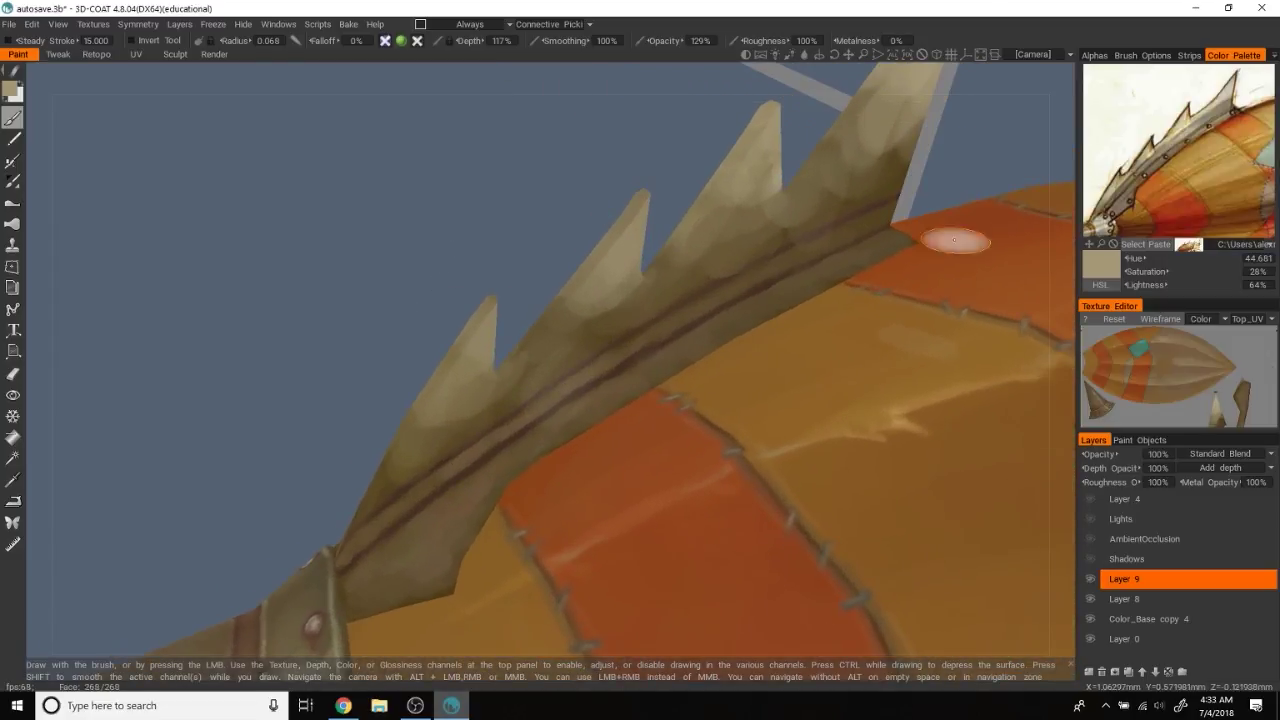
alt+drag(860, 231, 466, 371)
right_drag(466, 371, 474, 371)
mouse_move(474, 371)
alt+mouse_down()
mouse_move(514, 234)
mouse_move(530, 388)
alt+mouse_up()
Sample dark brown and lighter beige fin tones while orbiting around the spikes
key(v)
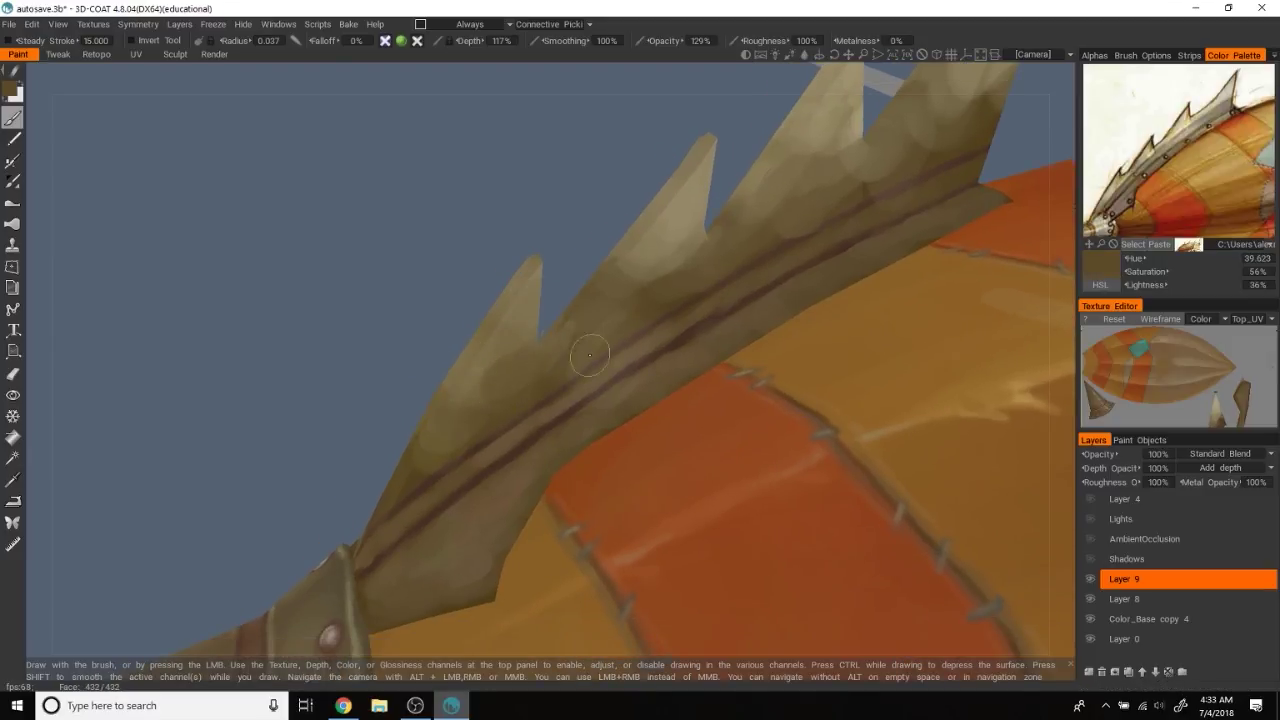
alt+drag(629, 271, 594, 318)
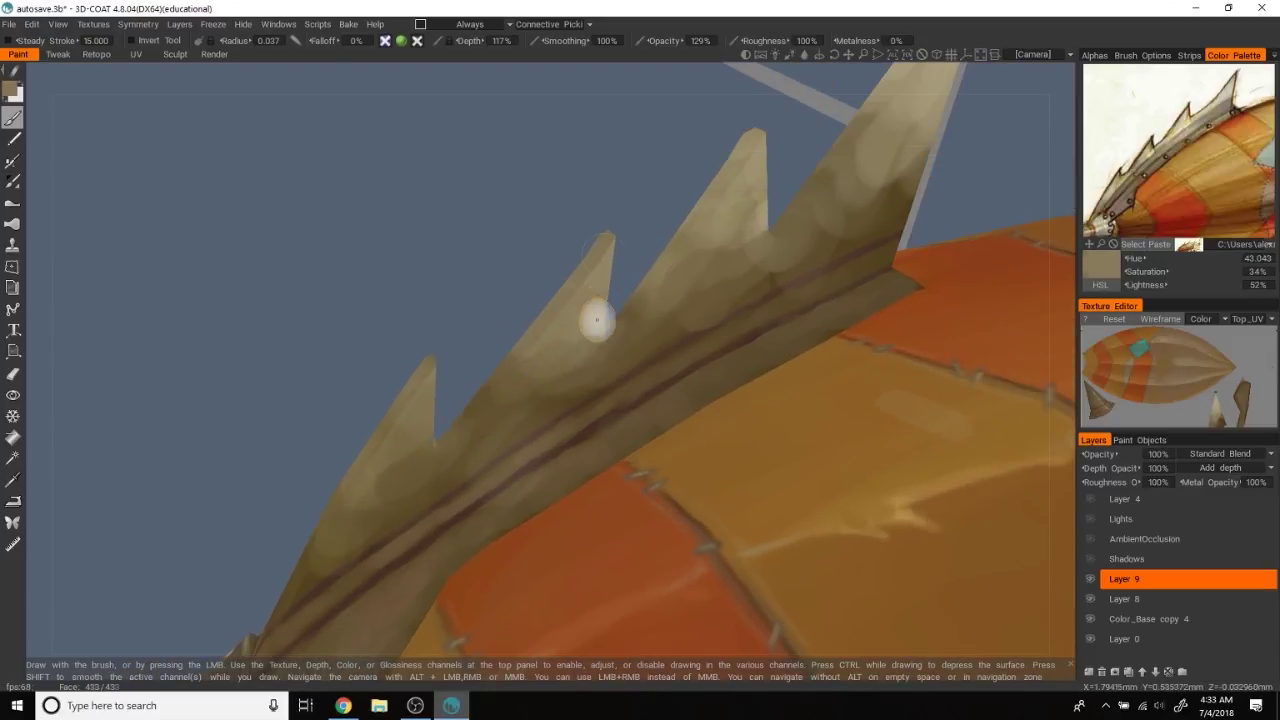
key(v)
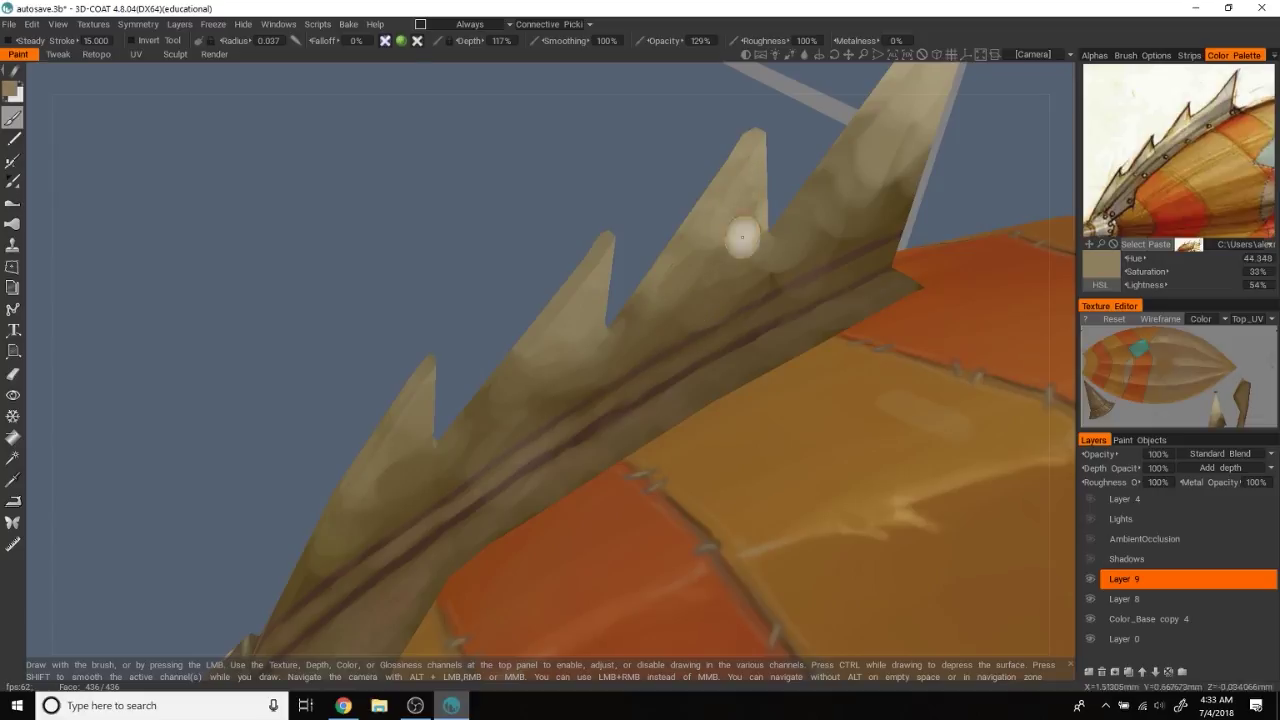
mouse_move(539, 183)
mouse_down()
mouse_move(643, 343)
mouse_move(380, 329)
mouse_move(434, 240)
mouse_up()
key(v)
key(v)
mouse_move(488, 500)
alt+mouse_down()
mouse_move(555, 235)
mouse_move(666, 294)
alt+mouse_up()
key(v)
alt+right_drag(300, 395, 658, 214)
mouse_move(658, 217)
alt+mouse_down()
mouse_move(484, 276)
mouse_move(553, 311)
mouse_move(234, 289)
mouse_move(452, 289)
mouse_move(579, 437)
alt+mouse_up()
alt+drag(487, 412, 503, 480)
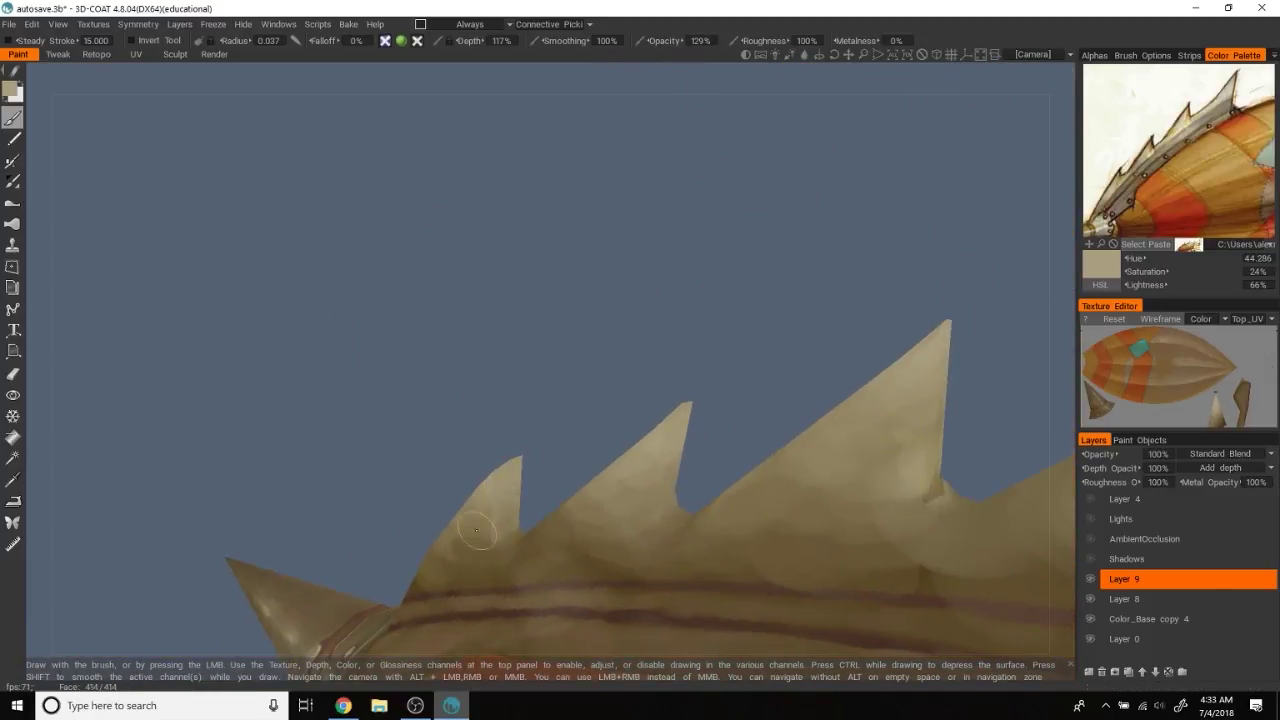
scroll(477, 532, down, 5)
mouse_move(600, 289)
alt+mouse_down()
mouse_move(374, 320)
mouse_move(531, 306)
alt+mouse_up()
Zoom in and paint thin pale highlight strokes along the fin's central ridge
scroll(568, 346, up, 5)
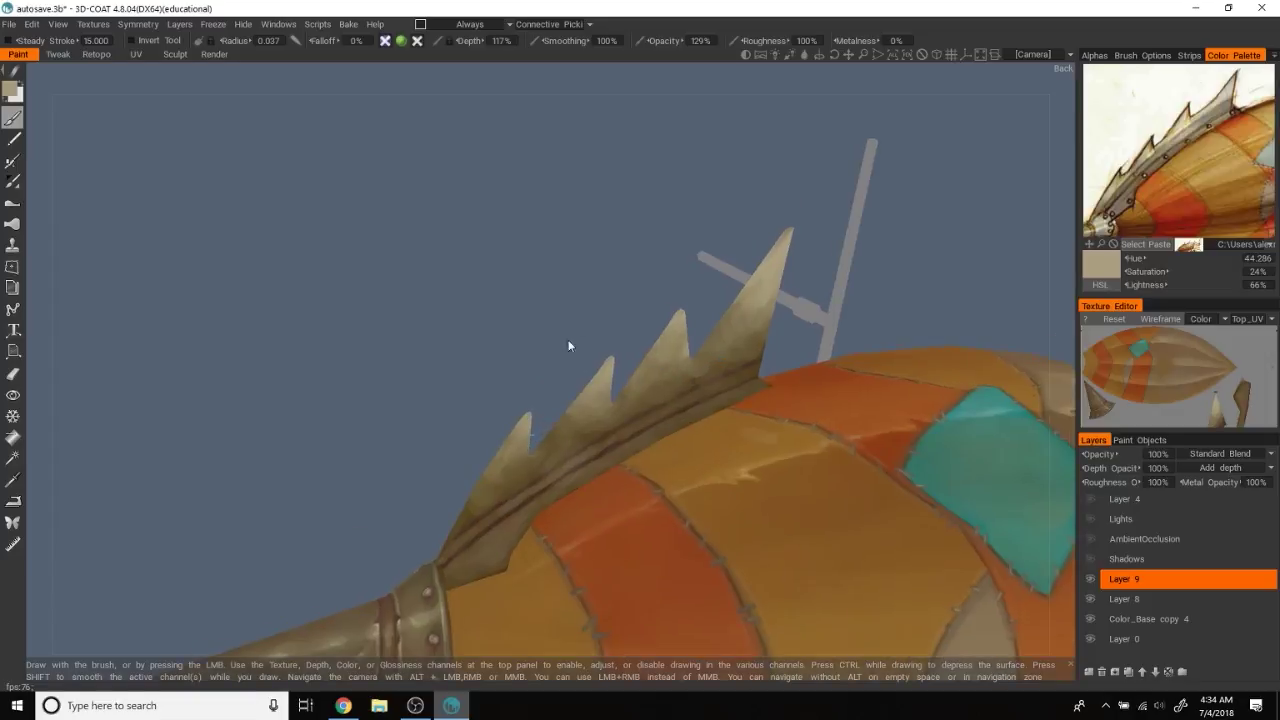
scroll(568, 346, up, 2)
scroll(414, 306, up, 2)
scroll(437, 271, up, 2)
scroll(434, 323, up, 1)
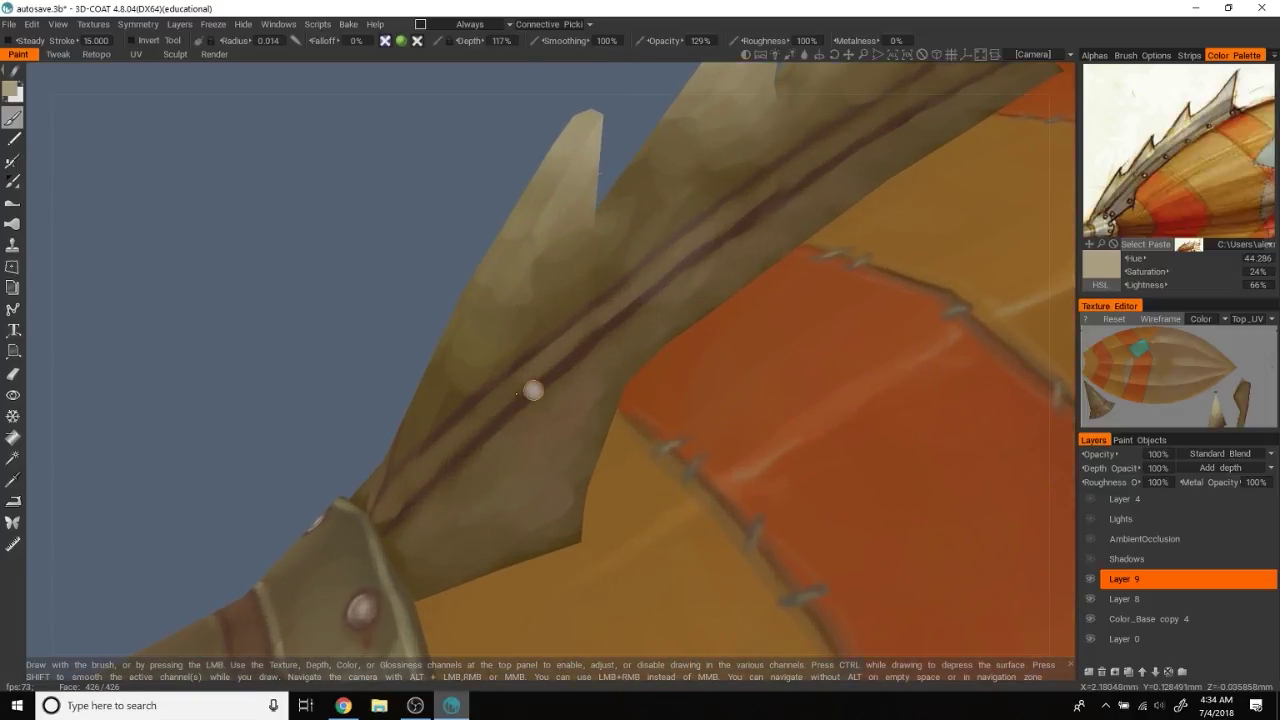
alt+drag(380, 257, 476, 392)
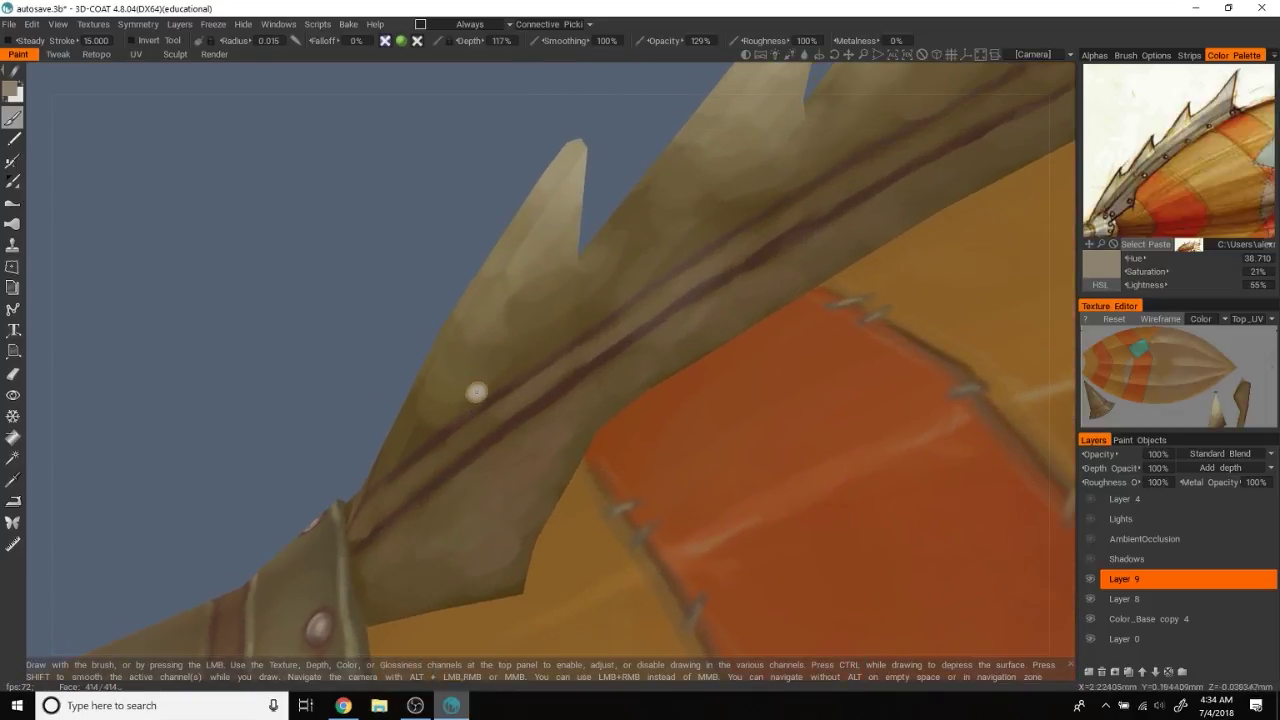
mouse_move(410, 486)
mouse_down()
mouse_move(563, 349)
mouse_move(360, 534)
mouse_move(657, 334)
mouse_move(420, 503)
mouse_up()
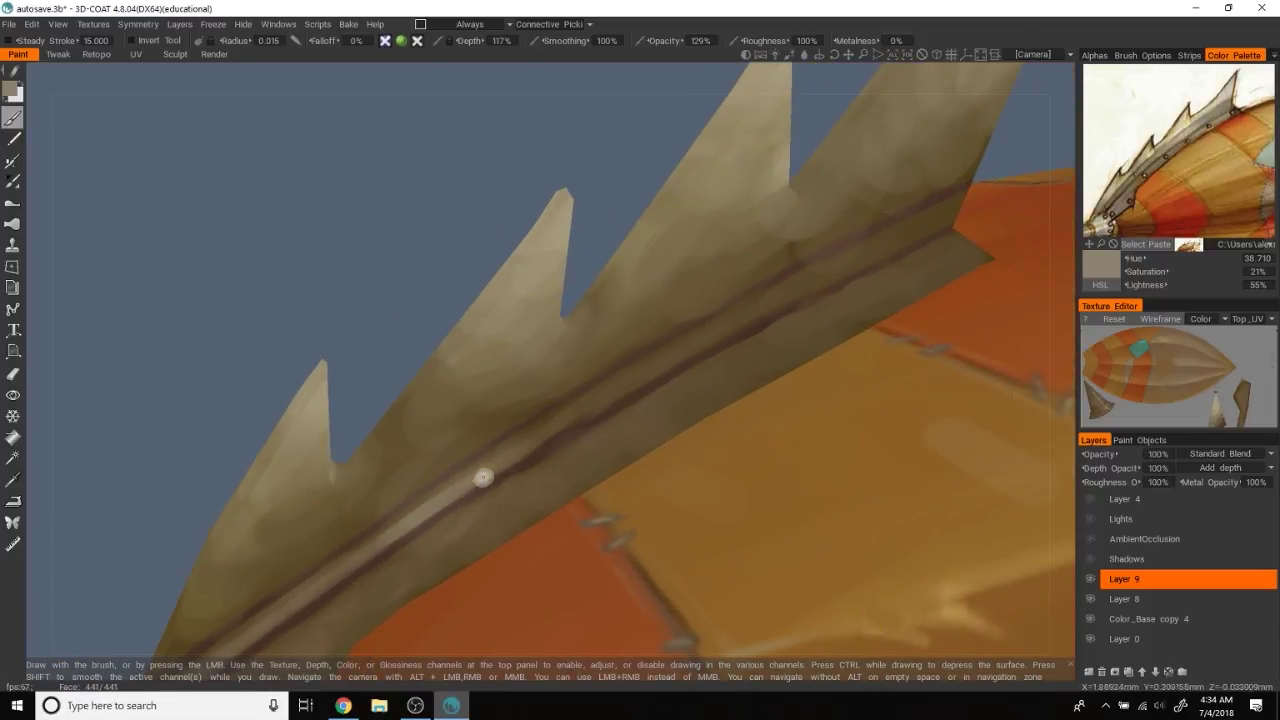
alt+drag(567, 255, 471, 492)
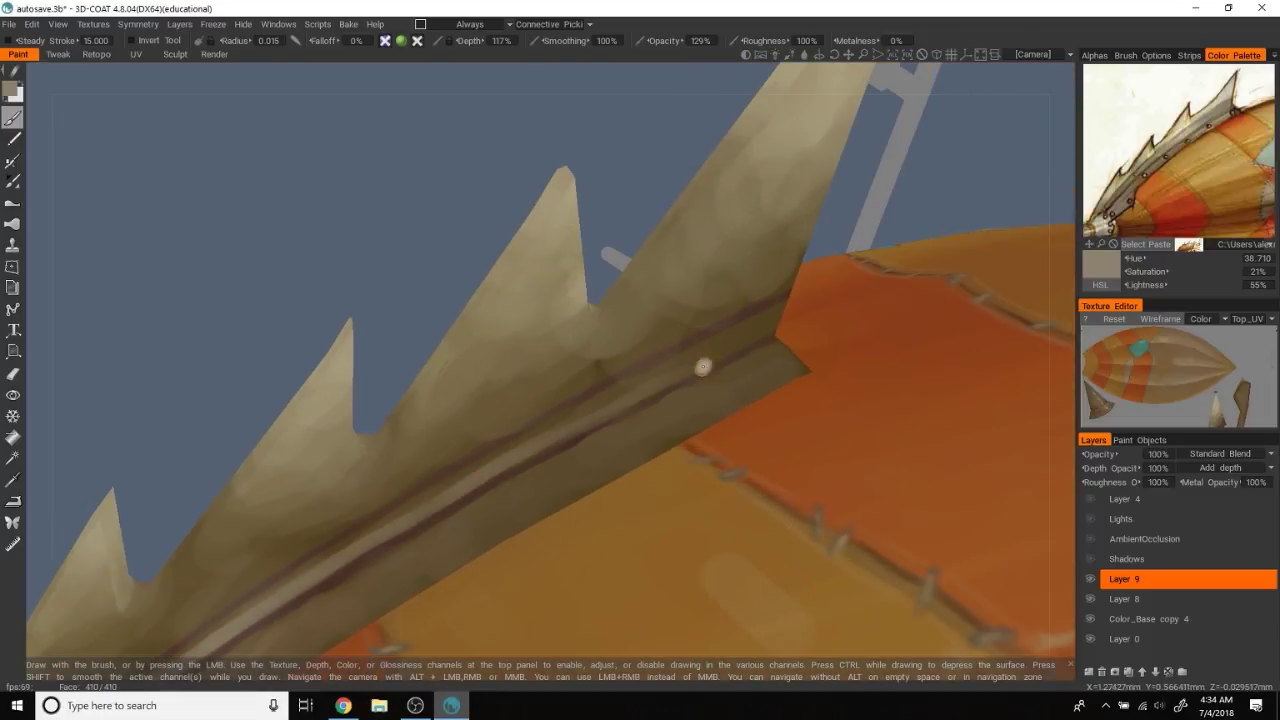
drag(685, 378, 734, 348)
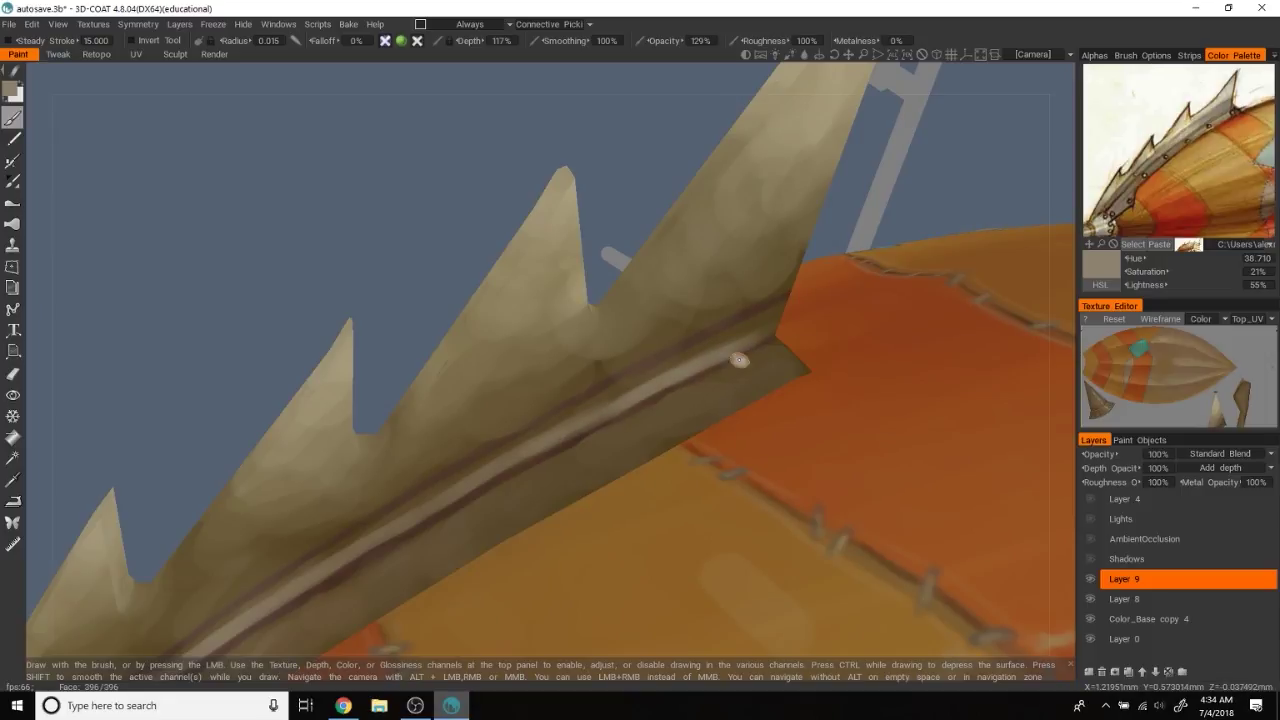
Rotate and zoom the view to focus closely on the spiked rod
drag(463, 203, 658, 301)
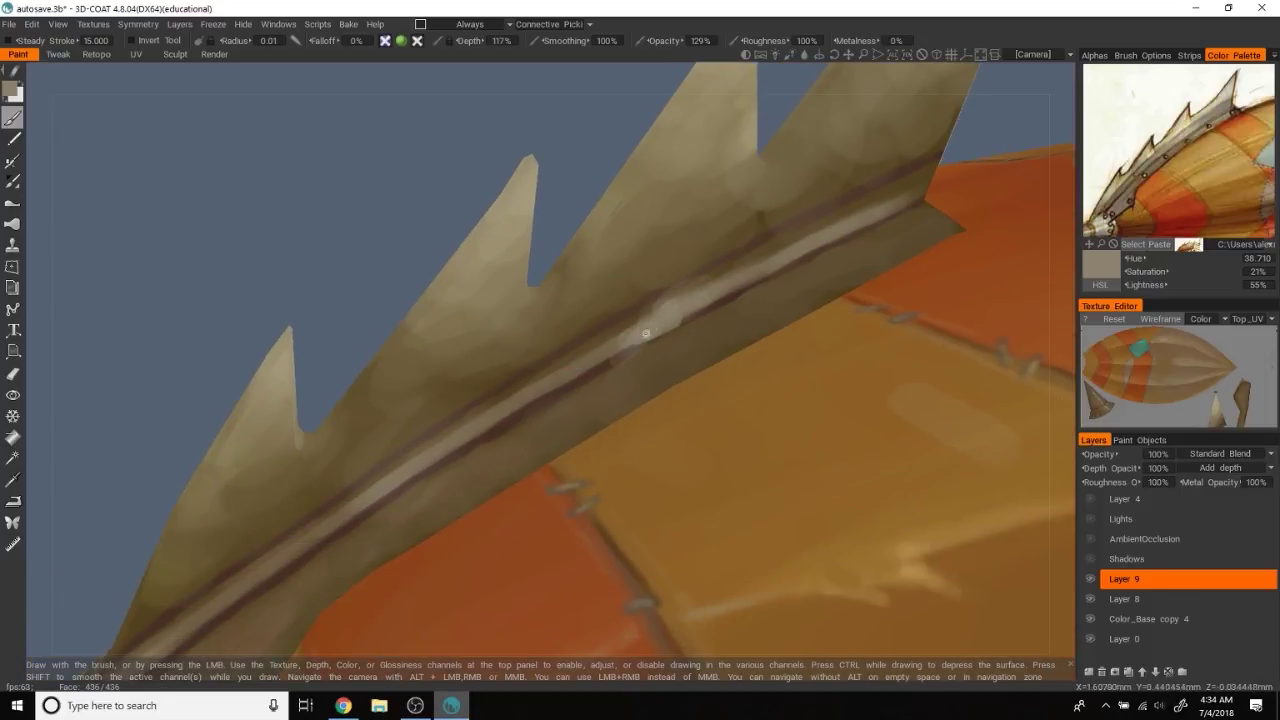
drag(284, 216, 325, 517)
drag(221, 415, 337, 432)
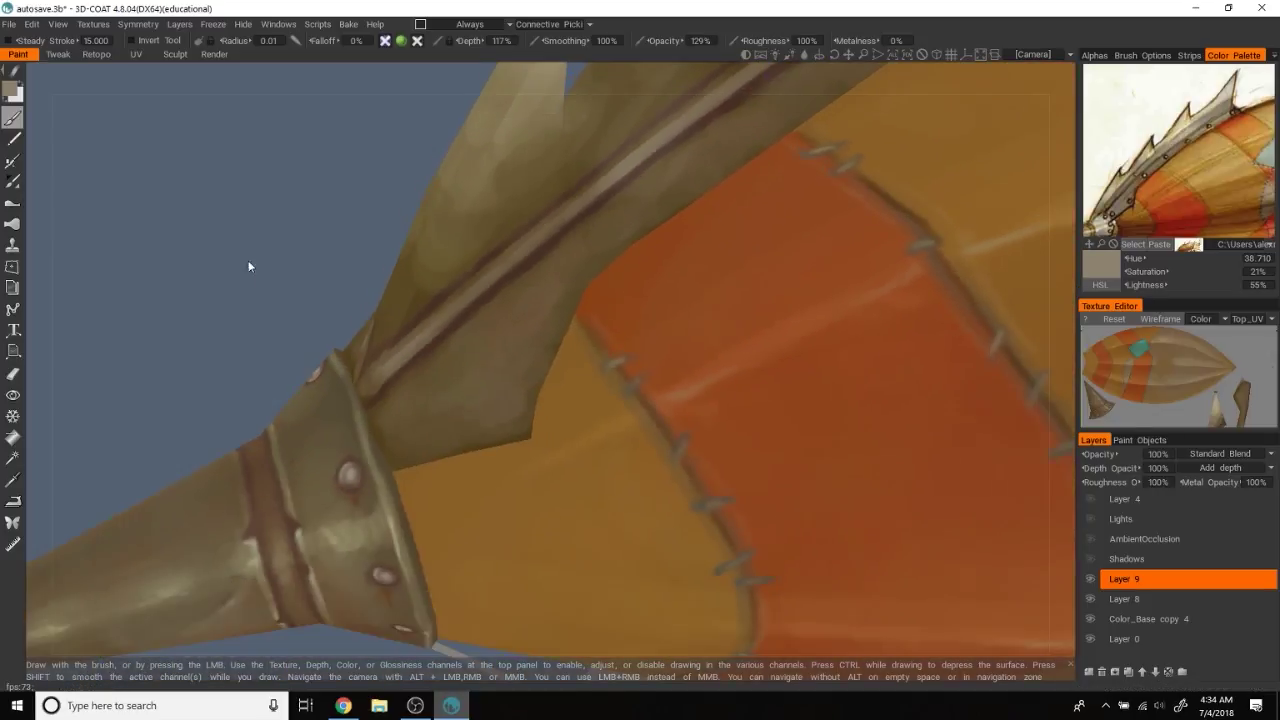
drag(500, 343, 323, 434)
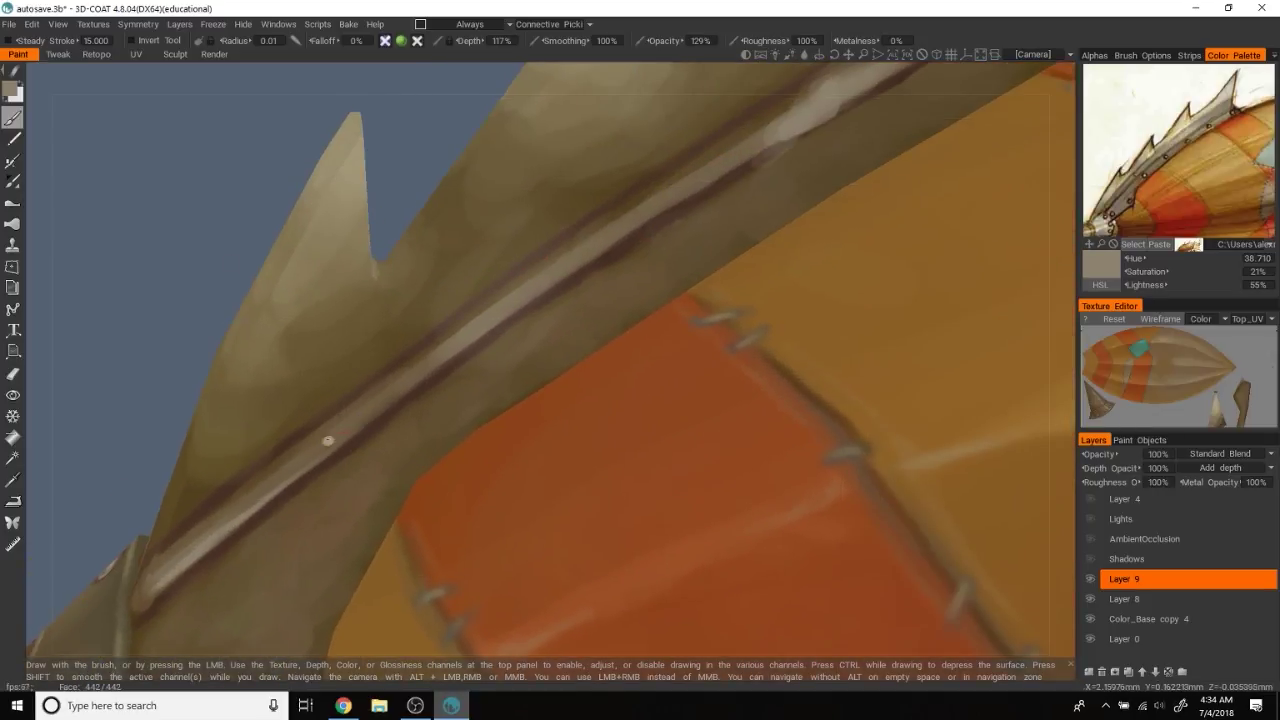
mouse_move(471, 329)
mouse_down()
mouse_move(228, 262)
mouse_move(343, 453)
mouse_up()
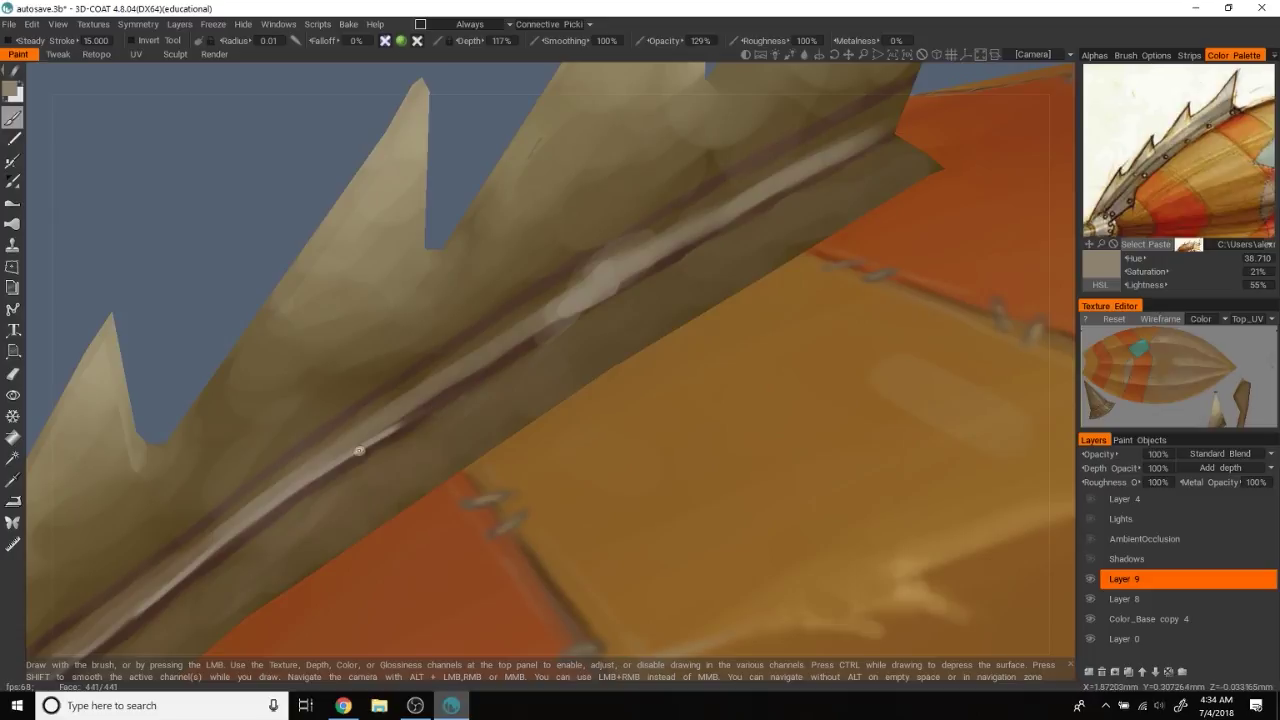
drag(513, 285, 420, 389)
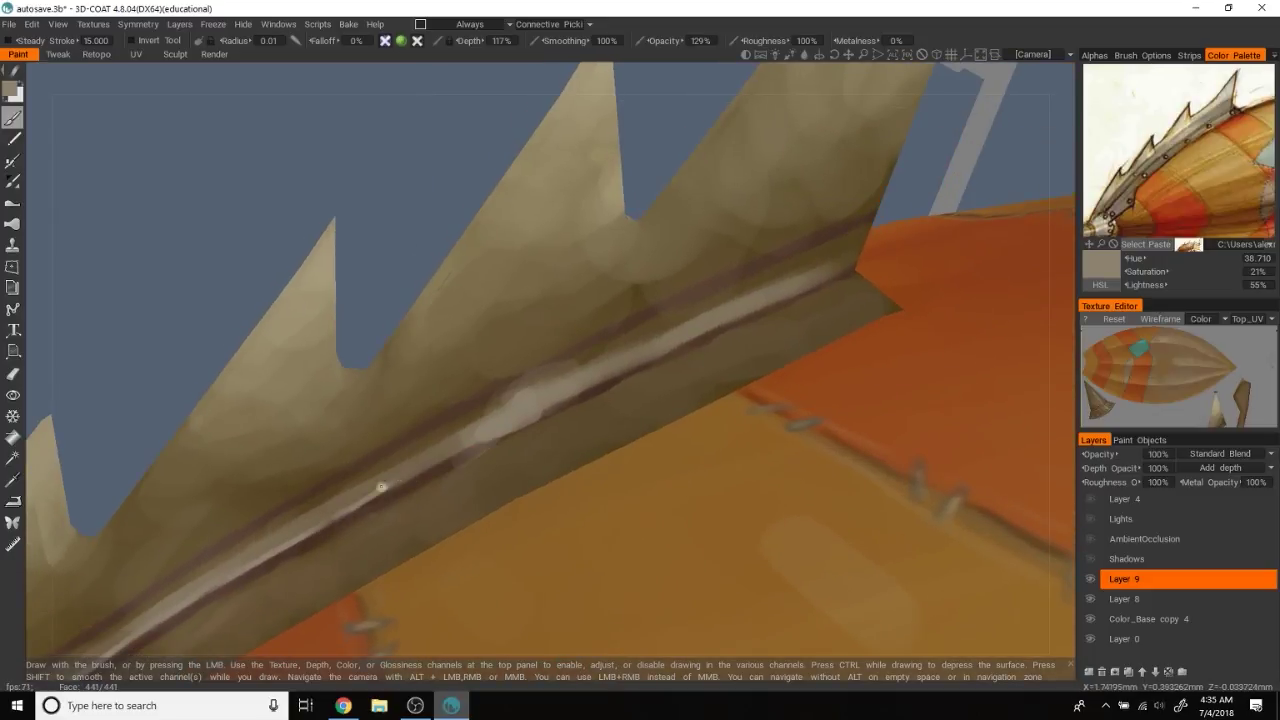
drag(650, 246, 459, 466)
mouse_move(620, 387)
mouse_down()
mouse_move(761, 213)
mouse_move(524, 215)
mouse_move(397, 260)
mouse_up()
scroll(524, 215, up, 3)
scroll(397, 260, up, 1)
scroll(397, 260, up, 2)
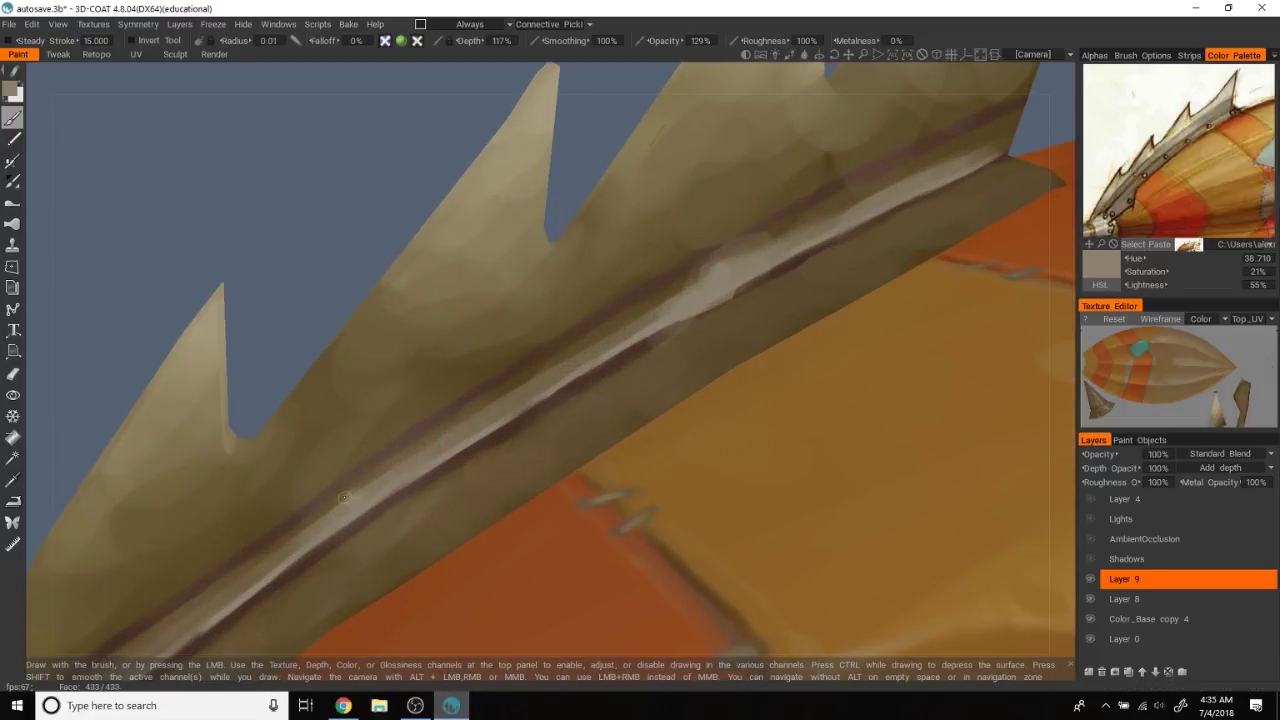
mouse_move(373, 443)
mouse_down()
mouse_move(301, 260)
mouse_move(319, 364)
mouse_up()
Sample the rod colour and paint a lighter highlight stroke along it
key(v)
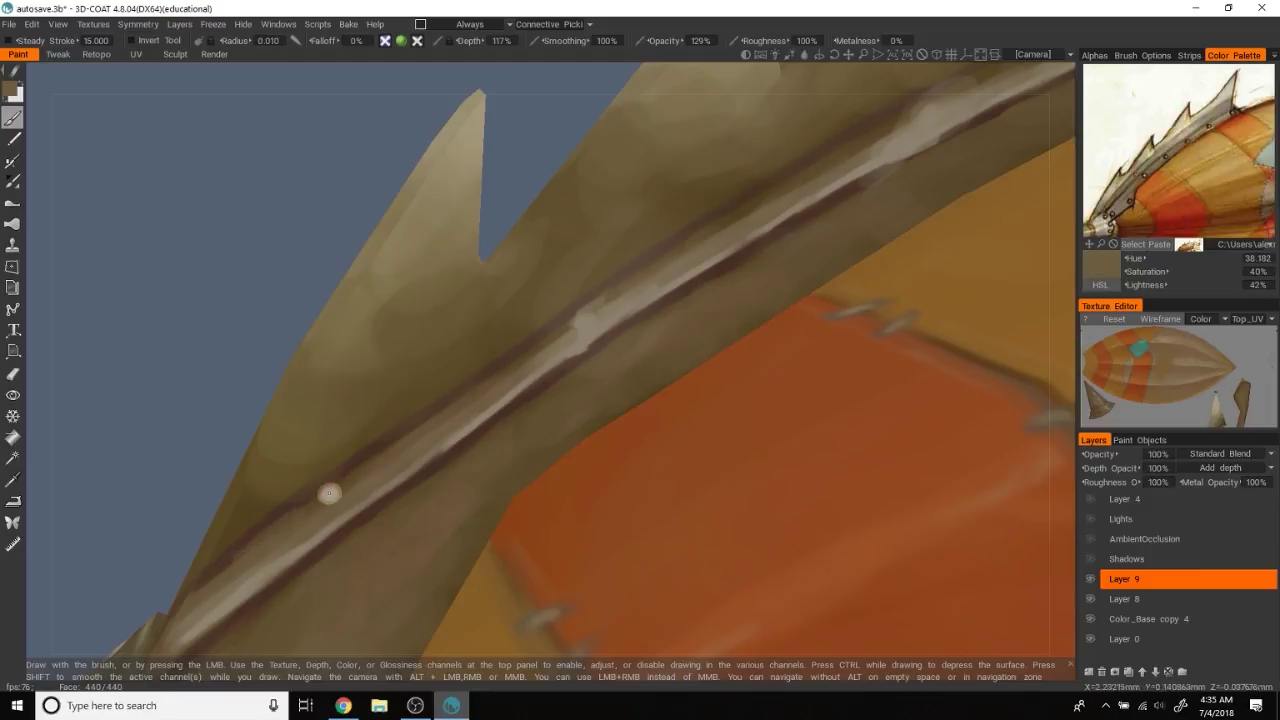
alt+drag(414, 434, 422, 320)
drag(251, 568, 471, 418)
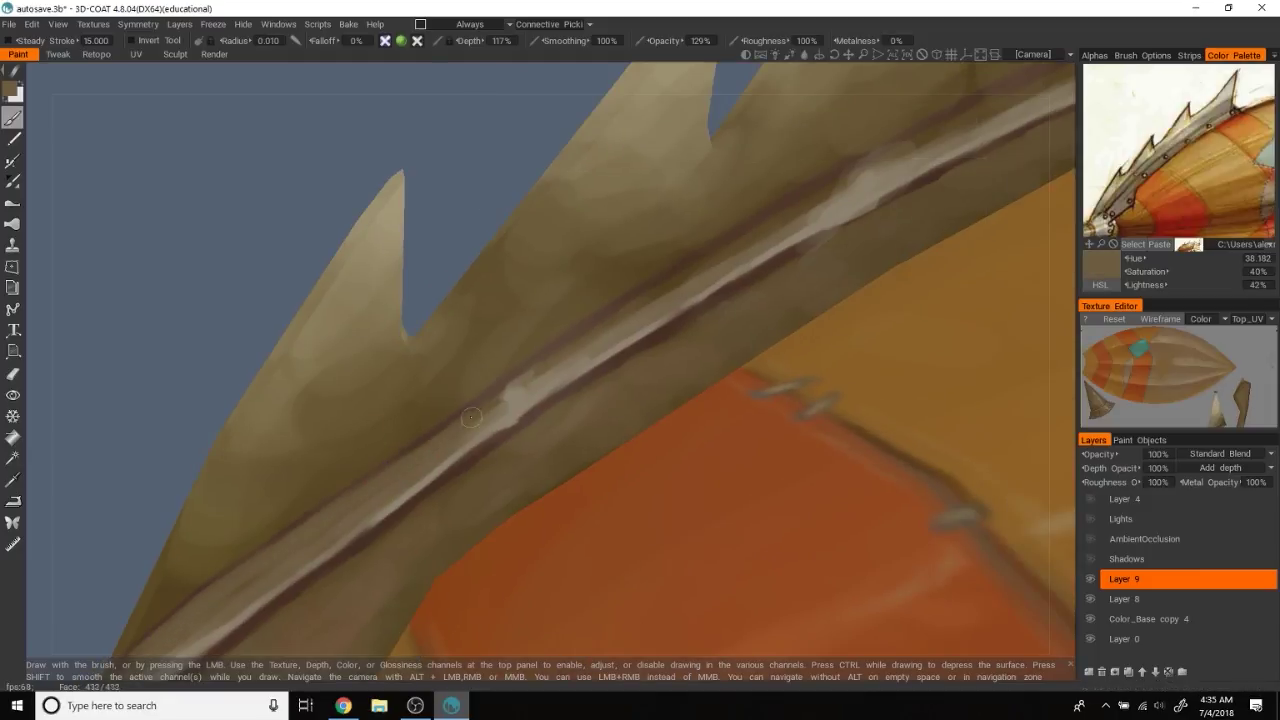
mouse_move(508, 171)
mouse_down()
mouse_move(517, 406)
mouse_move(466, 257)
mouse_move(413, 470)
mouse_up()
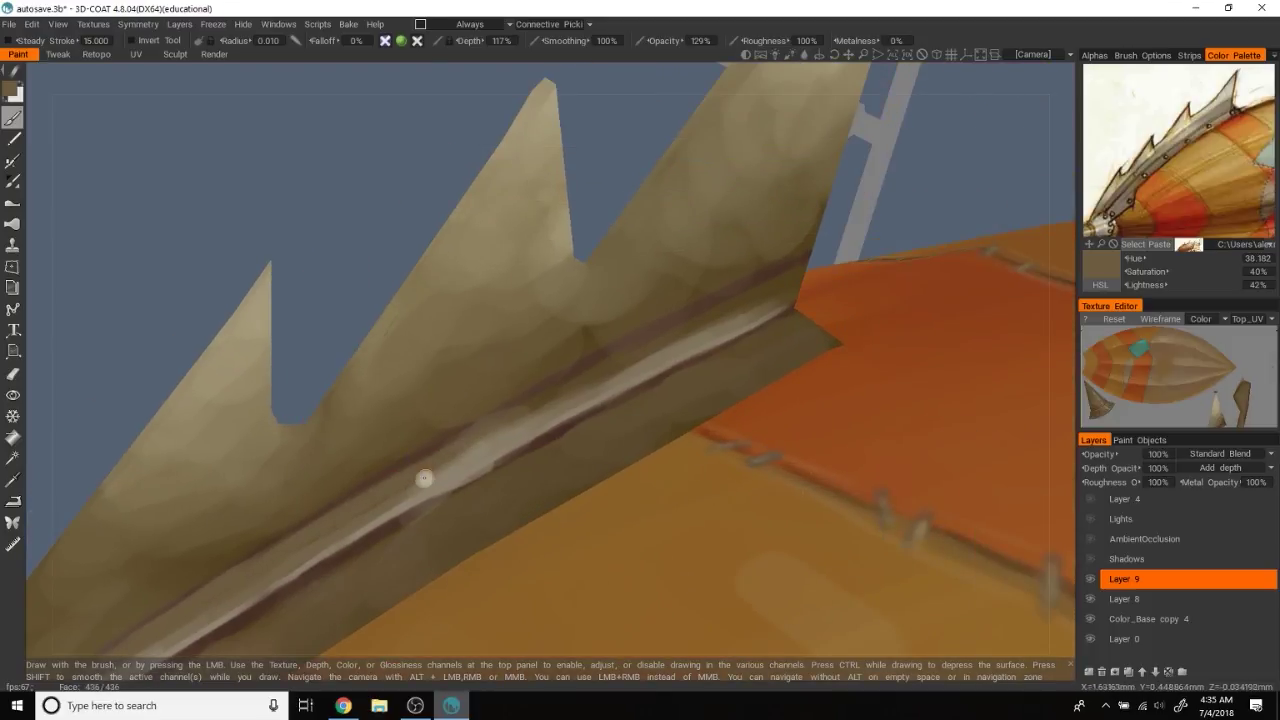
mouse_move(912, 187)
mouse_down()
mouse_move(436, 458)
mouse_move(462, 463)
mouse_up()
drag(698, 260, 546, 413)
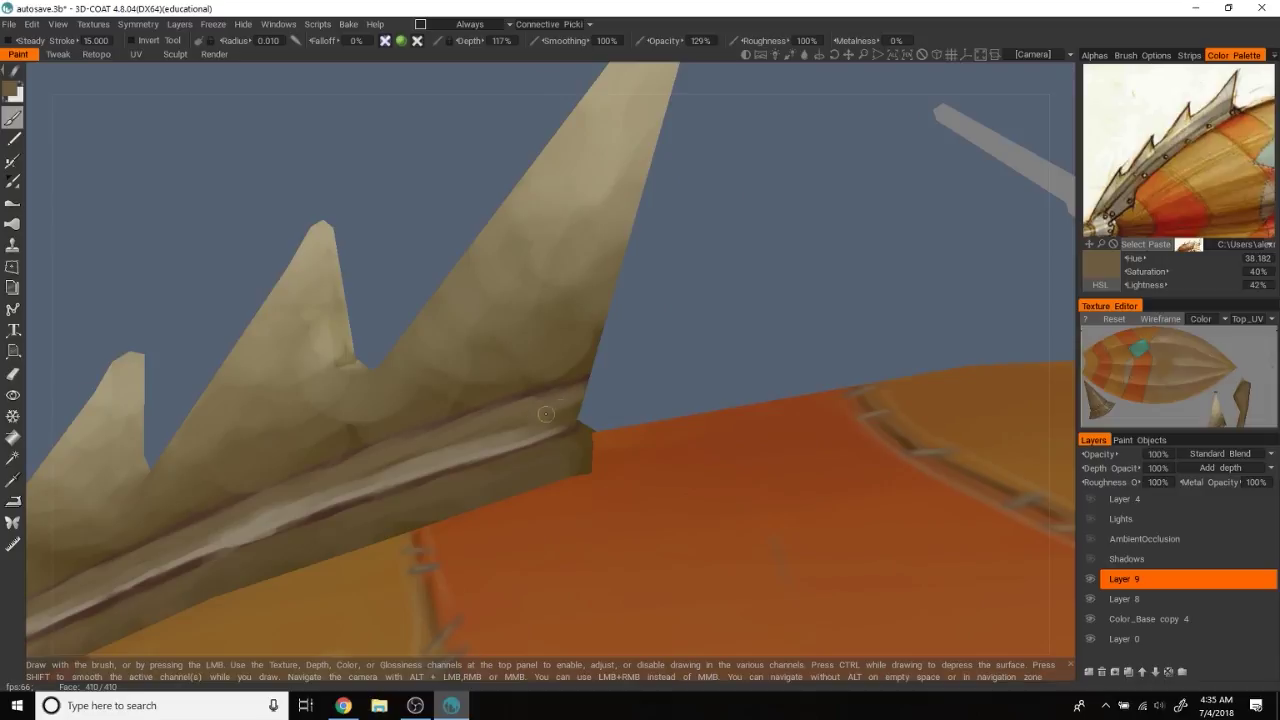
Sample light and darker rod colours while rotating the view around the hull
key(v)
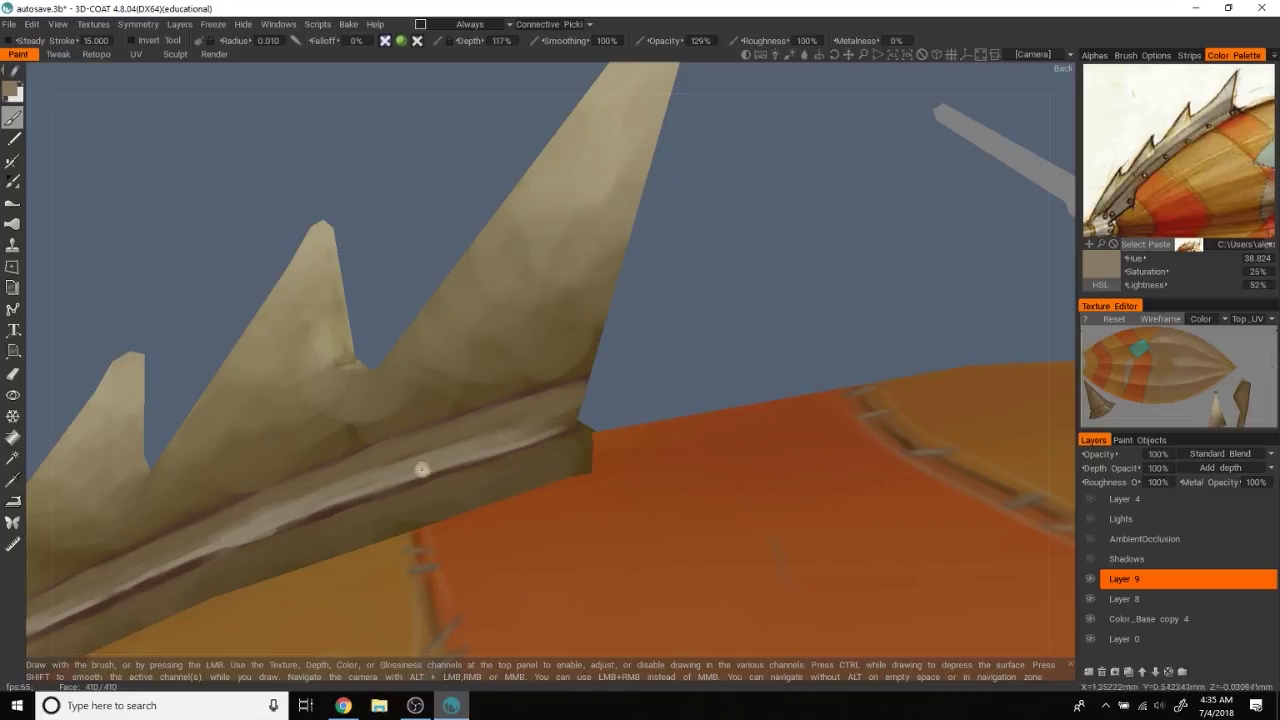
key(v)
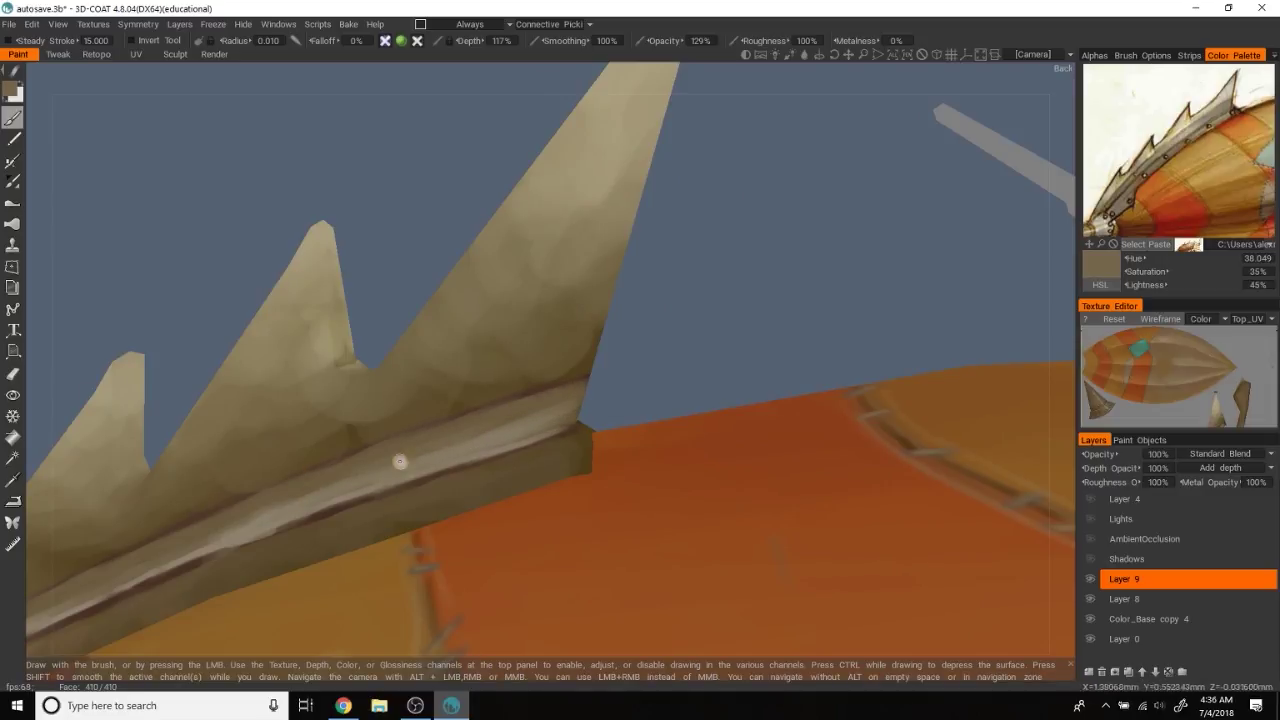
mouse_move(556, 411)
alt+mouse_down()
mouse_move(671, 322)
mouse_move(509, 477)
alt+mouse_up()
key(v)
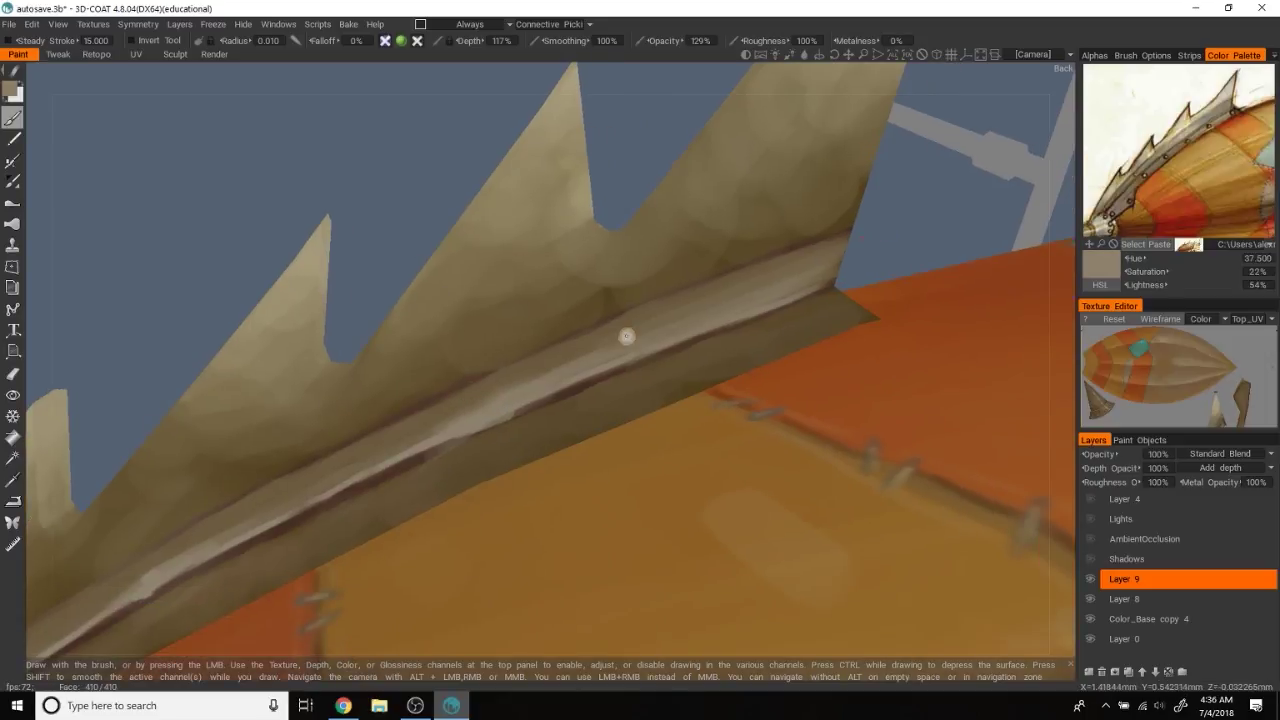
alt+drag(709, 305, 451, 397)
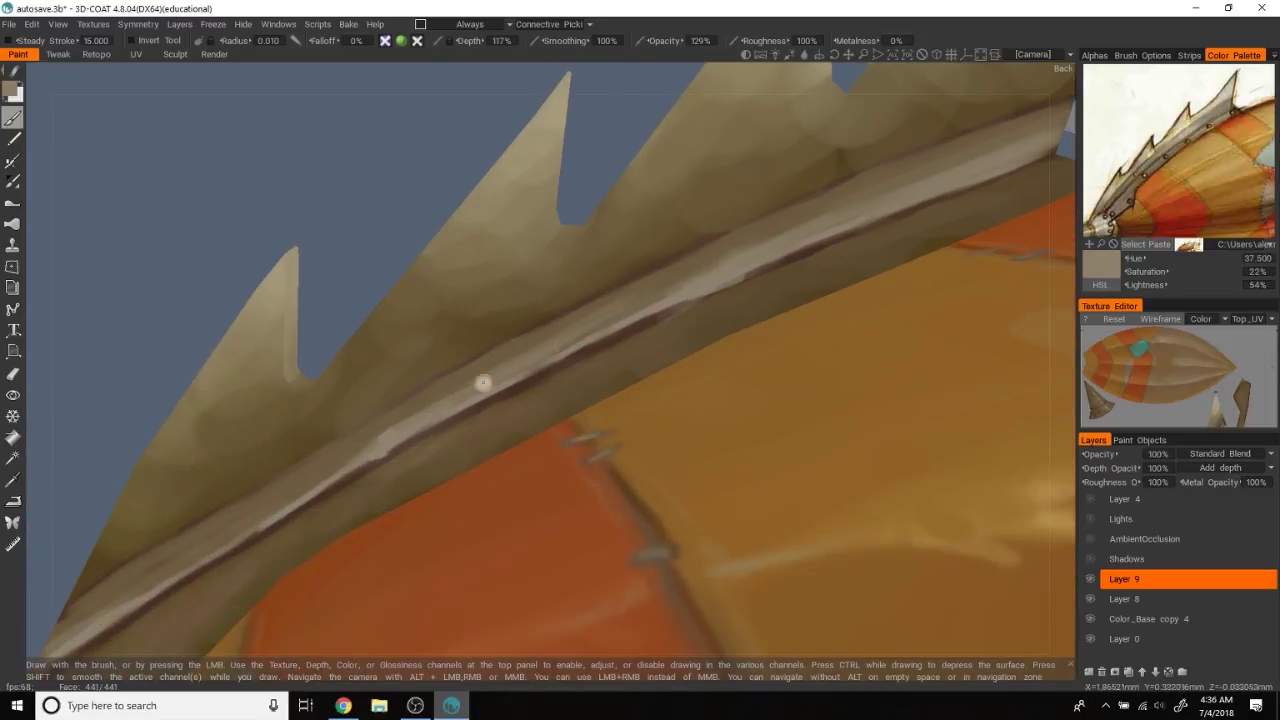
alt+drag(338, 283, 234, 543)
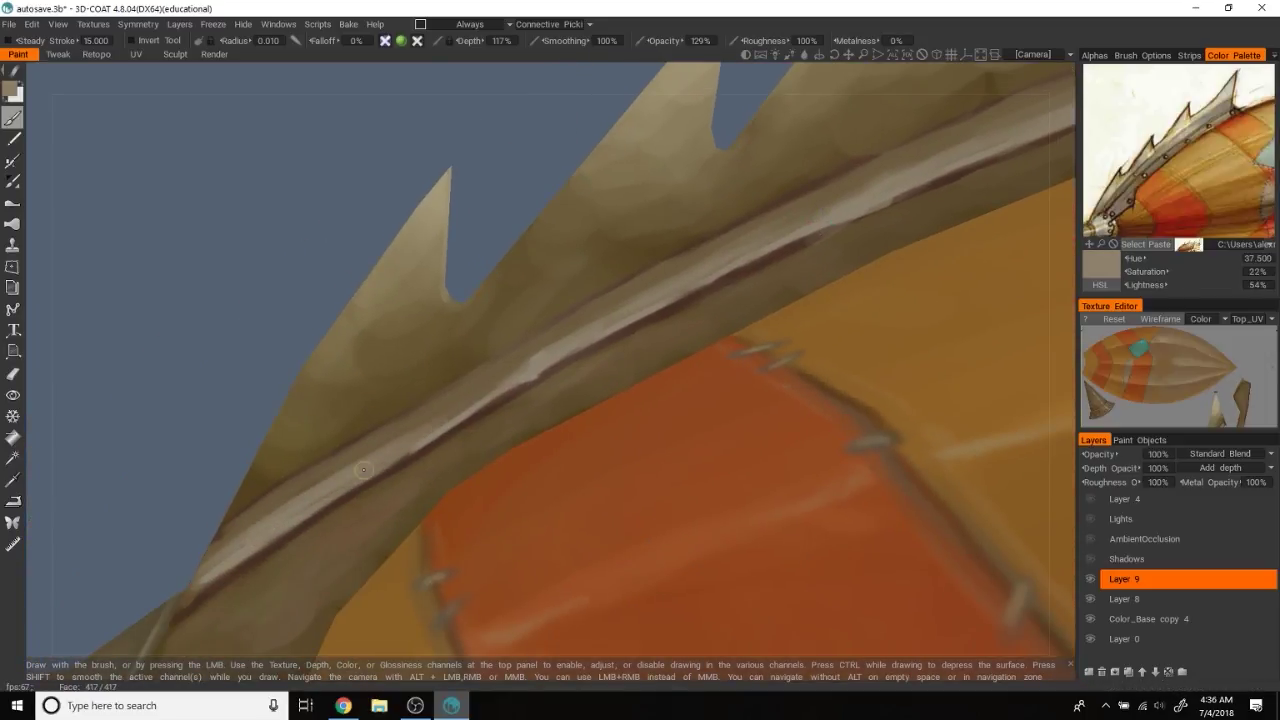
Sample a rod colour, then choose an olive-brown paint colour from the palette
key(v)
key(v)
alt+drag(506, 273, 493, 423)
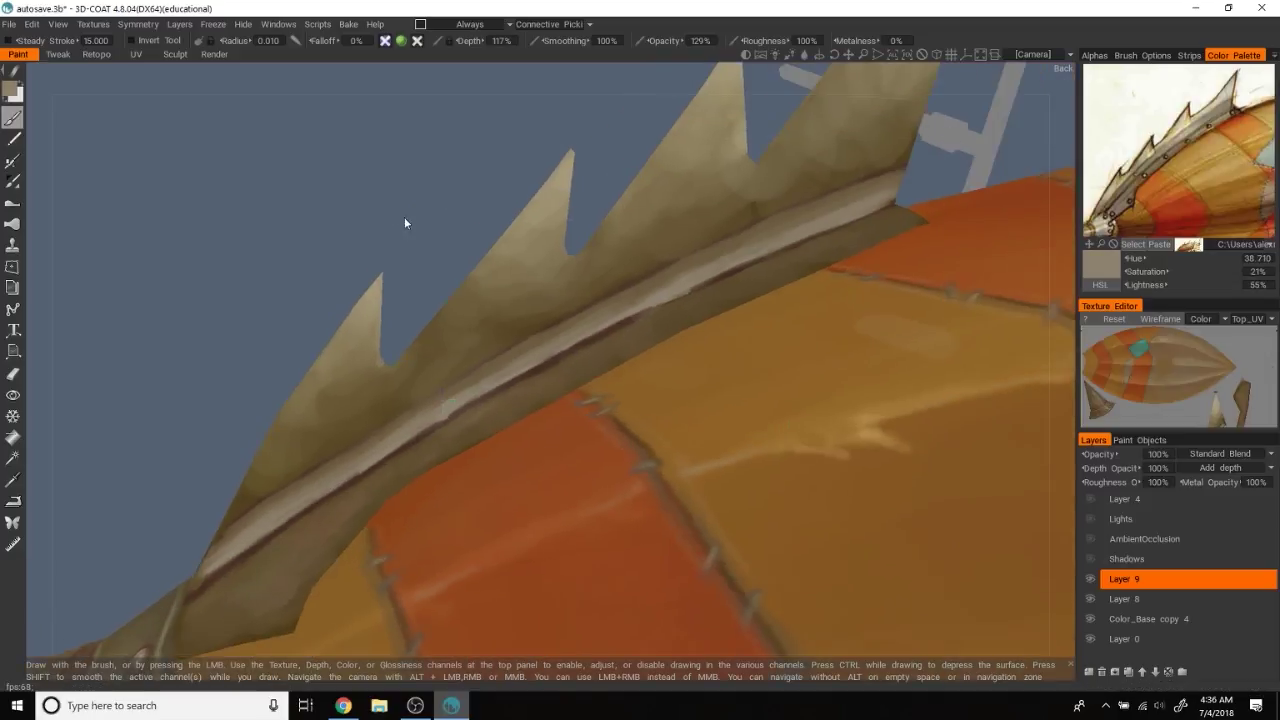
key(v)
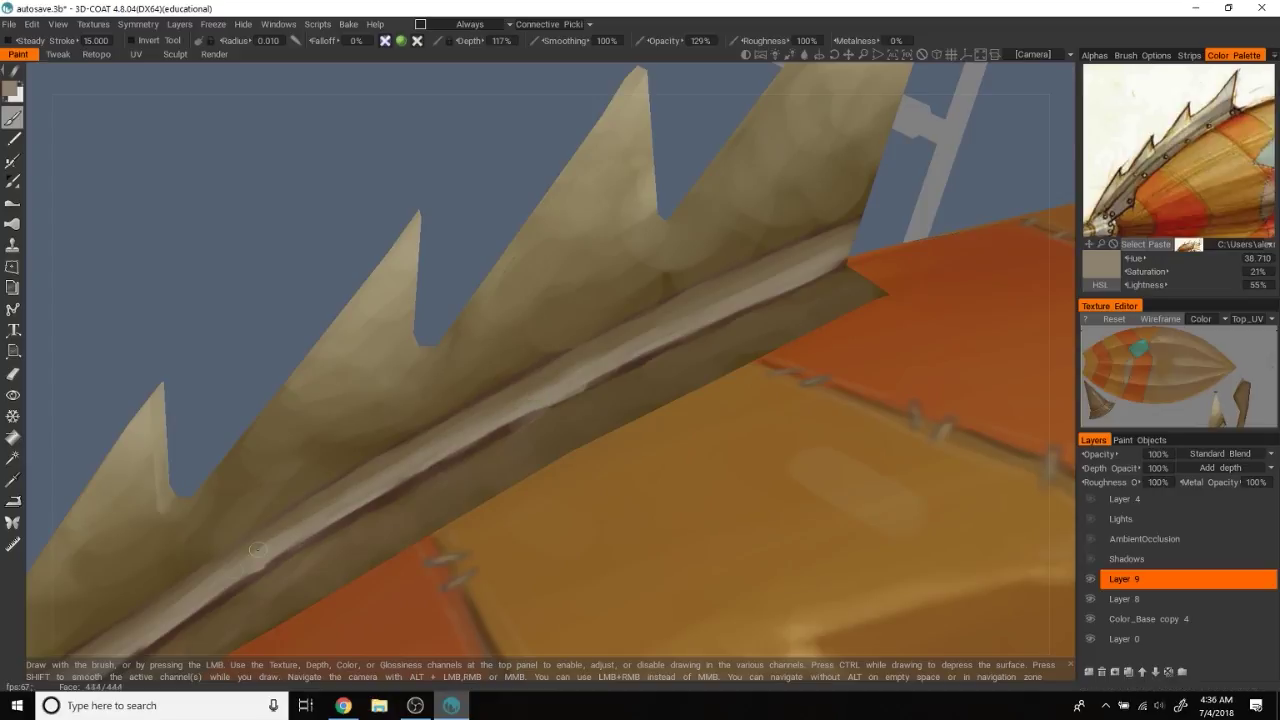
alt+drag(257, 549, 404, 484)
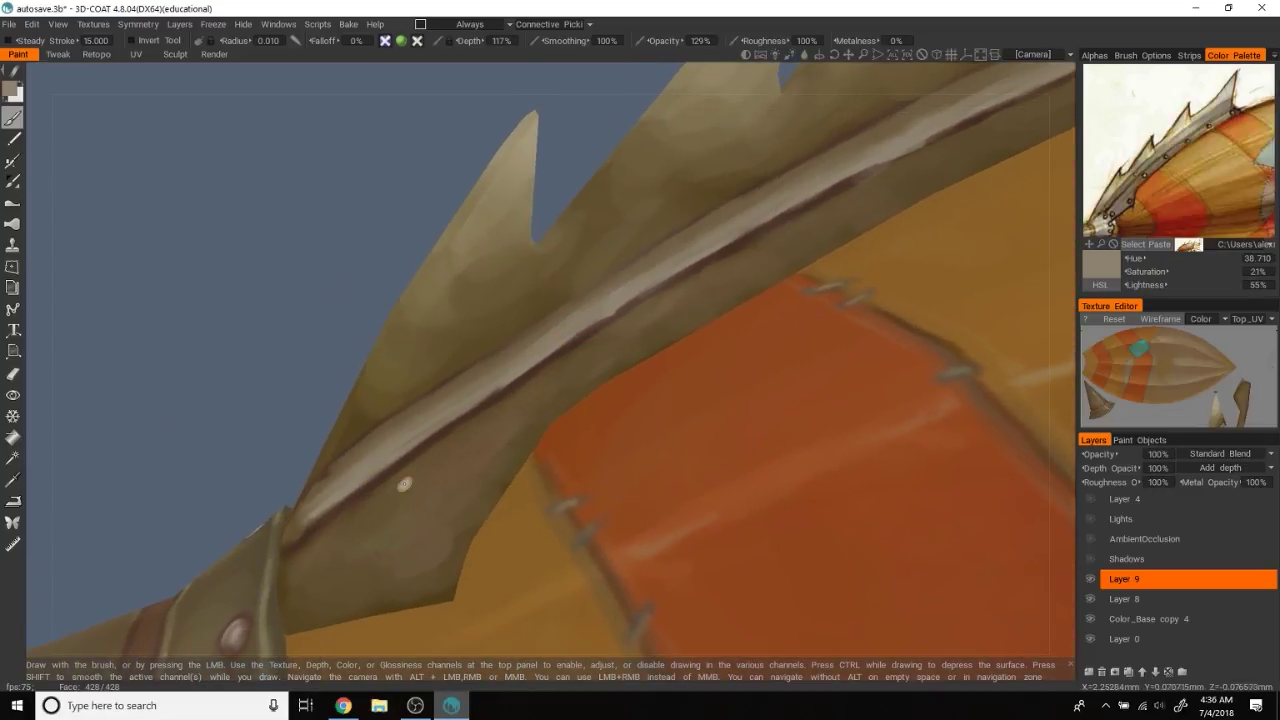
alt+drag(288, 311, 457, 300)
click(1137, 212)
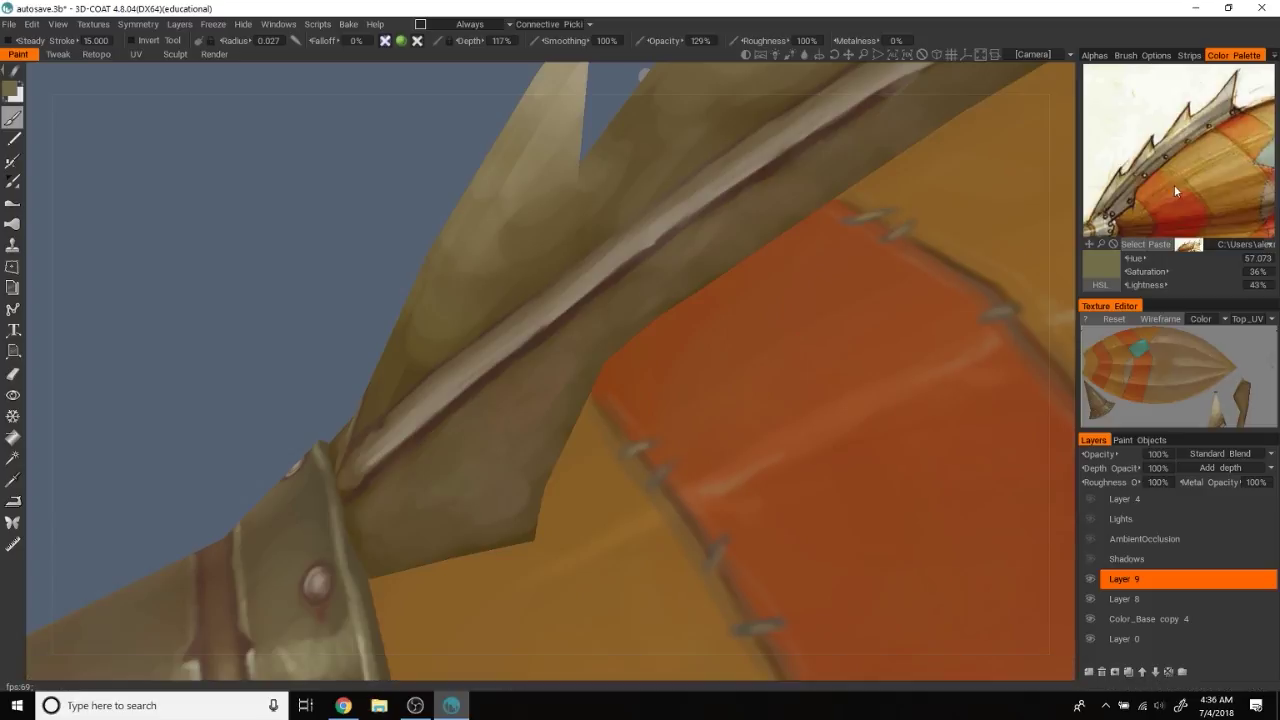
Orbit around the spiked fin until its spikes stand upright above the orange hull
alt+drag(400, 457, 443, 434)
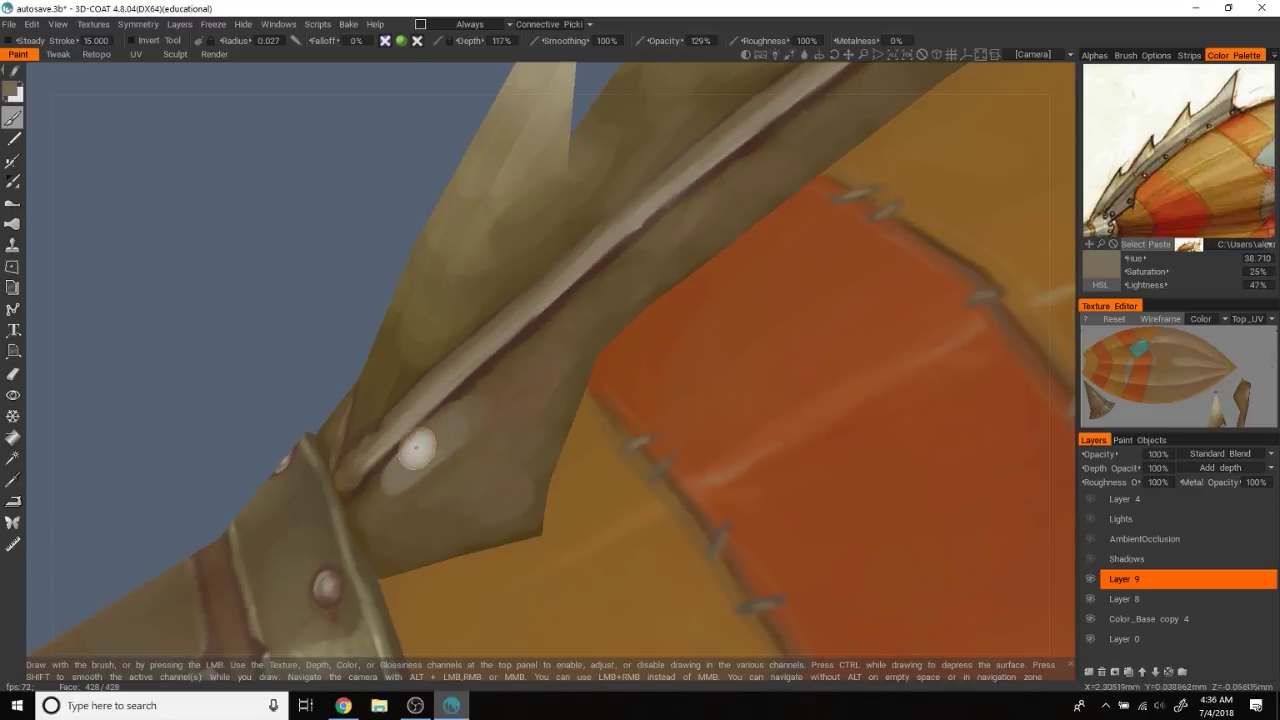
alt+drag(488, 356, 309, 361)
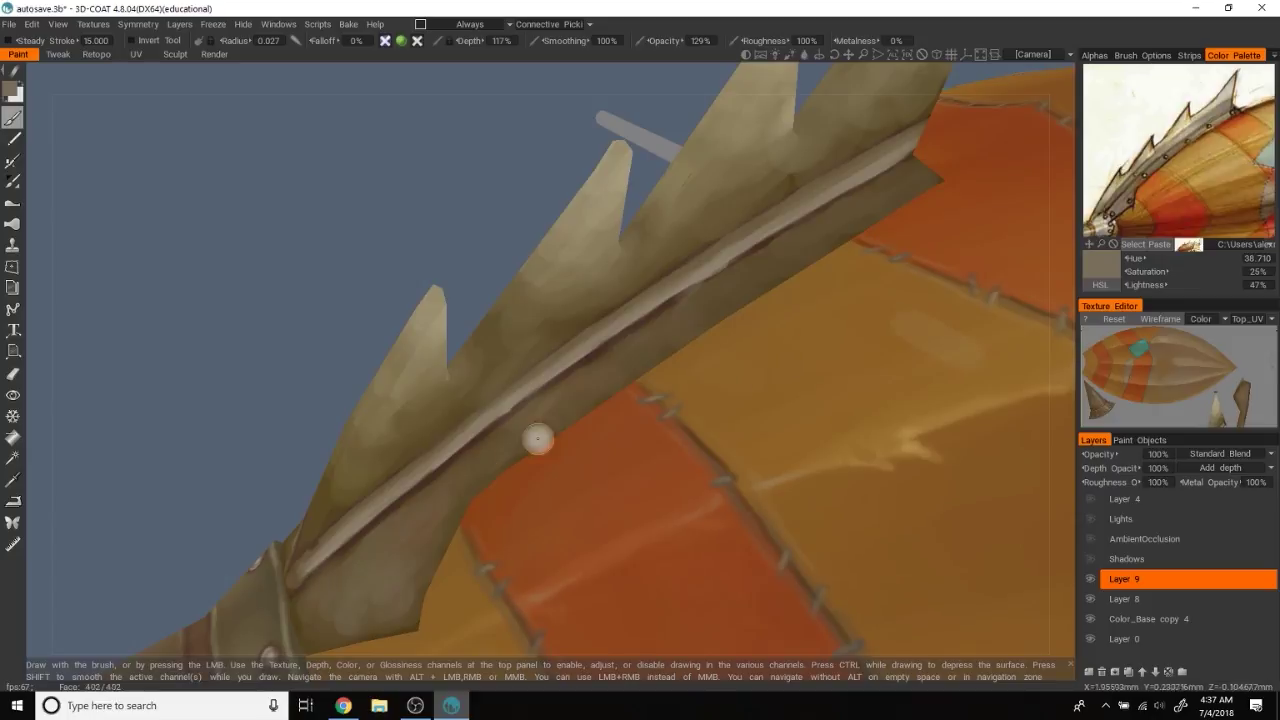
alt+drag(651, 343, 491, 443)
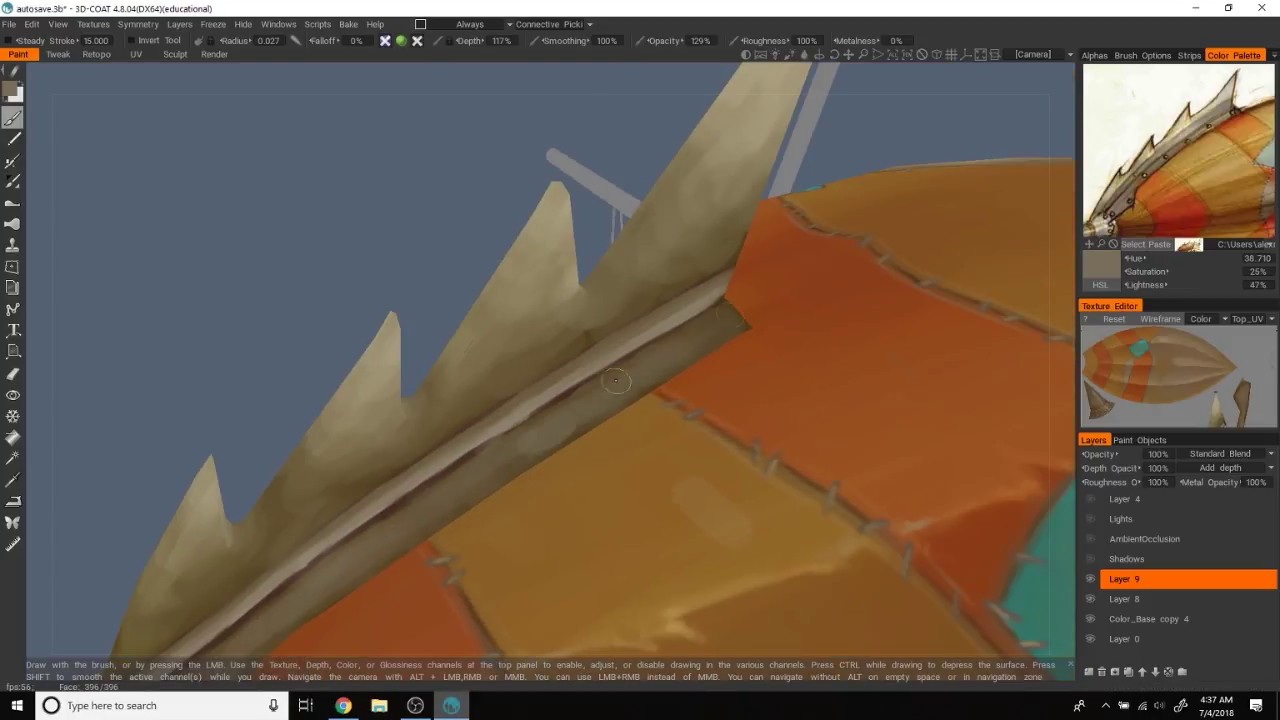
alt+right_drag(616, 381, 589, 412)
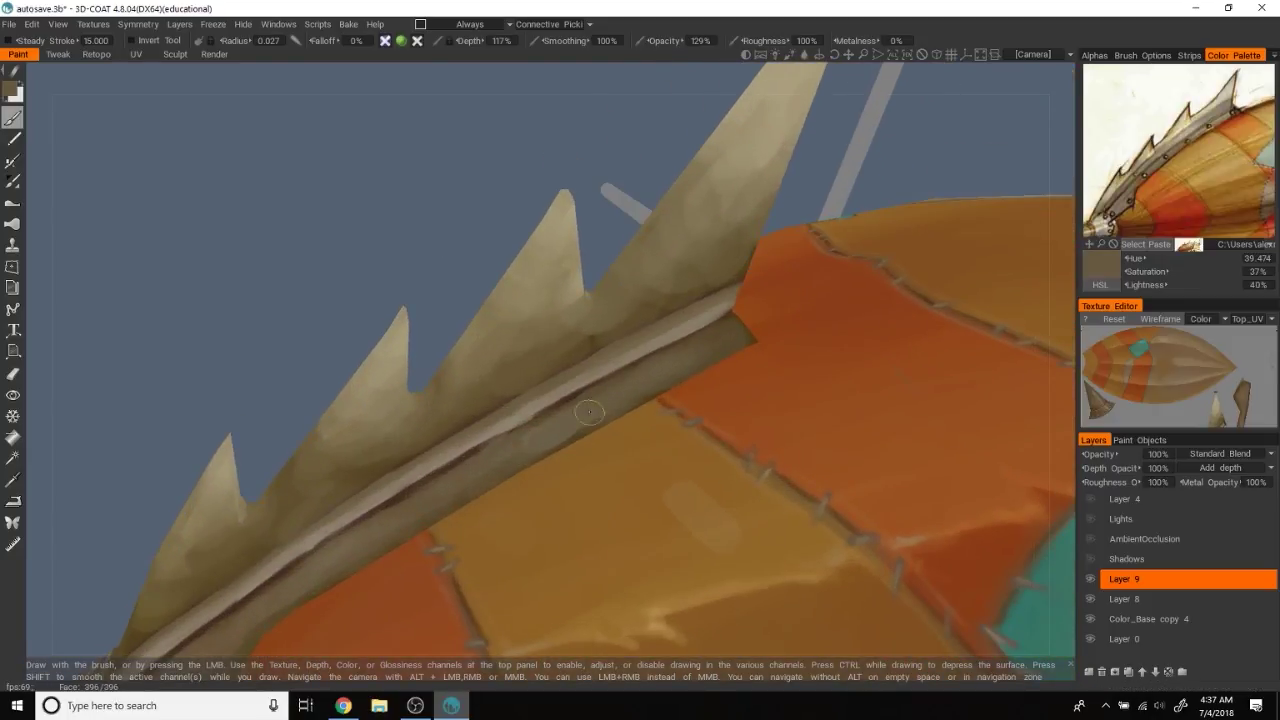
alt+drag(436, 476, 419, 299)
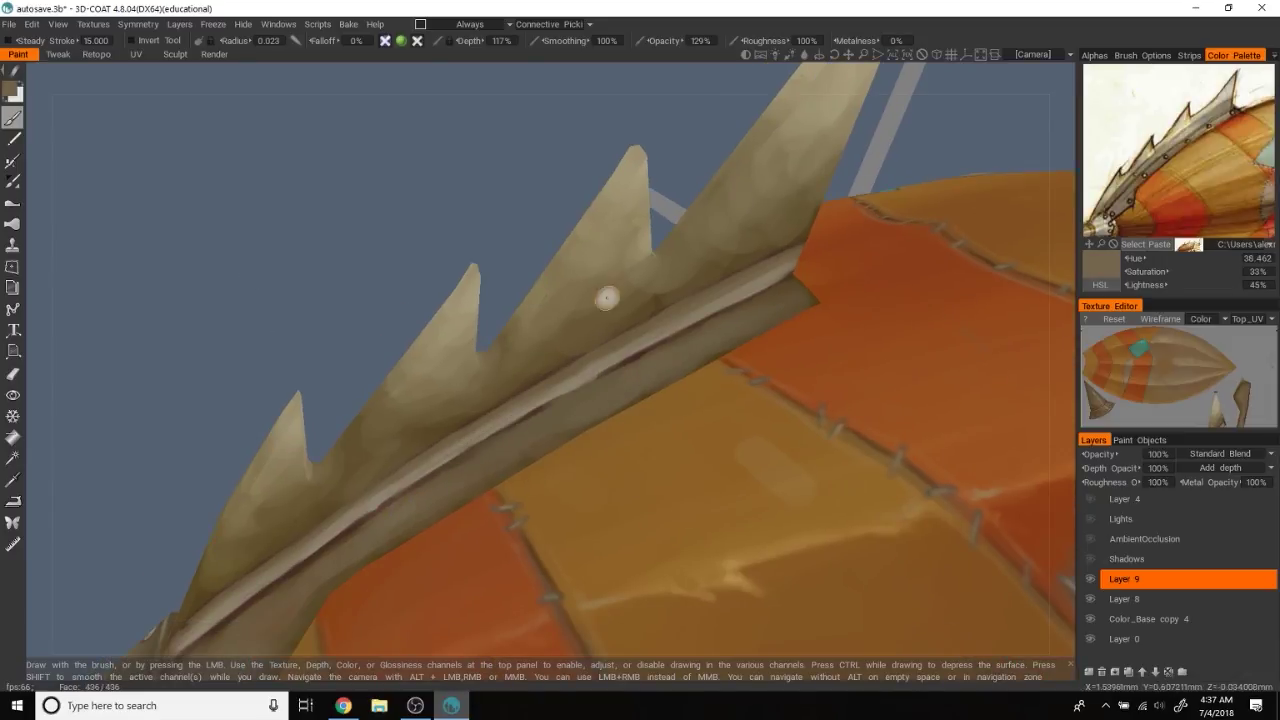
alt+drag(606, 296, 524, 280)
mouse_move(485, 186)
alt+mouse_down()
mouse_move(686, 257)
mouse_move(500, 249)
mouse_move(563, 184)
mouse_move(566, 337)
mouse_move(503, 270)
alt+mouse_up()
Streak light beige highlights along the middle spike's edge, then orbit to check them
key(v)
mouse_move(598, 290)
mouse_down()
mouse_move(610, 262)
mouse_move(560, 326)
mouse_up()
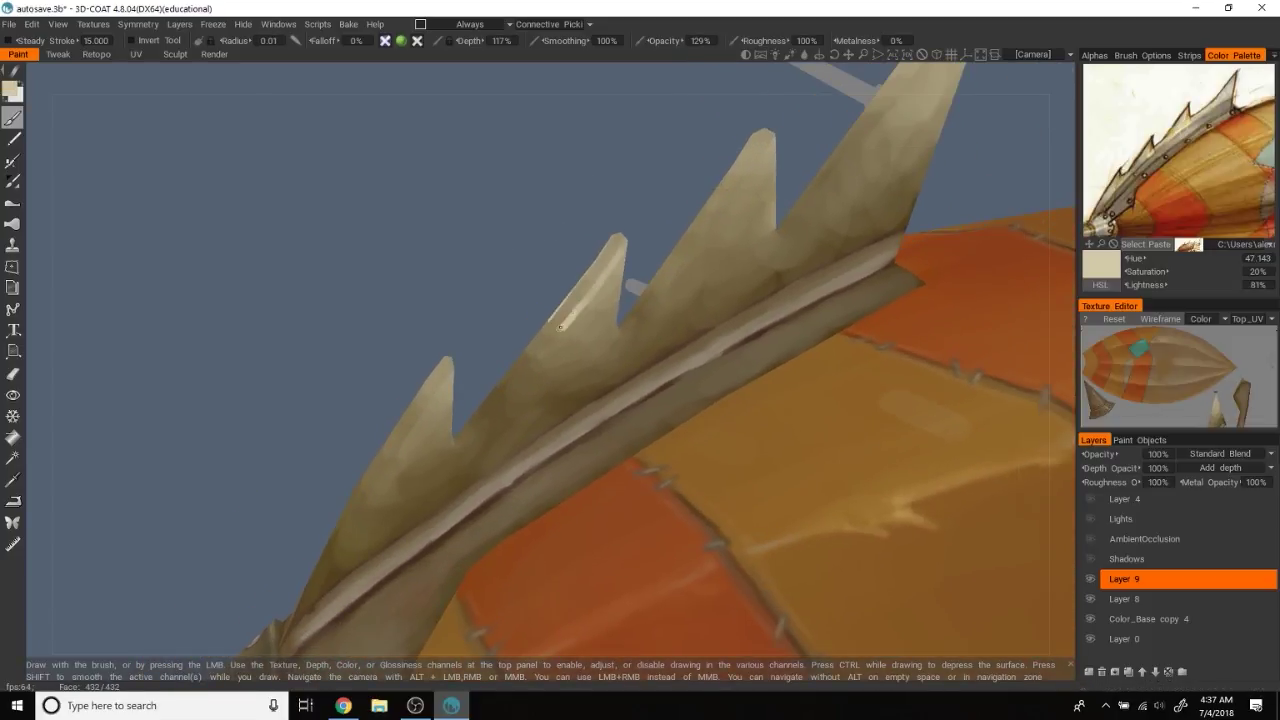
alt+drag(399, 313, 517, 333)
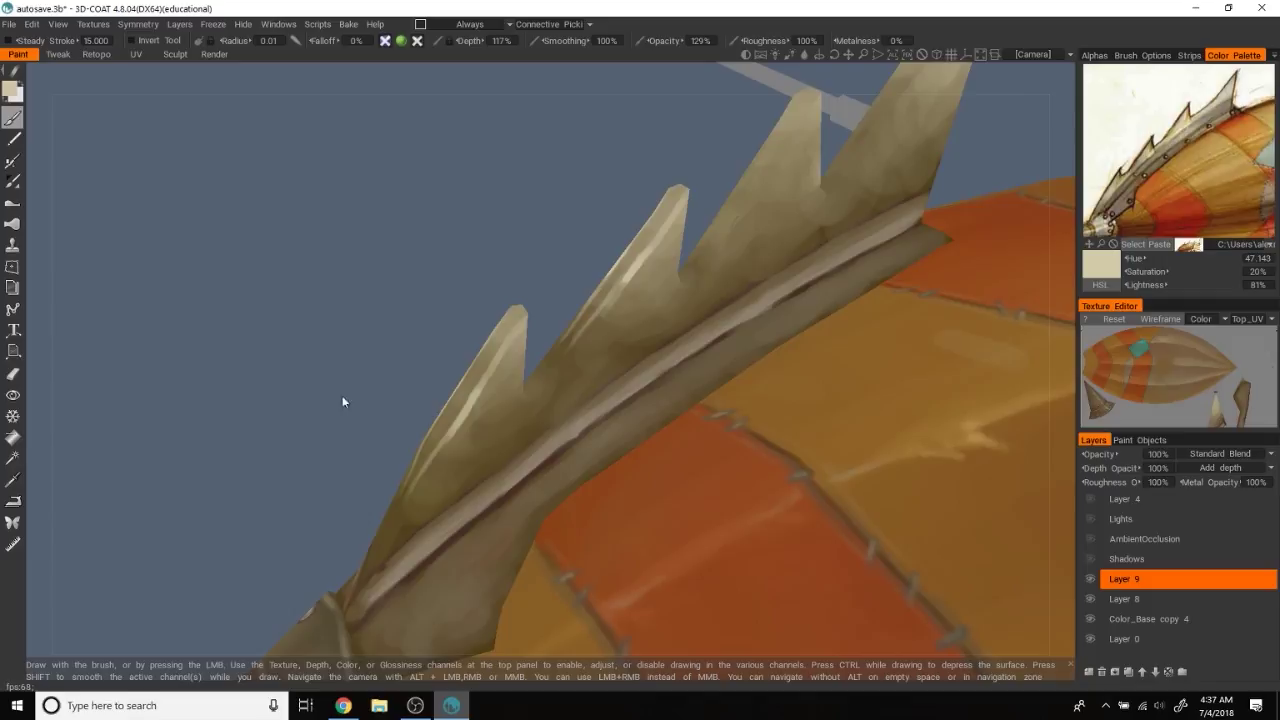
alt+drag(357, 515, 377, 342)
mouse_move(556, 329)
alt+mouse_down()
mouse_move(445, 326)
mouse_move(499, 408)
alt+mouse_up()
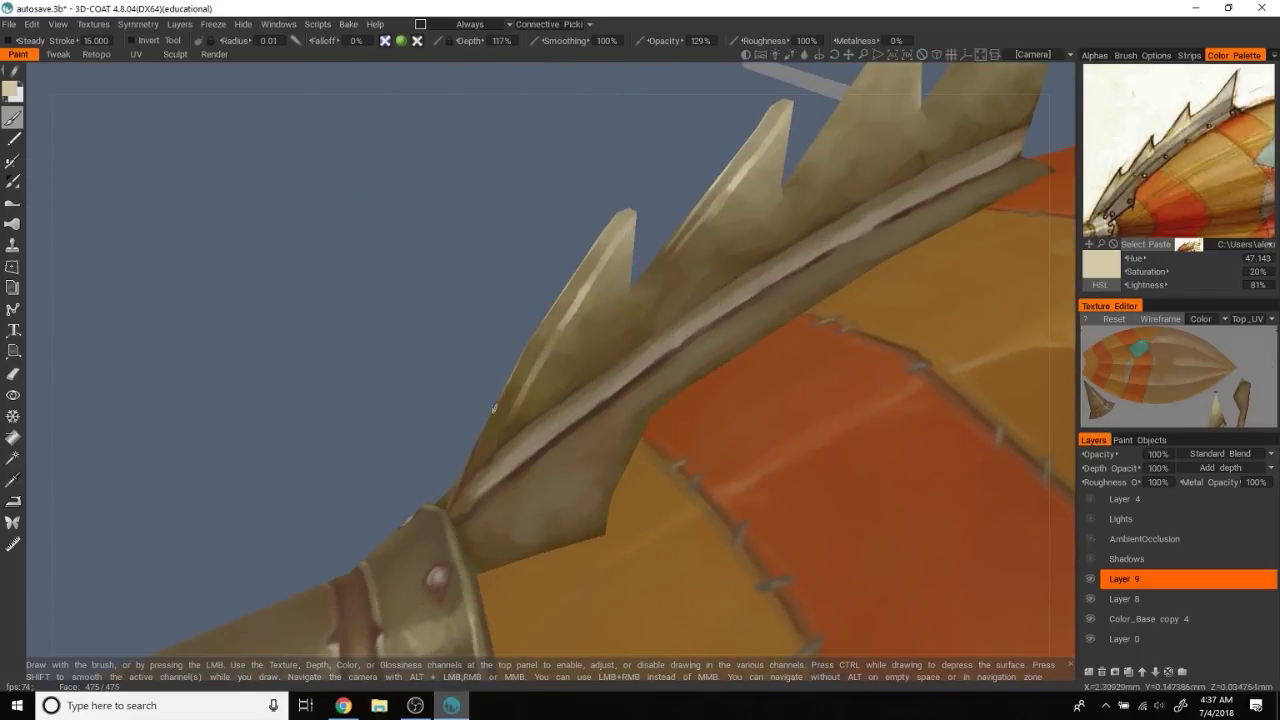
mouse_move(478, 465)
alt+mouse_down()
mouse_move(498, 412)
mouse_move(209, 457)
mouse_move(337, 346)
mouse_move(277, 417)
mouse_move(413, 205)
mouse_move(332, 294)
mouse_move(387, 416)
alt+mouse_up()
Show the mesh wireframe and orbit in close around the spiked fin and orange hull
key(w)
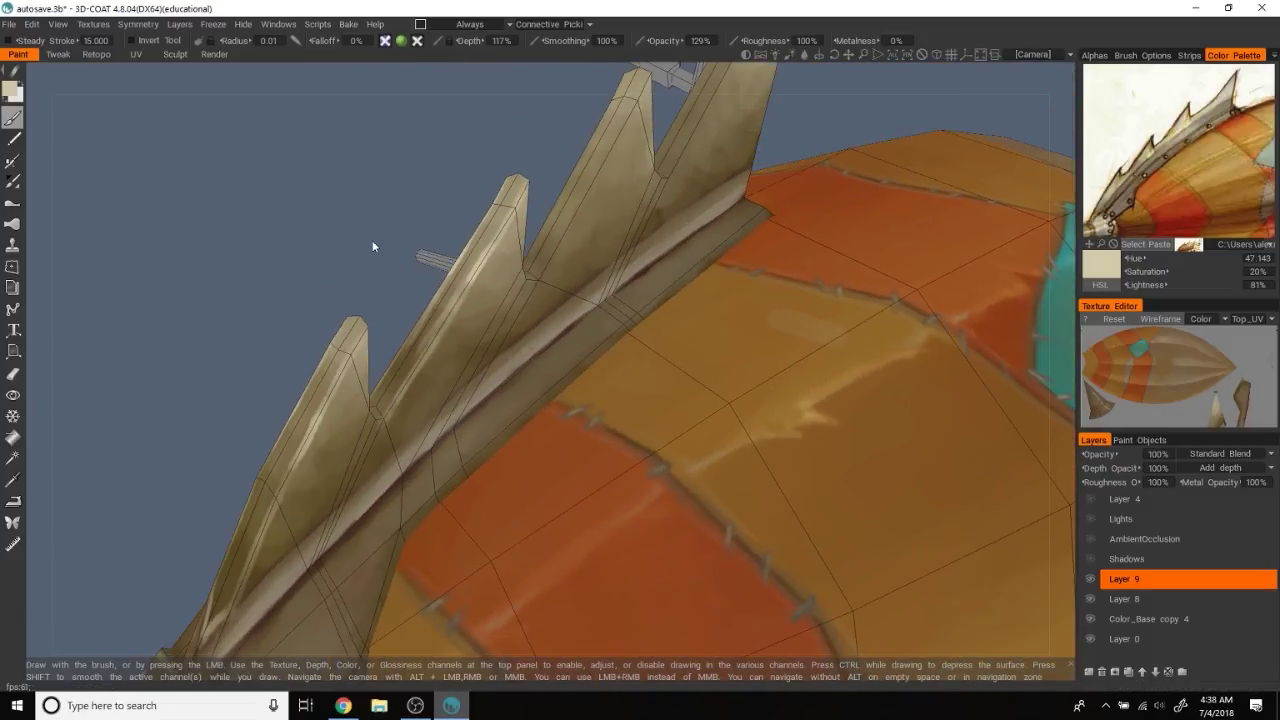
alt+drag(372, 246, 371, 410)
mouse_move(432, 238)
alt+mouse_down()
mouse_move(477, 297)
mouse_move(437, 330)
alt+mouse_up()
alt+drag(447, 421, 562, 281)
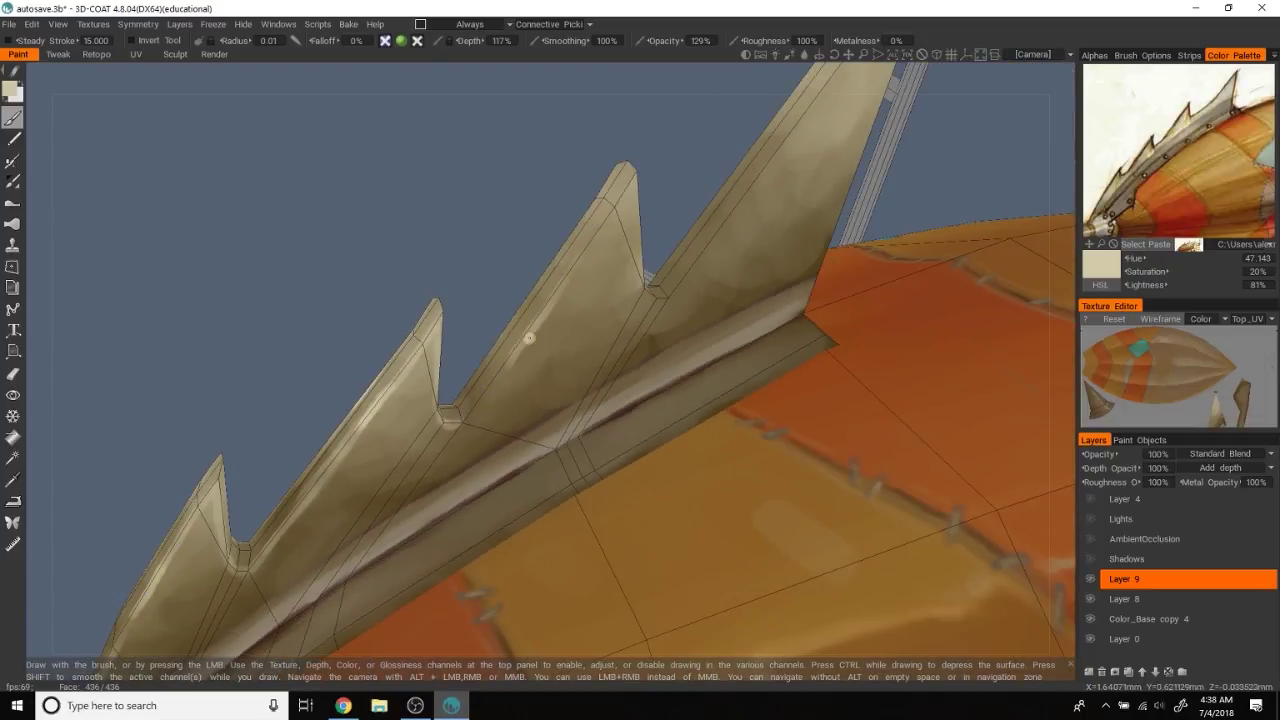
alt+drag(462, 420, 550, 293)
mouse_move(451, 430)
alt+mouse_down()
mouse_move(553, 303)
mouse_move(560, 223)
mouse_move(546, 319)
alt+mouse_up()
alt+drag(585, 441, 517, 445)
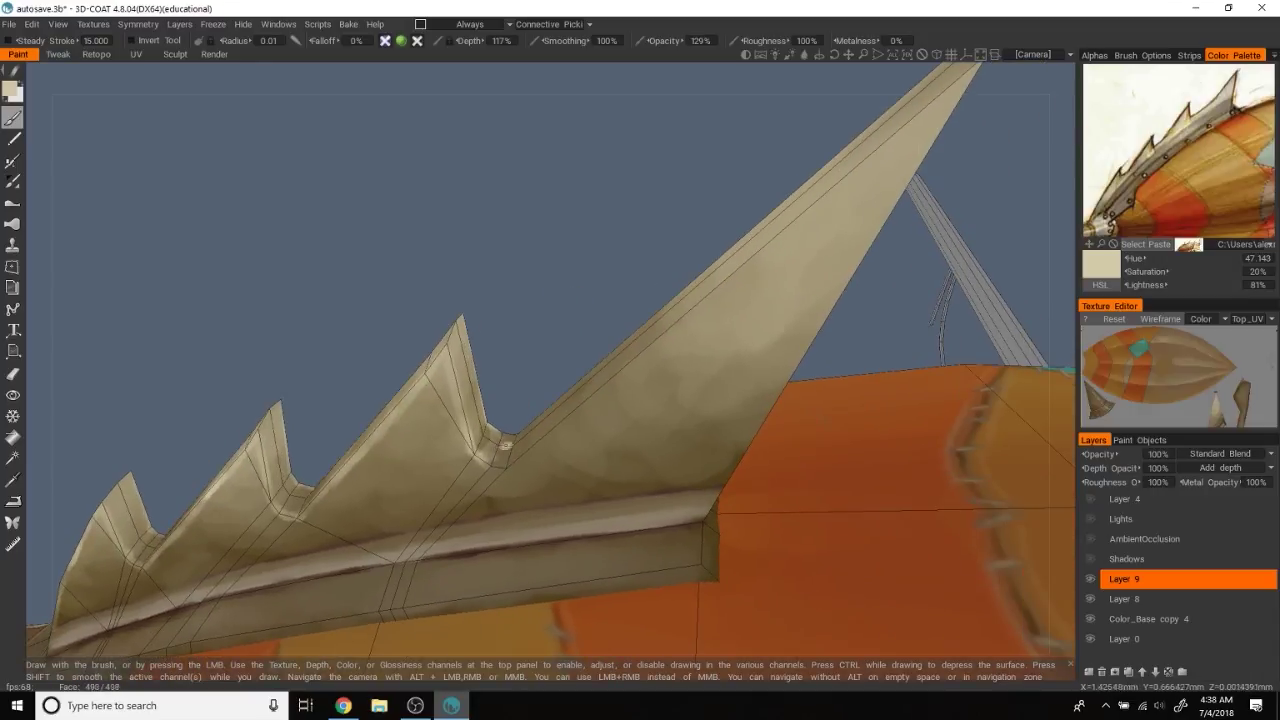
From below the fin, paint a lighter highlight stroke along the tall spike's edge
alt+drag(521, 311, 600, 280)
alt+drag(660, 240, 595, 343)
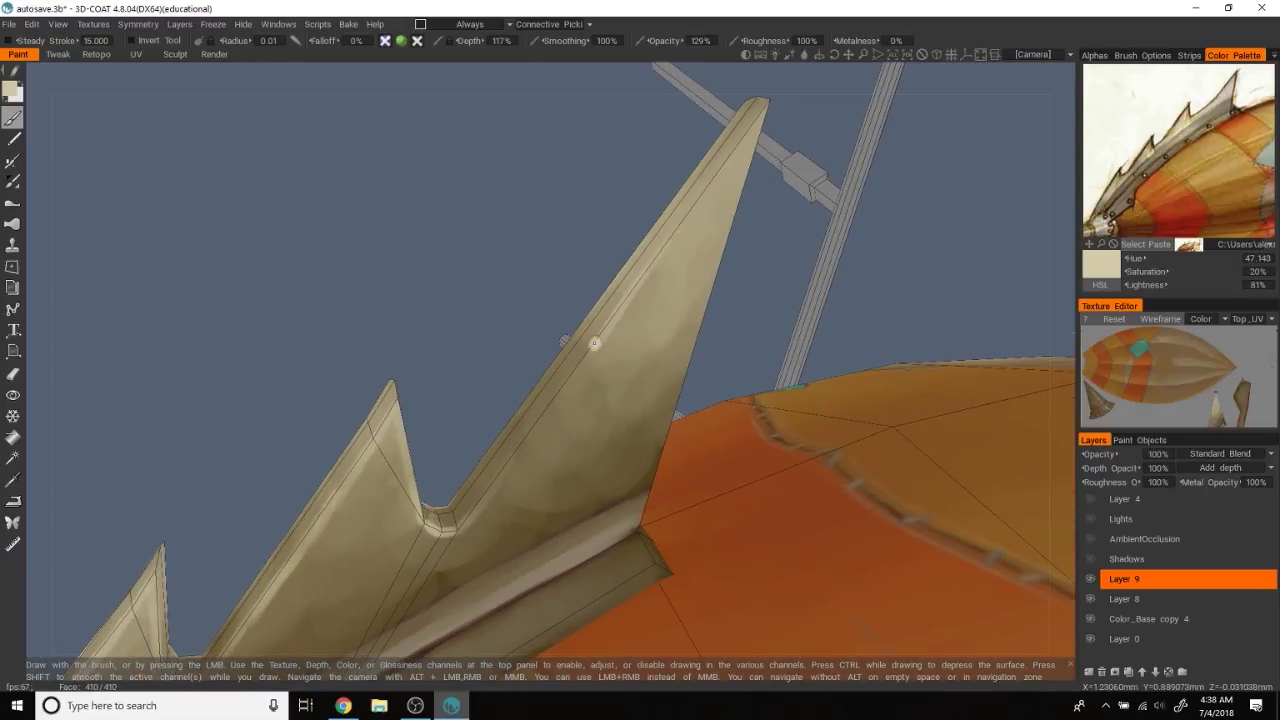
alt+drag(509, 269, 610, 292)
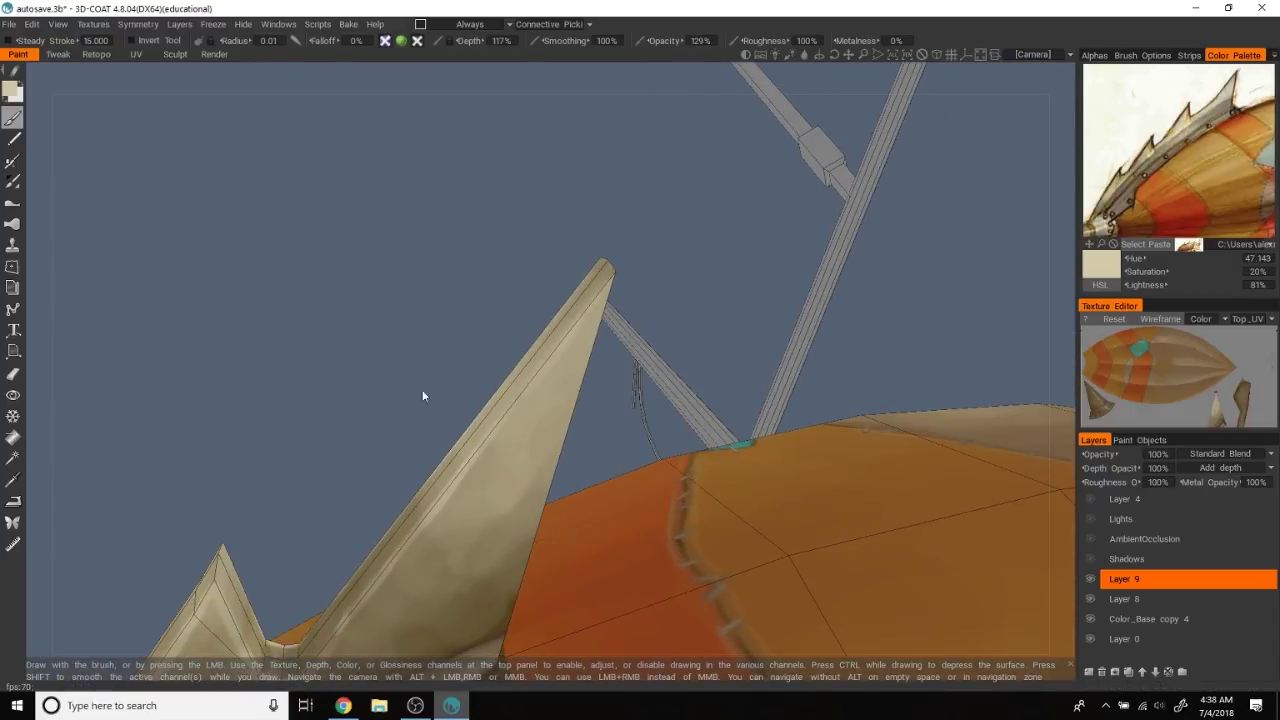
alt+drag(463, 438, 621, 347)
drag(541, 314, 503, 456)
mouse_move(489, 530)
alt+mouse_down()
mouse_move(643, 477)
mouse_move(794, 297)
mouse_move(773, 292)
mouse_move(766, 351)
alt+mouse_up()
Sample a darker grey from the model, then pick a lighter tan from the reference image
key(v)
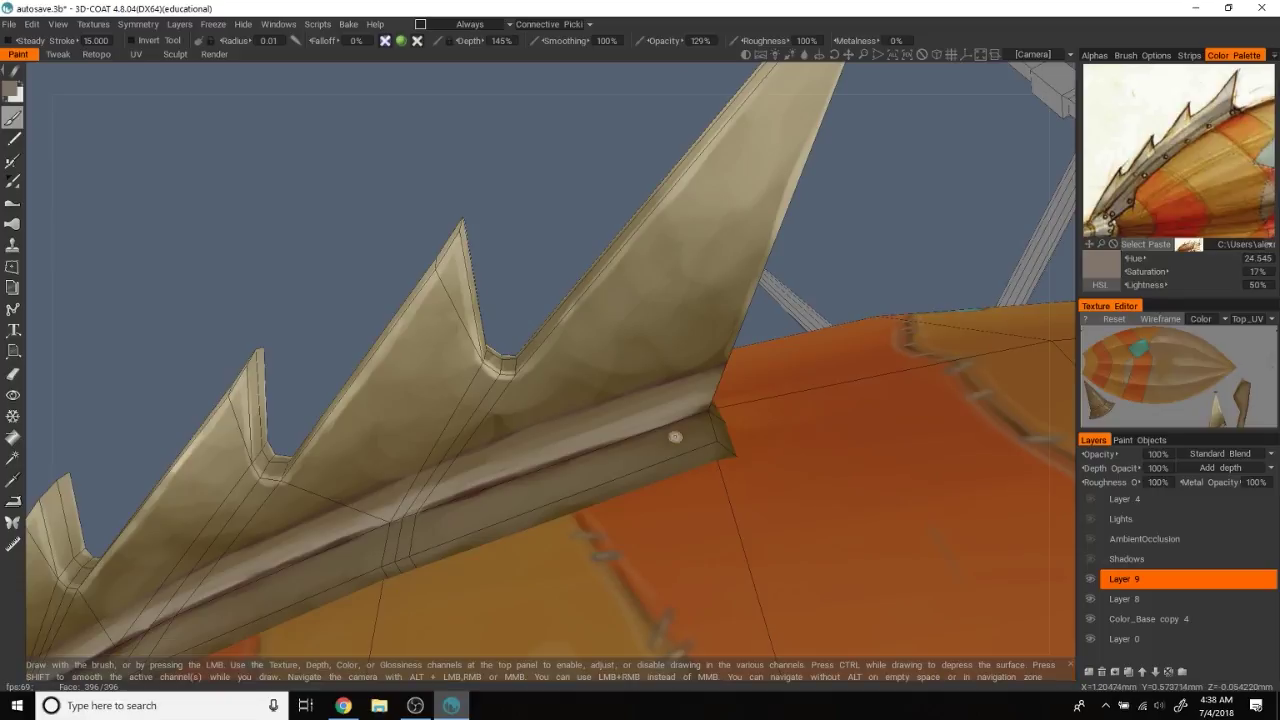
mouse_move(670, 455)
alt+mouse_down()
mouse_move(807, 325)
mouse_move(816, 240)
mouse_move(800, 150)
alt+mouse_up()
click(1188, 128)
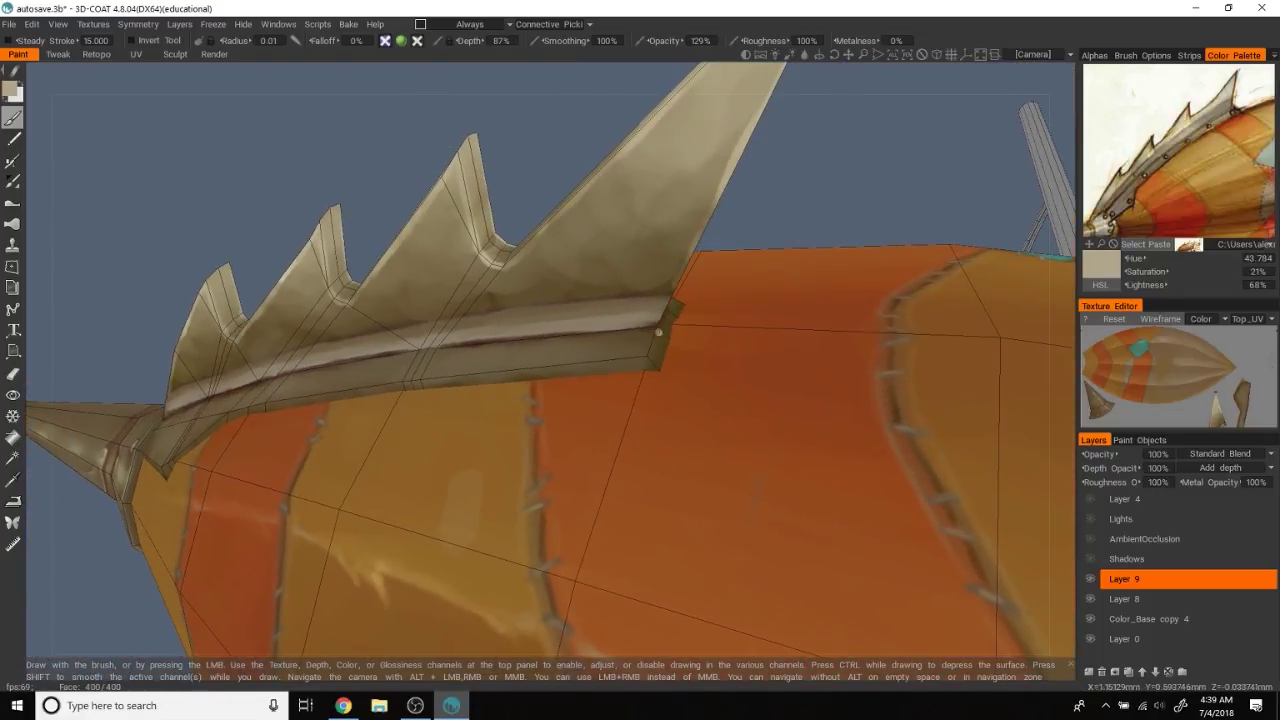
alt+drag(655, 353, 631, 358)
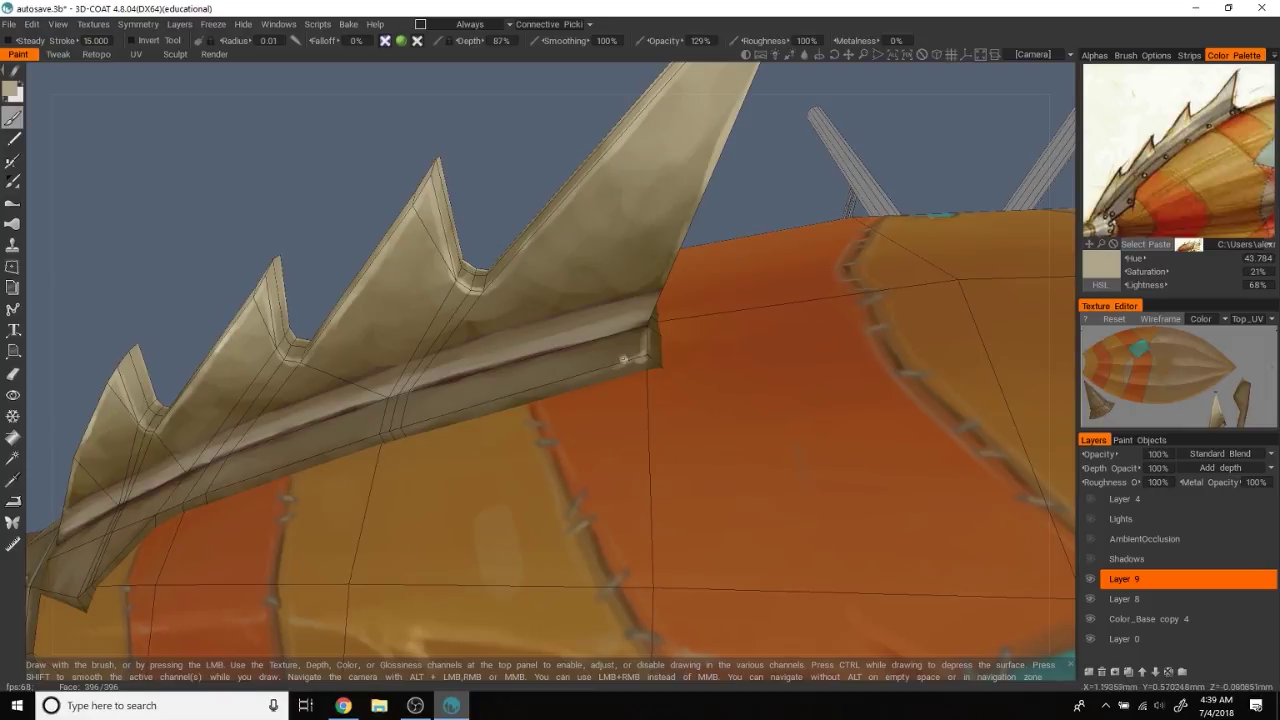
alt+drag(767, 210, 842, 186)
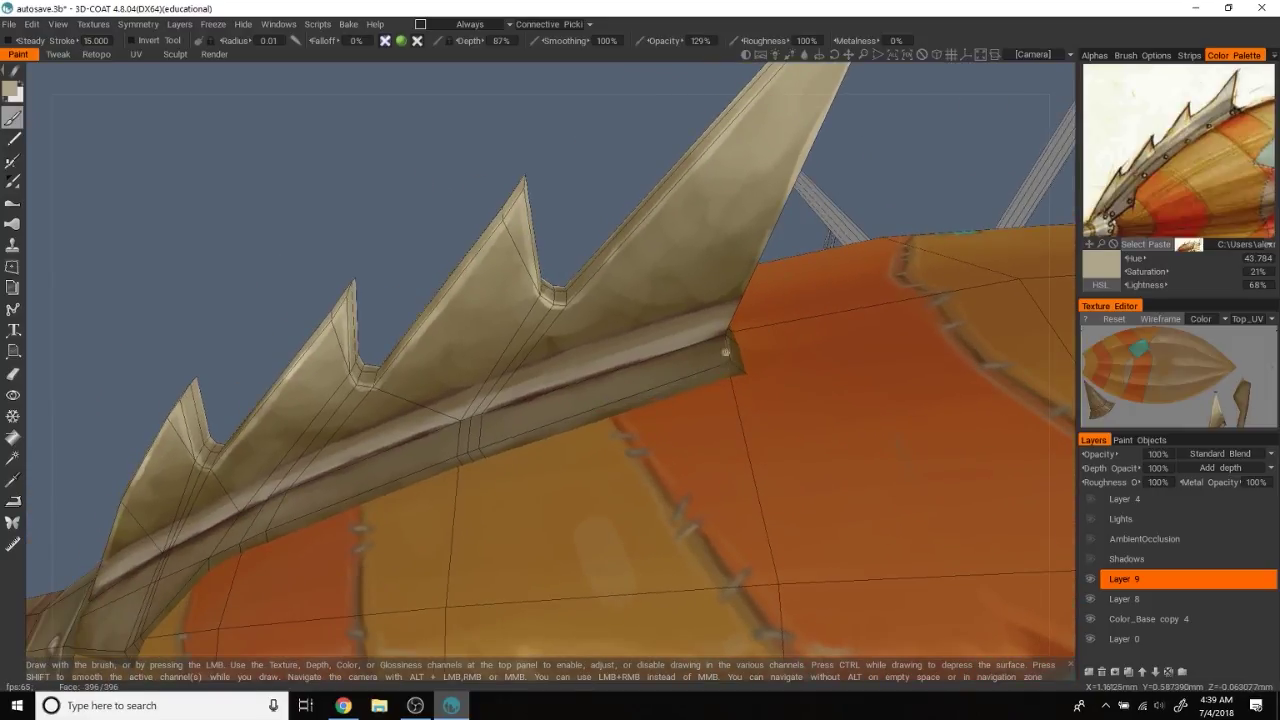
Orbit in on the fin's base, then pull back to view the whole balloon hull
alt+drag(506, 340, 570, 325)
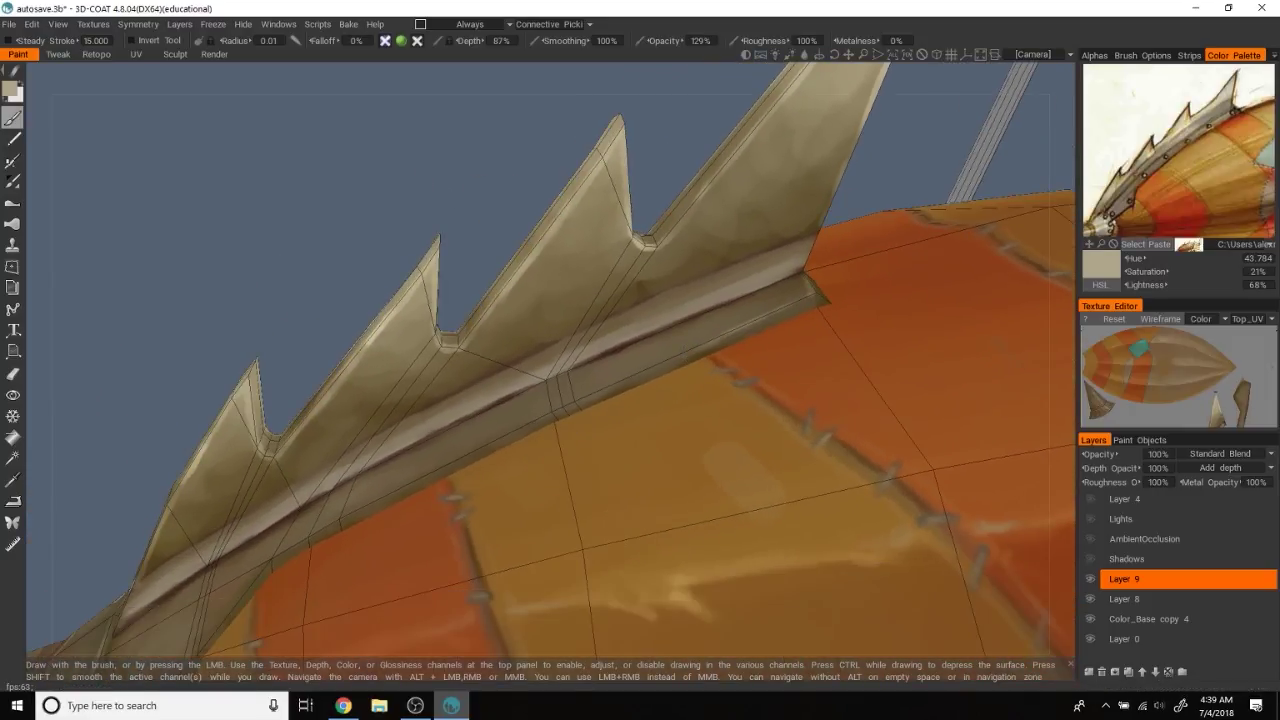
mouse_move(604, 386)
alt+mouse_down()
mouse_move(476, 164)
mouse_move(483, 525)
alt+mouse_up()
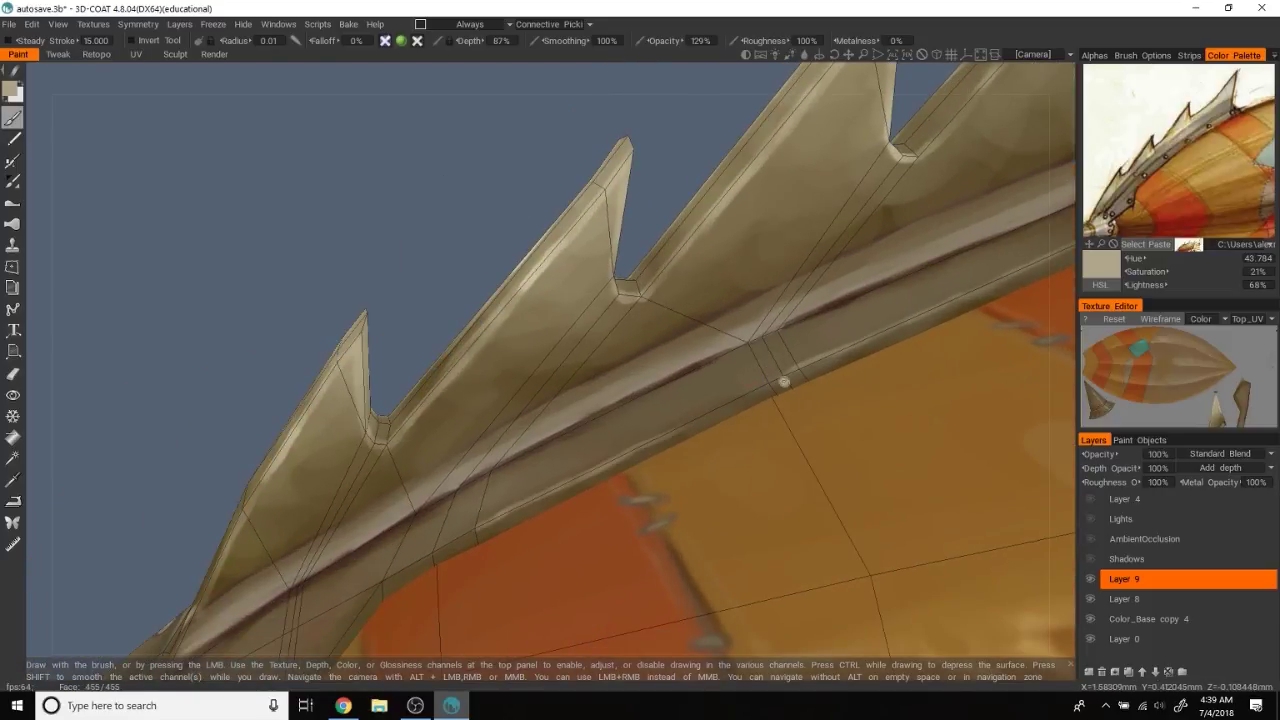
mouse_move(434, 240)
alt+mouse_down()
mouse_move(417, 246)
mouse_move(687, 344)
alt+mouse_up()
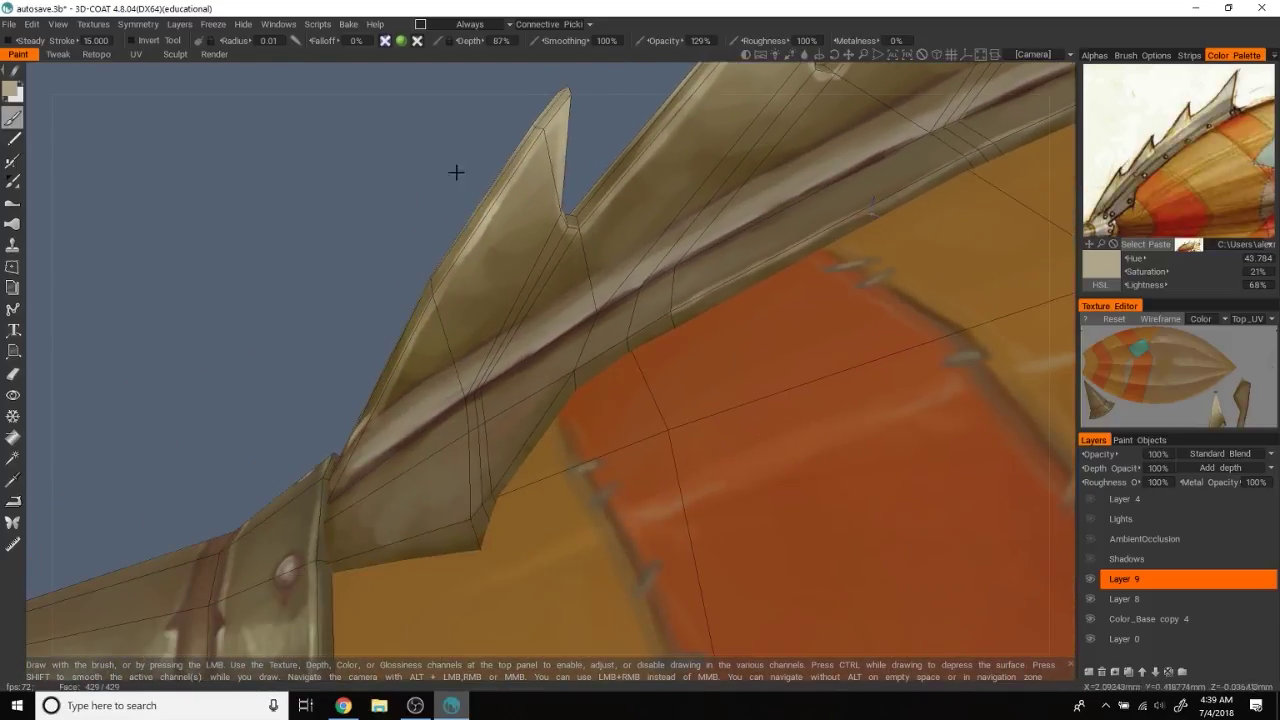
mouse_move(510, 504)
alt+mouse_down()
mouse_move(320, 314)
mouse_move(482, 500)
alt+mouse_up()
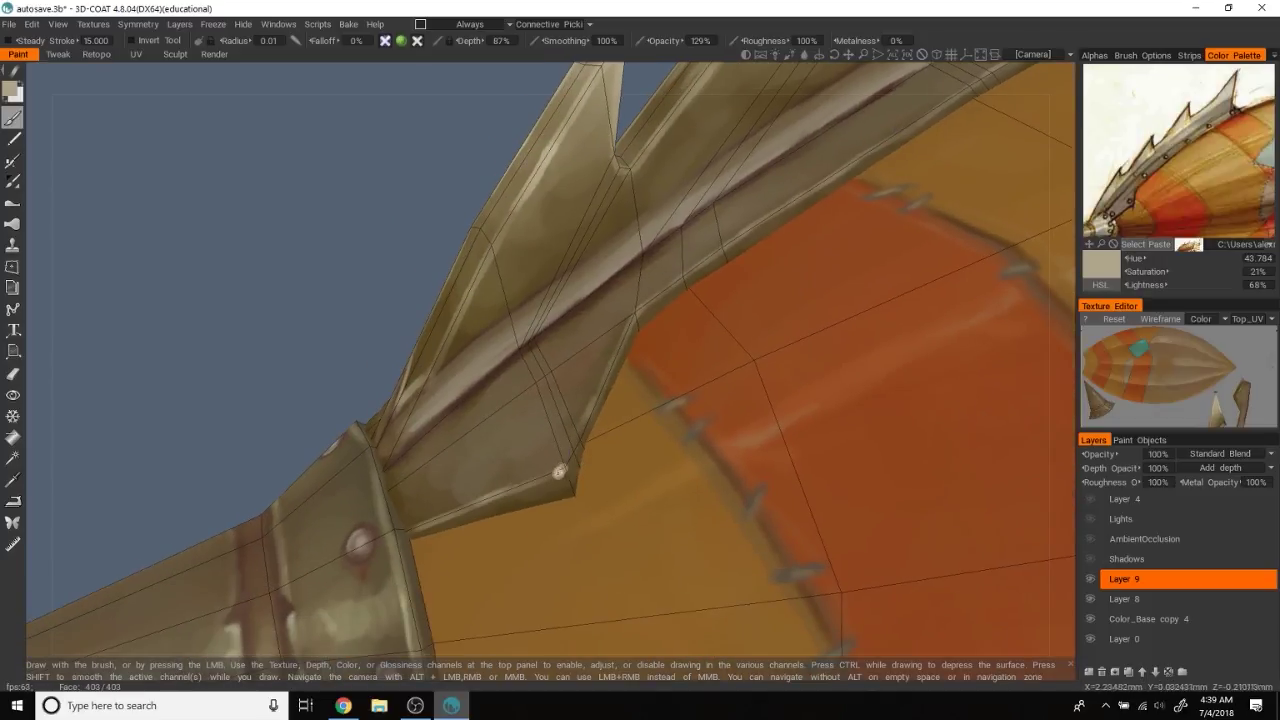
alt+drag(581, 434, 512, 392)
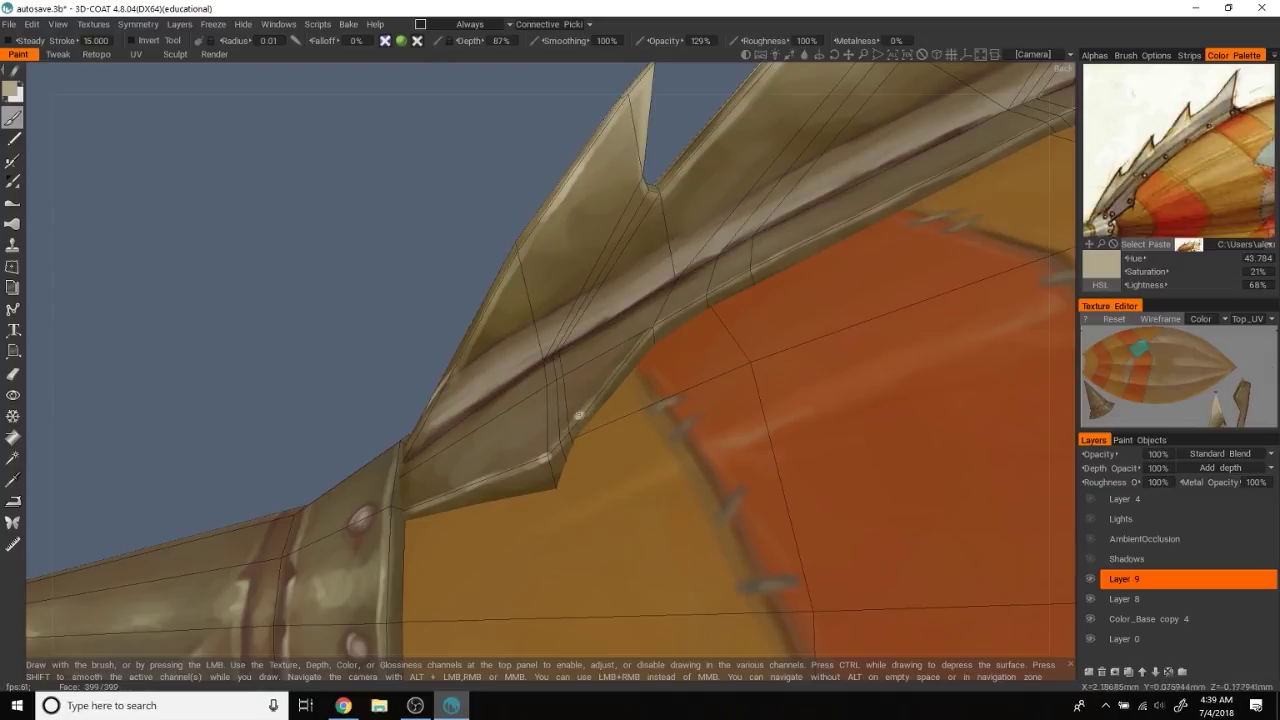
mouse_move(388, 315)
alt+mouse_down()
mouse_move(309, 274)
mouse_move(549, 189)
mouse_move(532, 282)
alt+mouse_up()
Zoom and orbit to frame the spiked fin and hull
scroll(530, 185, up, 3)
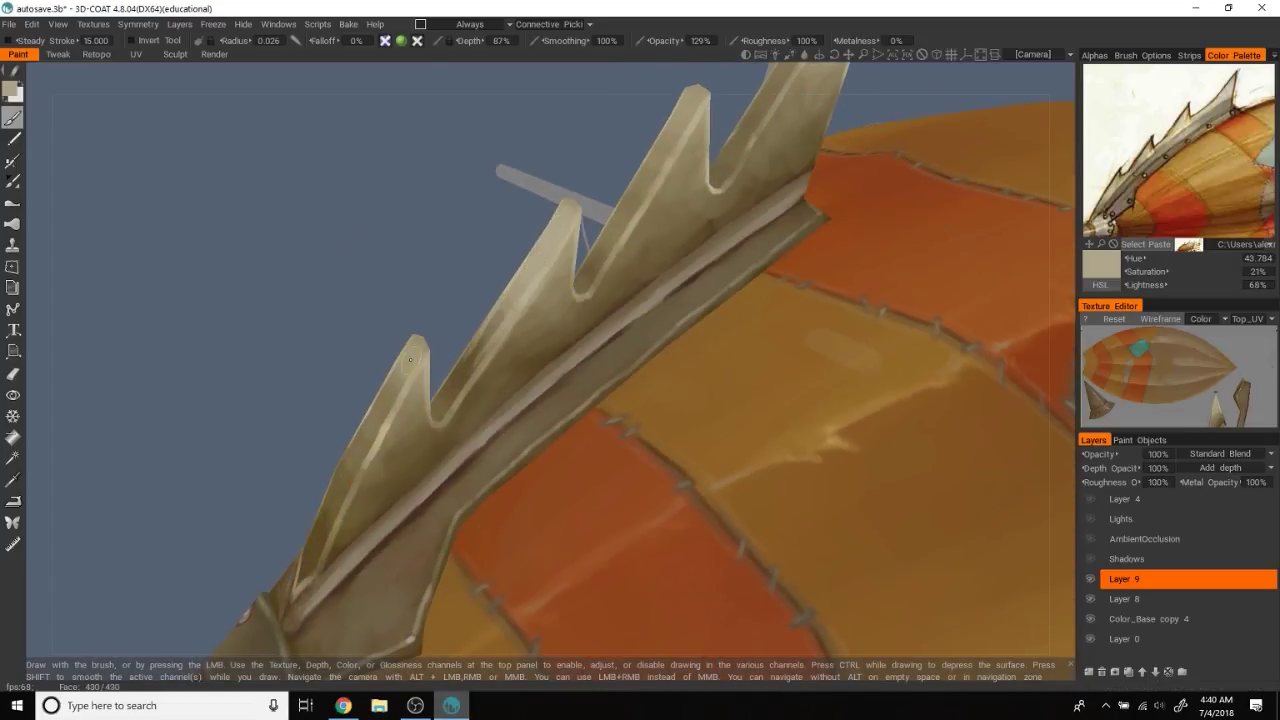
mouse_move(340, 251)
alt+mouse_down()
mouse_move(394, 251)
mouse_move(485, 300)
mouse_move(527, 290)
mouse_move(551, 196)
mouse_move(624, 173)
mouse_move(533, 212)
mouse_move(529, 238)
mouse_move(666, 192)
mouse_move(655, 211)
mouse_move(467, 250)
alt+mouse_up()
scroll(460, 323, down, 1)
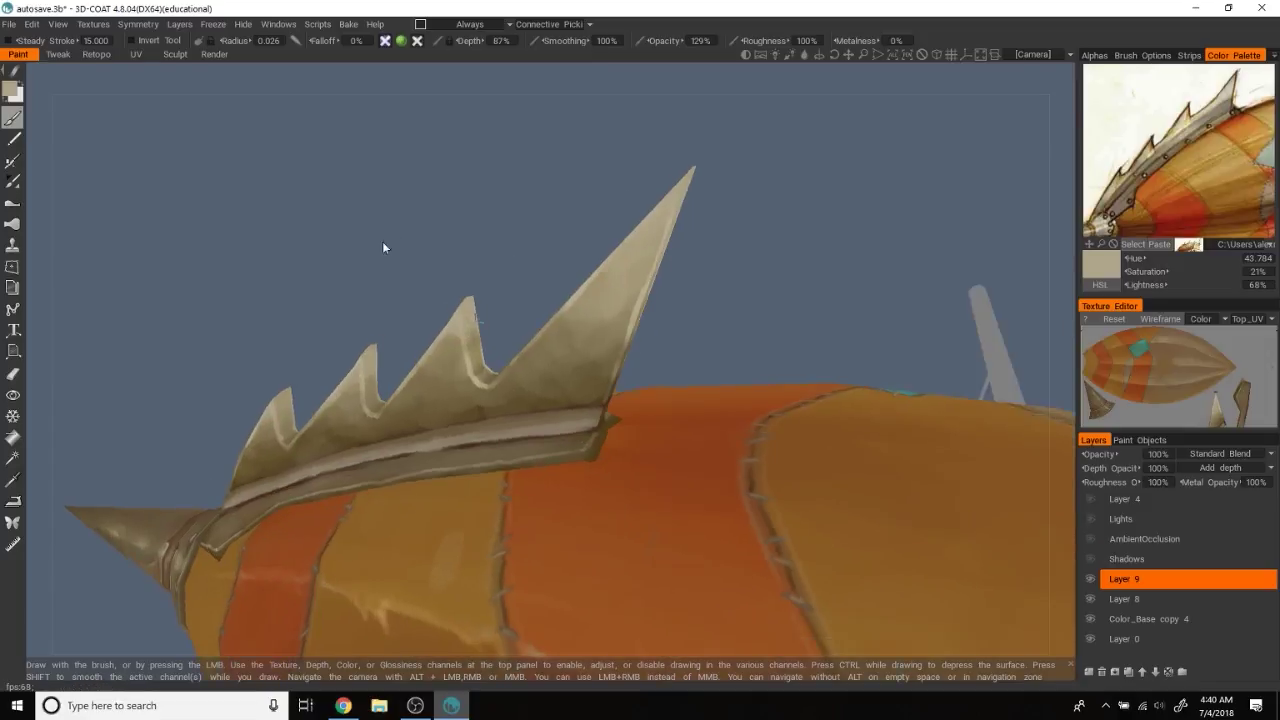
scroll(383, 244, down, 2)
scroll(430, 235, down, 2)
scroll(474, 229, down, 2)
scroll(506, 206, up, 3)
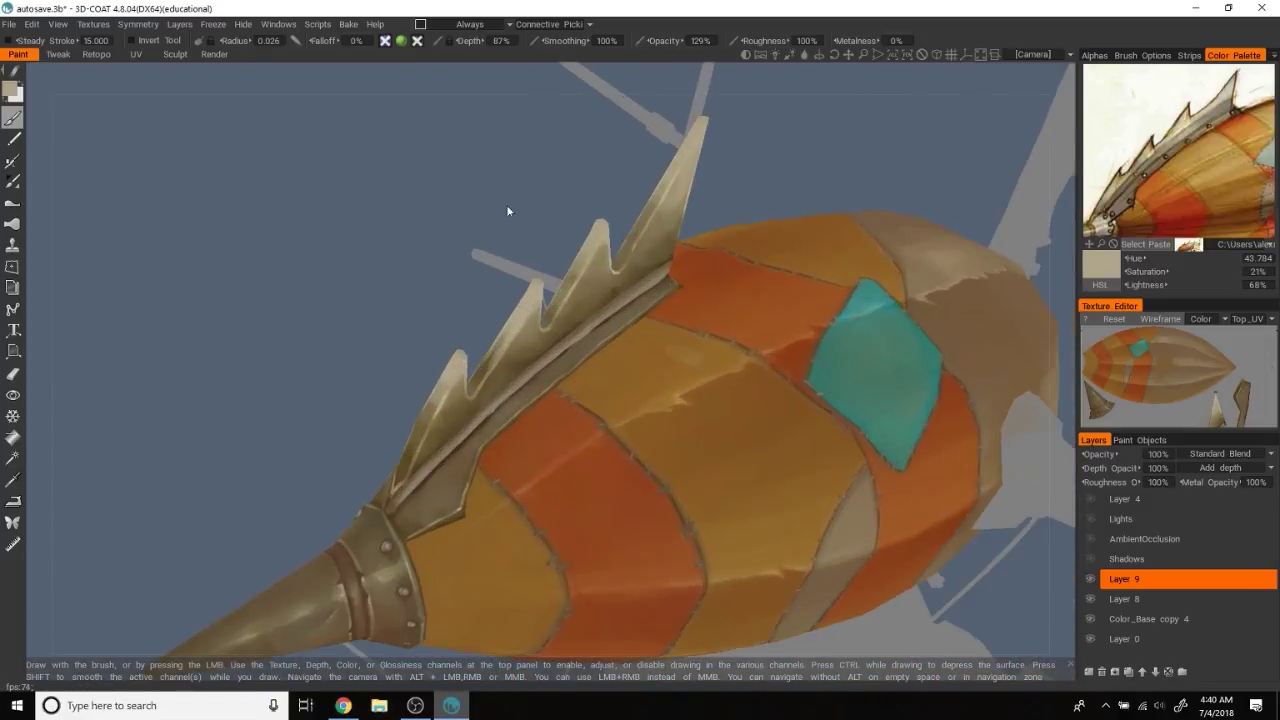
scroll(494, 204, up, 1)
scroll(437, 191, down, 4)
Orbit until the spiked ridge is well framed and shrink the brush for fine detail
mouse_move(437, 191)
alt+mouse_down()
mouse_move(363, 291)
mouse_move(503, 286)
alt+mouse_up()
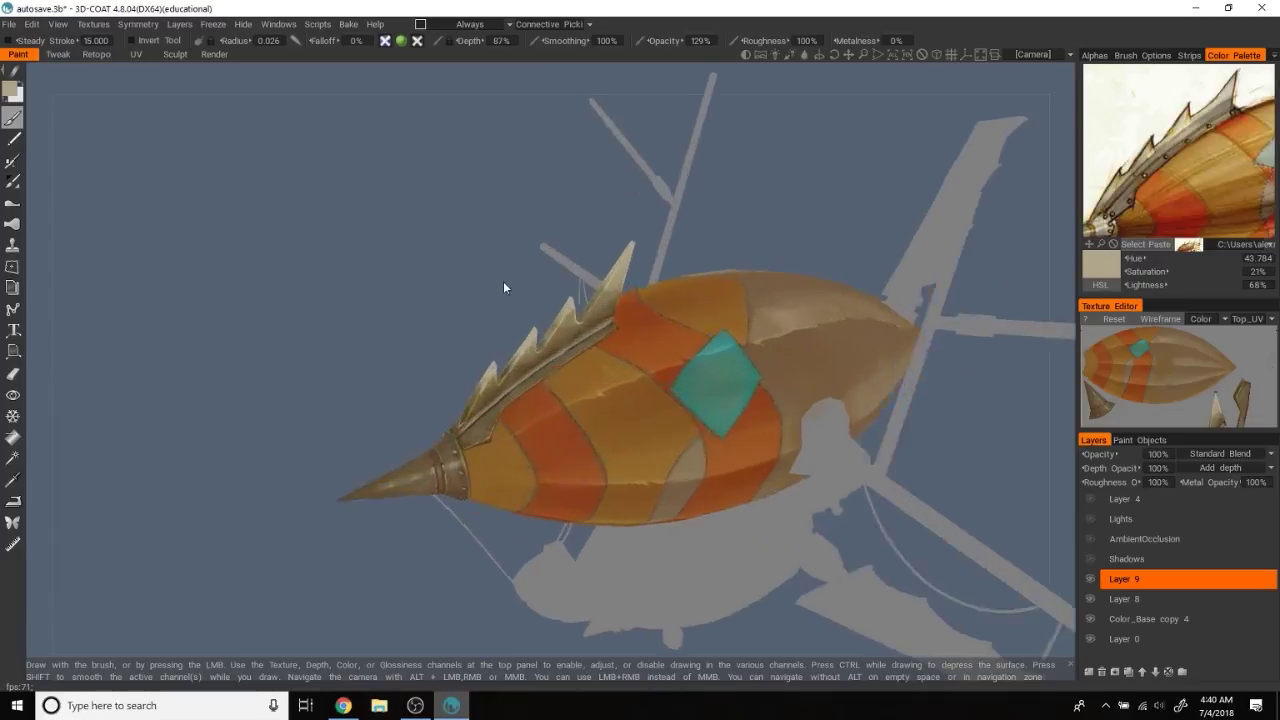
scroll(491, 337, up, 3)
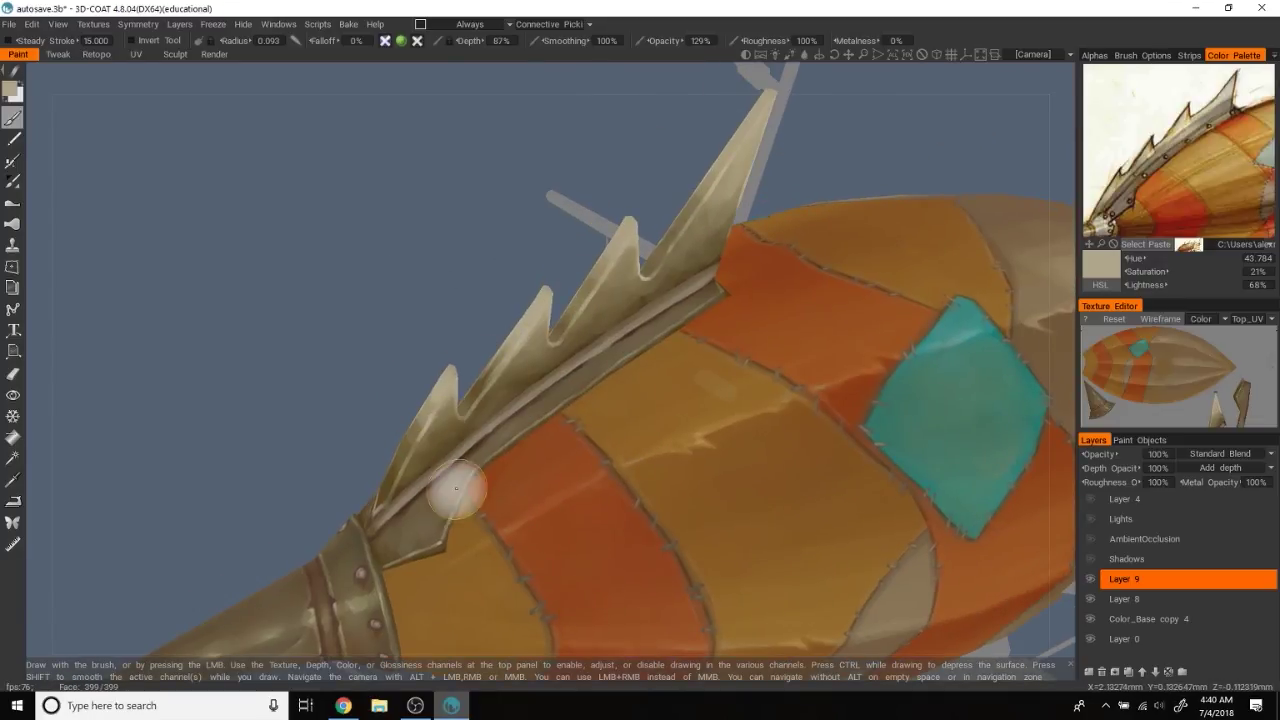
alt+drag(514, 349, 518, 242)
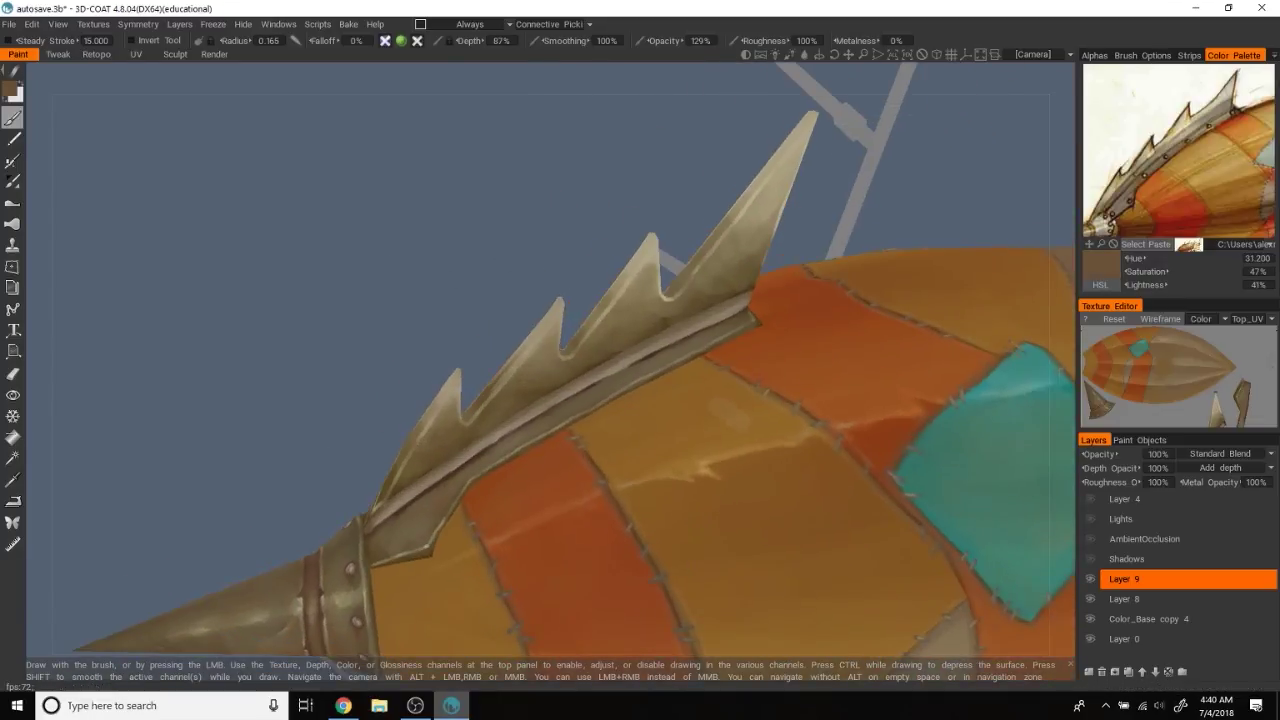
alt+drag(456, 346, 371, 486)
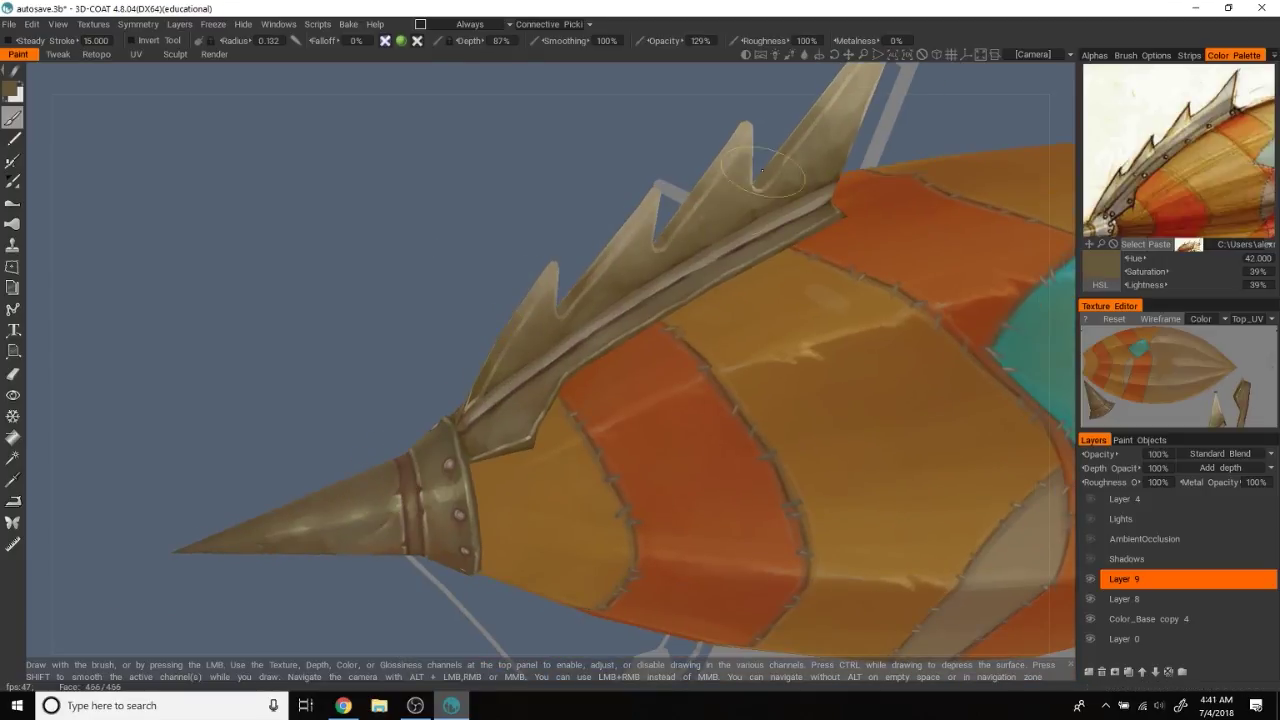
mouse_move(704, 175)
alt+mouse_down()
mouse_move(438, 348)
mouse_move(470, 477)
mouse_move(600, 245)
mouse_move(617, 257)
mouse_move(580, 393)
mouse_move(490, 248)
mouse_move(604, 396)
mouse_move(814, 279)
mouse_move(554, 297)
mouse_move(486, 251)
mouse_move(583, 214)
mouse_move(561, 421)
alt+mouse_up()
right_drag(561, 421, 500, 421)
alt+drag(589, 227, 617, 305)
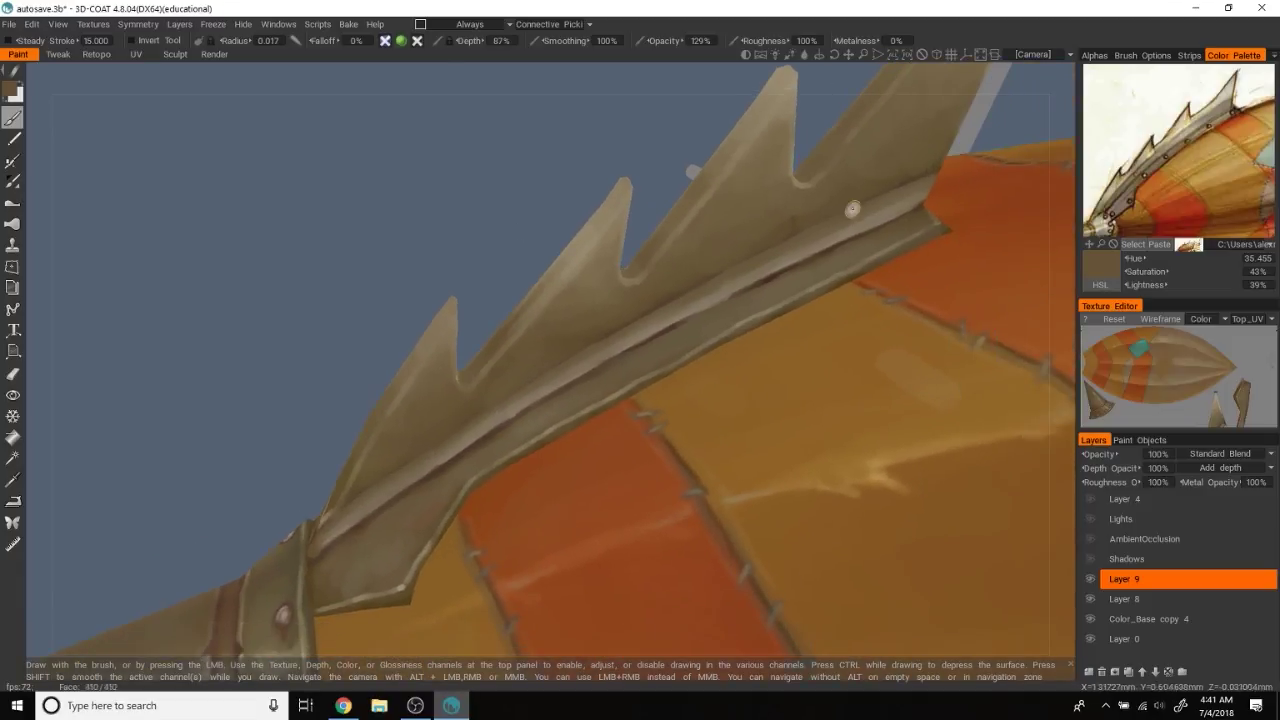
Sample a light beige and dab it onto a spike and its tip
key(v)
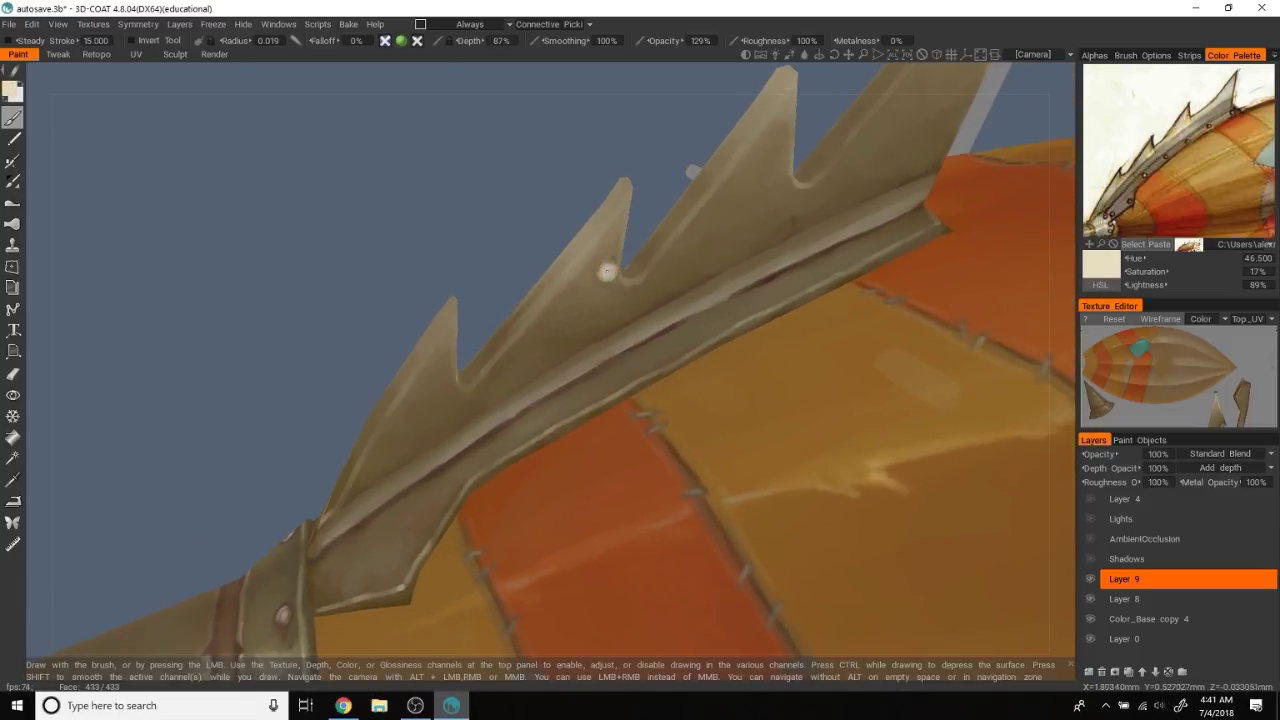
right_drag(606, 271, 626, 271)
drag(570, 305, 566, 258)
mouse_move(430, 340)
alt+mouse_down()
mouse_move(406, 179)
mouse_move(409, 205)
mouse_move(561, 271)
mouse_move(571, 332)
alt+mouse_up()
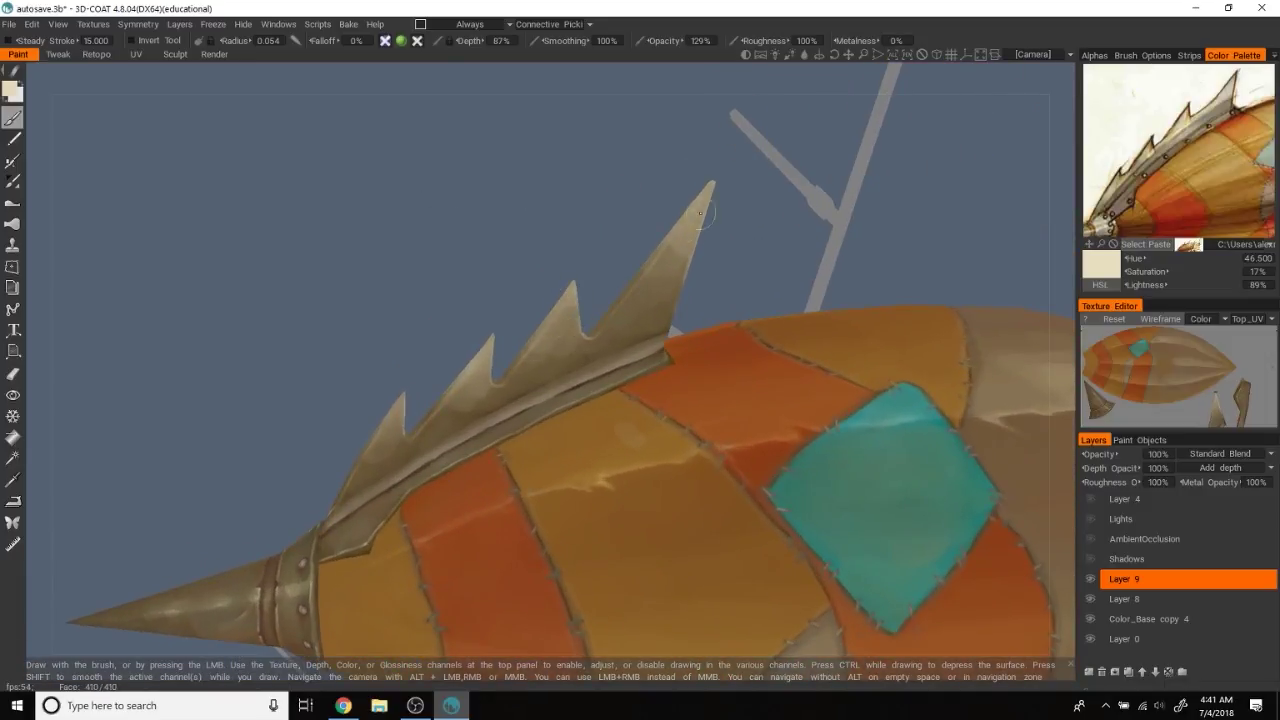
alt+drag(703, 213, 529, 371)
right_drag(529, 371, 560, 349)
drag(589, 329, 556, 366)
With a smaller brush, highlight a spike, the ridge band and the tall spike's left edge
right_drag(556, 366, 565, 379)
mouse_move(562, 387)
mouse_down()
mouse_move(620, 360)
mouse_move(543, 437)
mouse_up()
scroll(540, 215, down, 5)
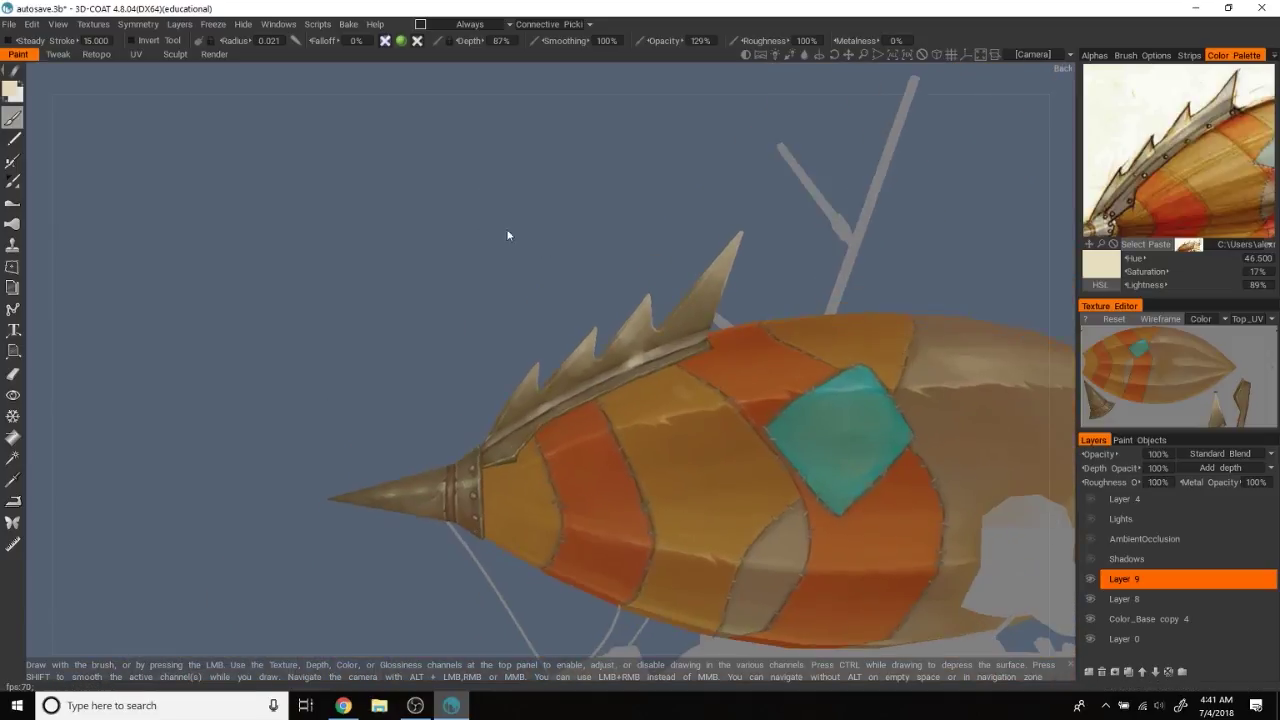
scroll(500, 232, up, 5)
right_drag(622, 346, 632, 356)
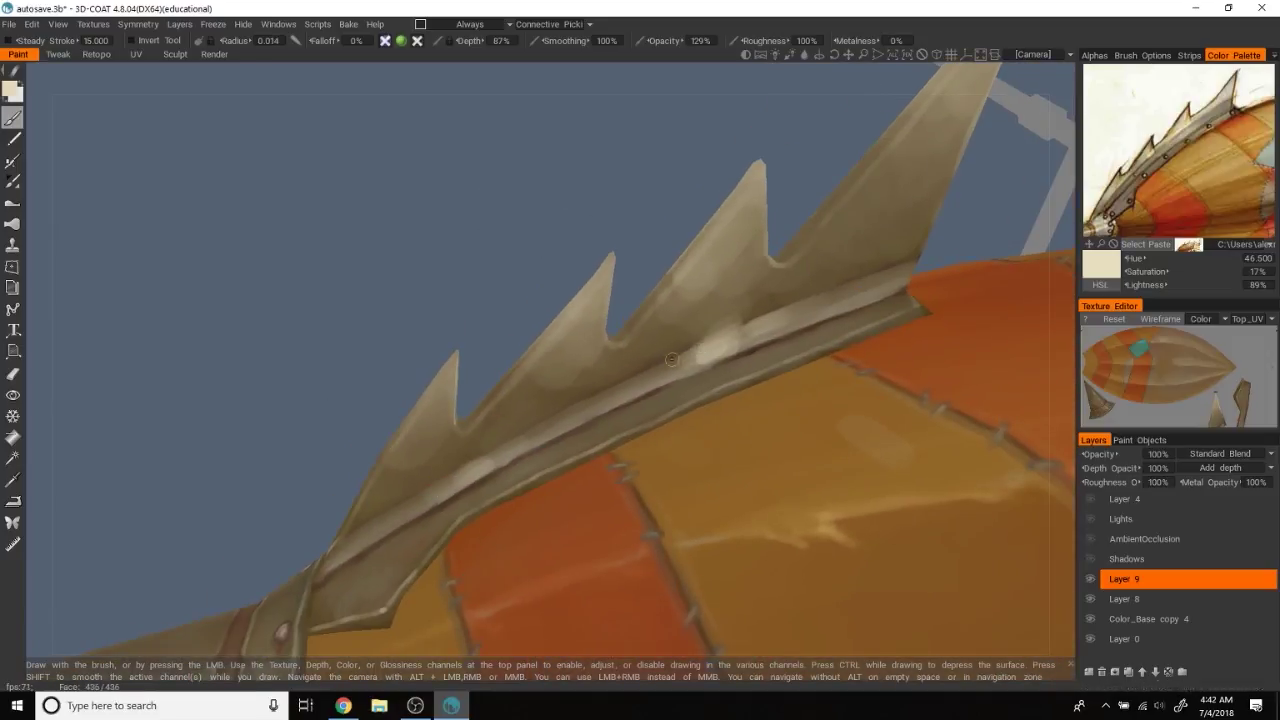
drag(693, 353, 690, 353)
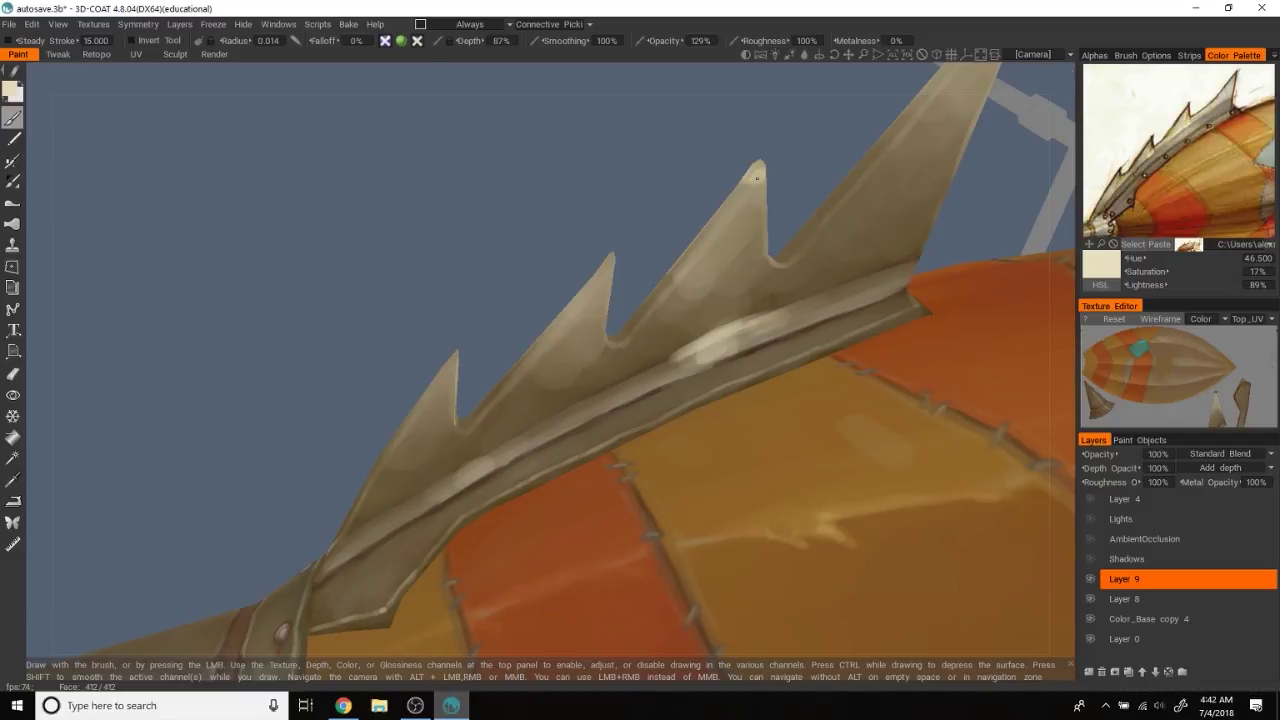
drag(756, 178, 617, 358)
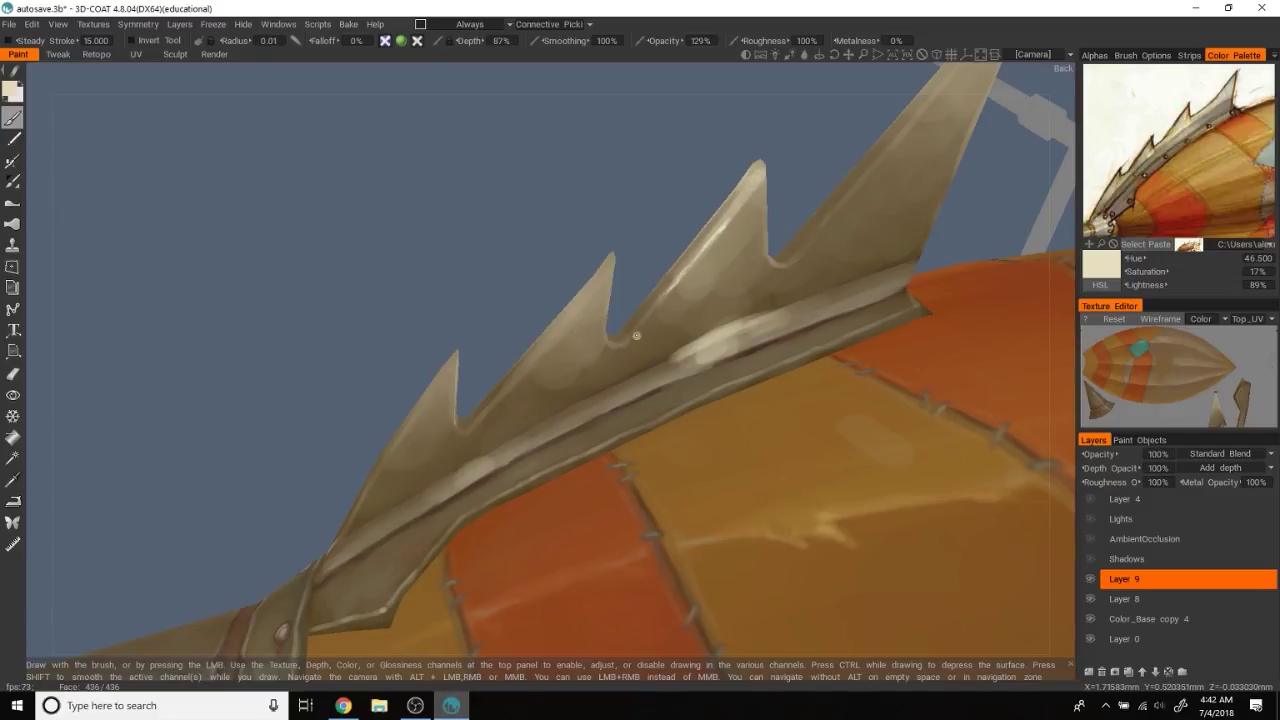
Re-angle the view, enlarge the brush and brighten another spike tip
middle_drag(536, 351, 551, 336)
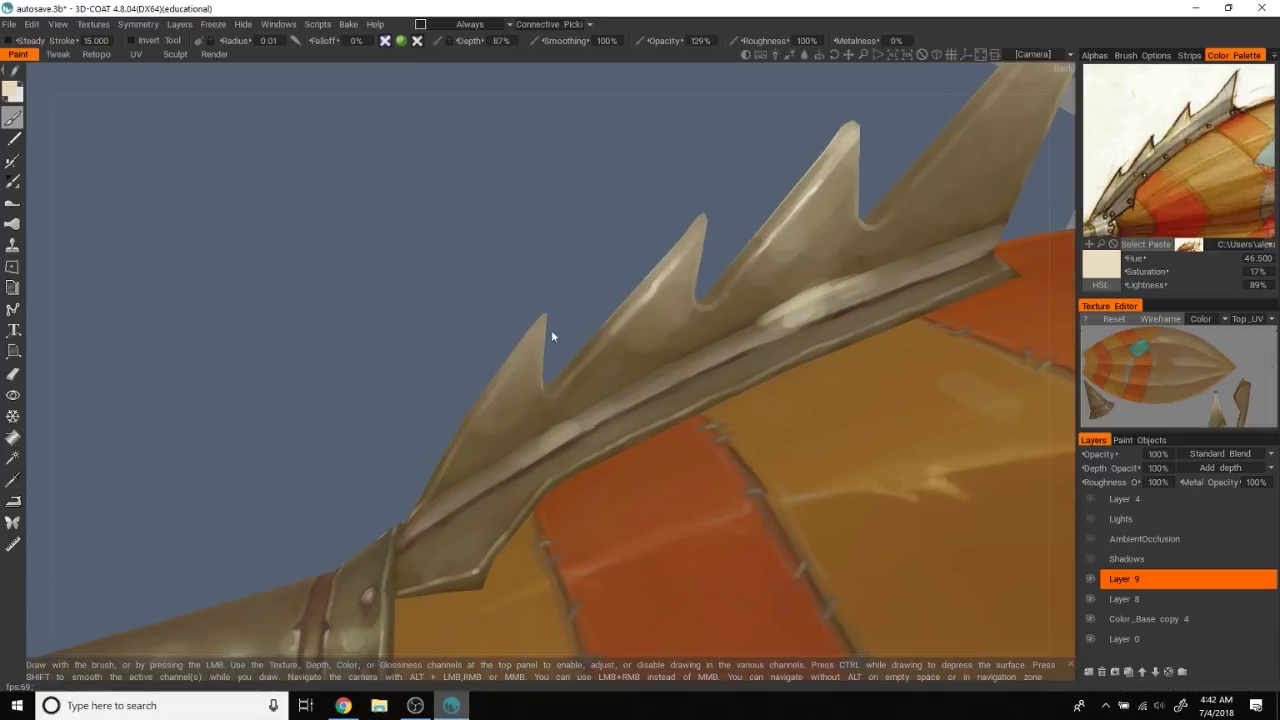
mouse_move(433, 324)
mouse_down()
mouse_move(483, 317)
mouse_move(497, 390)
mouse_up()
right_drag(516, 306, 530, 306)
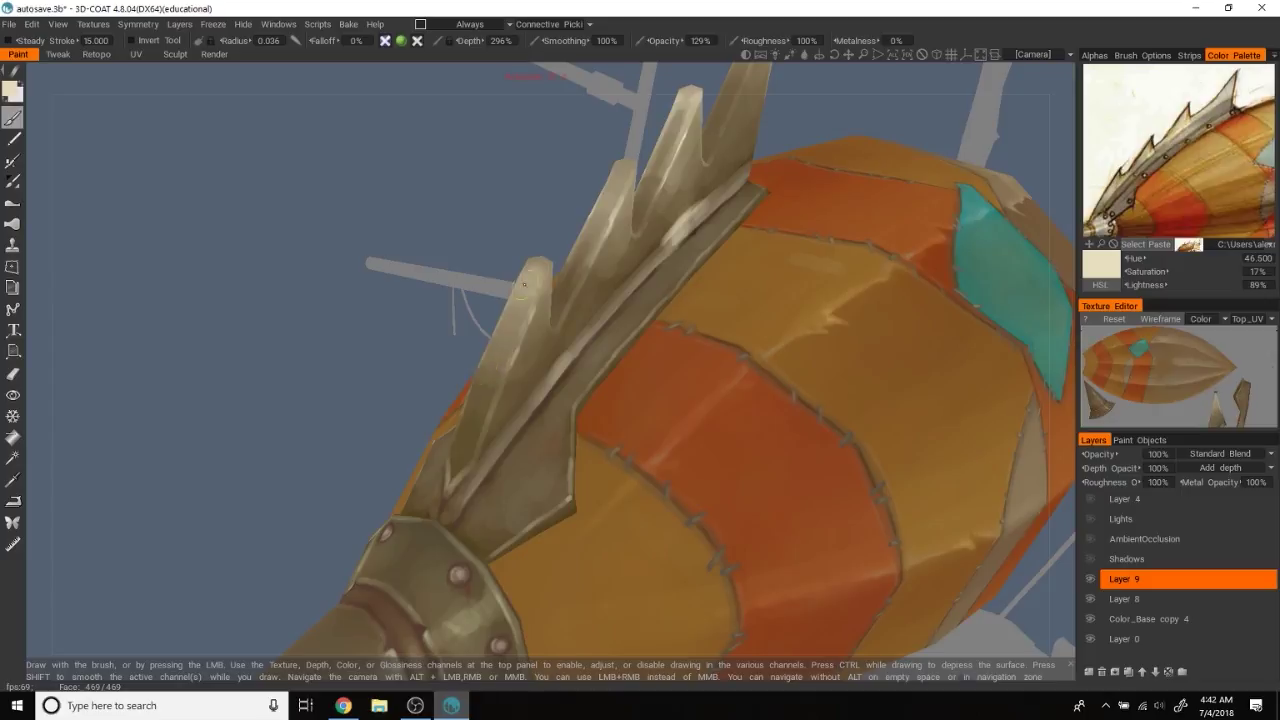
drag(470, 430, 461, 304)
mouse_move(488, 462)
mouse_down()
mouse_move(580, 243)
mouse_move(557, 348)
mouse_up()
mouse_move(554, 200)
mouse_down()
mouse_move(716, 130)
mouse_move(620, 291)
mouse_move(752, 112)
mouse_up()
Enlarge the brush, sample a dark brown and view the whole airship
scroll(766, 168, down, 5)
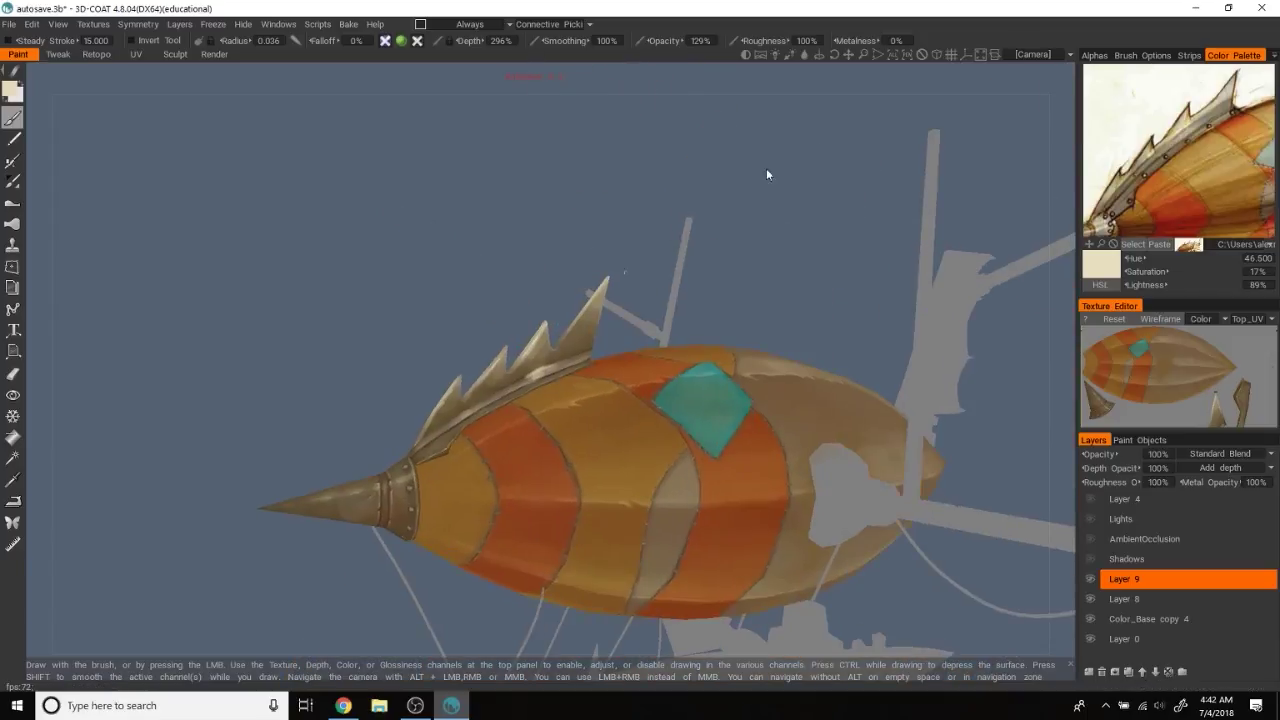
scroll(846, 177, up, 2)
scroll(554, 322, up, 5)
key(bracketright)
key(bracketright)
key(bracketright)
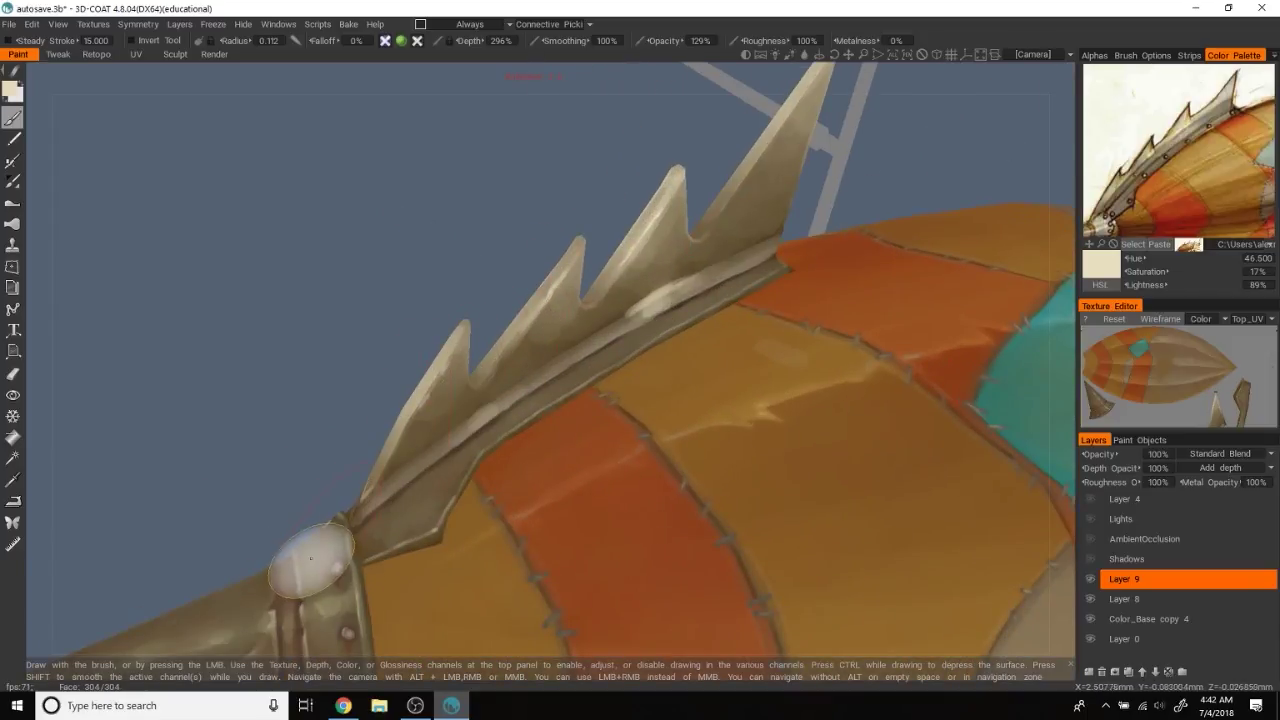
key(v)
scroll(428, 285, down, 3)
drag(343, 386, 352, 341)
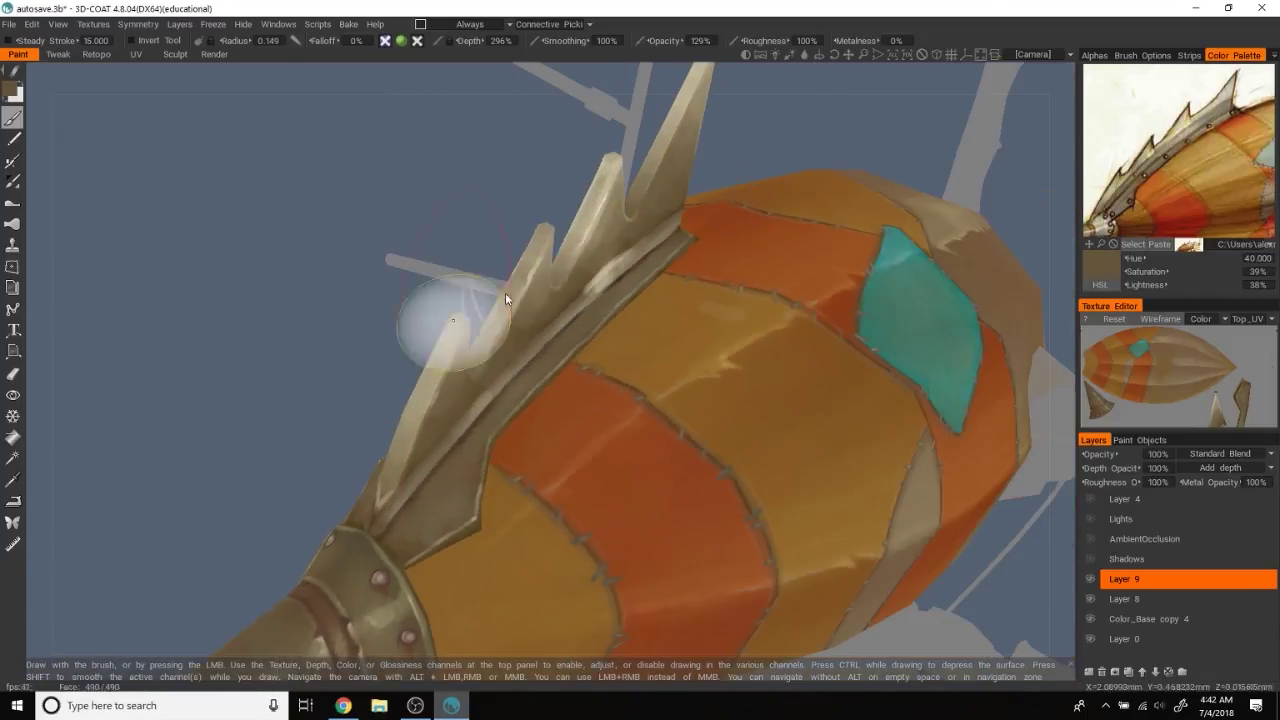
scroll(466, 316, up, 5)
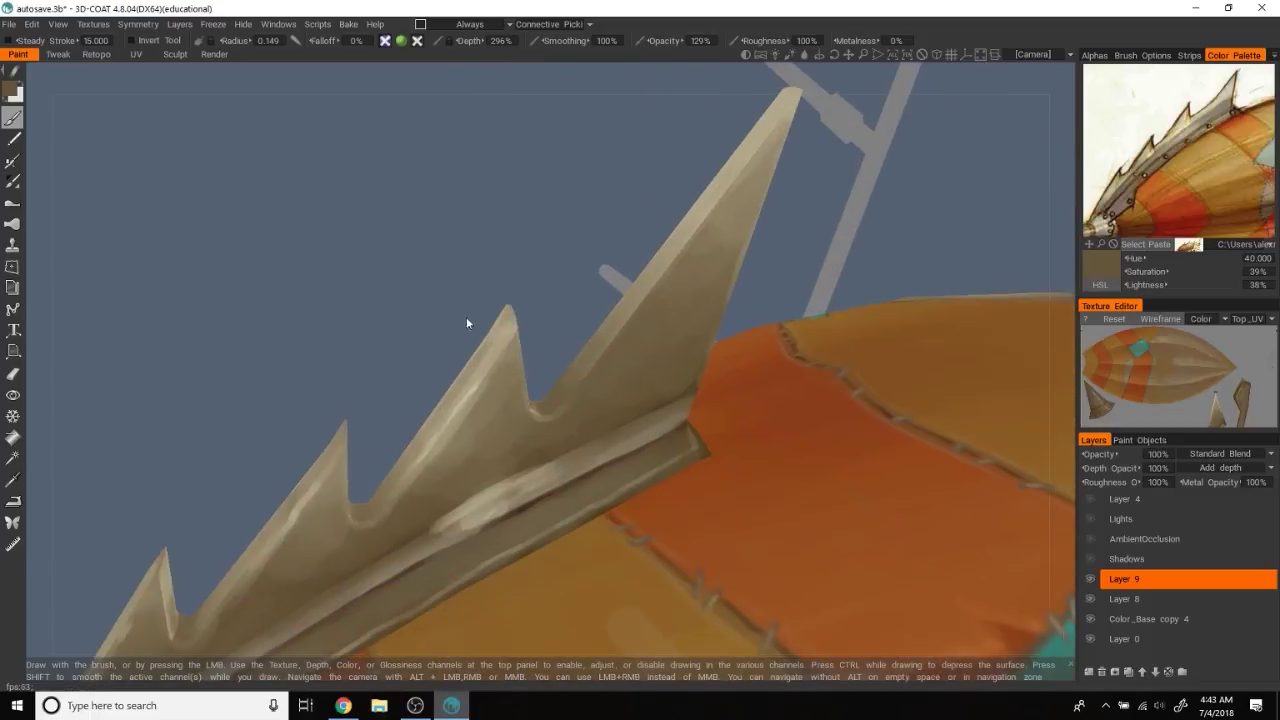
Shrink the brush, sample light and darker tans, and stroke the fin's lower edge
right_drag(571, 357, 563, 417)
key(v)
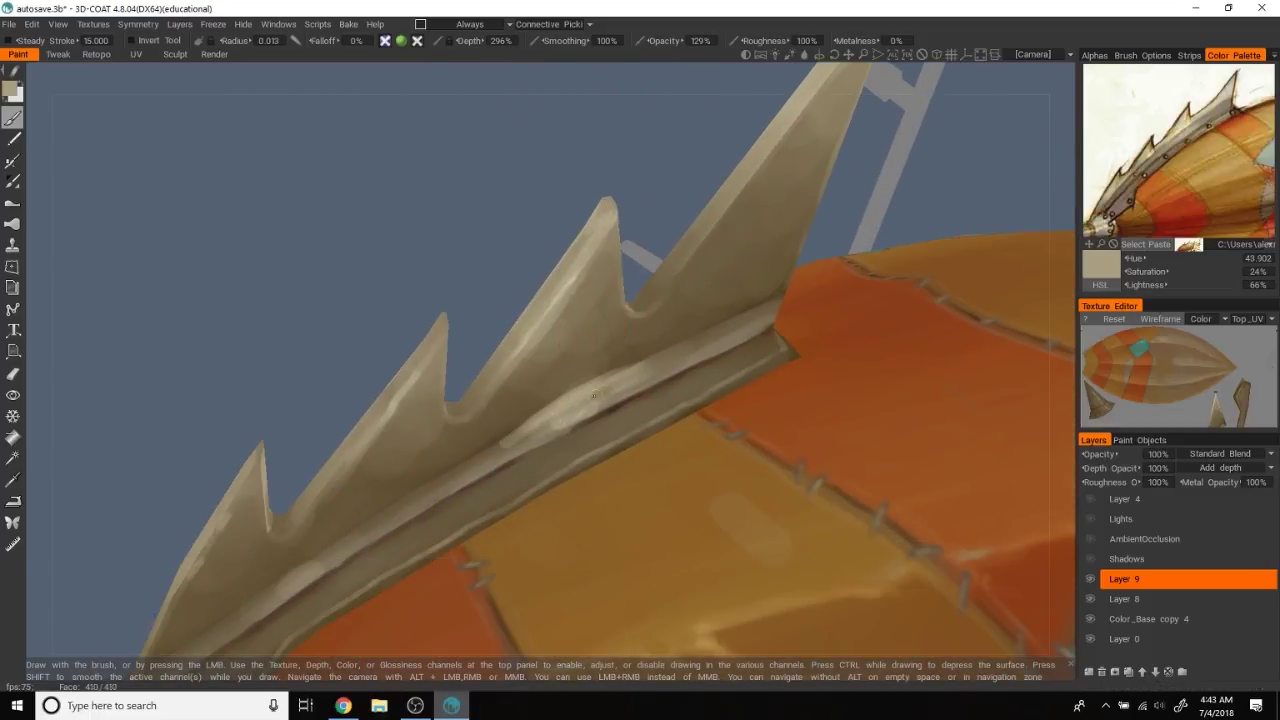
key(v)
key(v)
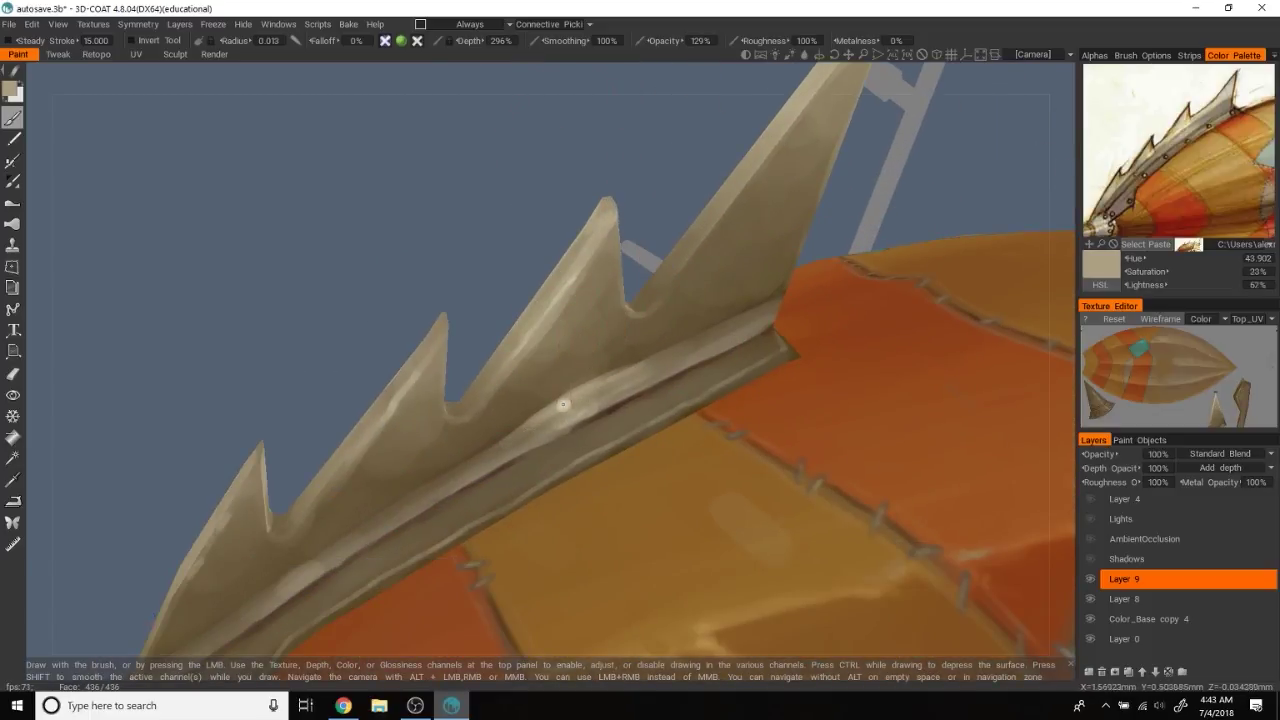
drag(466, 260, 466, 434)
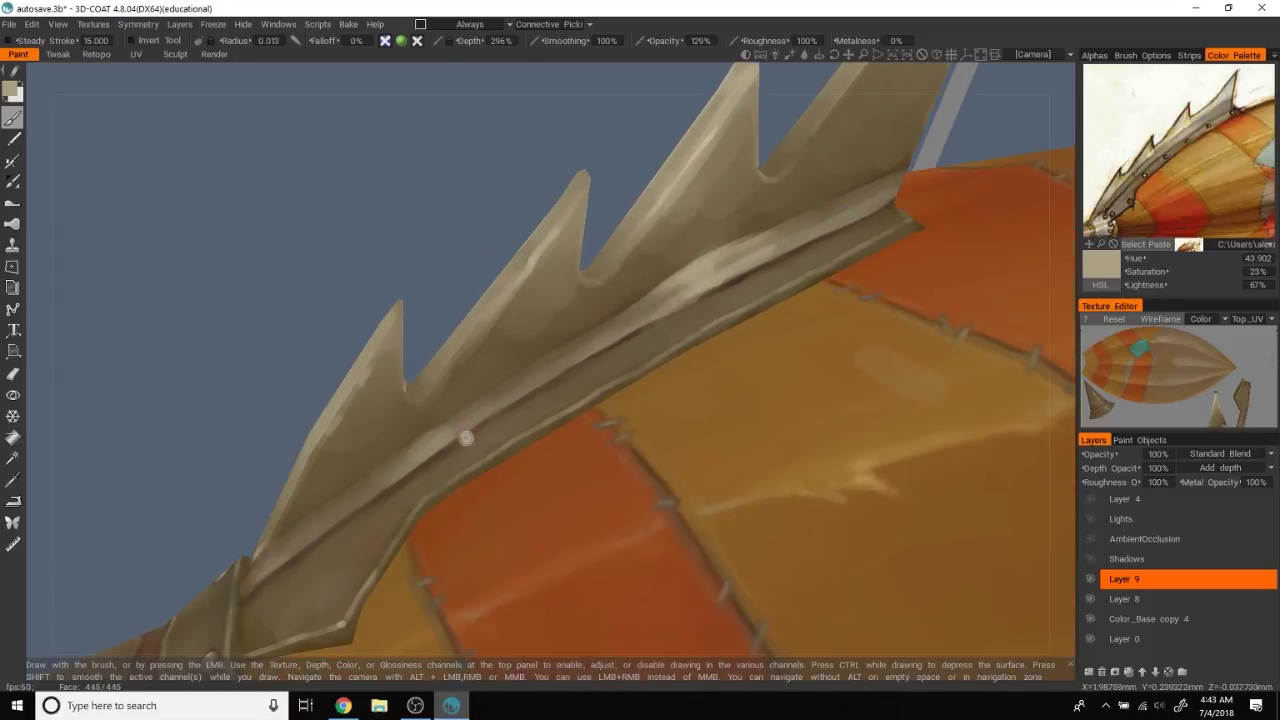
mouse_move(326, 509)
mouse_down()
mouse_move(428, 443)
mouse_move(459, 294)
mouse_move(415, 492)
mouse_up()
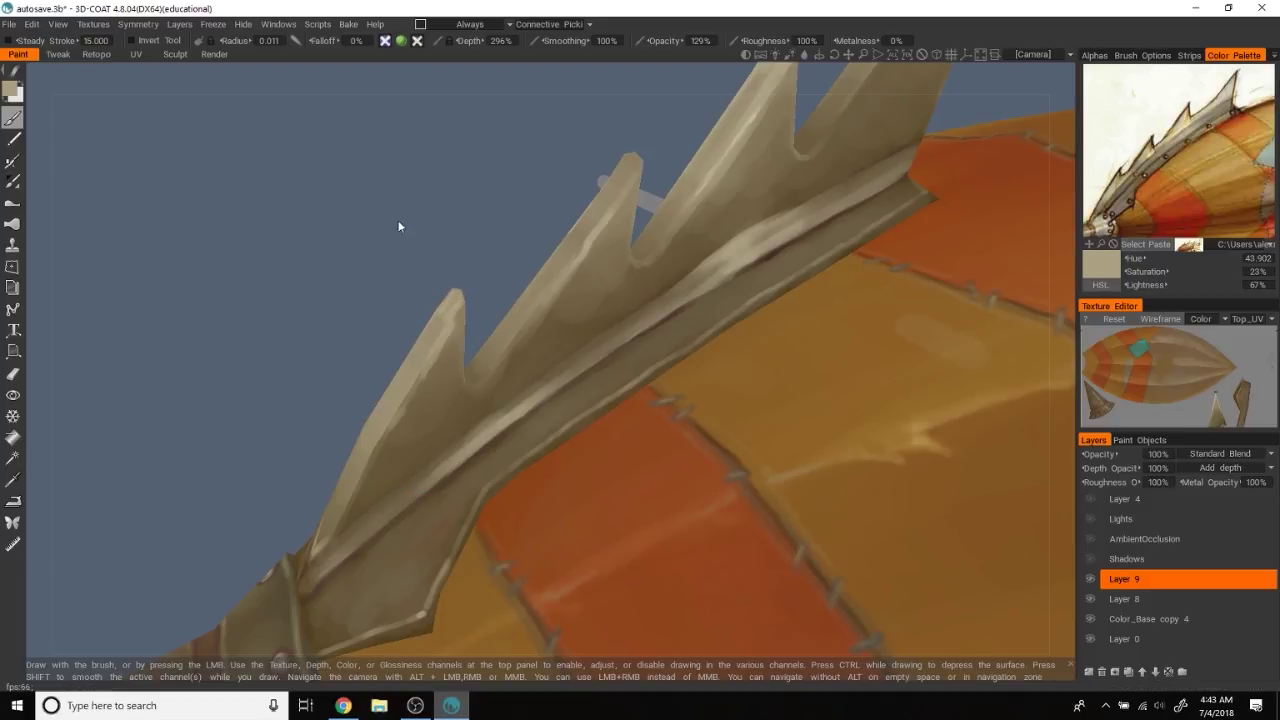
Add light tan strokes on a spike face and turn the fin upright
drag(416, 220, 537, 229)
scroll(537, 229, up, 5)
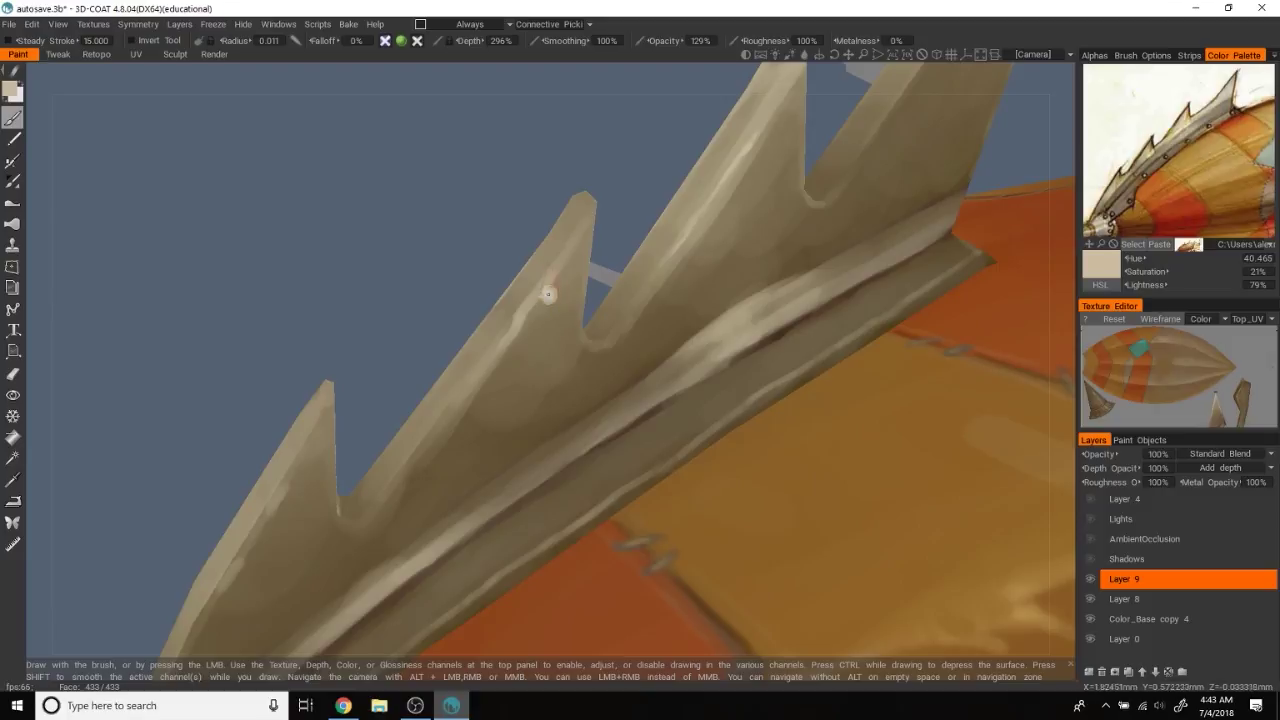
mouse_move(548, 293)
mouse_down()
mouse_move(540, 261)
mouse_move(585, 193)
mouse_up()
scroll(417, 262, down, 3)
mouse_move(417, 262)
mouse_down()
mouse_move(501, 367)
mouse_move(470, 438)
mouse_up()
scroll(494, 363, up, 3)
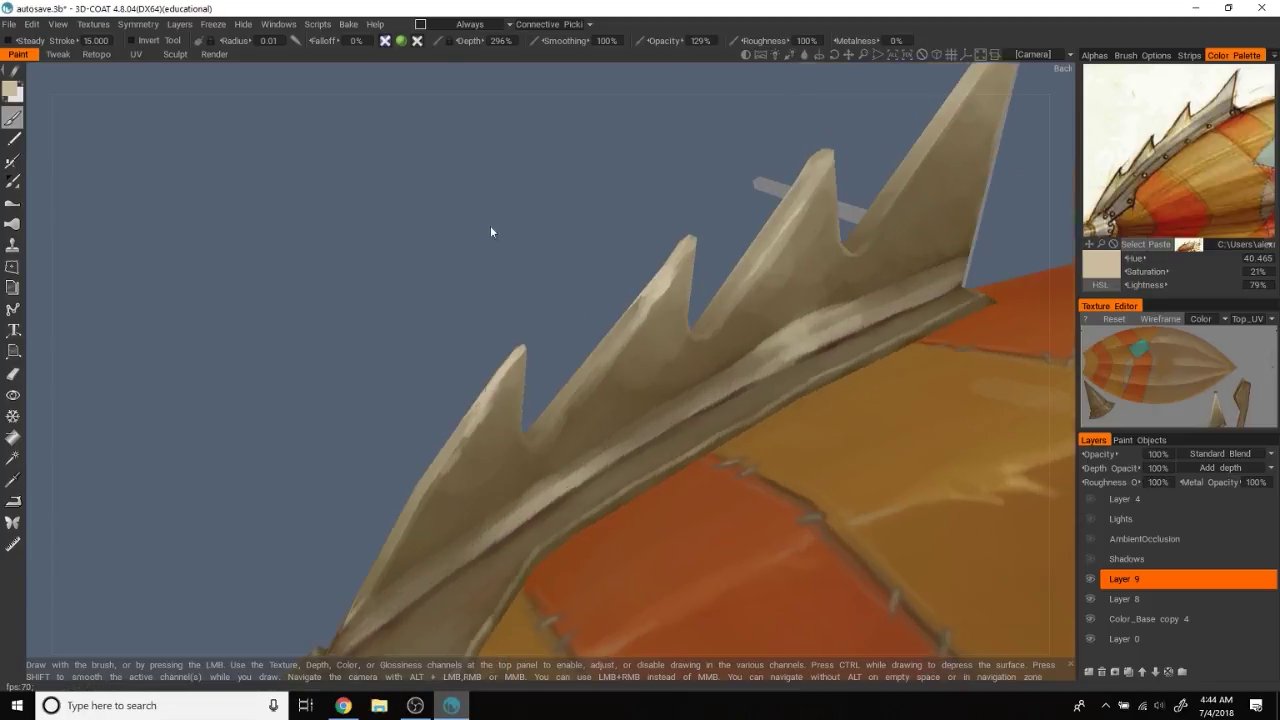
scroll(490, 225, down, 5)
Zoom in and brighten a spike up toward its tip
mouse_move(459, 246)
mouse_down()
mouse_move(507, 277)
mouse_move(652, 211)
mouse_move(594, 220)
mouse_up()
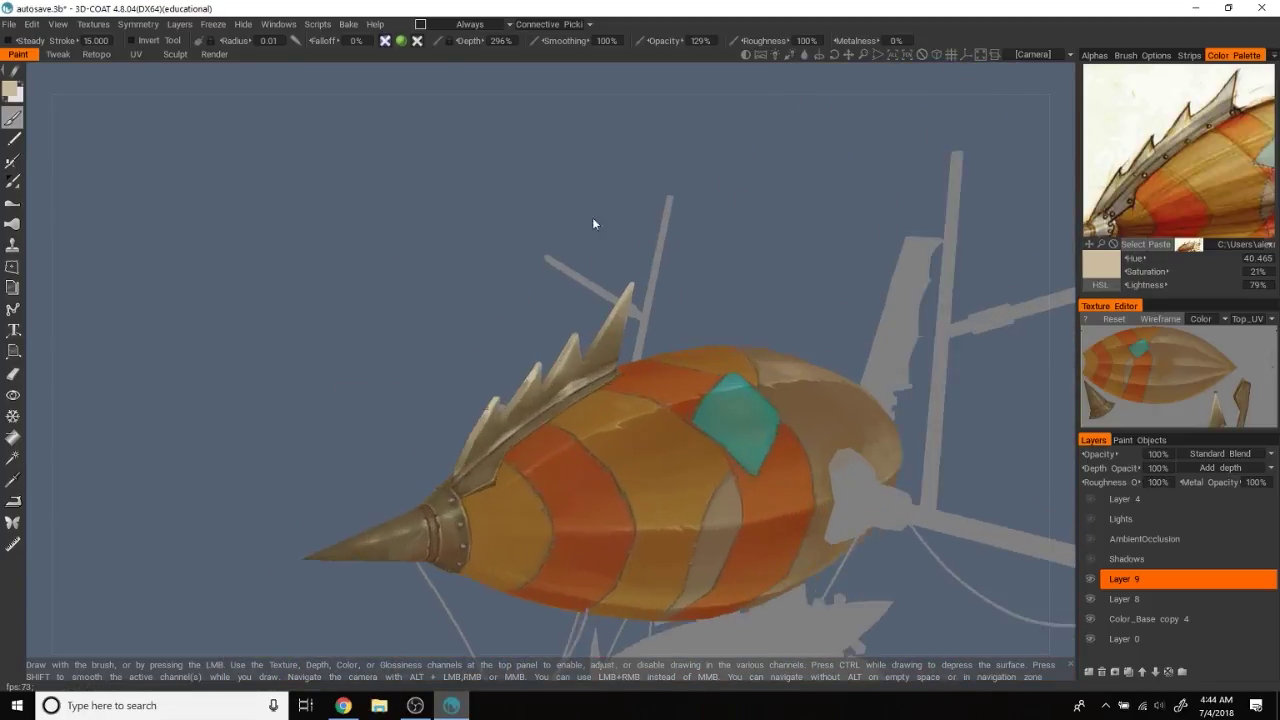
scroll(523, 263, up, 3)
scroll(530, 287, up, 2)
scroll(530, 287, up, 1)
scroll(530, 287, up, 2)
mouse_move(525, 305)
mouse_down()
mouse_move(592, 210)
mouse_move(531, 247)
mouse_move(610, 280)
mouse_move(600, 223)
mouse_move(677, 229)
mouse_up()
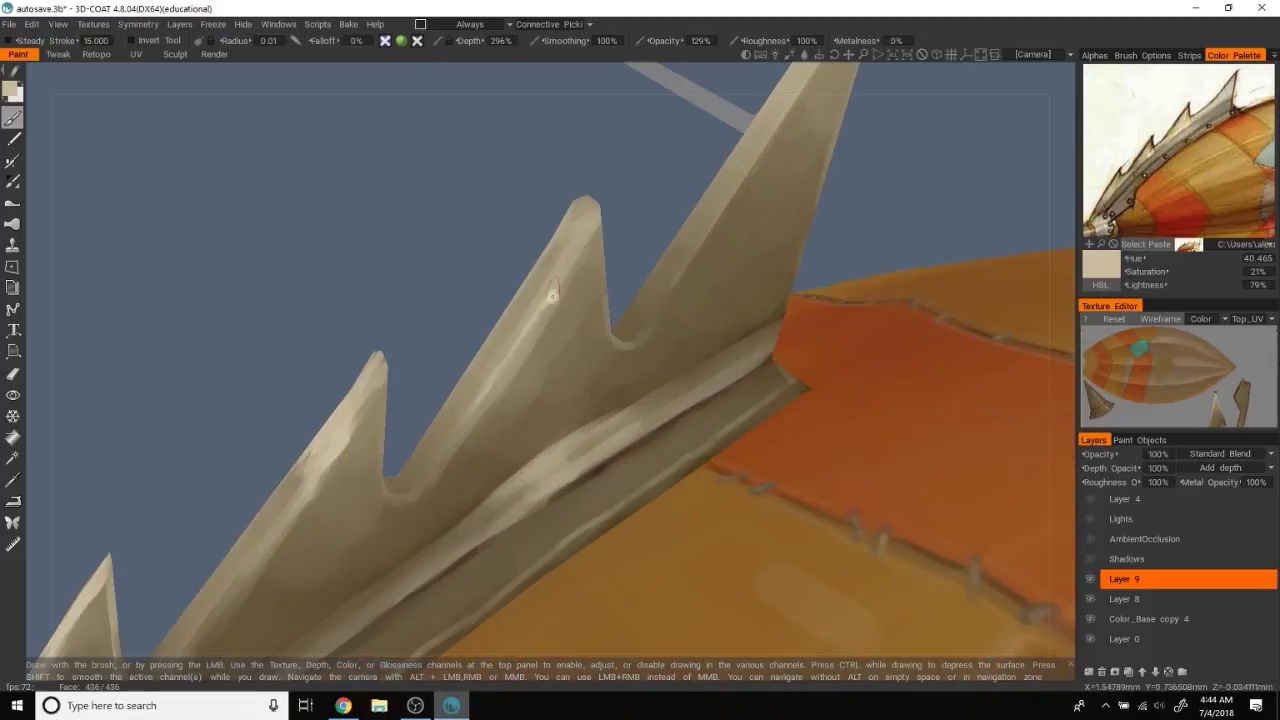
Pick a dark brown for shading, adjust brush size, and resample the fin's tan
key(v)
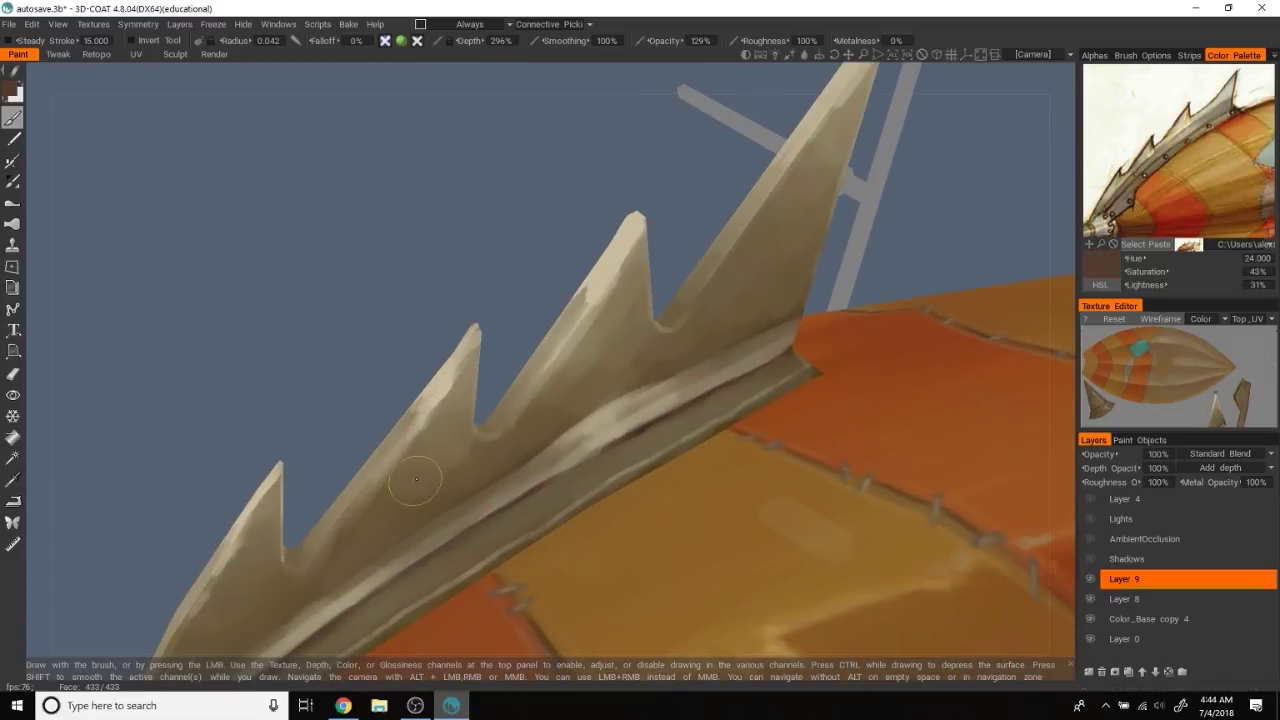
drag(457, 471, 415, 417)
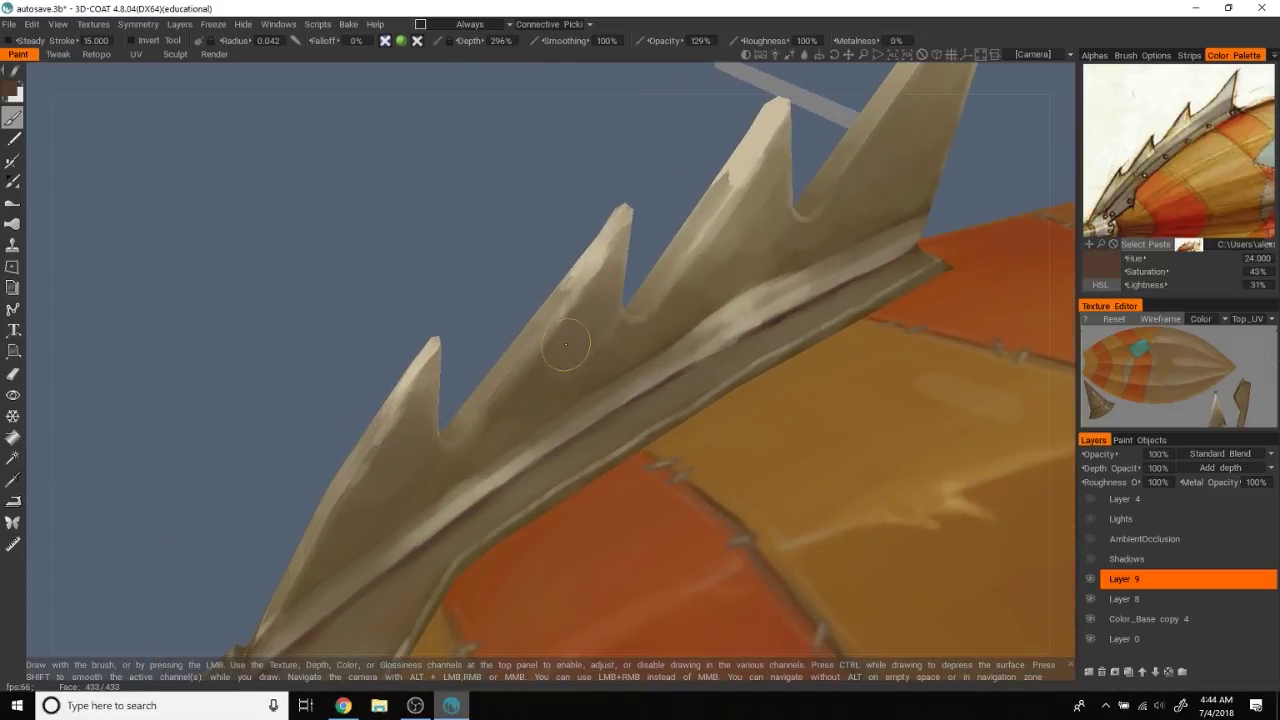
drag(755, 228, 707, 266)
right_drag(600, 371, 508, 419)
key(v)
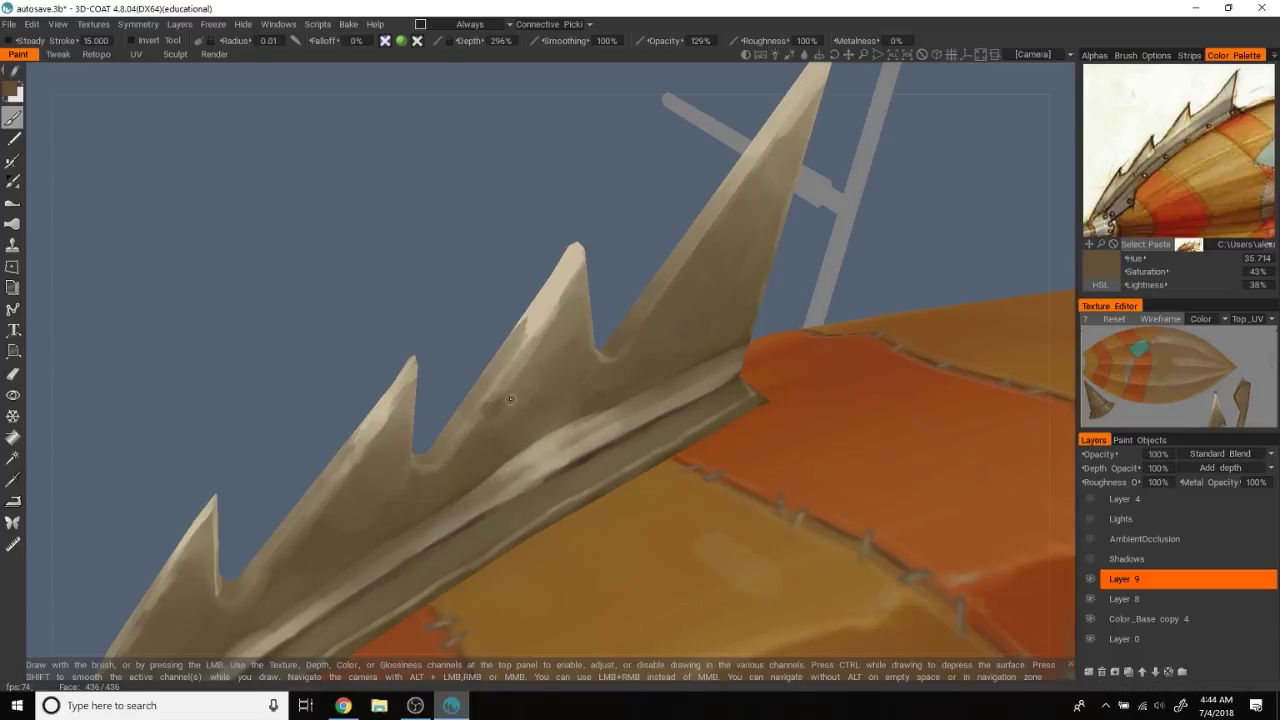
mouse_move(427, 389)
mouse_down()
mouse_move(506, 257)
mouse_move(506, 386)
mouse_up()
Shrink the brush, paint a dark weathering stroke on the fin, and pick a darker reddish brown
mouse_move(462, 427)
mouse_down()
mouse_move(477, 286)
mouse_move(565, 410)
mouse_move(502, 360)
mouse_up()
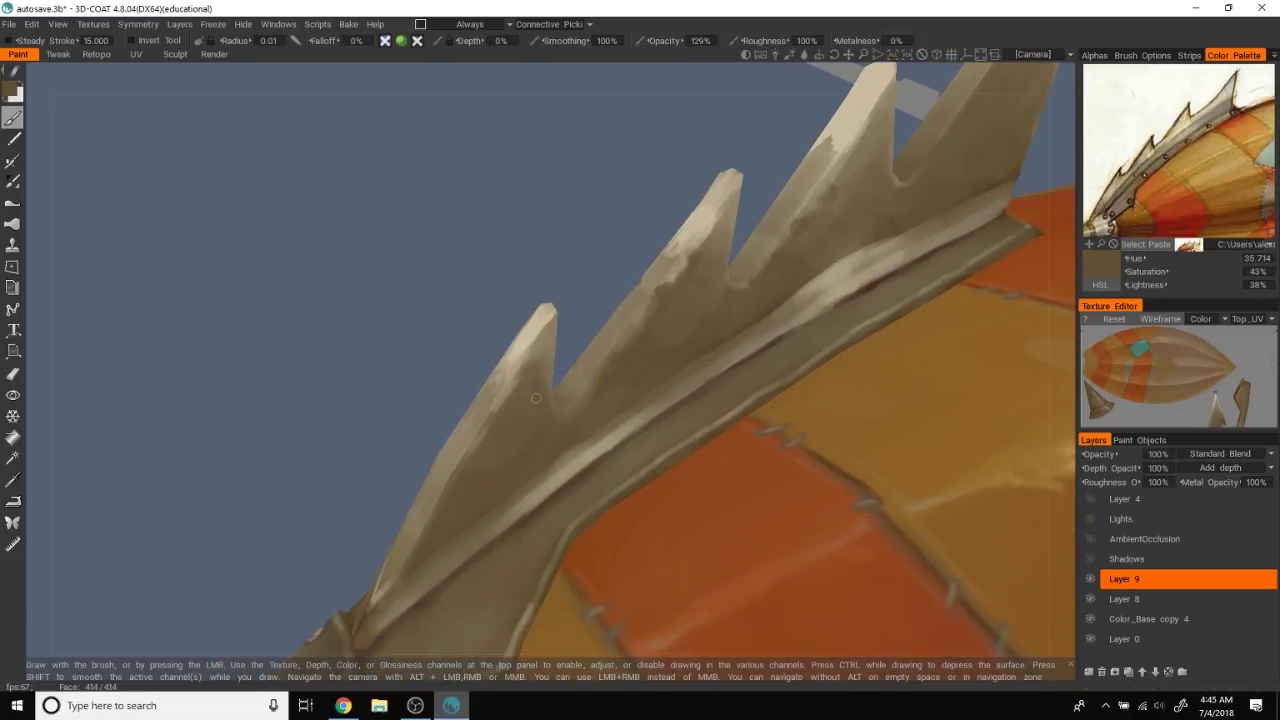
mouse_move(447, 497)
mouse_down()
mouse_move(465, 413)
mouse_move(420, 237)
mouse_move(517, 269)
mouse_move(634, 269)
mouse_move(705, 293)
mouse_up()
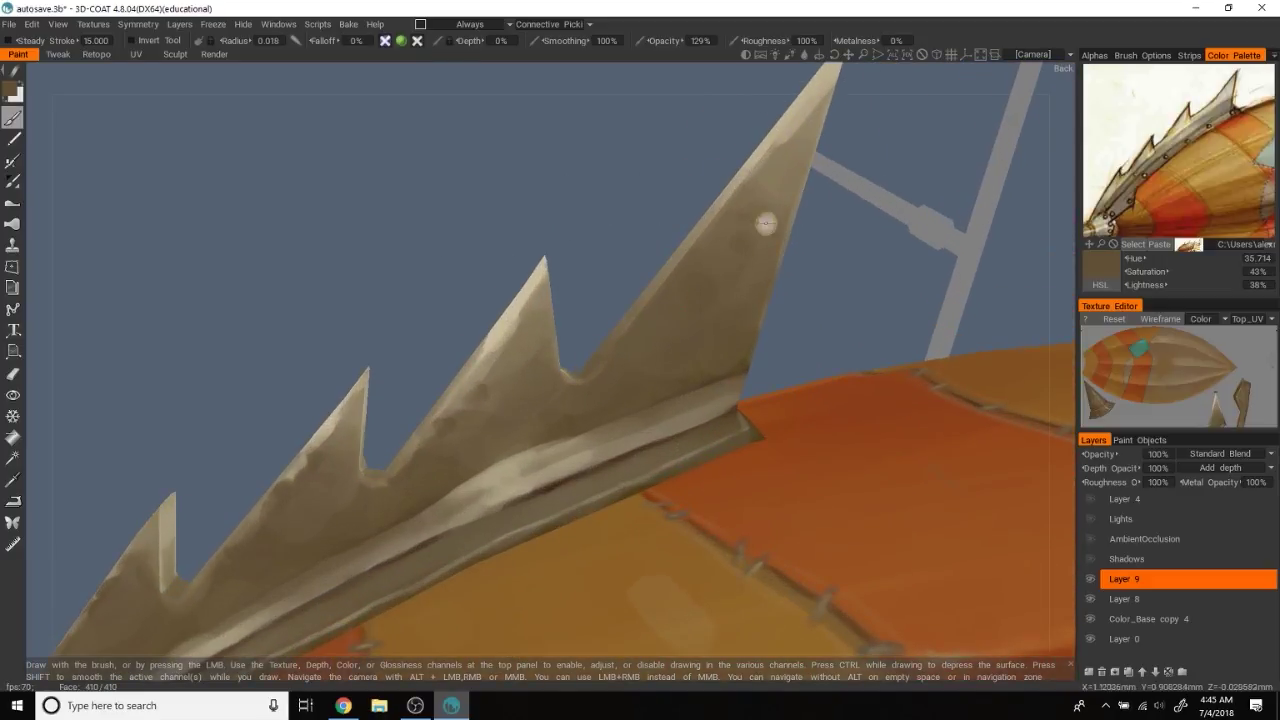
right_drag(761, 199, 735, 212)
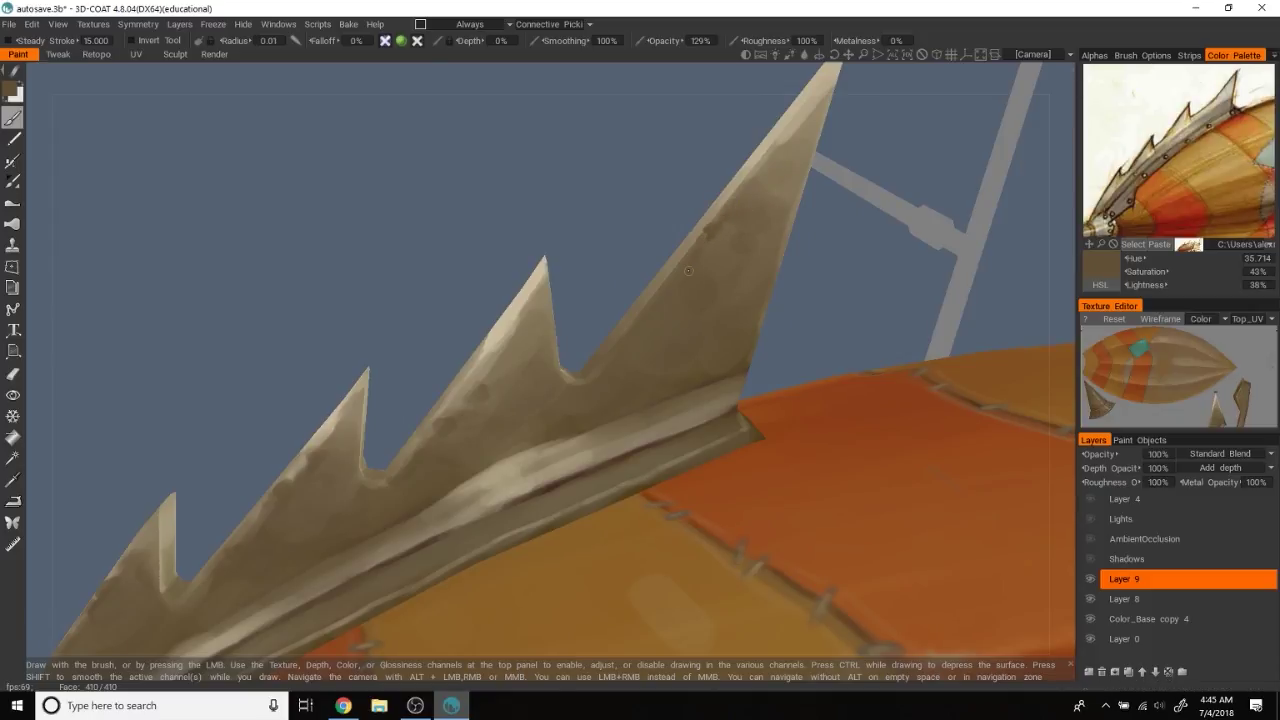
drag(620, 215, 700, 200)
key(v)
Sample a slightly lighter brown and orbit around the spiked fin
mouse_move(528, 470)
mouse_down()
mouse_move(677, 397)
mouse_move(791, 309)
mouse_move(557, 245)
mouse_move(483, 277)
mouse_up()
key(v)
mouse_move(449, 553)
alt+mouse_down()
mouse_move(514, 280)
mouse_move(478, 491)
alt+mouse_up()
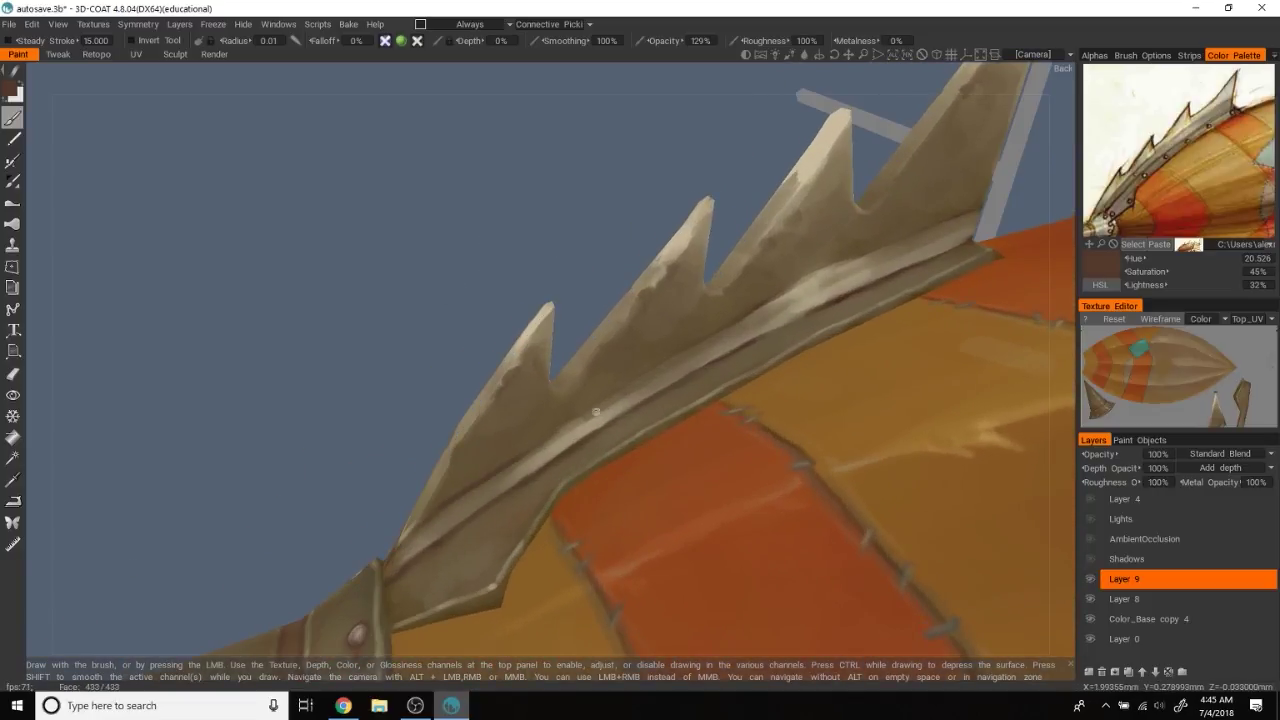
alt+drag(425, 525, 406, 491)
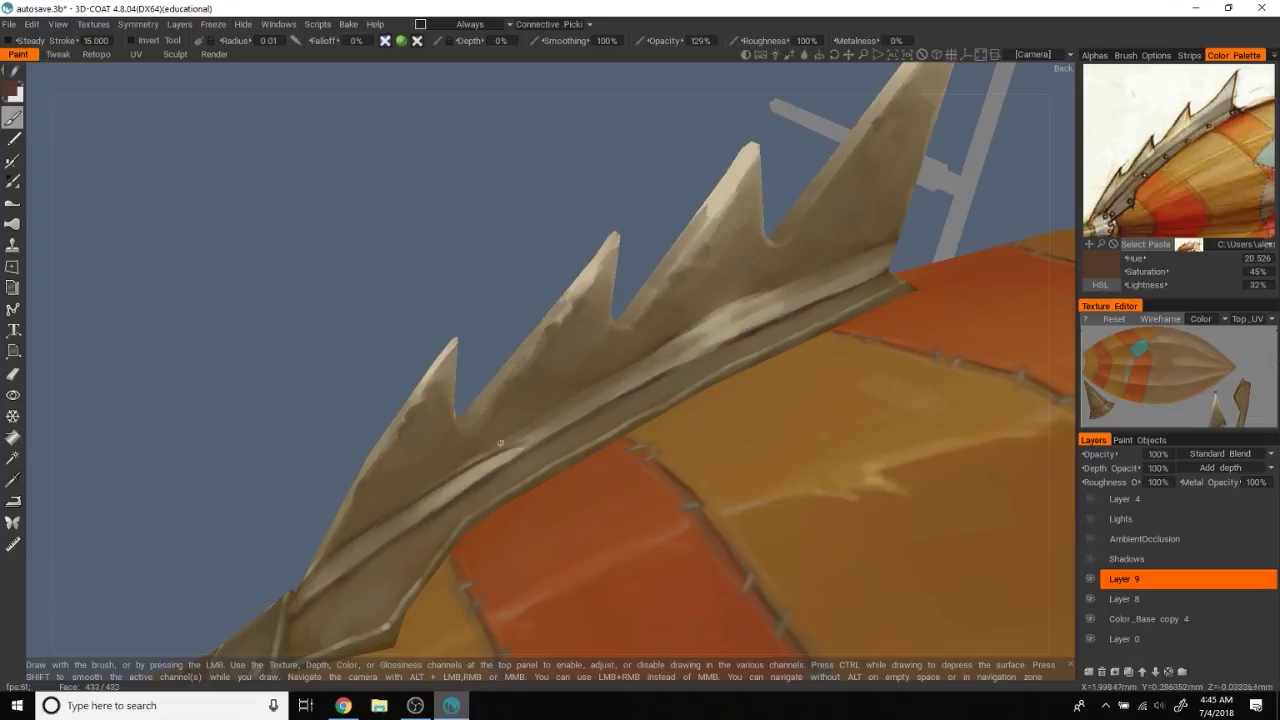
alt+drag(496, 443, 512, 267)
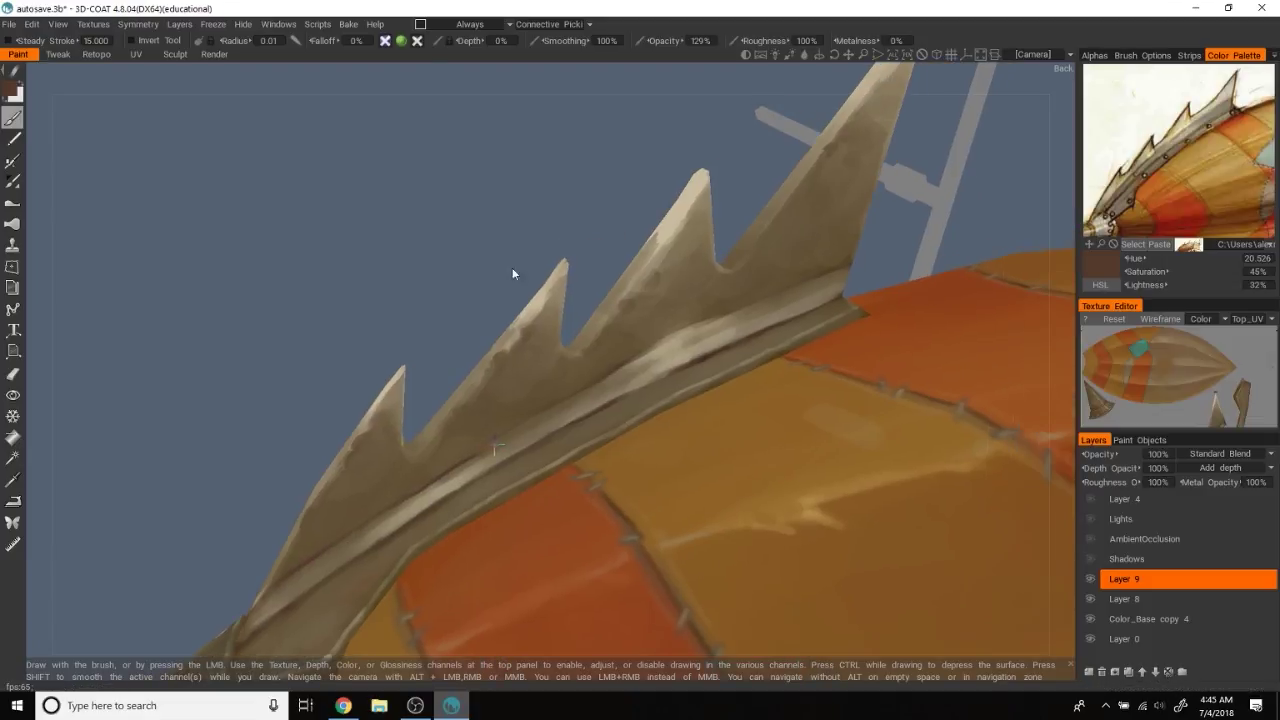
alt+drag(593, 381, 451, 454)
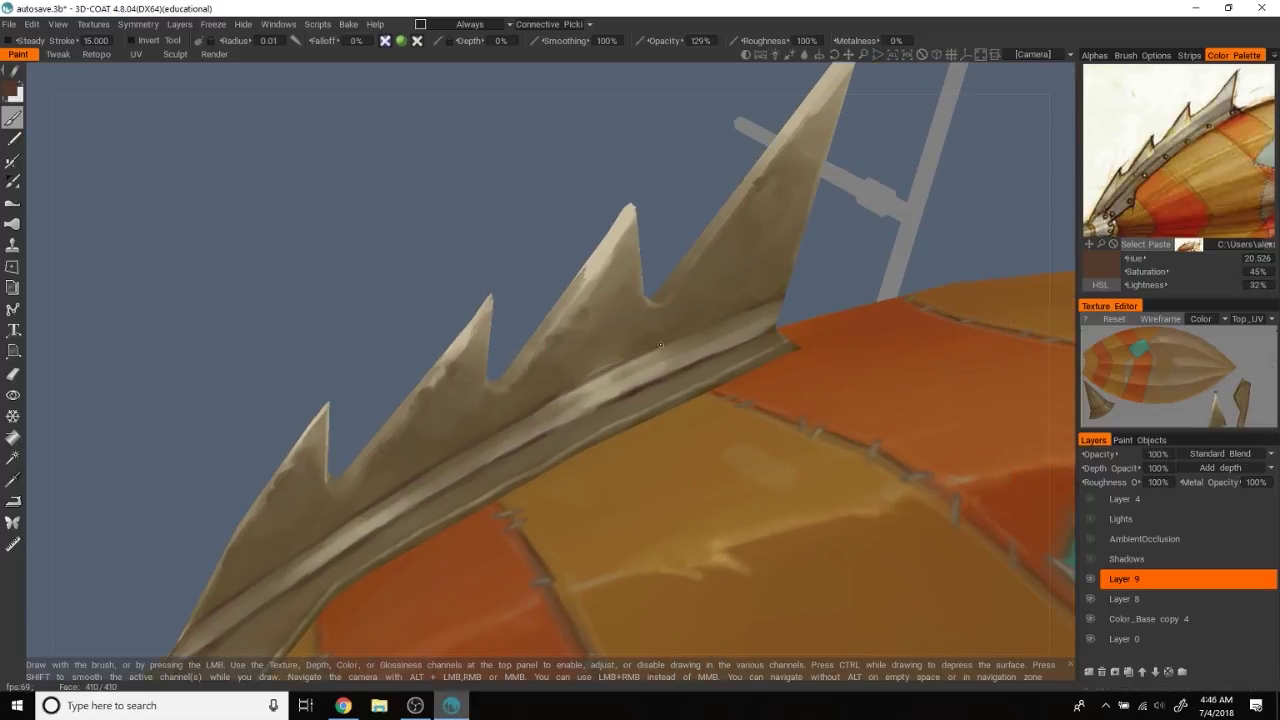
mouse_move(657, 224)
alt+mouse_down()
mouse_move(618, 361)
mouse_move(894, 270)
mouse_move(601, 367)
alt+mouse_up()
Sample the fin's tan, adjust brush size and zoom out to the whole airship
key(v)
right_drag(571, 342, 537, 330)
alt+drag(703, 203, 607, 236)
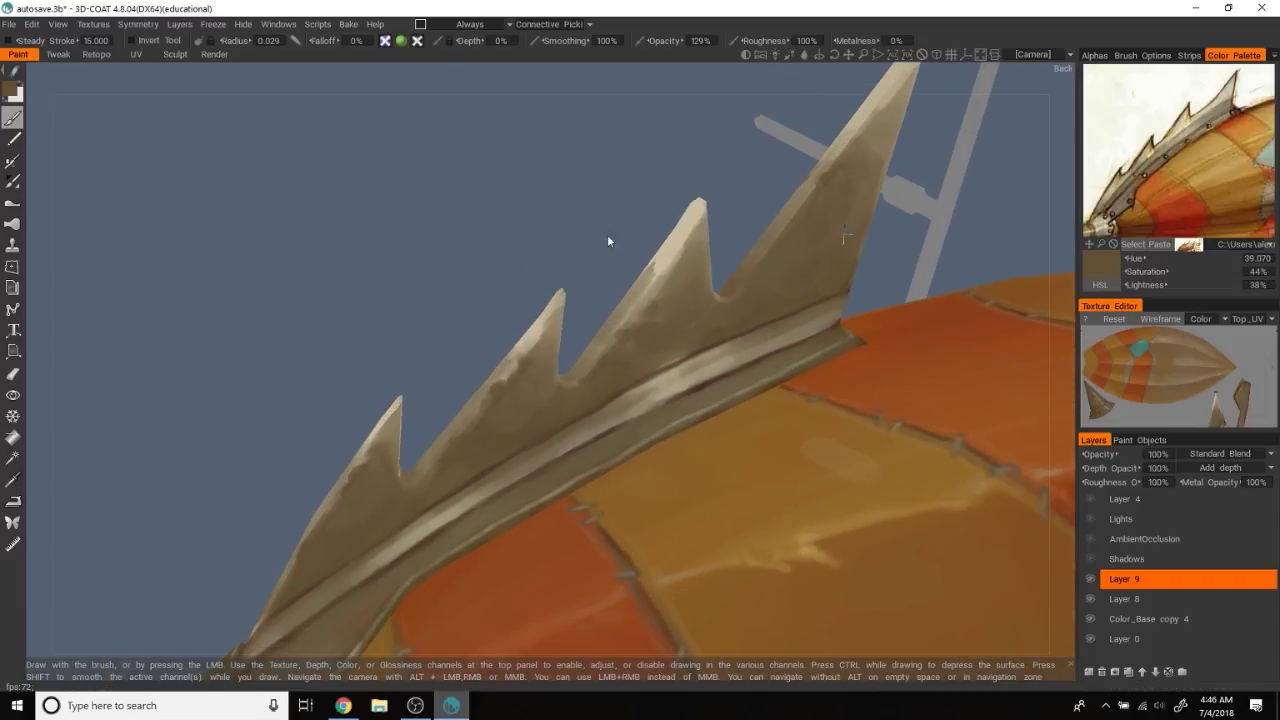
right_drag(548, 373, 540, 373)
alt+drag(543, 372, 511, 212)
mouse_move(512, 215)
alt+right_down()
mouse_move(498, 289)
mouse_move(491, 191)
mouse_move(480, 229)
alt+right_up()
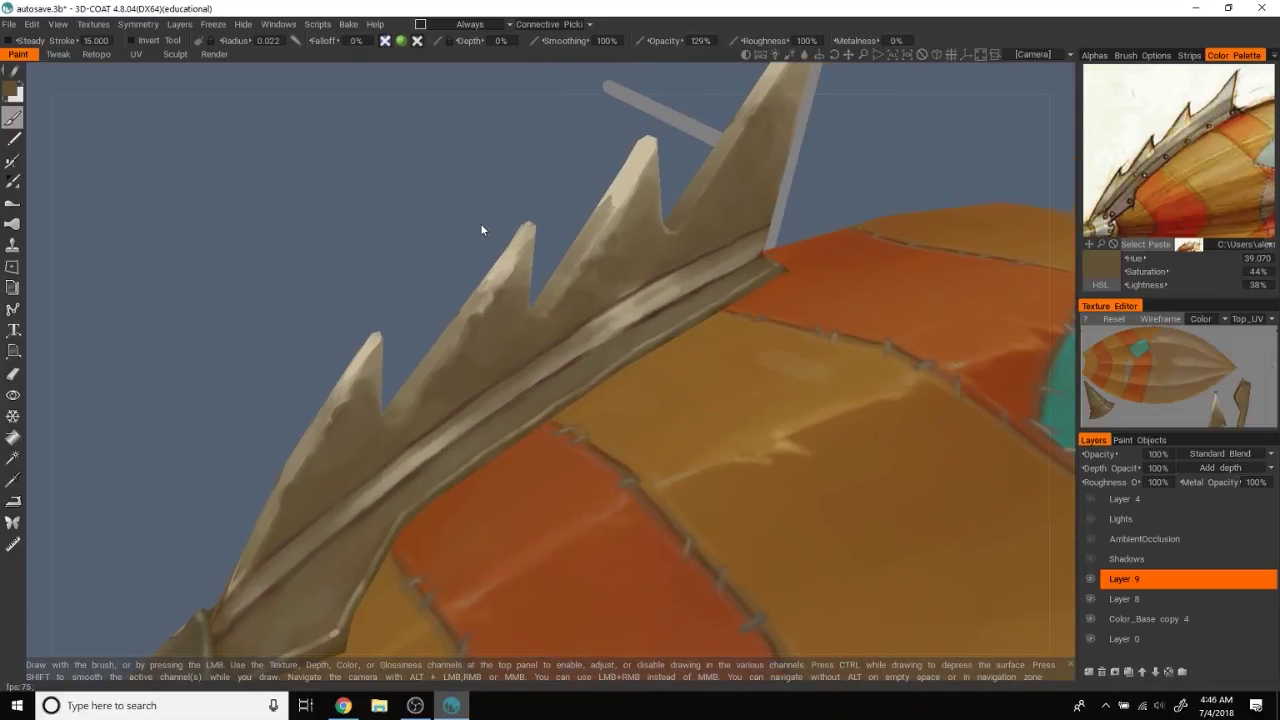
mouse_move(481, 230)
alt+mouse_down()
mouse_move(471, 274)
mouse_move(485, 300)
alt+mouse_up()
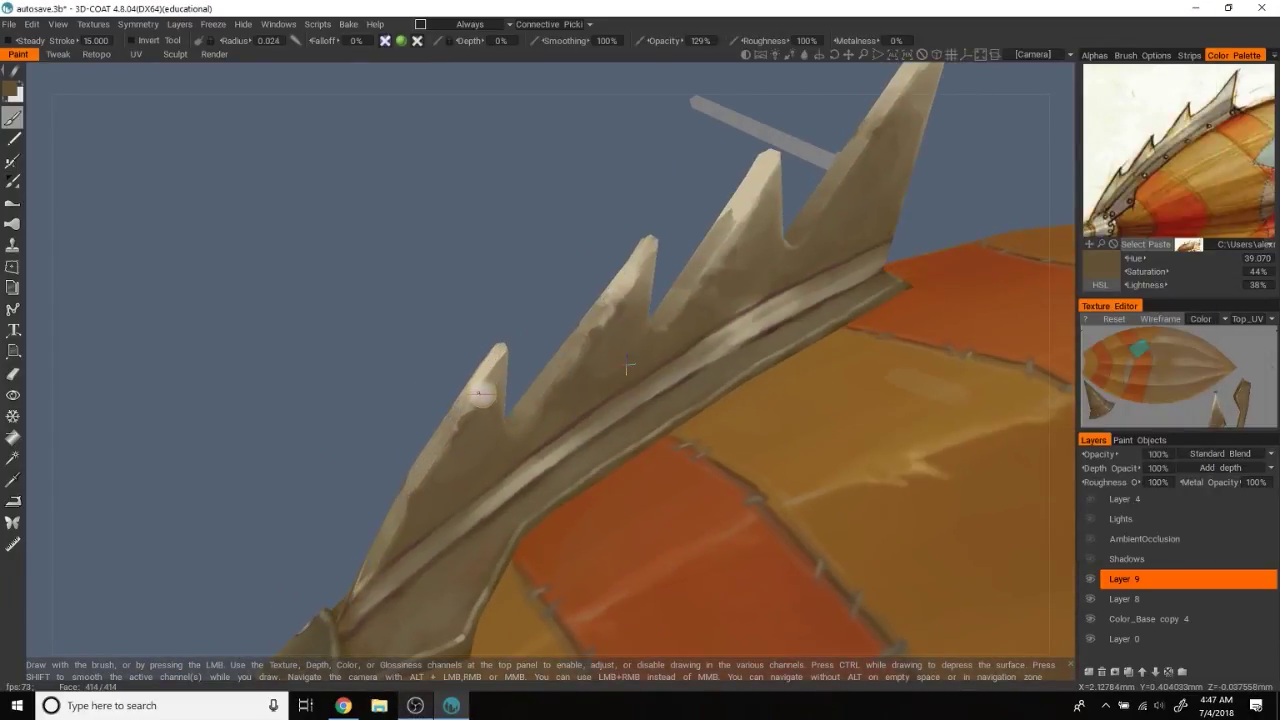
Pick light beige, then pale pink from the reference, and dab pink onto a fin spike
click(1165, 165)
mouse_move(511, 260)
alt+mouse_down()
mouse_move(480, 220)
mouse_move(482, 398)
alt+mouse_up()
click(1134, 182)
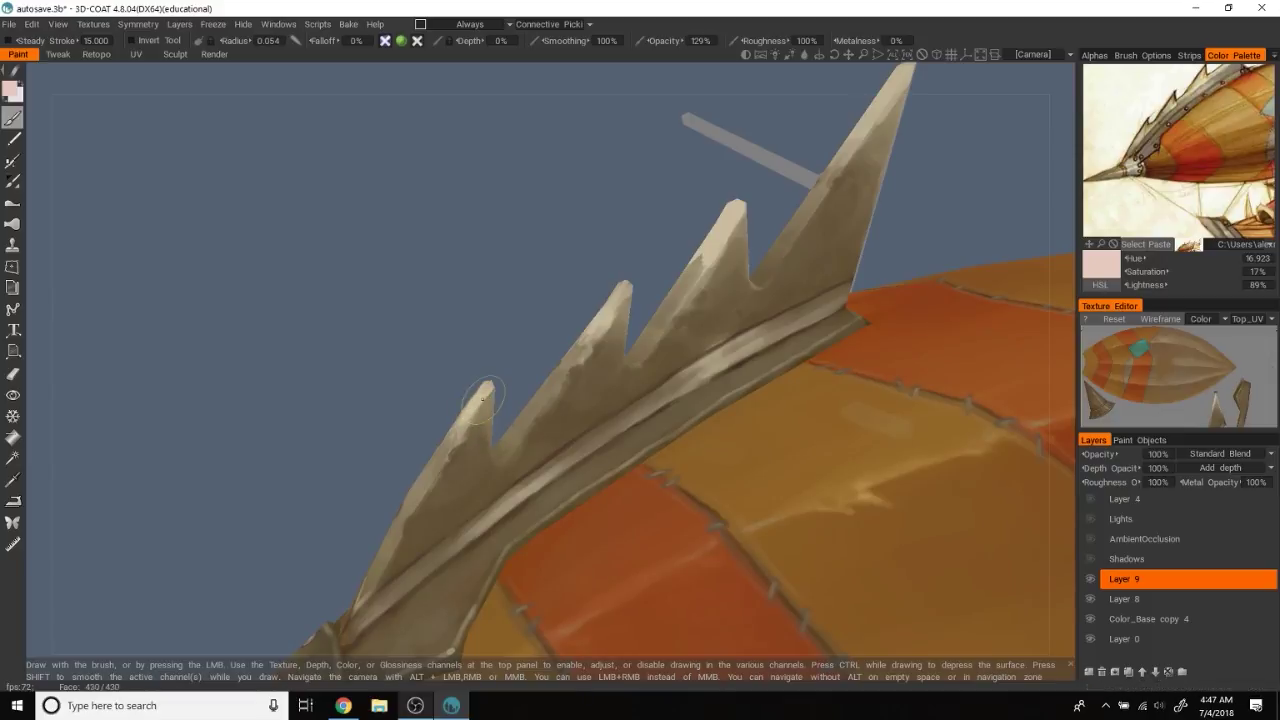
mouse_move(440, 468)
alt+mouse_down()
mouse_move(455, 447)
mouse_move(470, 485)
alt+mouse_up()
alt+drag(478, 410, 391, 362)
Dab pale pink chips onto the spikes and brighten the spike tips
drag(588, 310, 578, 298)
alt+drag(560, 134, 582, 300)
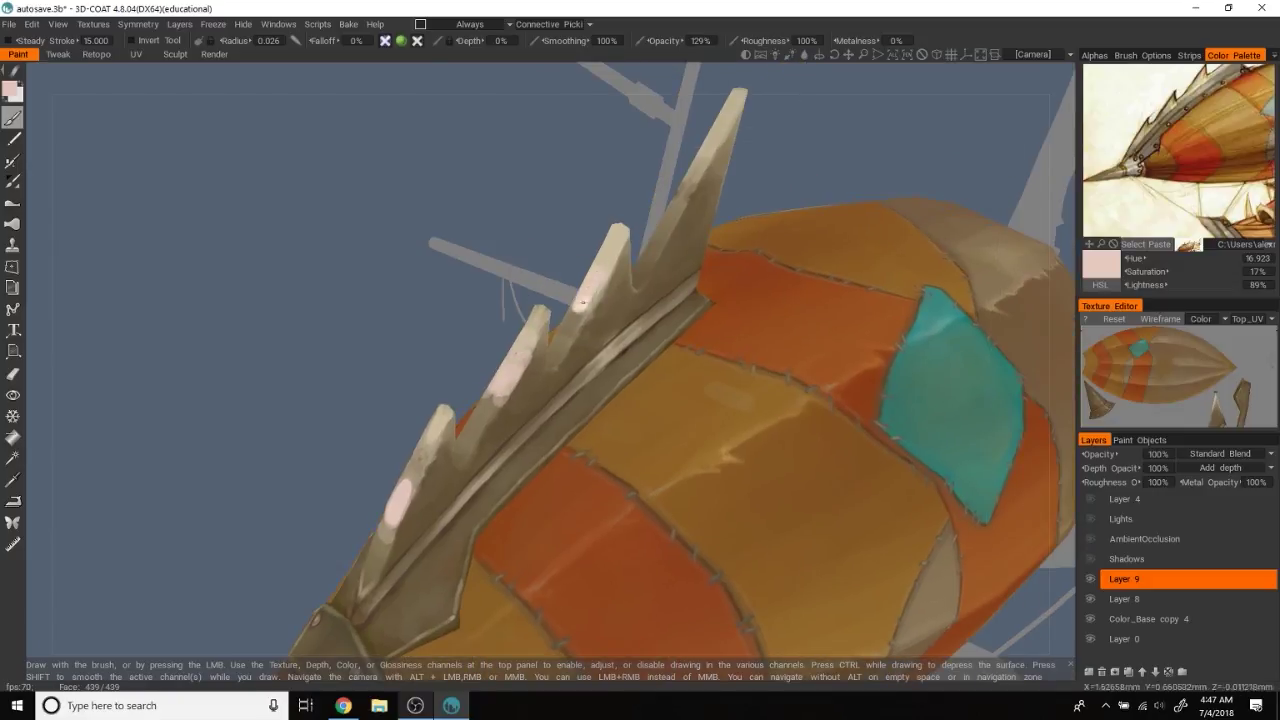
mouse_move(690, 188)
alt+mouse_down()
mouse_move(793, 186)
mouse_move(774, 169)
mouse_move(558, 236)
mouse_move(634, 226)
mouse_move(600, 294)
alt+mouse_up()
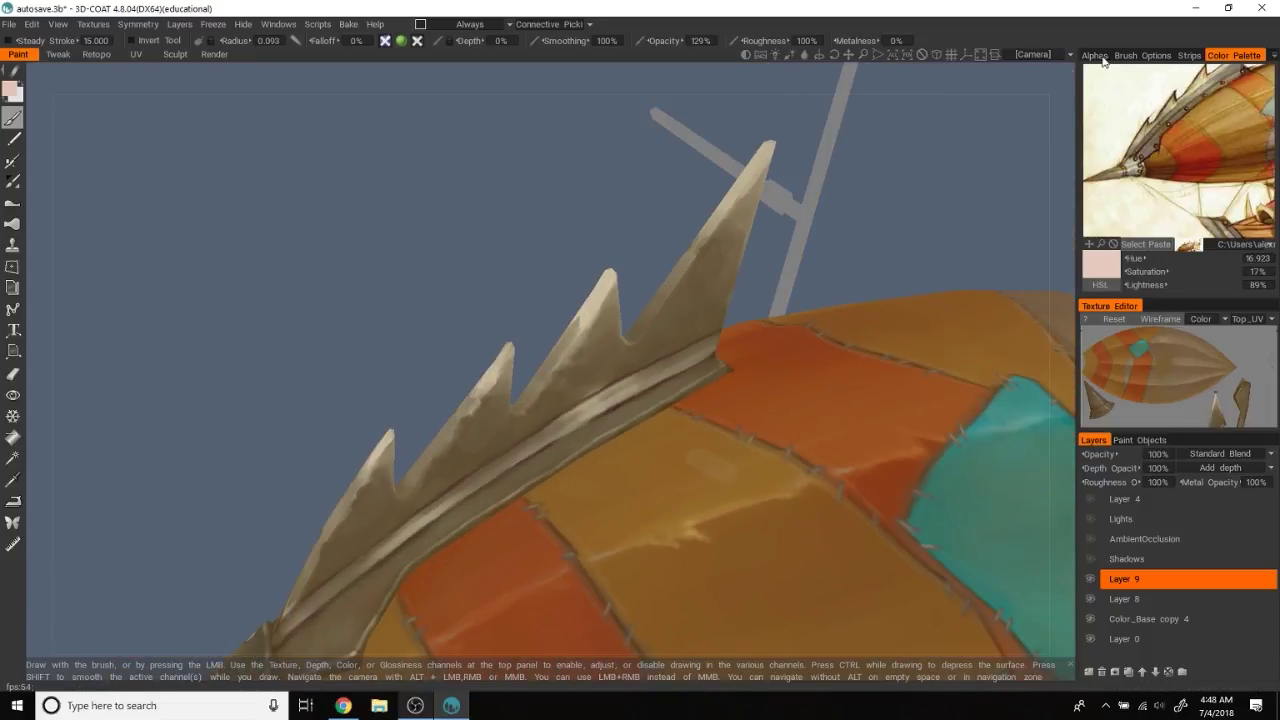
mouse_move(376, 442)
mouse_down()
mouse_move(352, 452)
mouse_move(366, 457)
mouse_move(491, 343)
mouse_up()
mouse_move(598, 320)
mouse_down()
mouse_move(537, 277)
mouse_move(583, 357)
mouse_move(763, 303)
mouse_move(538, 286)
mouse_move(492, 270)
mouse_move(386, 308)
mouse_move(346, 294)
mouse_move(456, 397)
mouse_up()
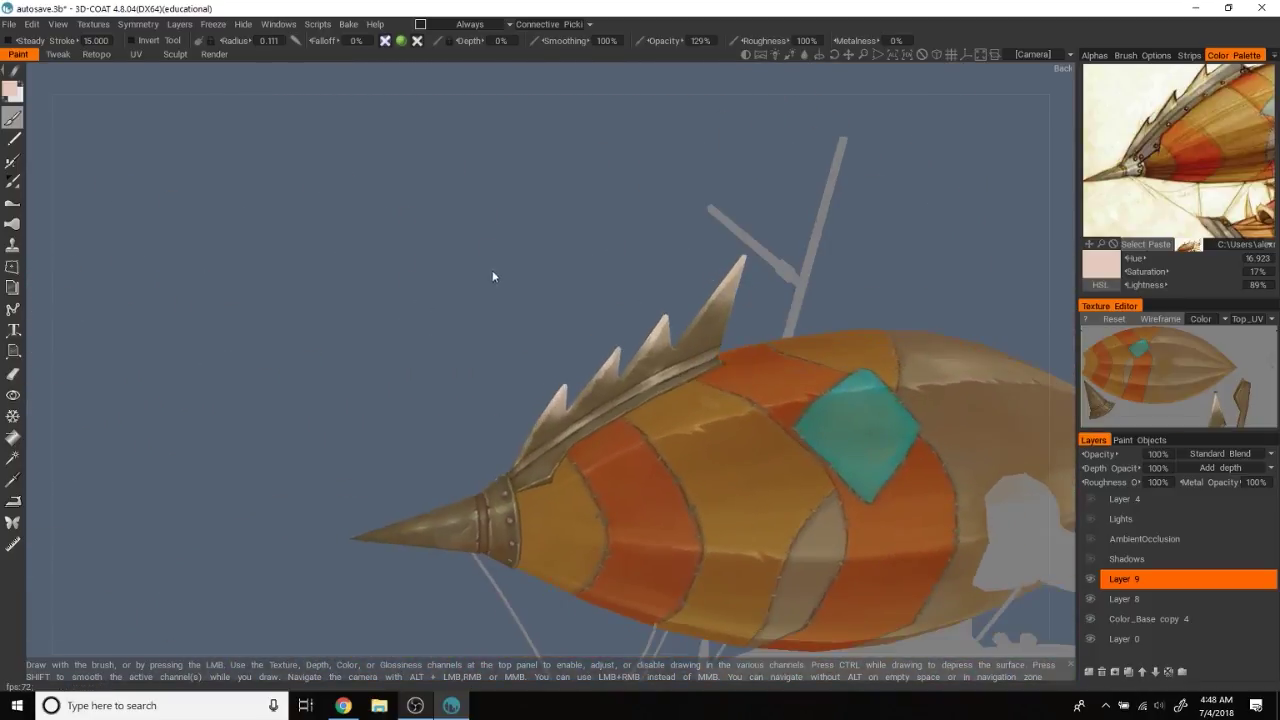
Orbit below and around the fin and balloon to inspect the painted spikes
scroll(493, 262, up, 3)
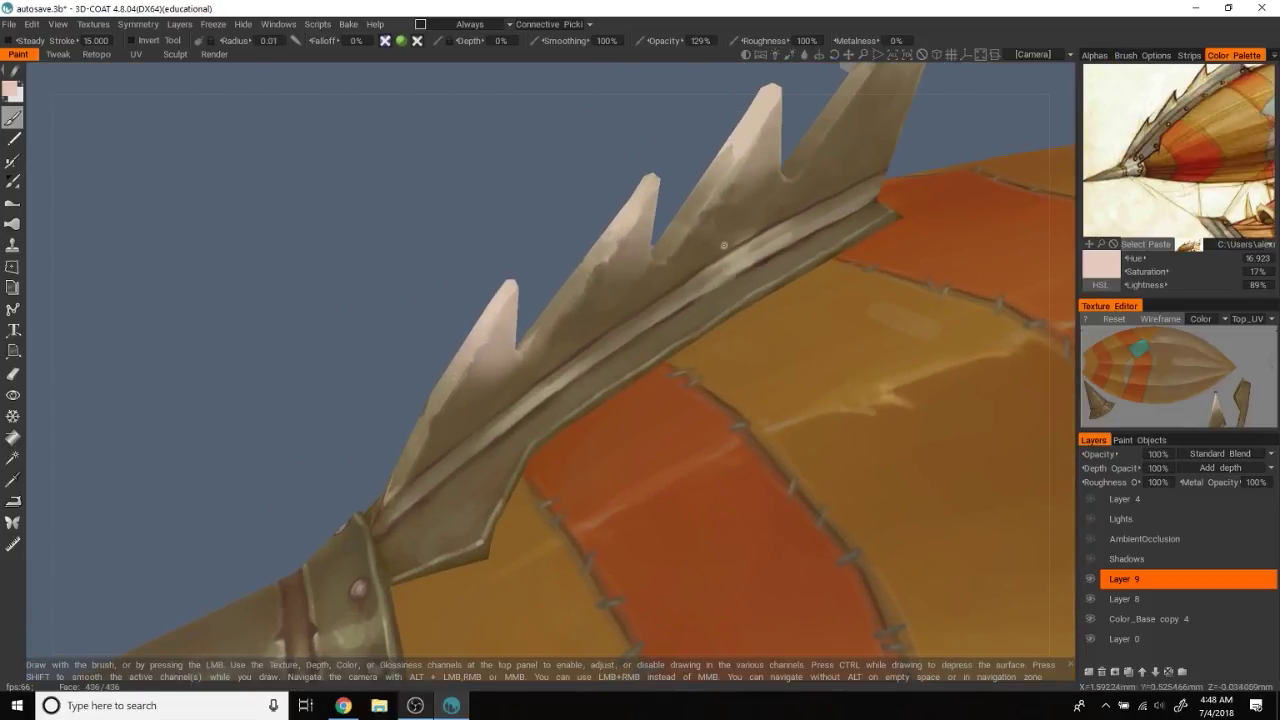
mouse_move(387, 319)
mouse_down()
mouse_move(408, 410)
mouse_move(502, 346)
mouse_up()
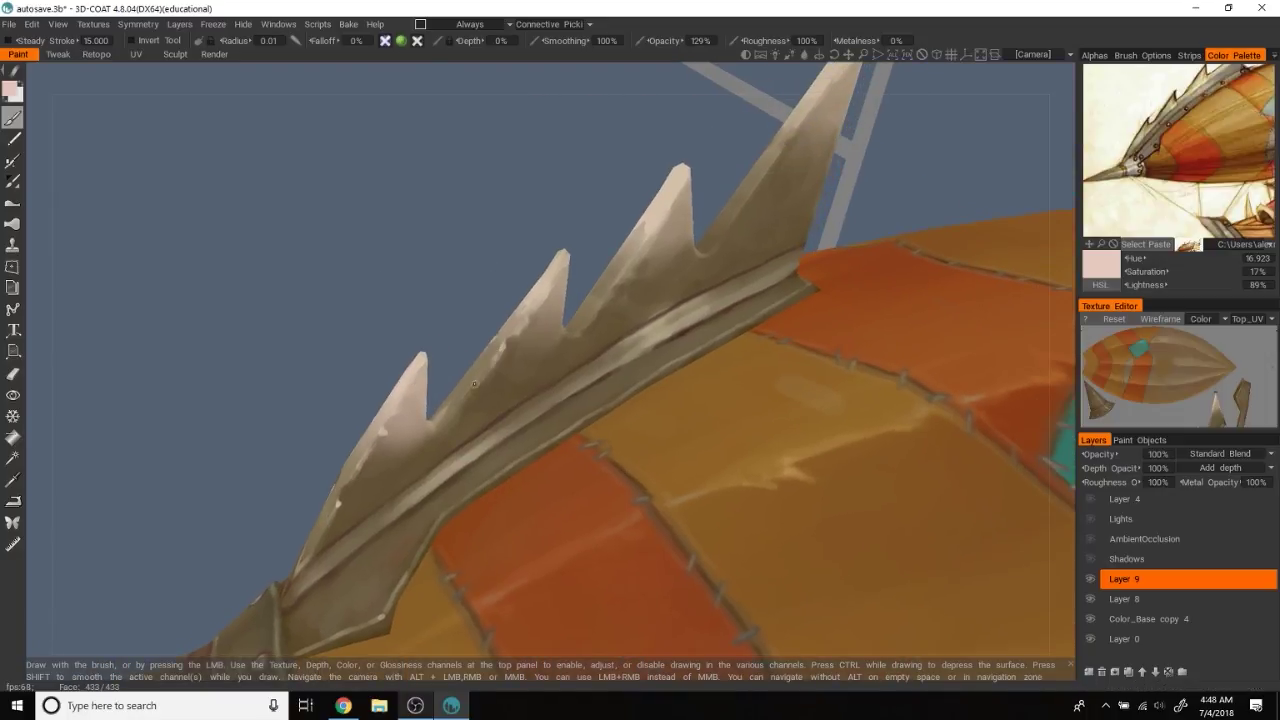
drag(535, 230, 543, 326)
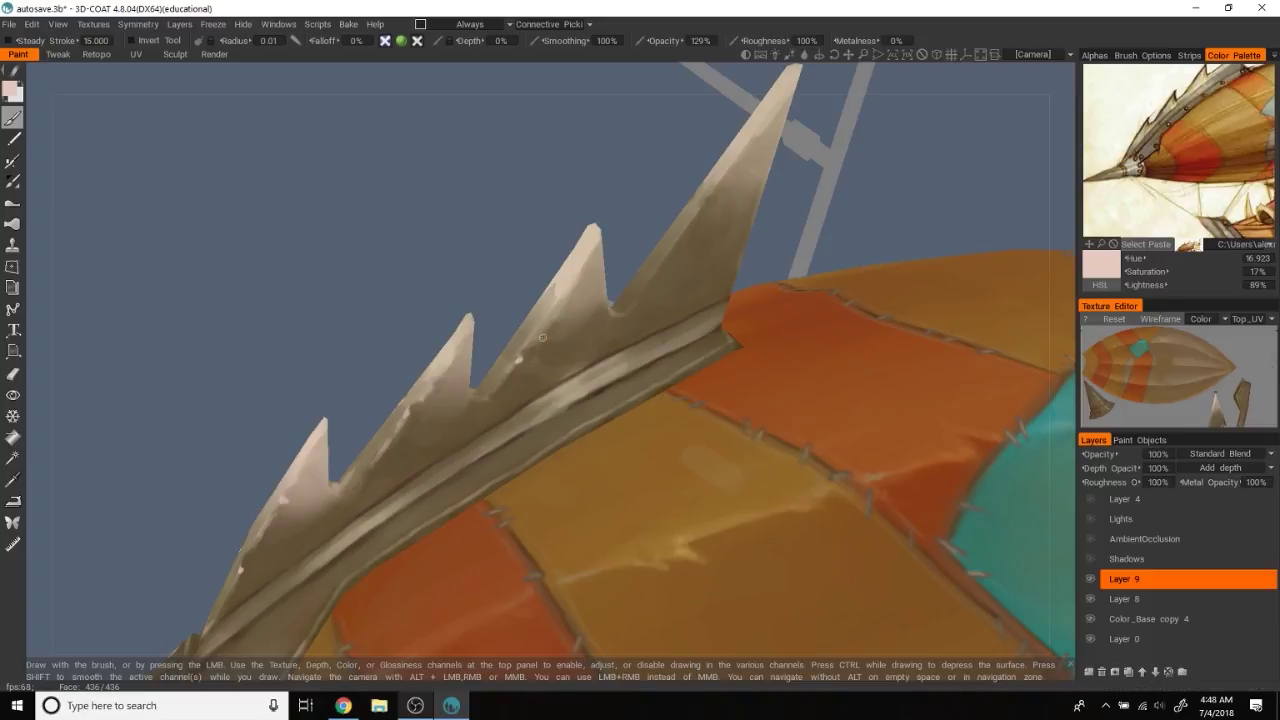
mouse_move(564, 366)
mouse_down()
mouse_move(510, 231)
mouse_move(572, 242)
mouse_move(619, 307)
mouse_move(609, 270)
mouse_move(523, 229)
mouse_move(554, 194)
mouse_move(553, 297)
mouse_up()
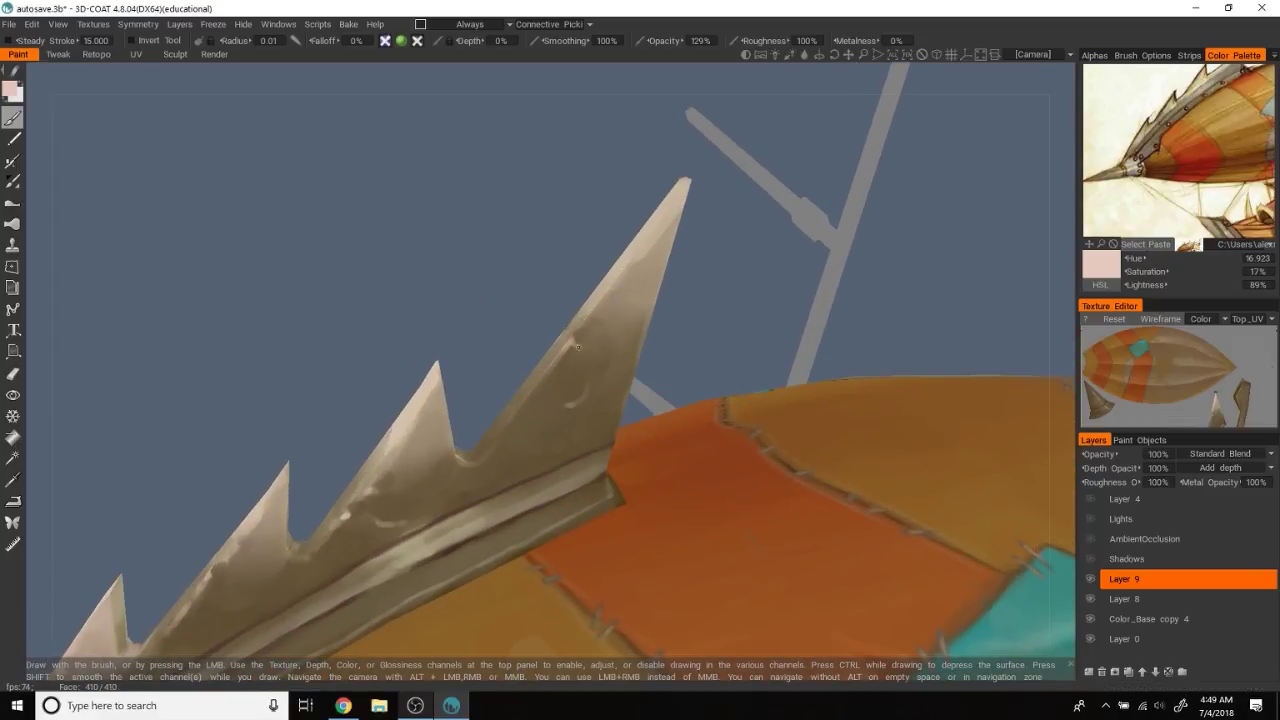
mouse_move(457, 297)
mouse_down()
mouse_move(532, 234)
mouse_move(585, 339)
mouse_up()
mouse_move(523, 394)
mouse_down()
mouse_move(511, 237)
mouse_move(507, 383)
mouse_up()
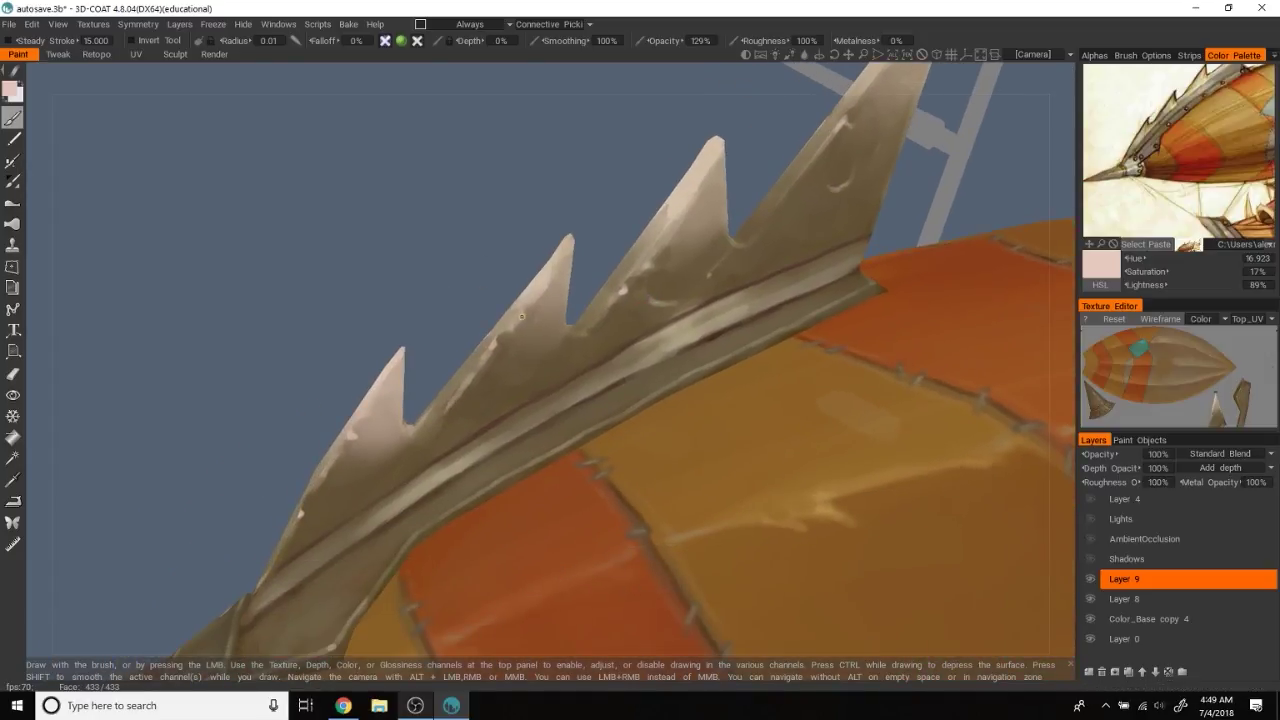
mouse_move(522, 318)
mouse_down()
mouse_move(553, 225)
mouse_move(491, 284)
mouse_move(426, 498)
mouse_up()
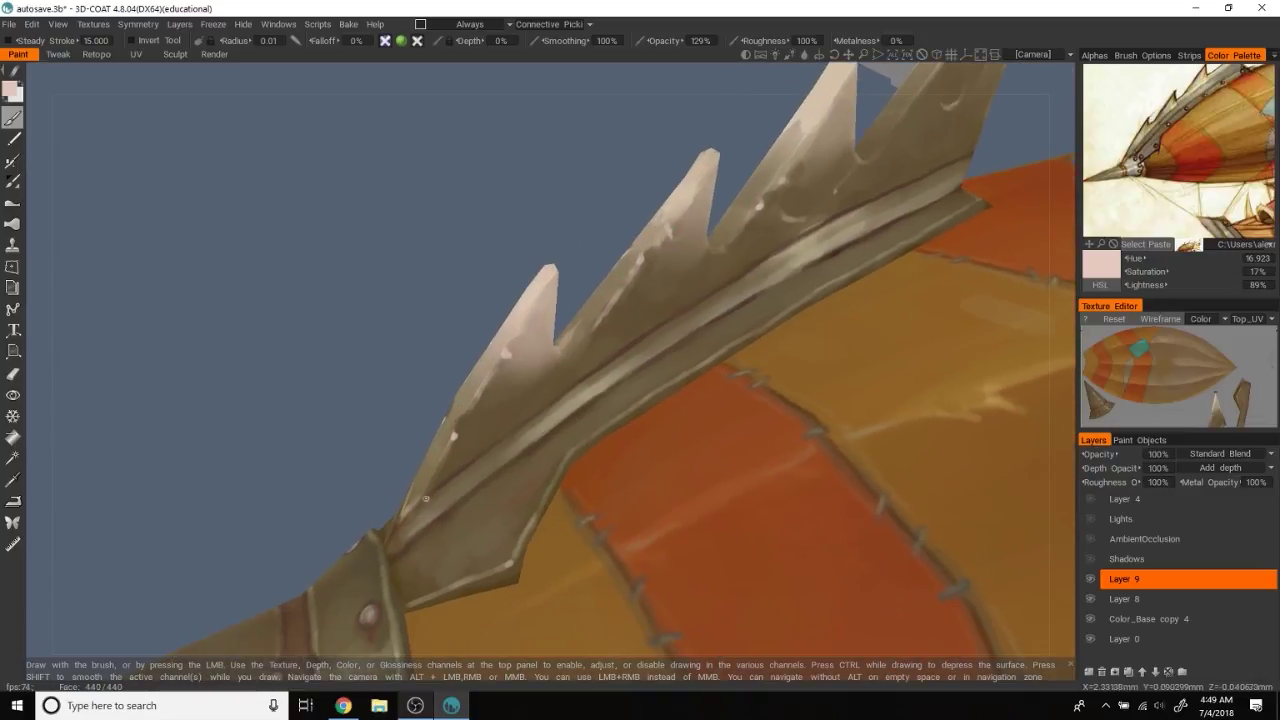
Reframe the spikes and the fin's metal strip from several angles until they stand taller
drag(553, 213, 404, 473)
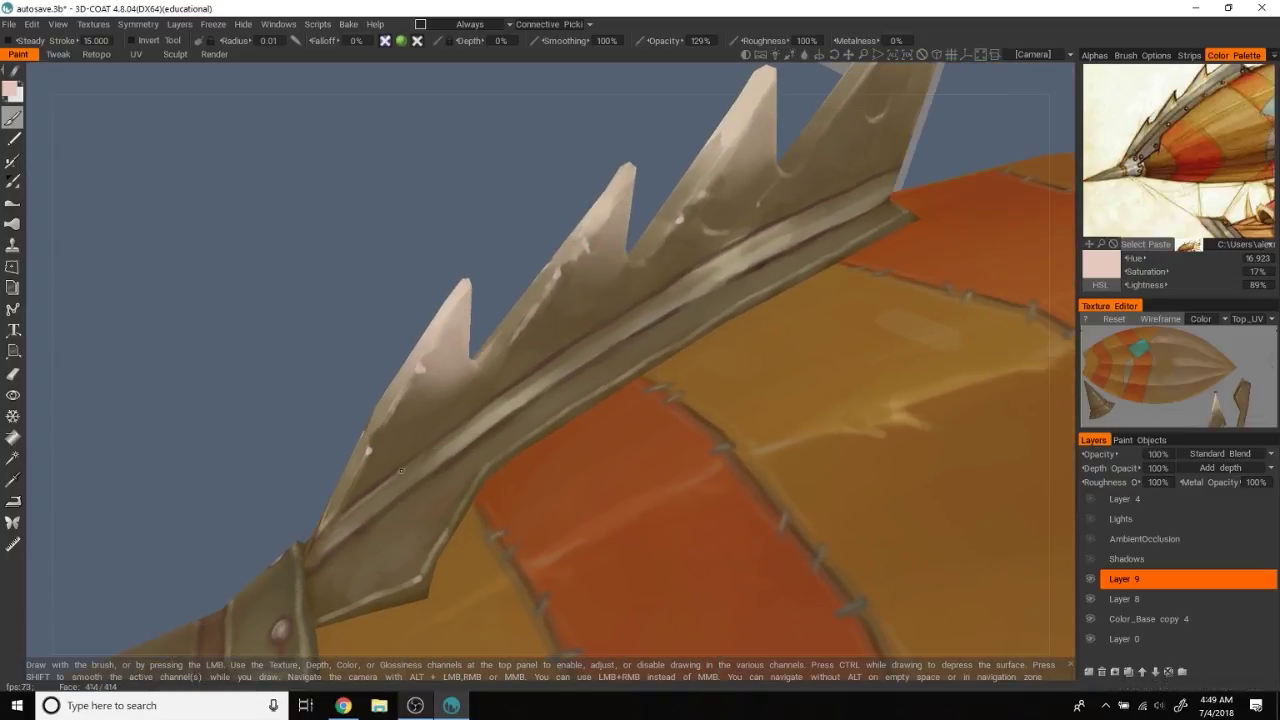
drag(520, 391, 479, 245)
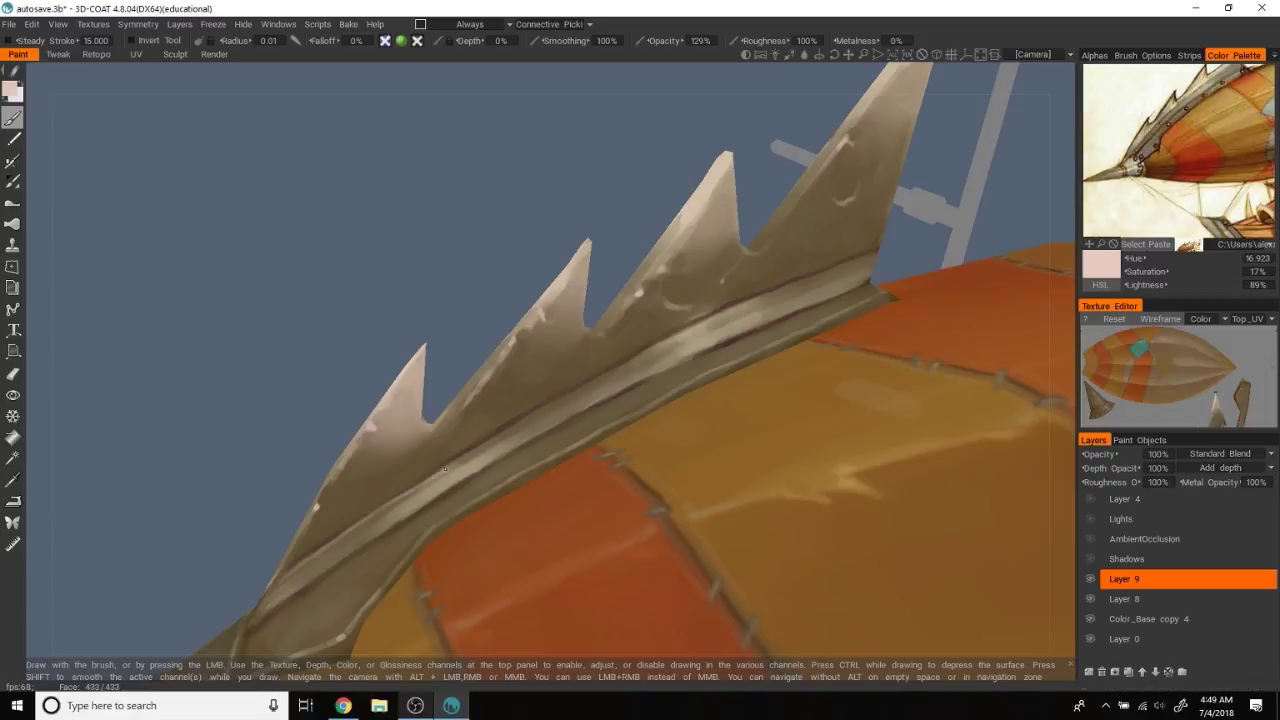
drag(500, 435, 454, 469)
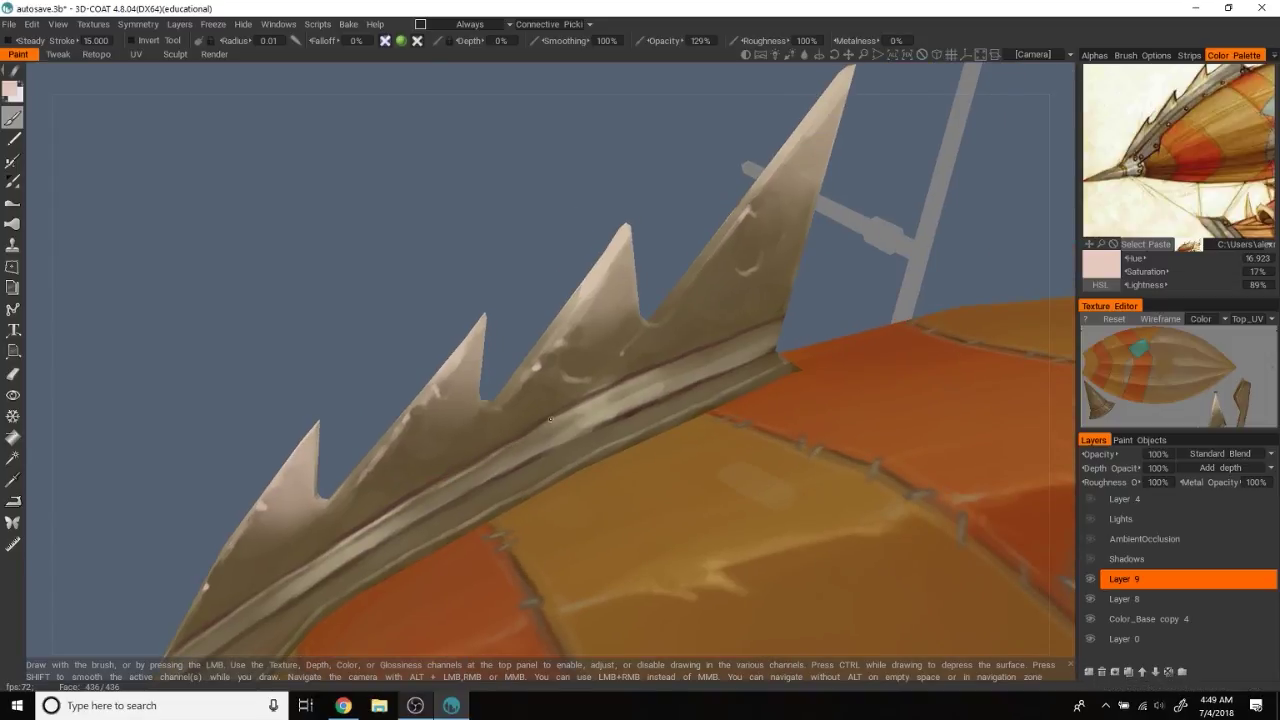
drag(504, 445, 494, 461)
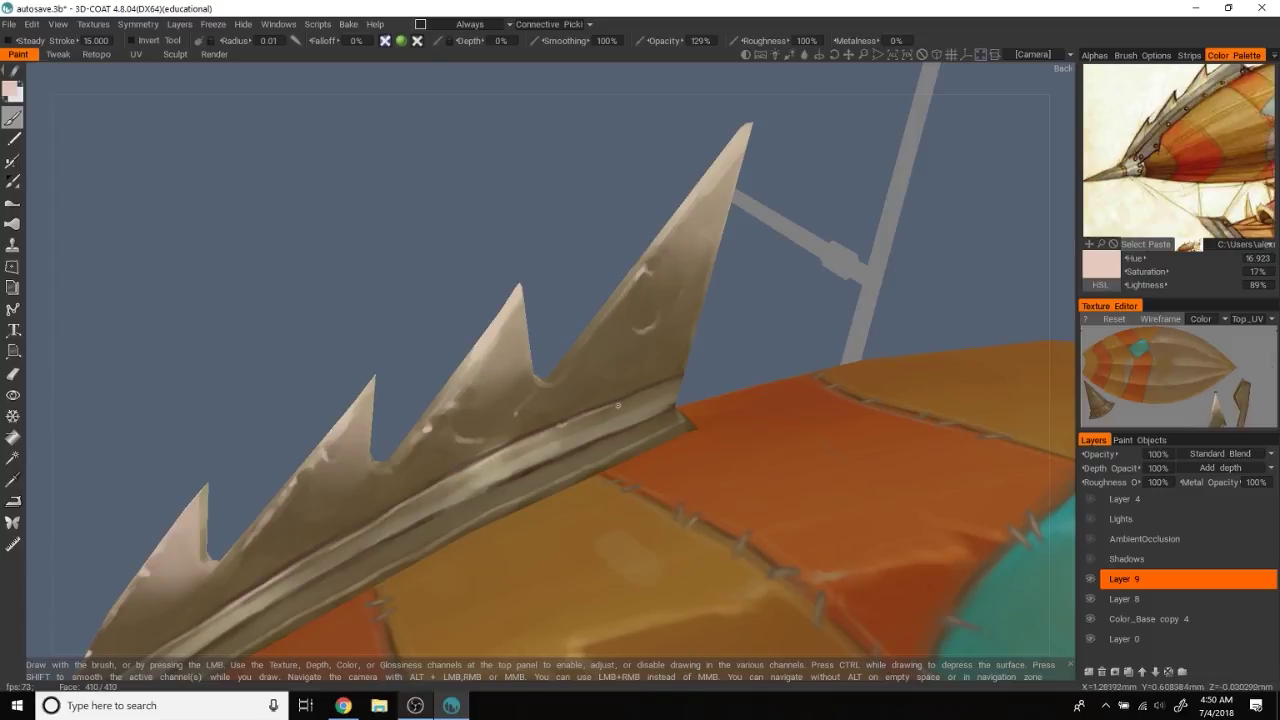
mouse_move(686, 382)
mouse_down()
mouse_move(784, 292)
mouse_move(472, 233)
mouse_up()
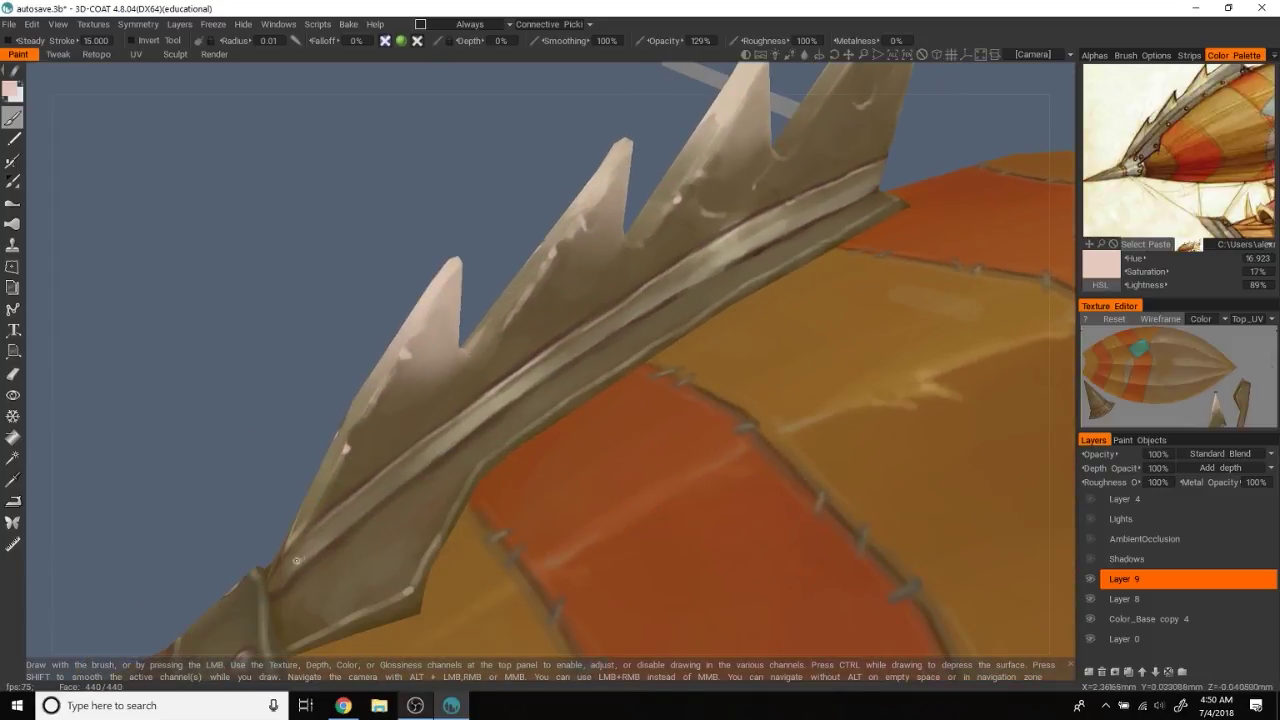
drag(448, 451, 450, 364)
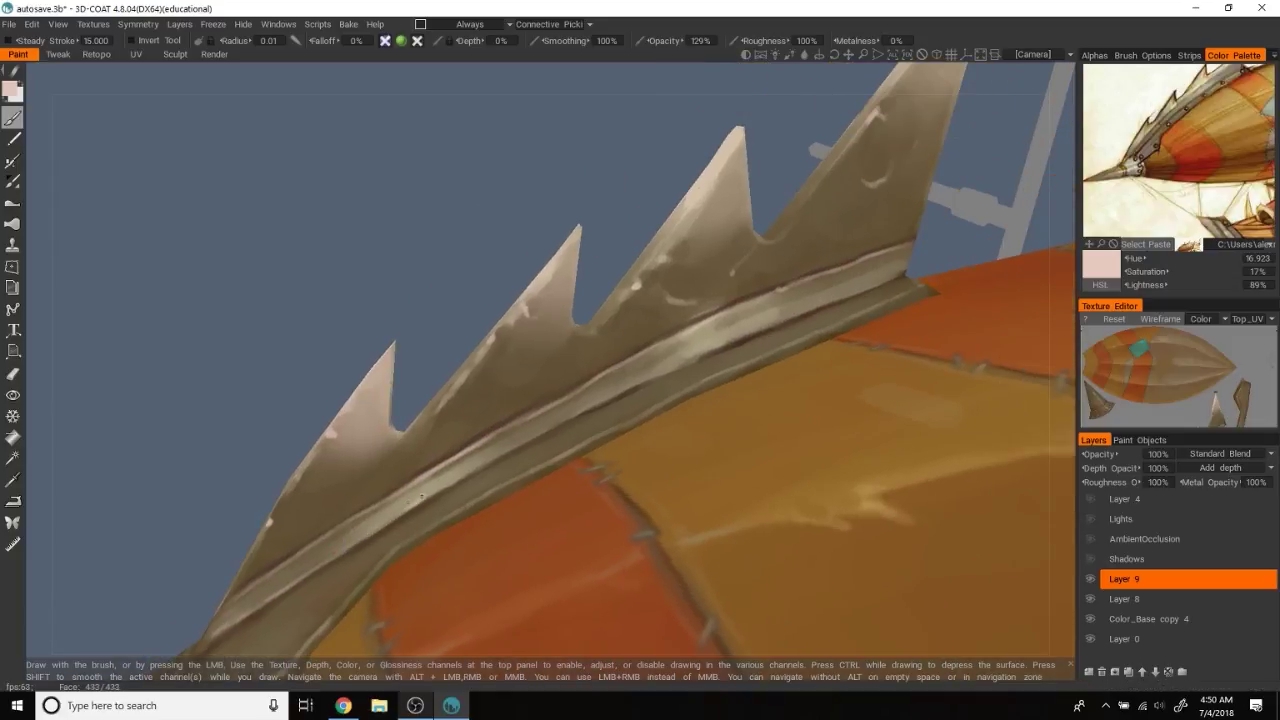
drag(422, 497, 425, 313)
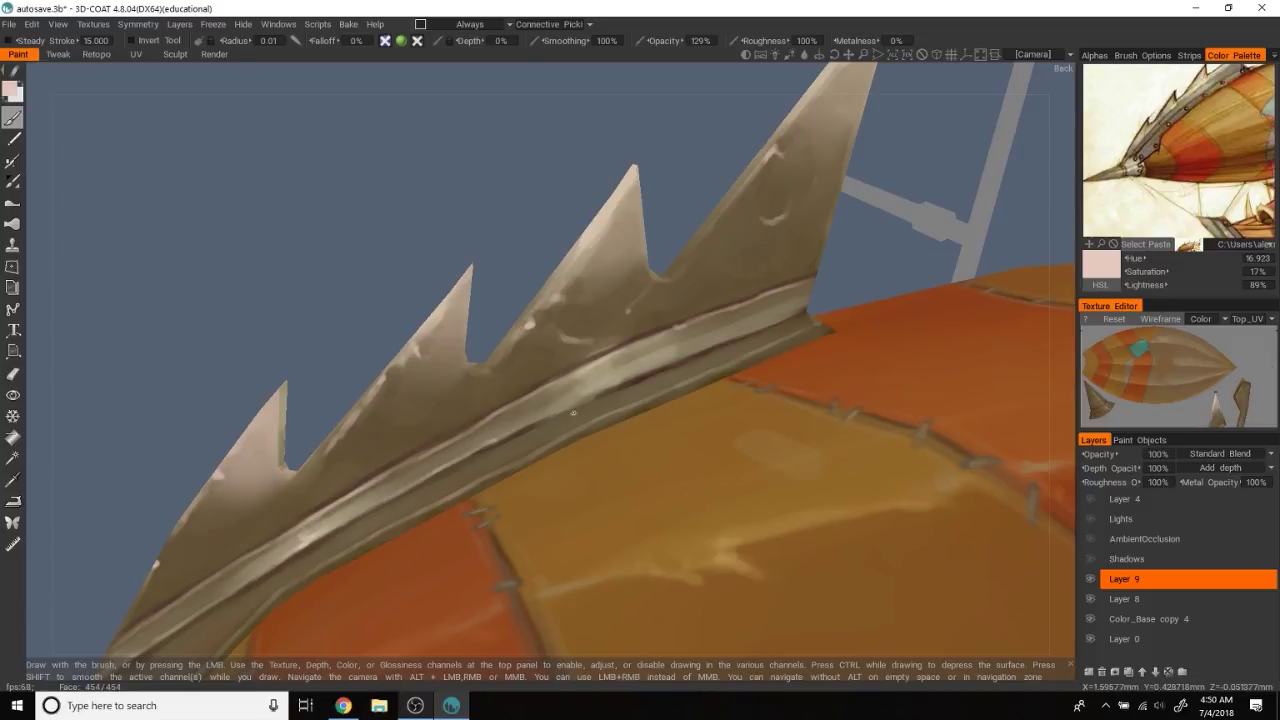
drag(688, 356, 568, 412)
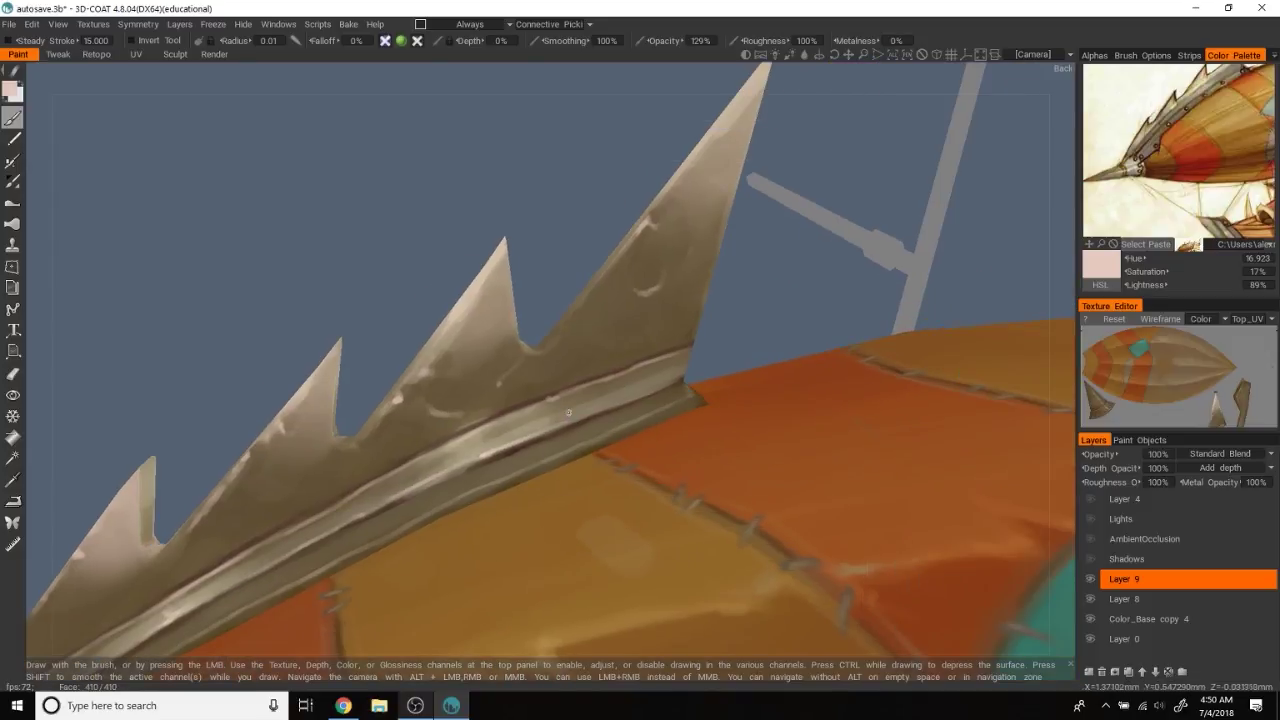
Sample dark browns from the model and brighten part of the fin's metal strip
key(v)
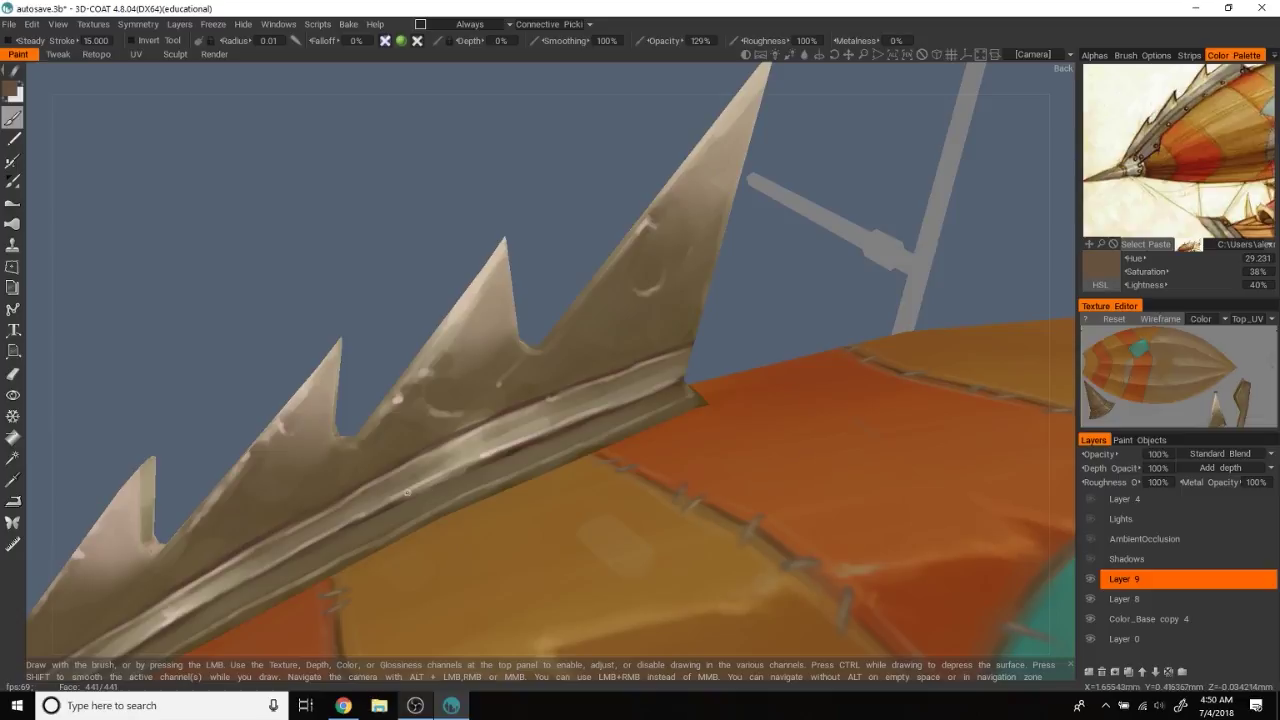
mouse_move(643, 393)
mouse_down()
mouse_move(505, 455)
mouse_move(603, 403)
mouse_up()
key(v)
drag(550, 436, 506, 447)
Move in along the fin and sample slightly darker and lighter tans from it
drag(600, 420, 720, 330)
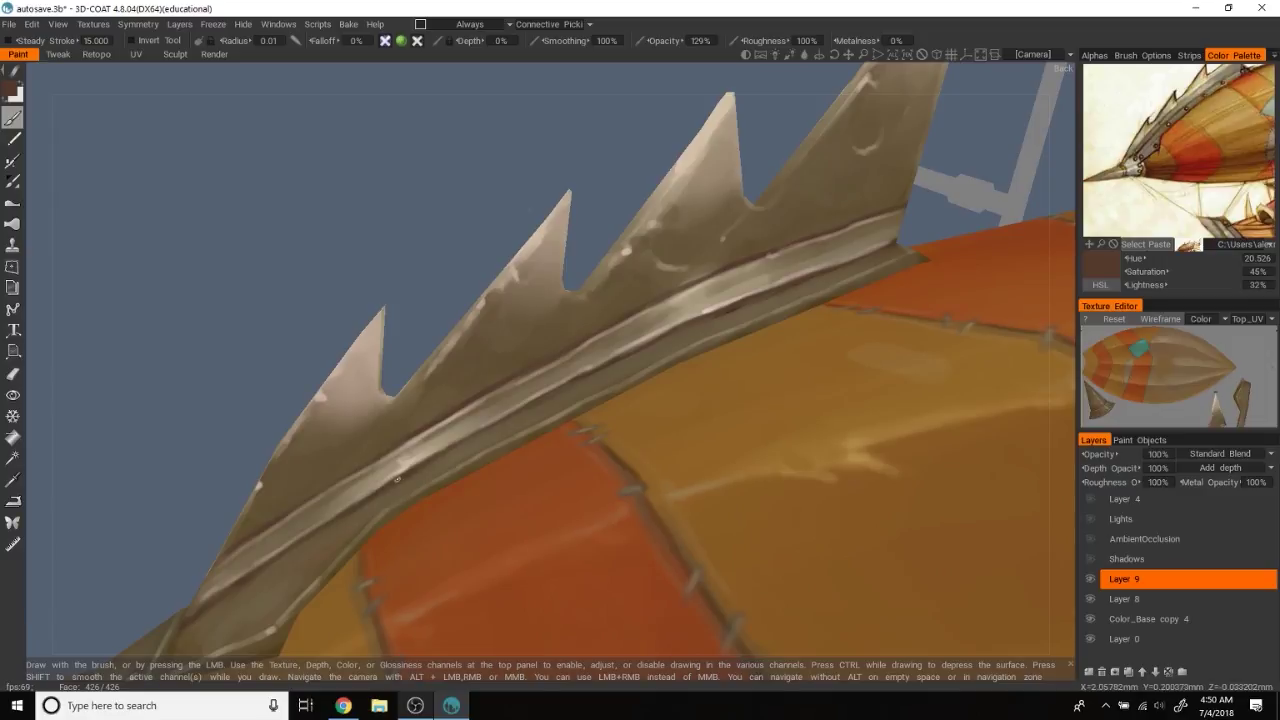
drag(506, 414, 423, 364)
mouse_move(354, 517)
mouse_down()
mouse_move(468, 229)
mouse_move(526, 194)
mouse_move(554, 217)
mouse_move(575, 191)
mouse_move(553, 404)
mouse_up()
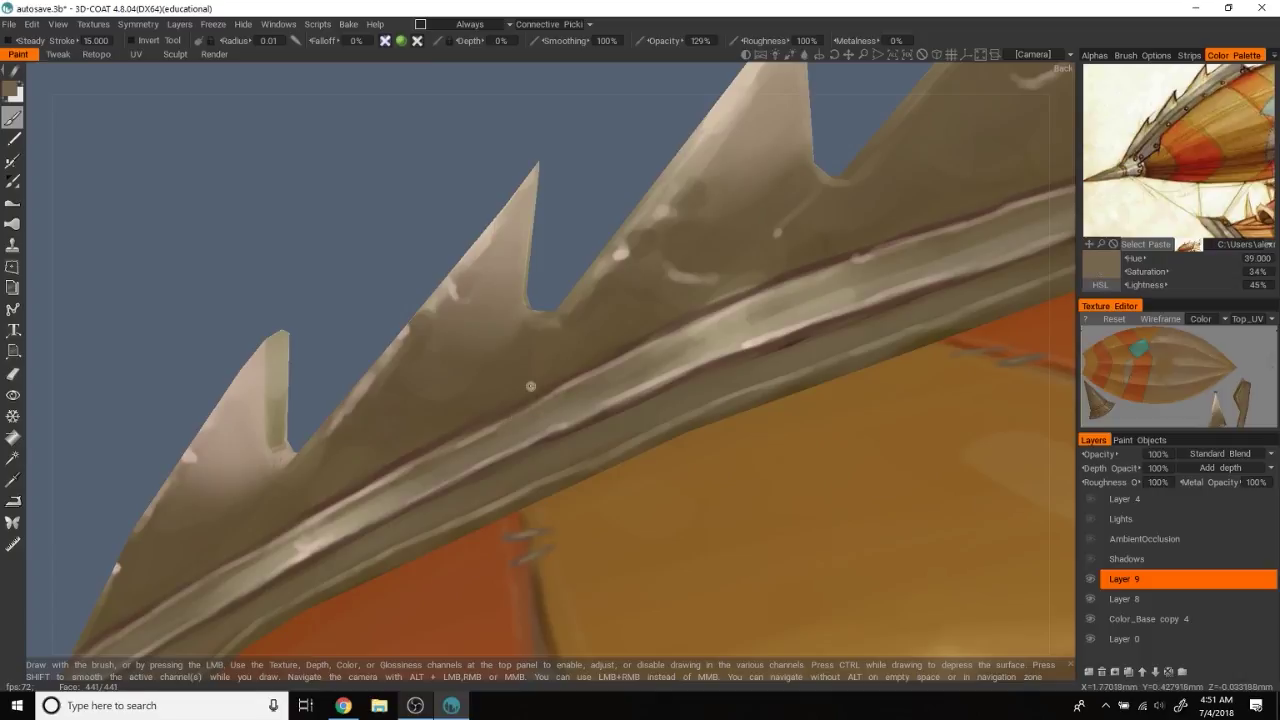
key(v)
key(v)
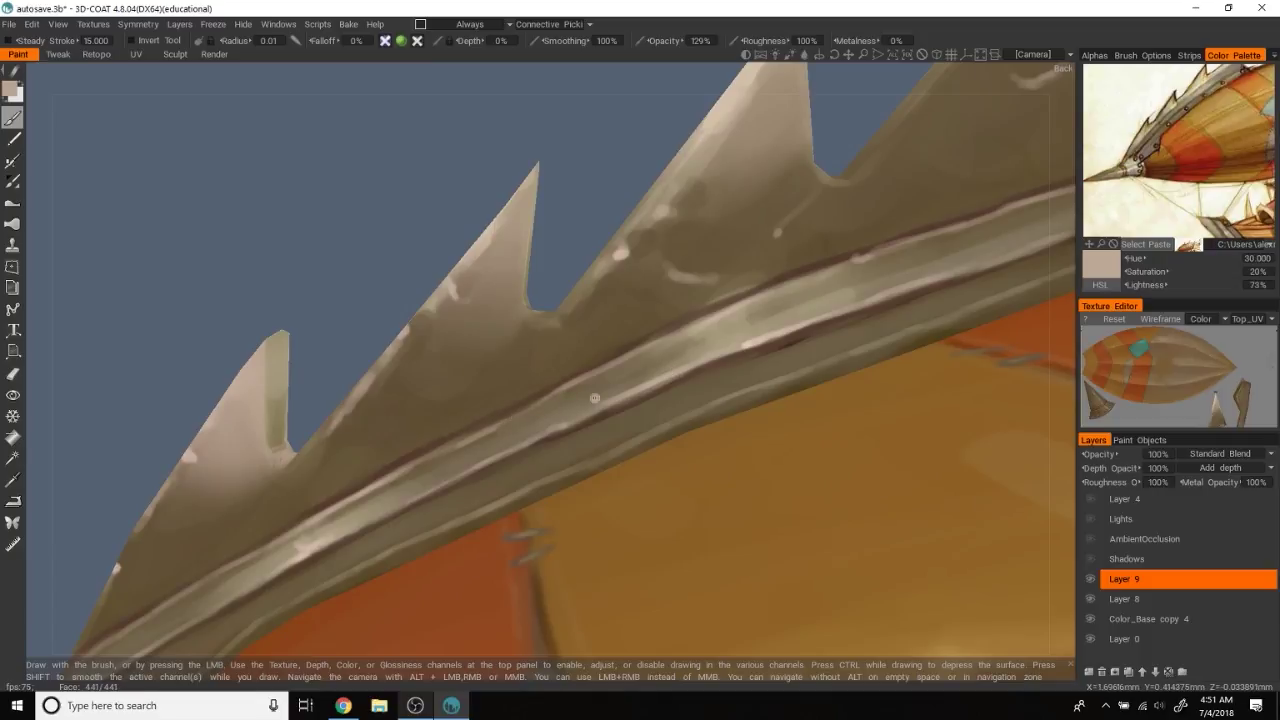
key(v)
key(v)
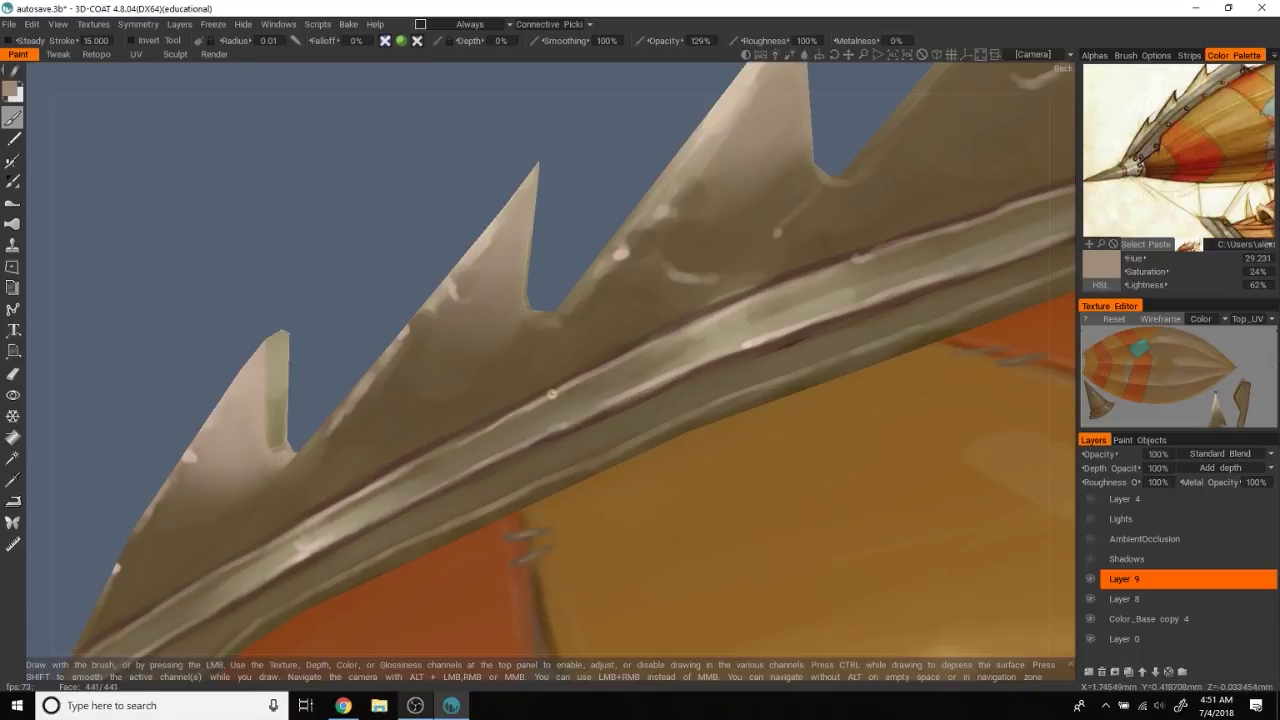
Load the dark reddish brown (hue 20.5, 45% saturation, 32% lightness) and zoom out from the fin
alt+drag(441, 449, 628, 232)
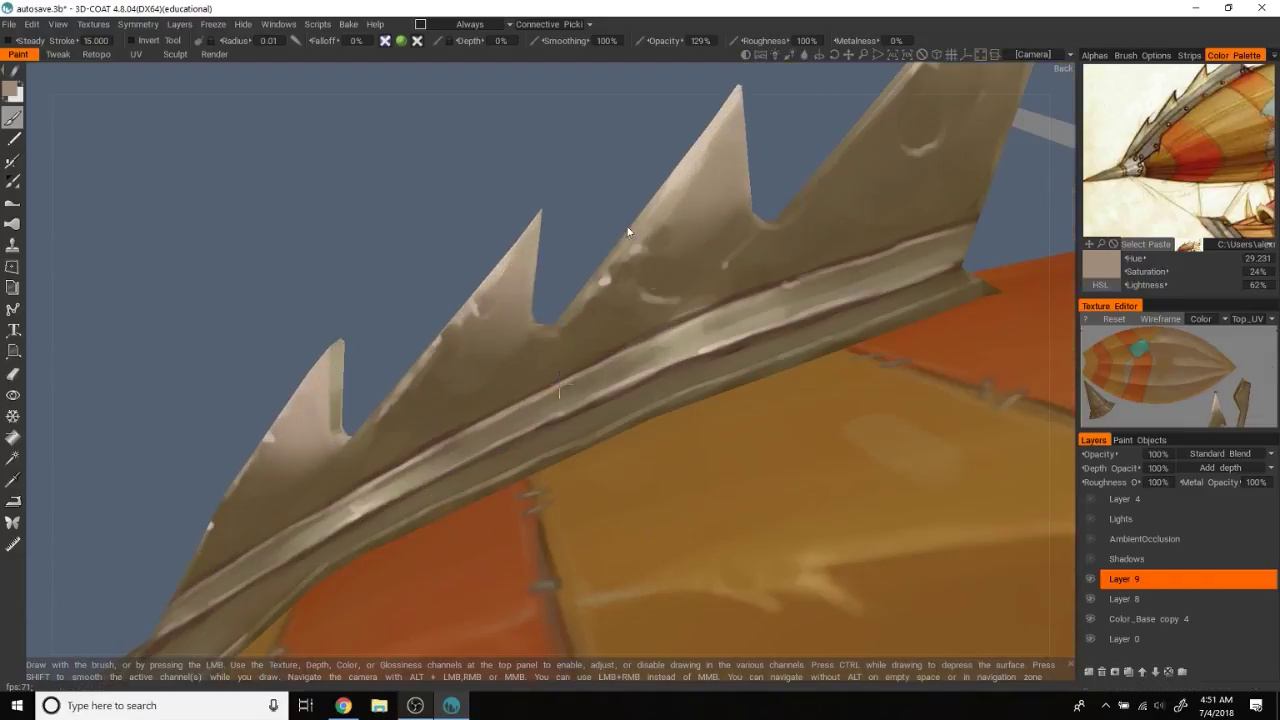
key(v)
key(v)
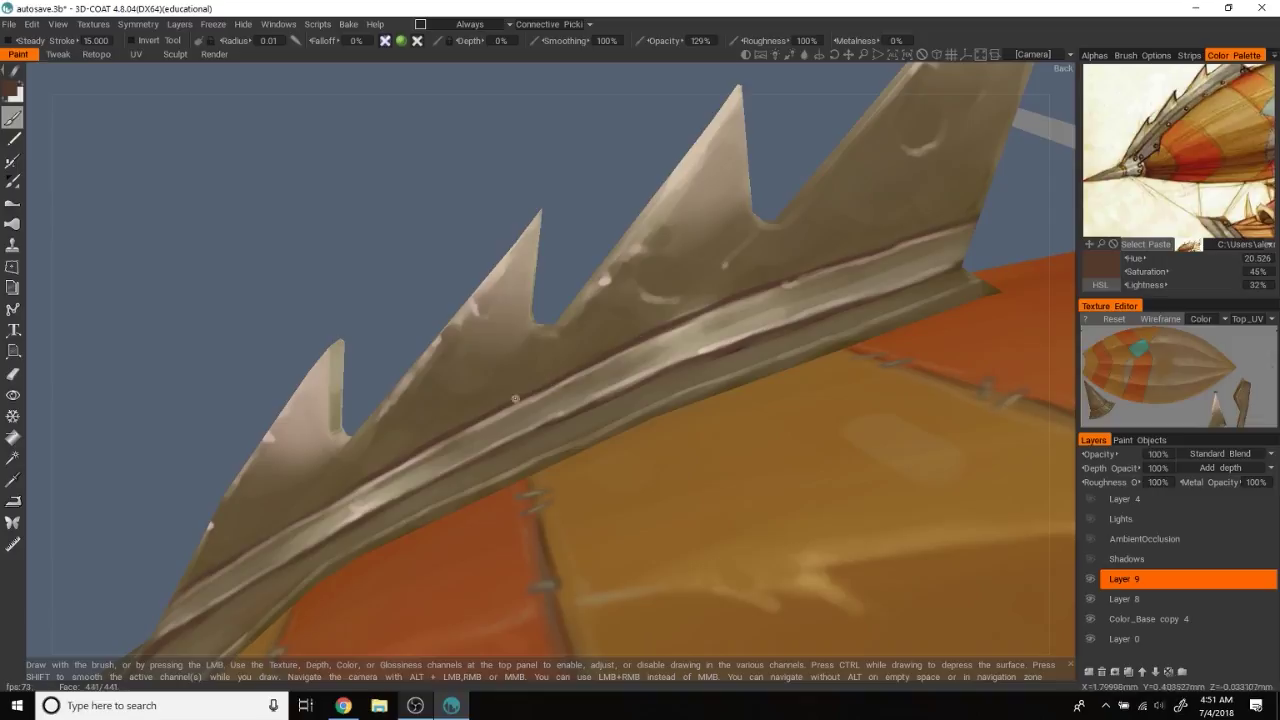
alt+drag(797, 155, 690, 323)
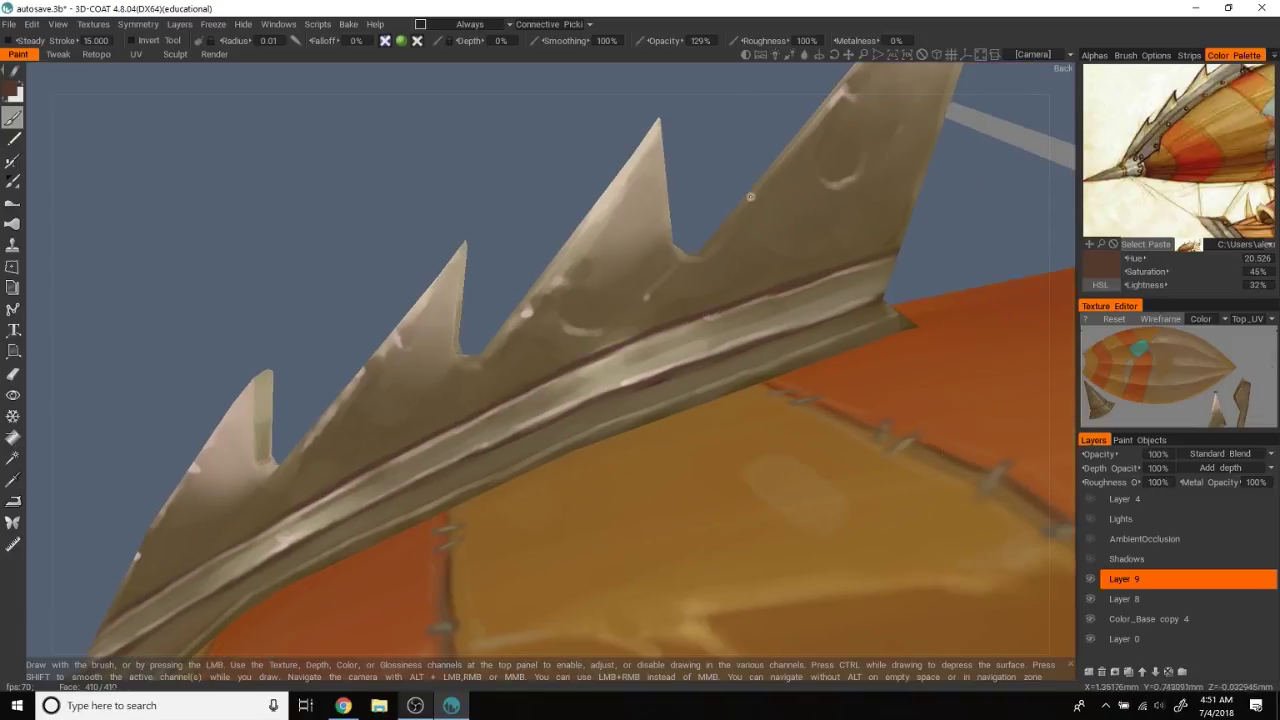
alt+drag(829, 252, 713, 189)
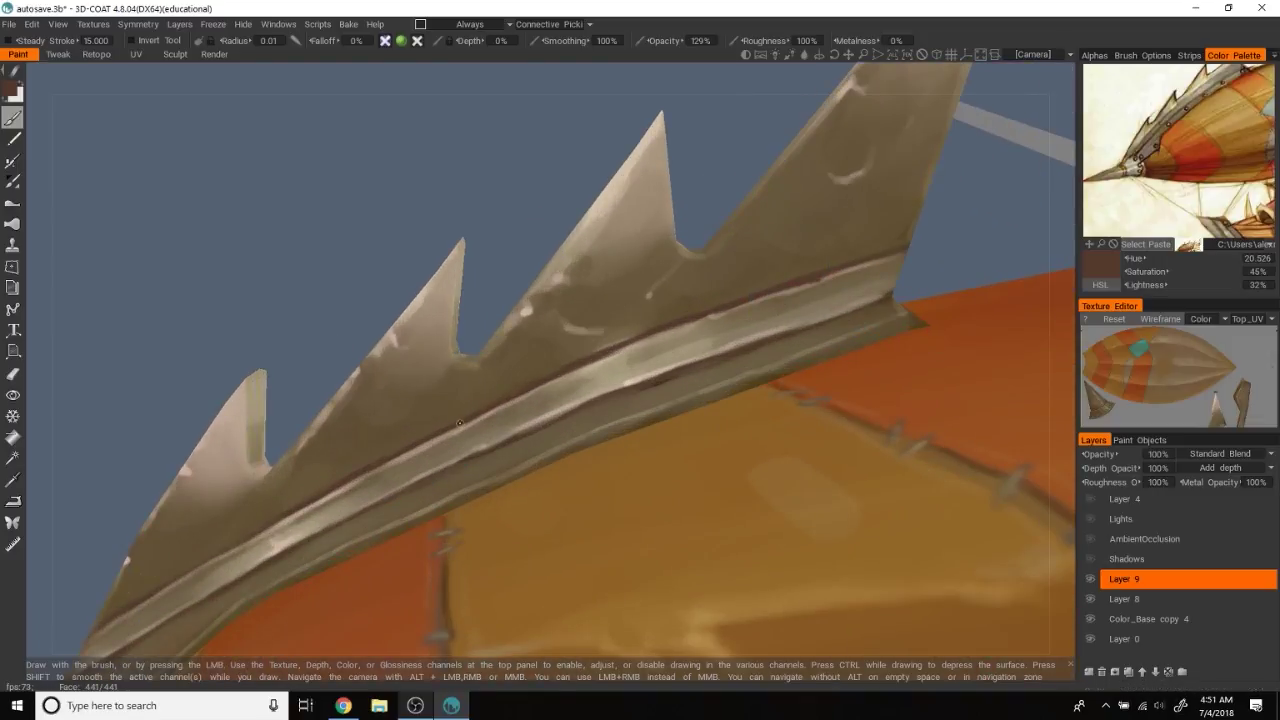
scroll(493, 205, down, 3)
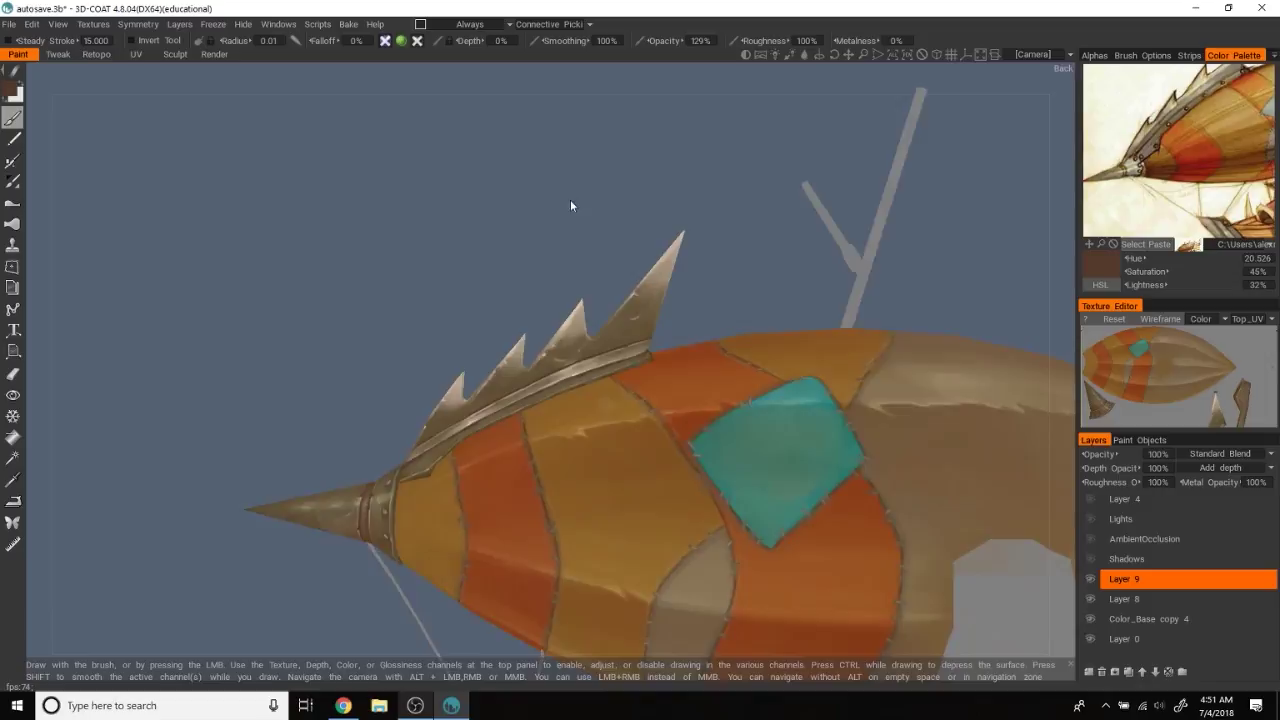
mouse_move(571, 205)
mouse_down()
mouse_move(603, 177)
mouse_move(894, 191)
mouse_move(623, 218)
mouse_up()
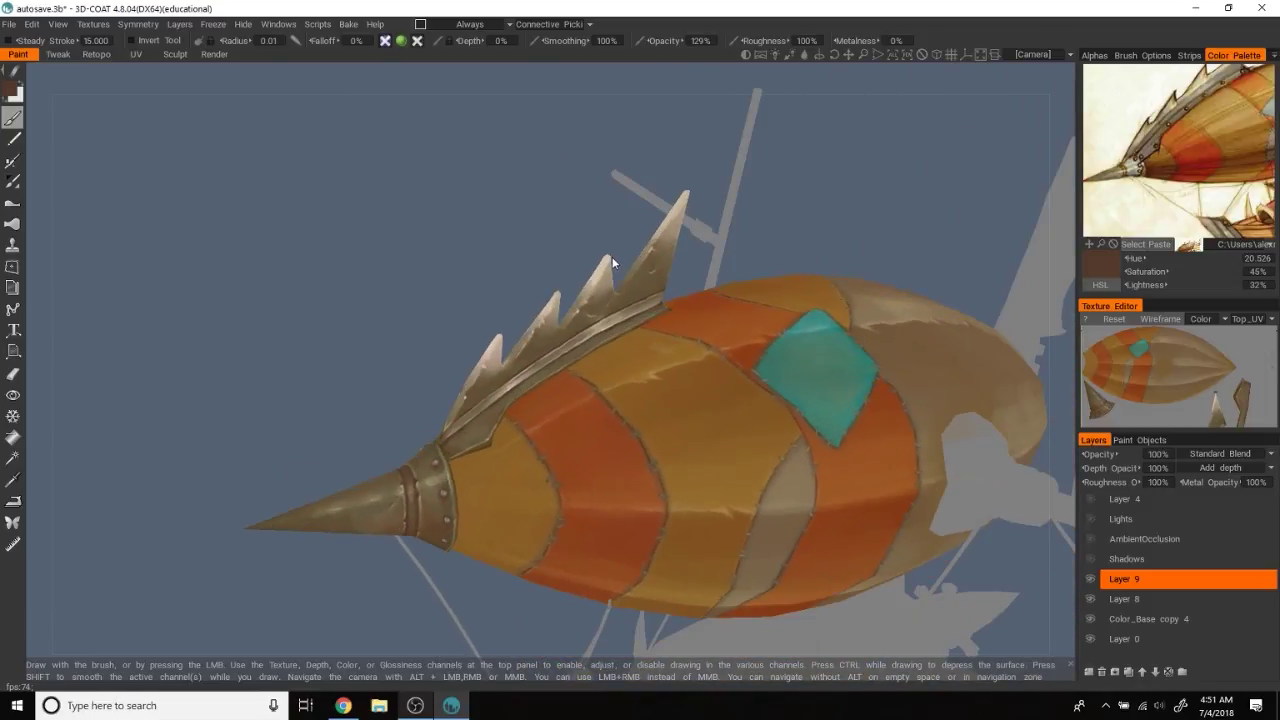
Sample light and darker tans from the fin's spikes
scroll(490, 213, up, 5)
scroll(489, 202, up, 3)
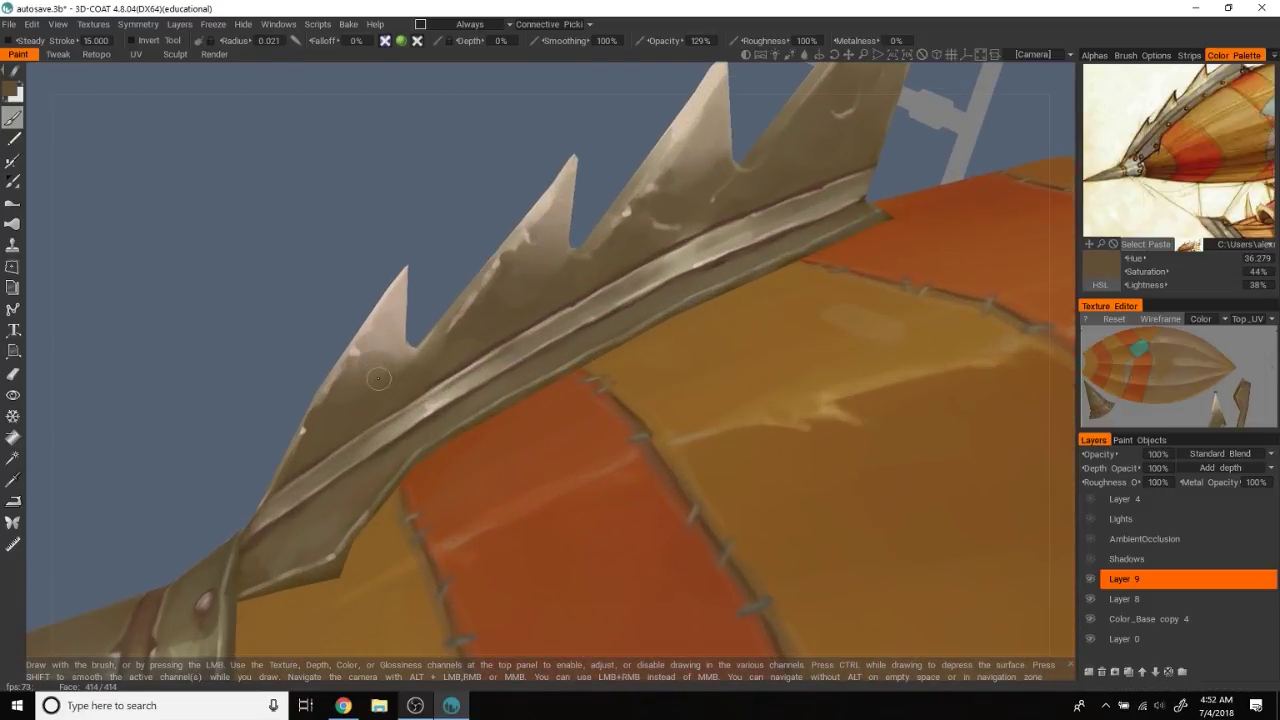
key(v)
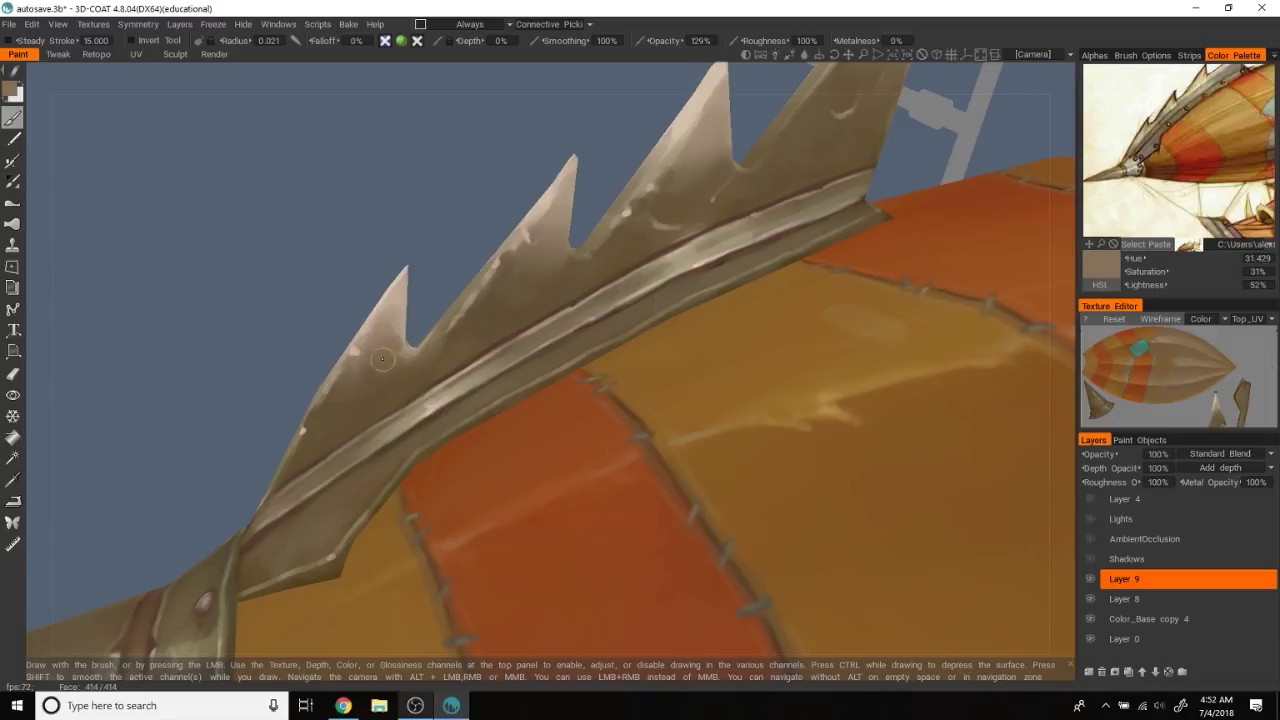
key(v)
alt+drag(411, 355, 420, 300)
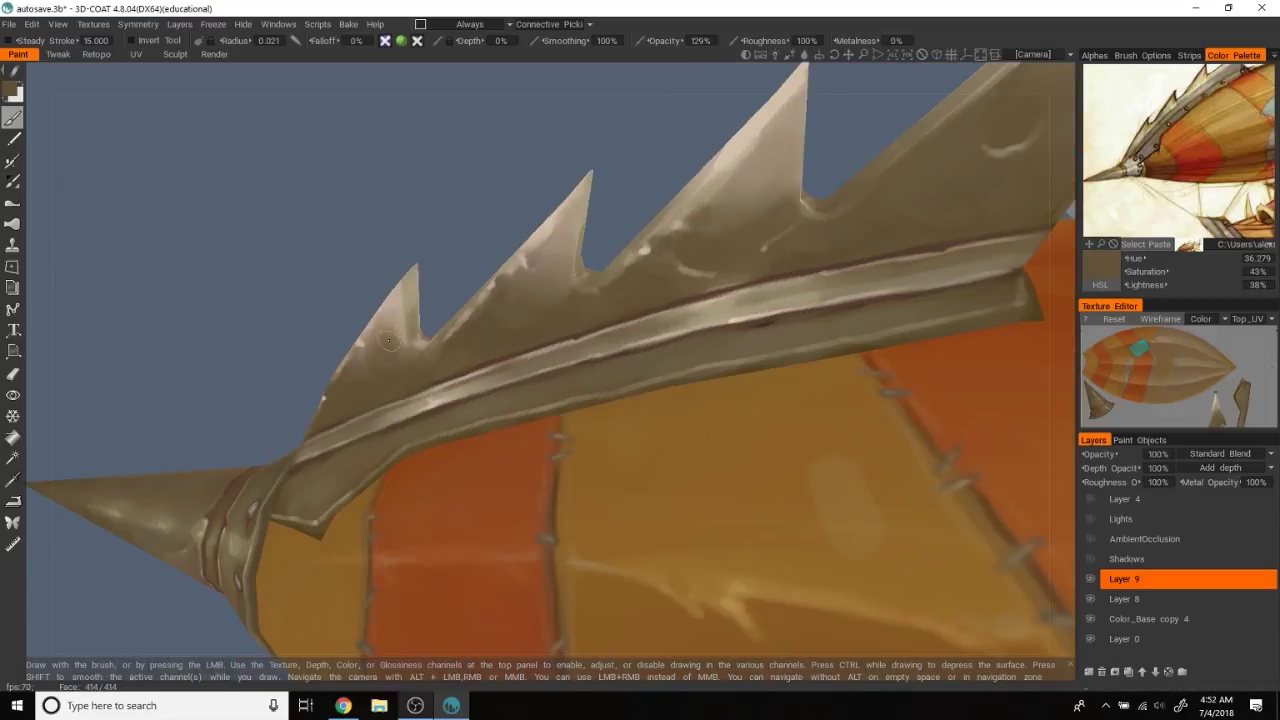
key(v)
Alternate light tan and dark brown samples on the spikes and shrink the brush for fine detail
mouse_move(423, 209)
alt+mouse_down()
mouse_move(410, 298)
mouse_move(427, 343)
mouse_move(445, 310)
mouse_move(441, 350)
mouse_move(334, 196)
mouse_move(420, 300)
mouse_move(508, 175)
alt+mouse_up()
key(v)
key(v)
key(v)
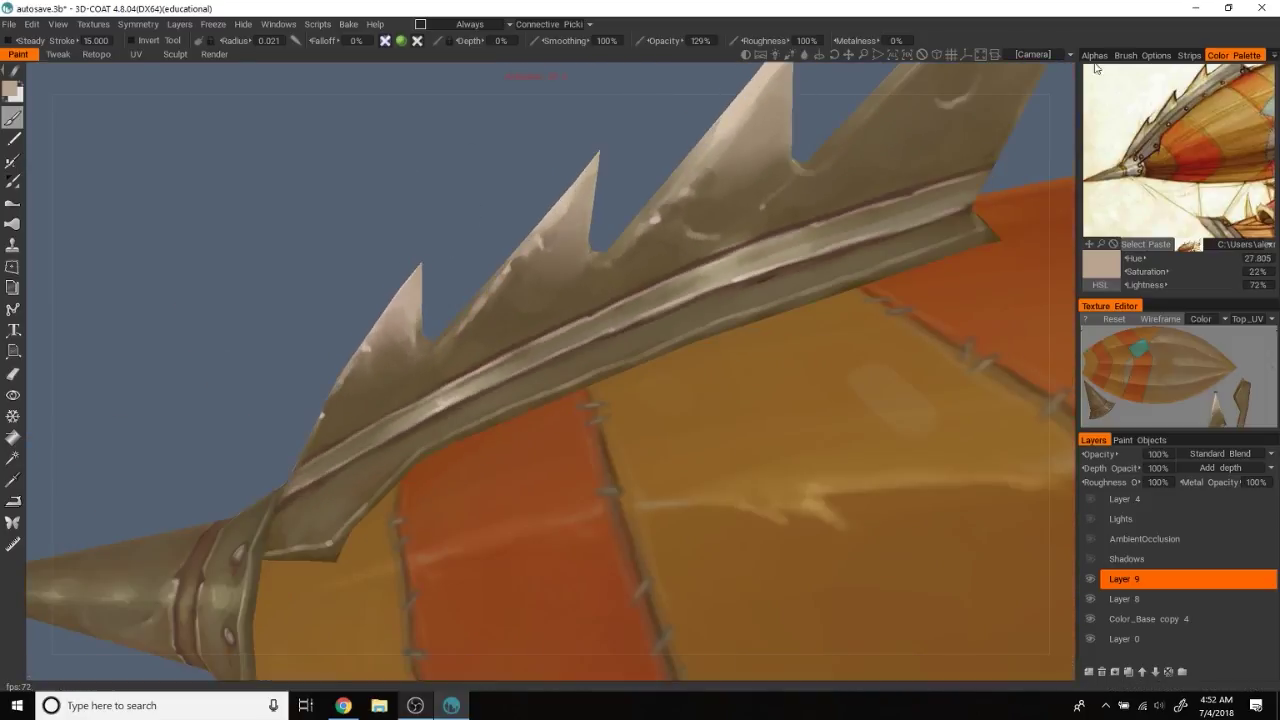
key(v)
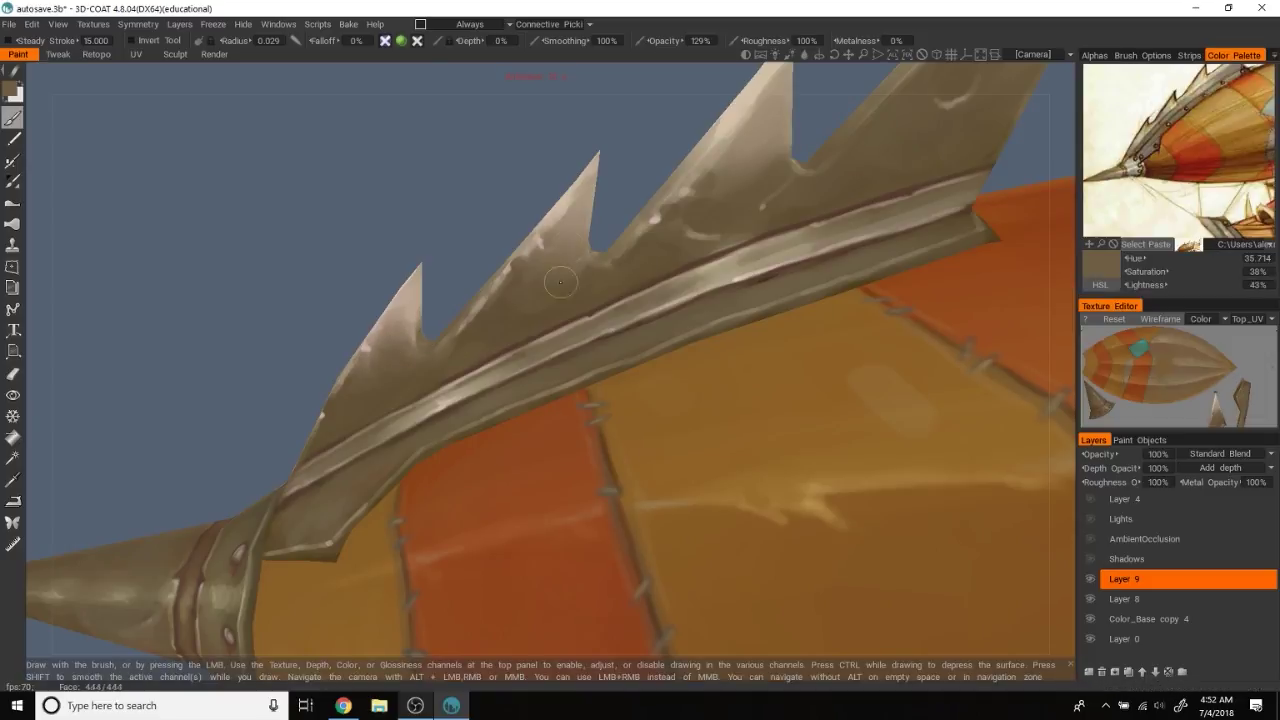
key(v)
alt+drag(570, 255, 580, 332)
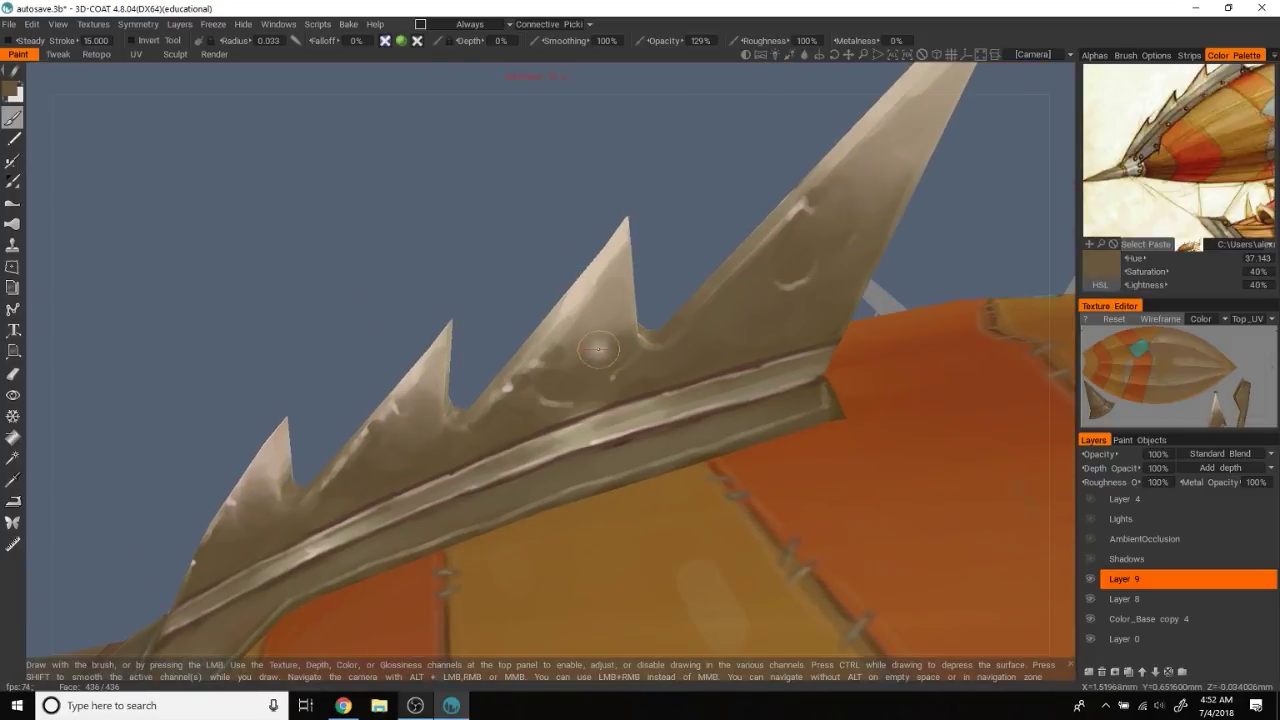
right_drag(605, 340, 585, 320)
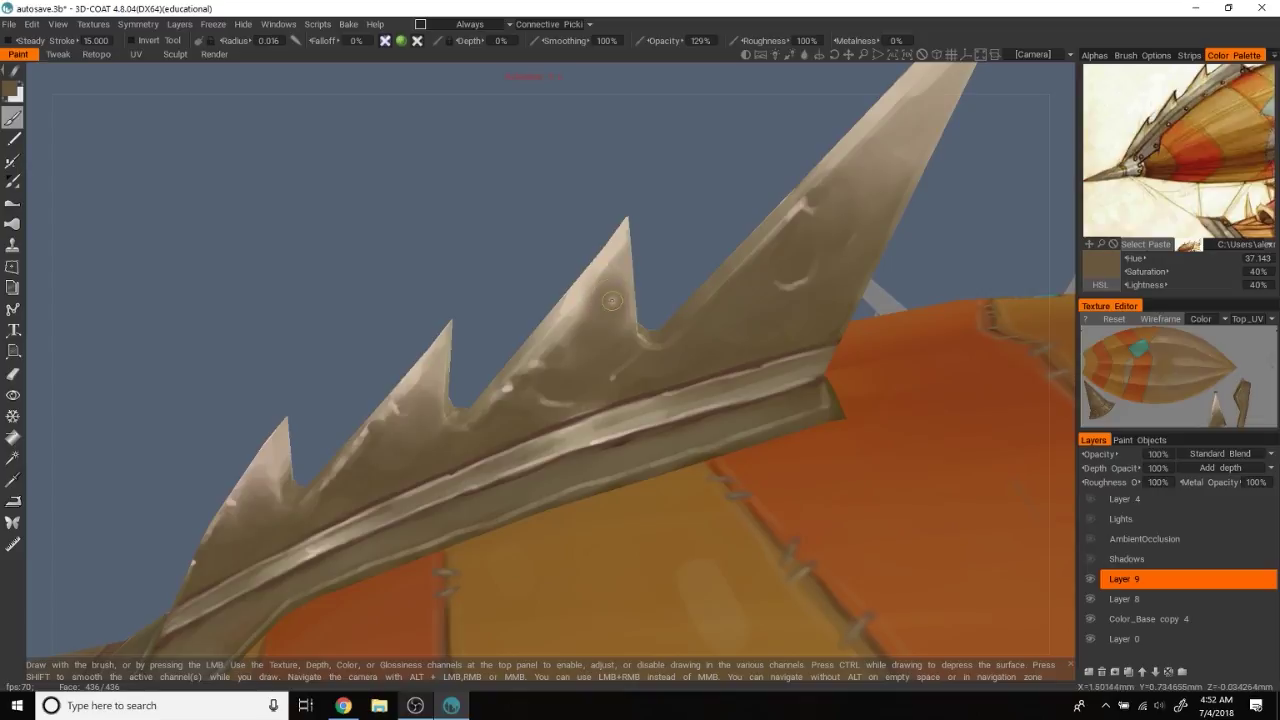
Load a light beige (hue 33.7, 21% saturation, 75% lightness) and orbit out to view the airship
mouse_move(672, 188)
alt+mouse_down()
mouse_move(600, 191)
mouse_move(575, 310)
mouse_move(446, 245)
mouse_move(718, 210)
mouse_move(570, 358)
alt+mouse_up()
key(v)
key(v)
key(v)
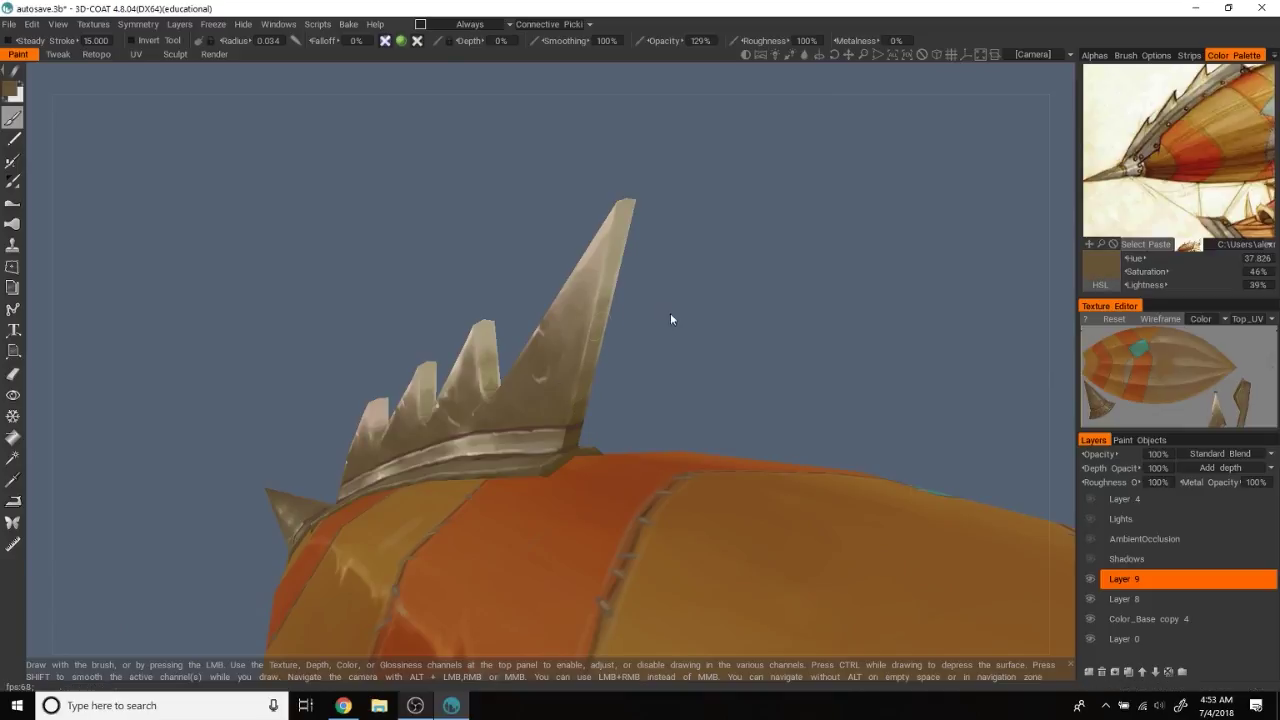
key(v)
mouse_move(490, 363)
alt+mouse_down()
mouse_move(555, 248)
mouse_move(486, 322)
mouse_move(521, 205)
mouse_move(407, 323)
mouse_move(449, 180)
mouse_move(540, 191)
mouse_move(505, 228)
mouse_move(474, 217)
mouse_move(537, 208)
alt+mouse_up()
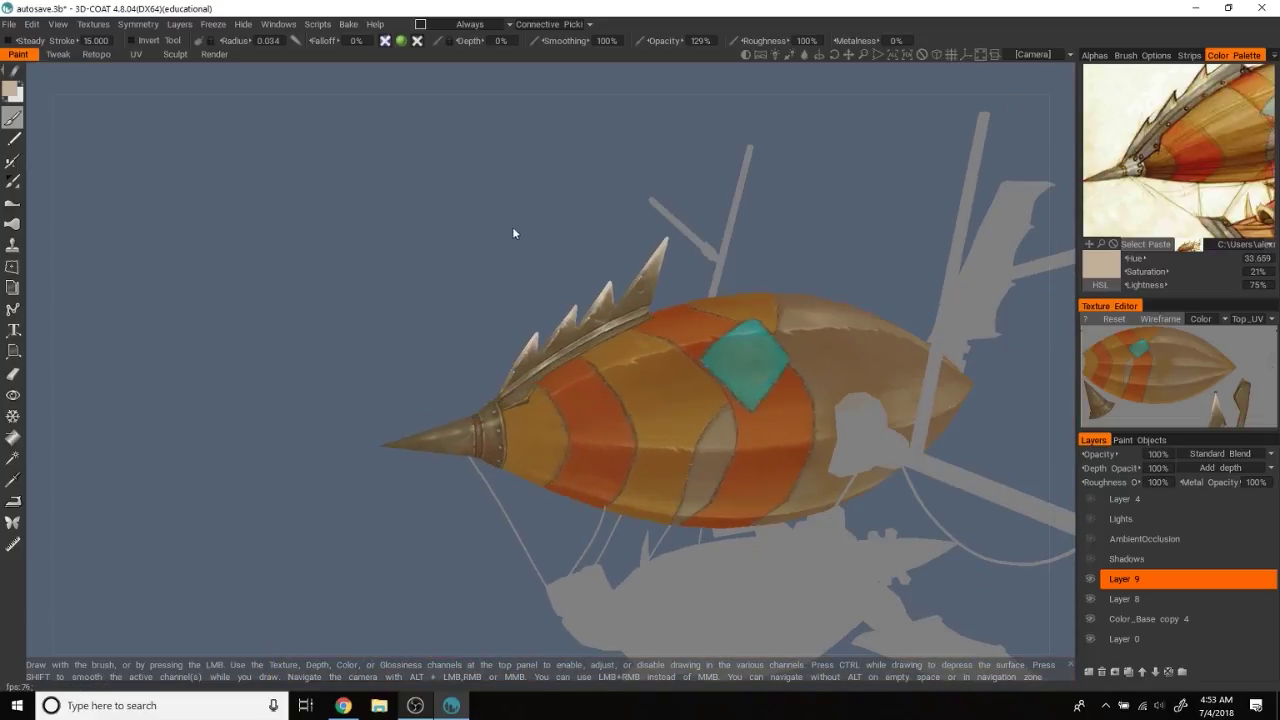
Try HardLight and Multiply blend modes on the paint layer
scroll(474, 242, down, 3)
scroll(575, 204, up, 3)
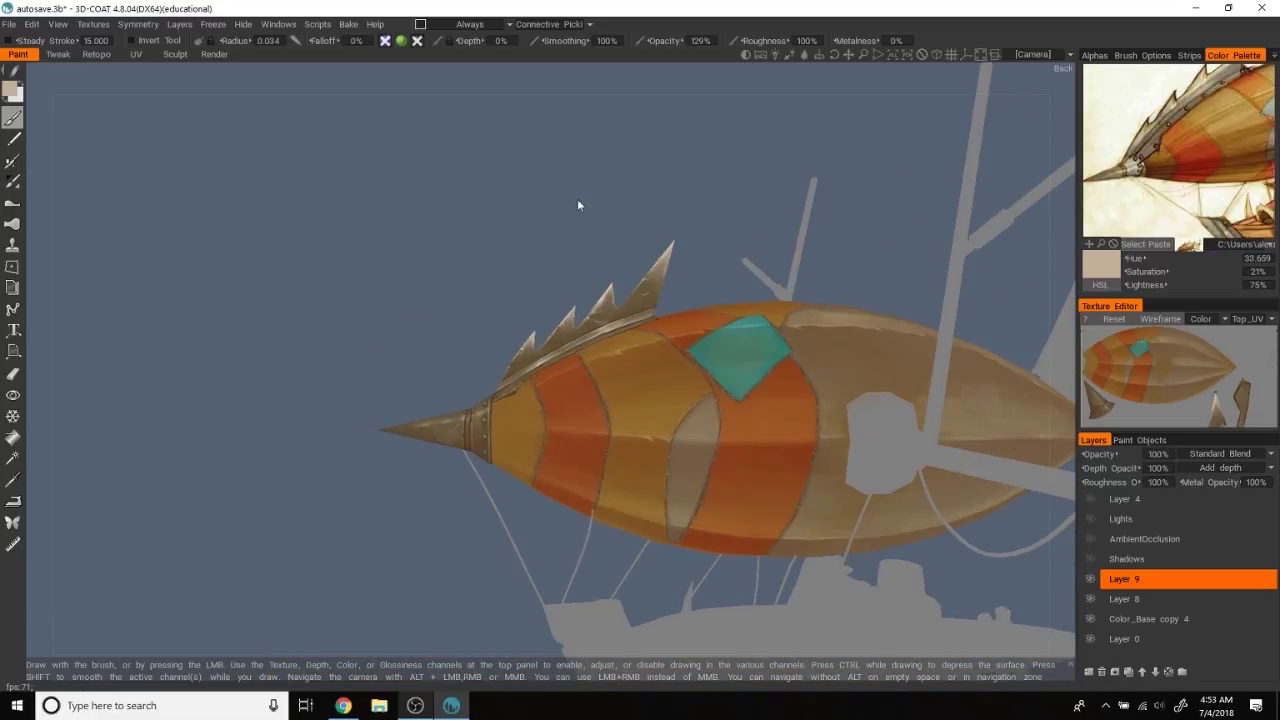
scroll(577, 205, up, 3)
scroll(546, 214, up, 3)
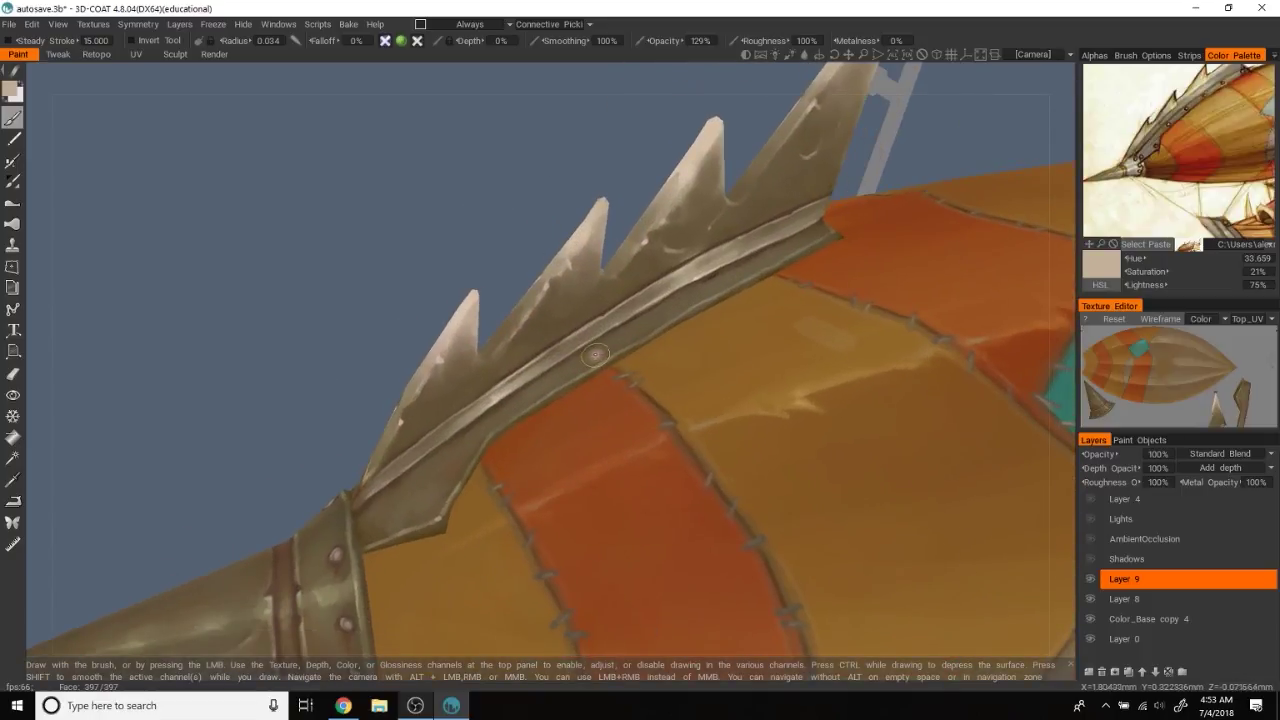
click(1225, 453)
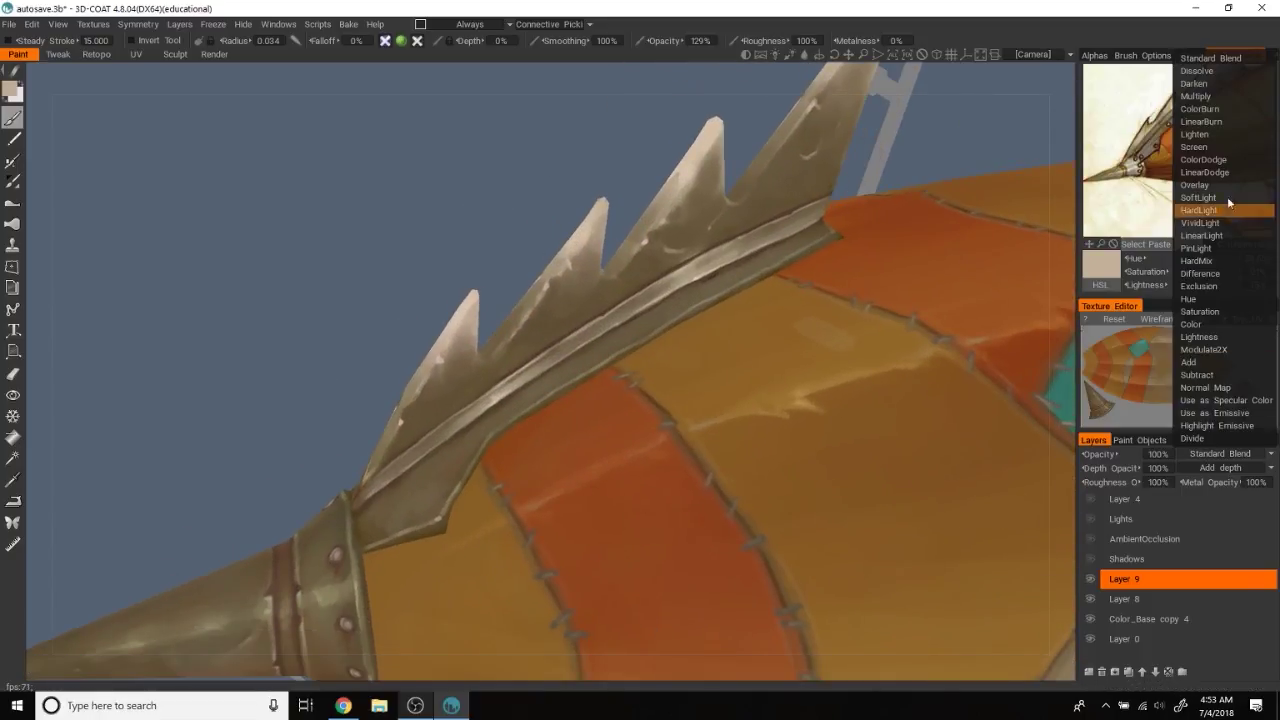
click(1202, 453)
click(1196, 96)
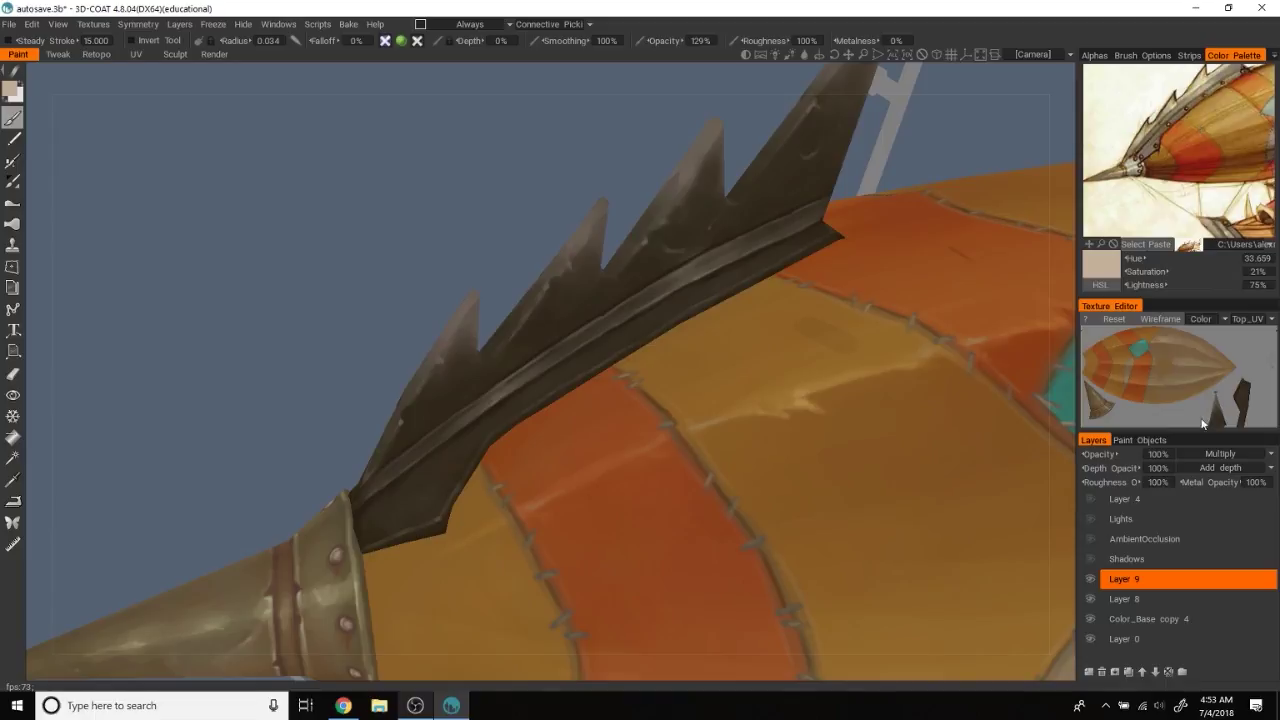
scroll(560, 170, down, 3)
Try Saturation blending, then revert the layer to Standard Blend and return to the colour palette
click(1220, 453)
click(1210, 390)
click(1212, 453)
click(1200, 59)
drag(530, 215, 585, 197)
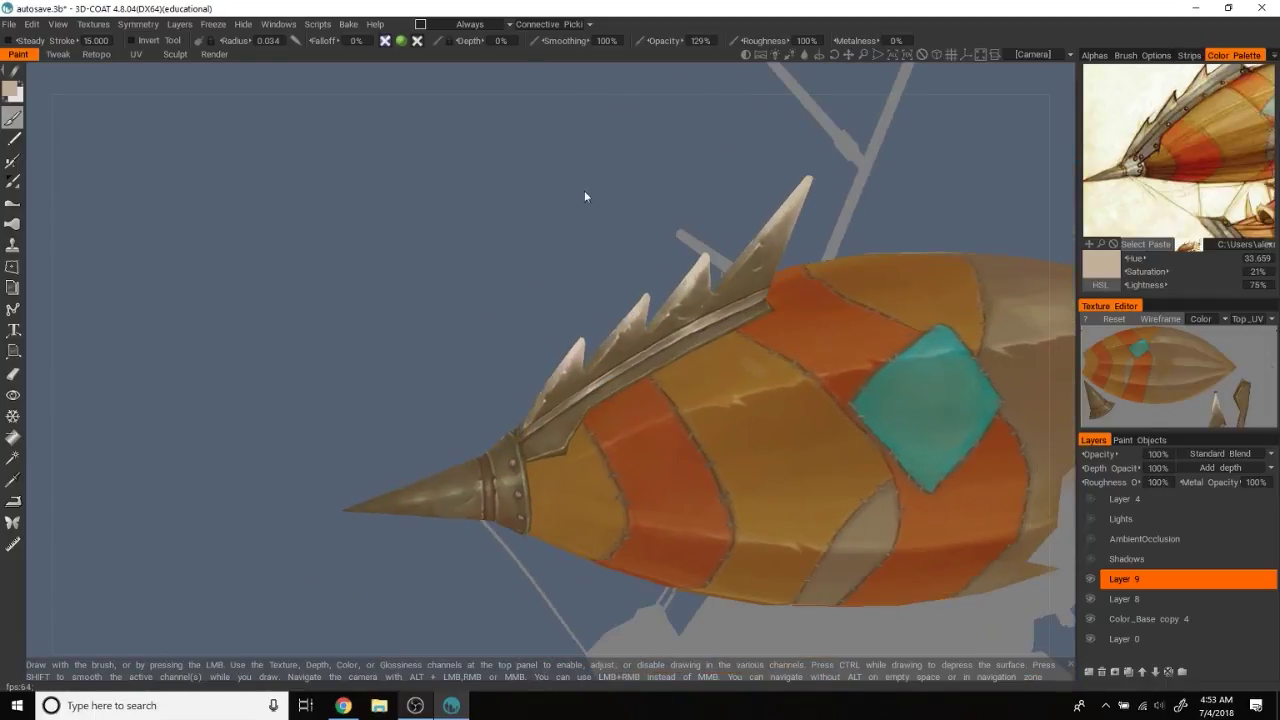
scroll(585, 197, up, 3)
click(1095, 55)
click(1232, 55)
scroll(465, 252, up, 2)
Load dark brown and paint the first rivet dots on the plate and metal strip
key(v)
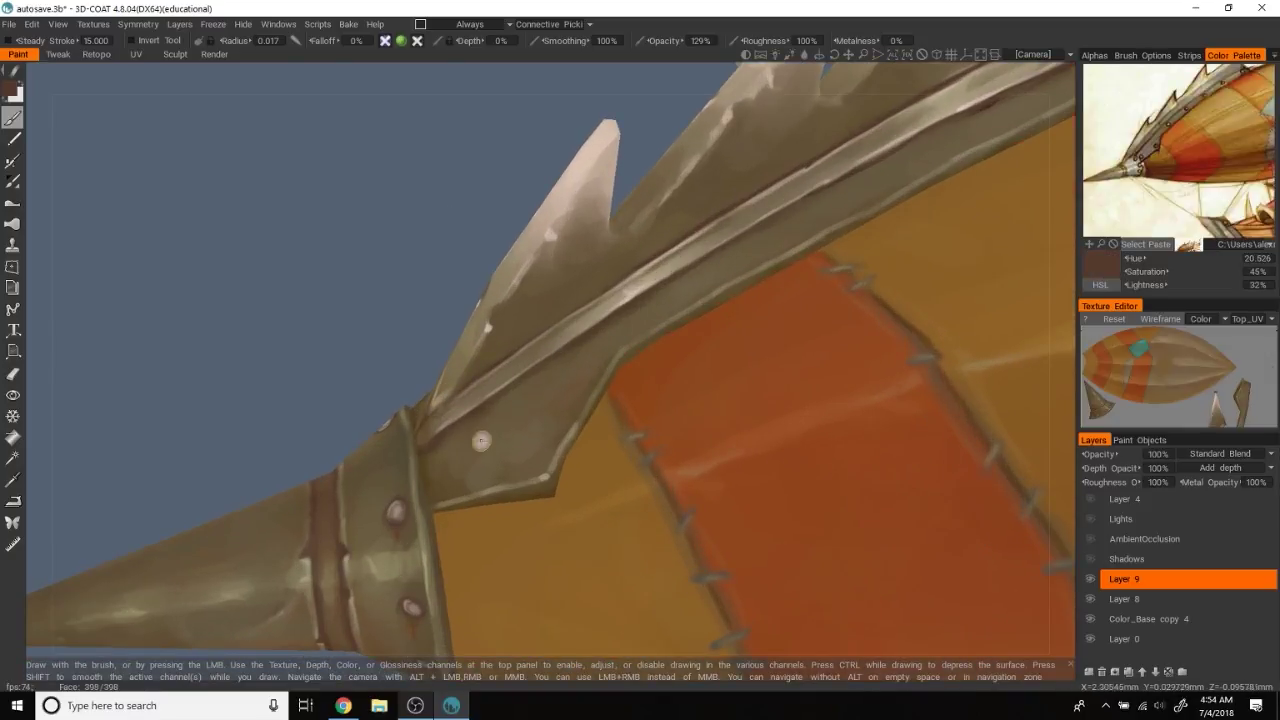
click(532, 457)
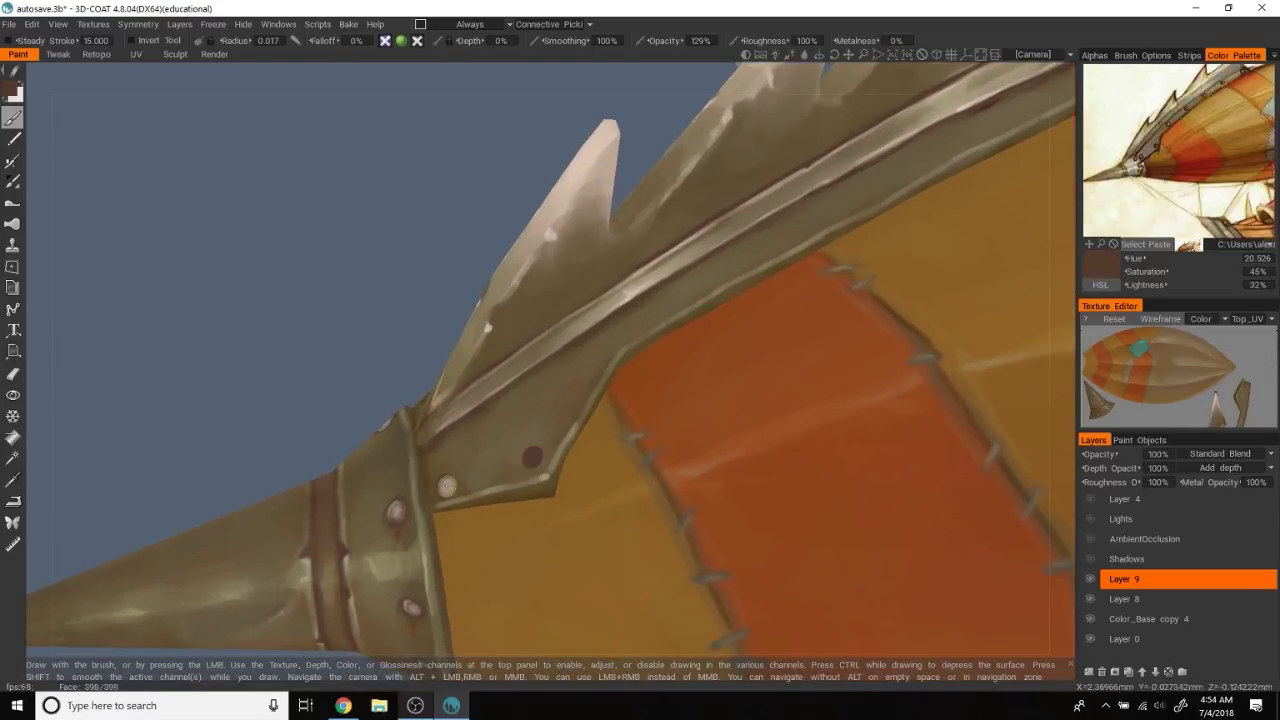
alt+drag(443, 484, 478, 428)
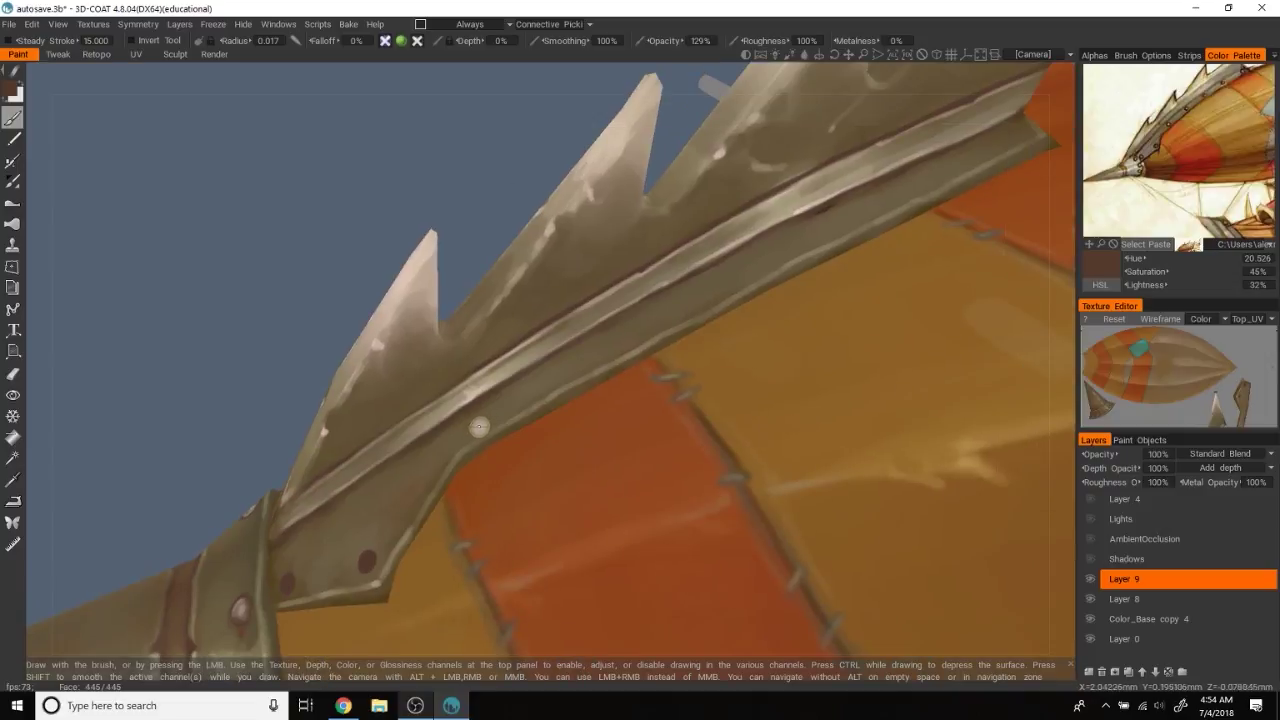
alt+drag(470, 422, 528, 407)
click(528, 407)
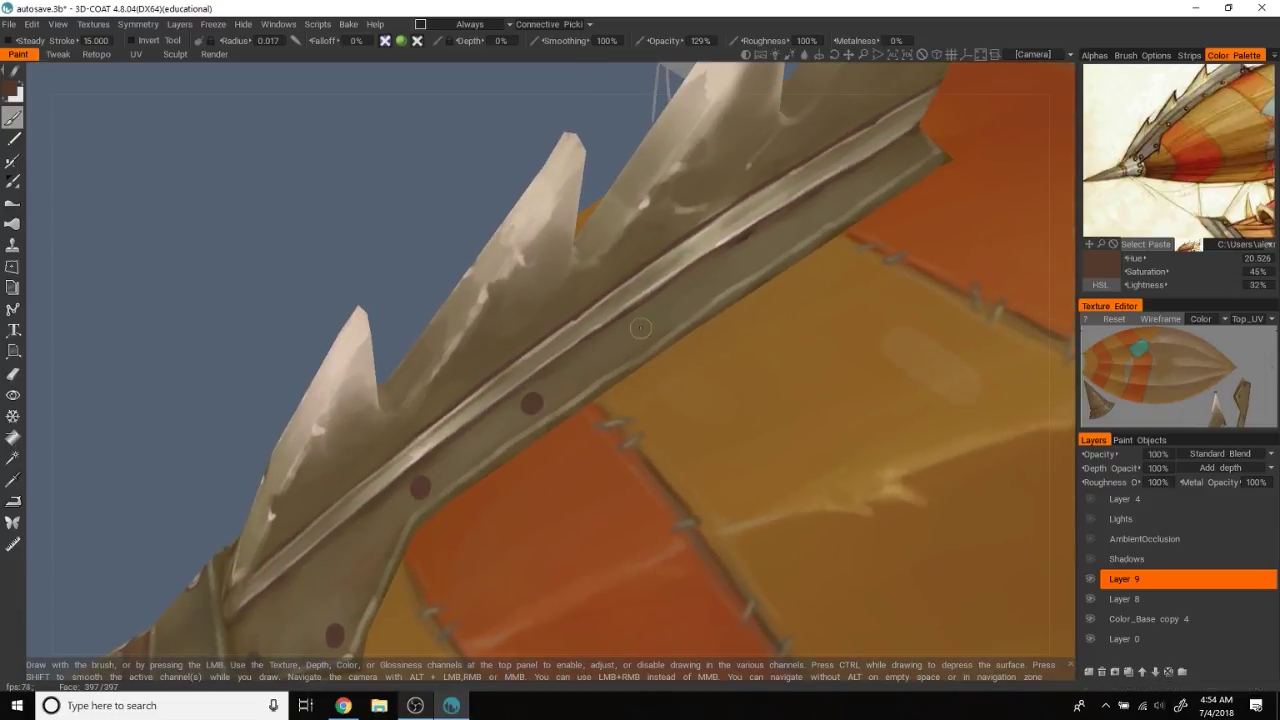
drag(448, 165, 606, 342)
click(609, 346)
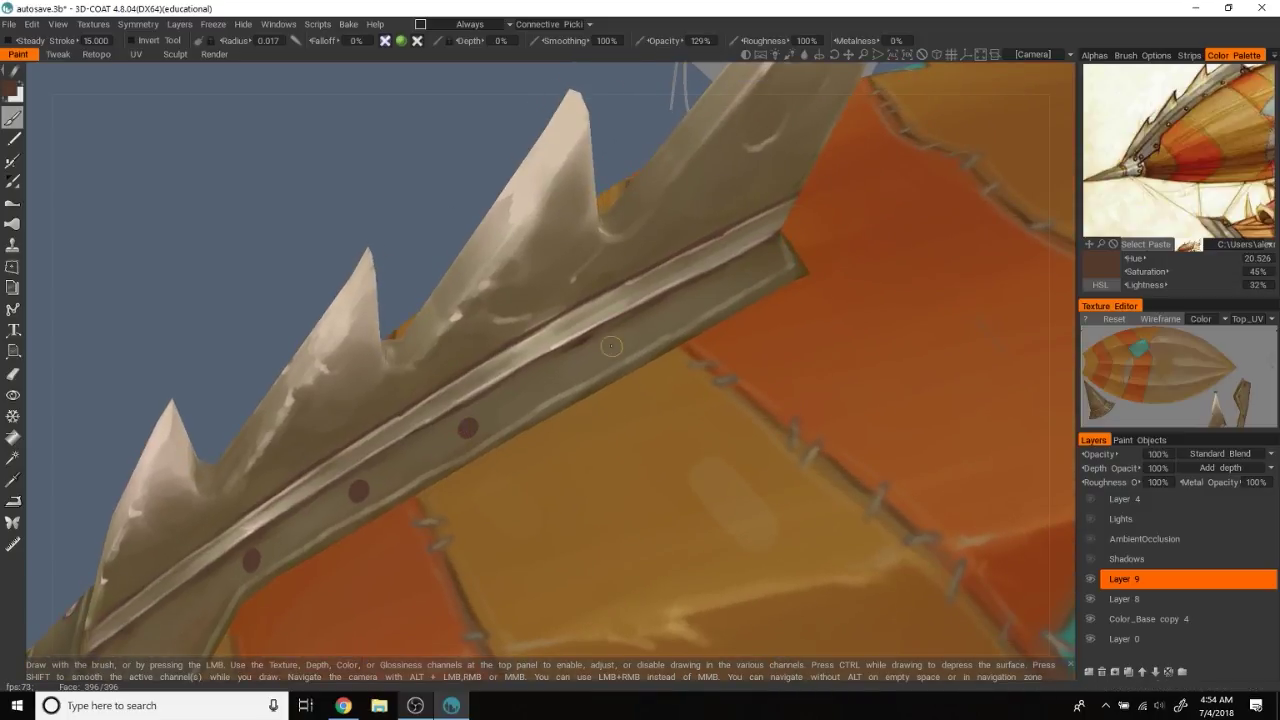
click(733, 279)
Space more dark brown rivet dots further along the metal strip
mouse_move(490, 213)
mouse_down()
mouse_move(403, 240)
mouse_move(477, 194)
mouse_move(499, 231)
mouse_up()
mouse_move(486, 166)
mouse_down()
mouse_move(857, 260)
mouse_move(541, 328)
mouse_up()
click(836, 262)
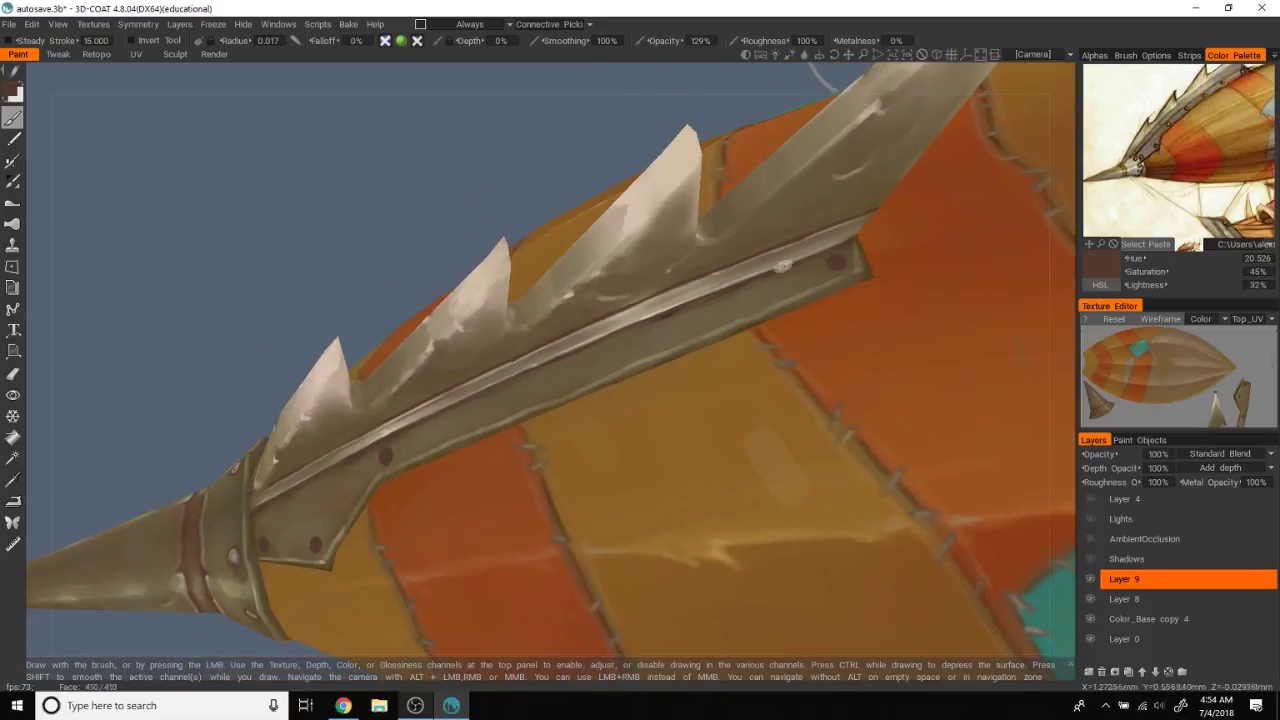
click(489, 409)
click(618, 352)
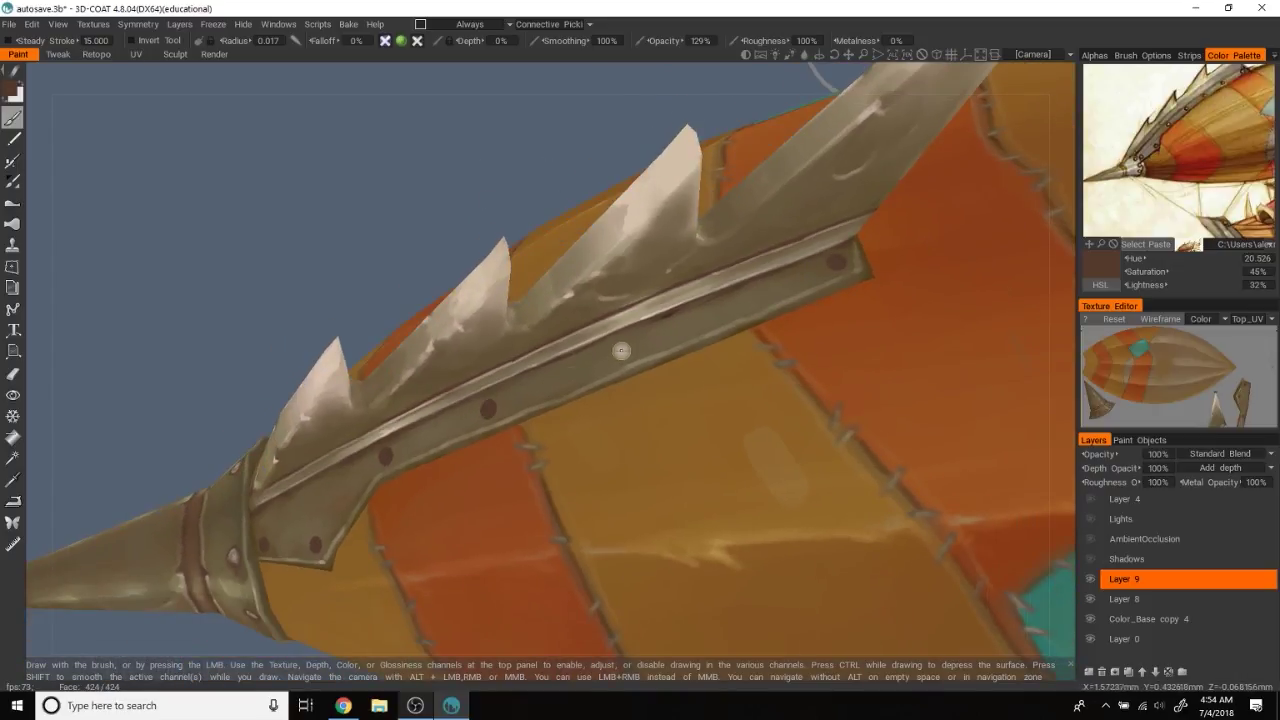
drag(739, 305, 465, 140)
scroll(536, 170, up, 3)
scroll(536, 170, up, 3)
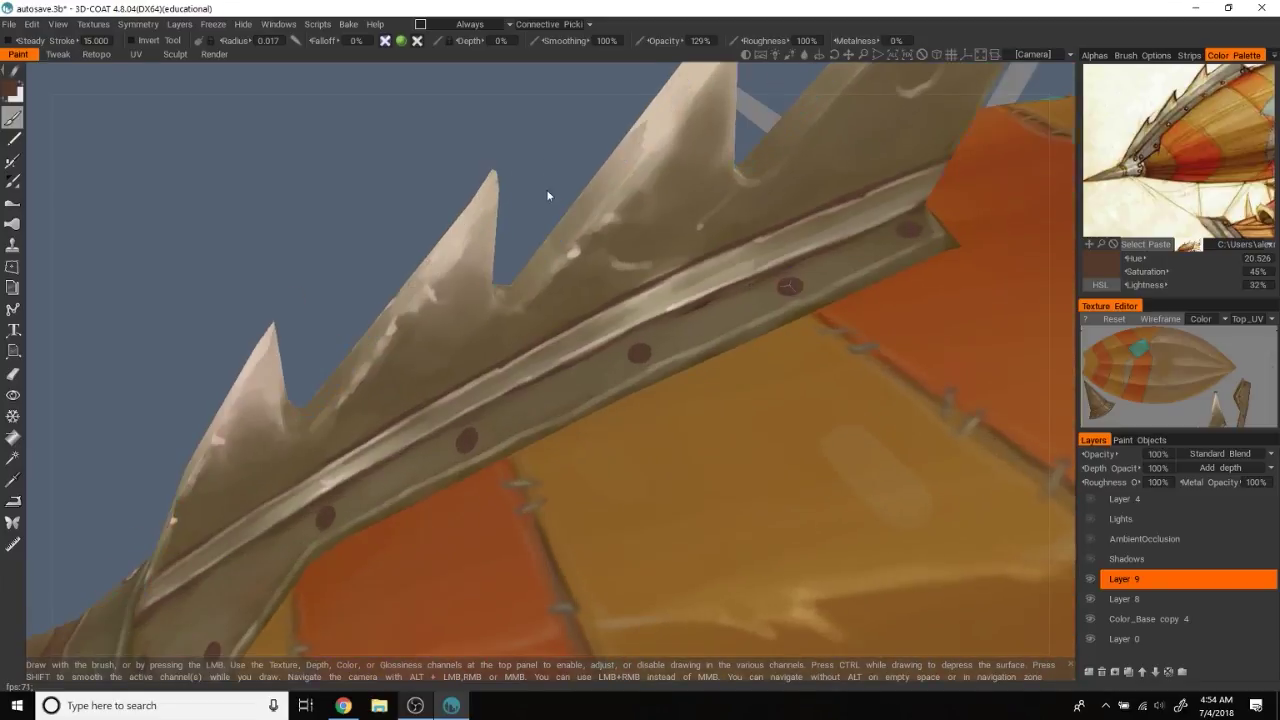
Undo and repaint misplaced rivet dots, then sample a light grey from a rivet
key(ctrl+z)
click(459, 443)
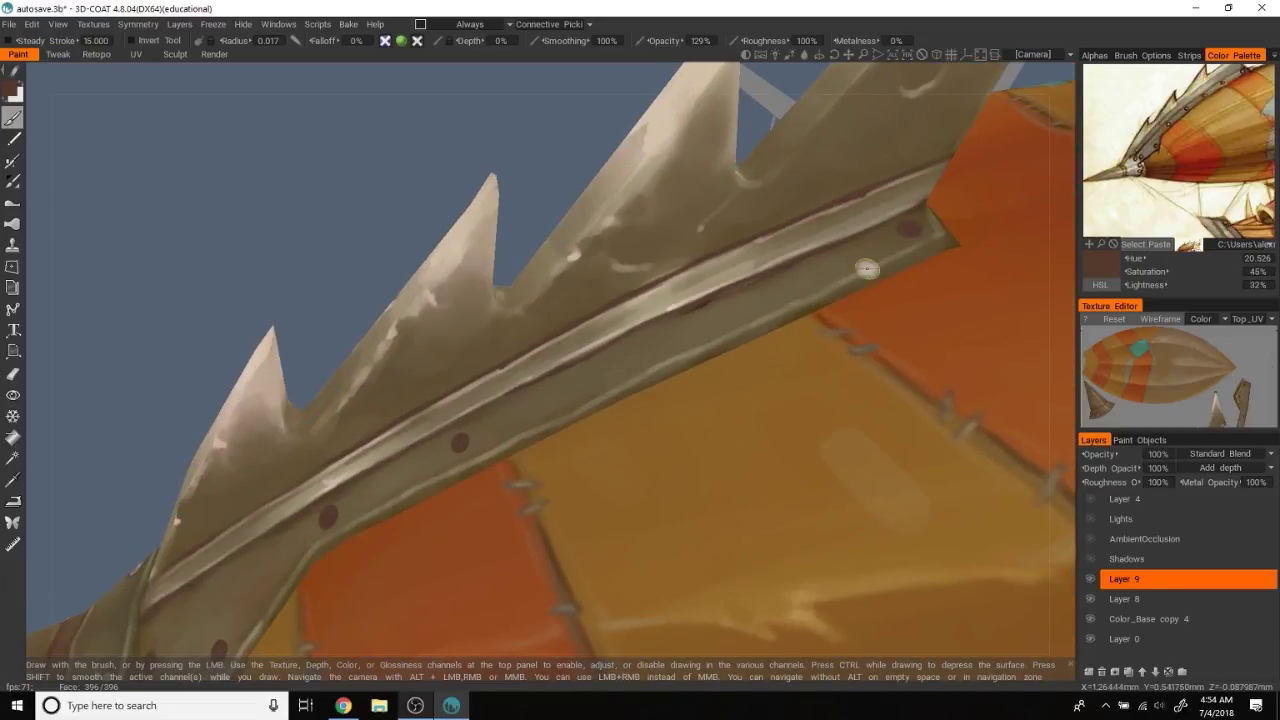
click(626, 358)
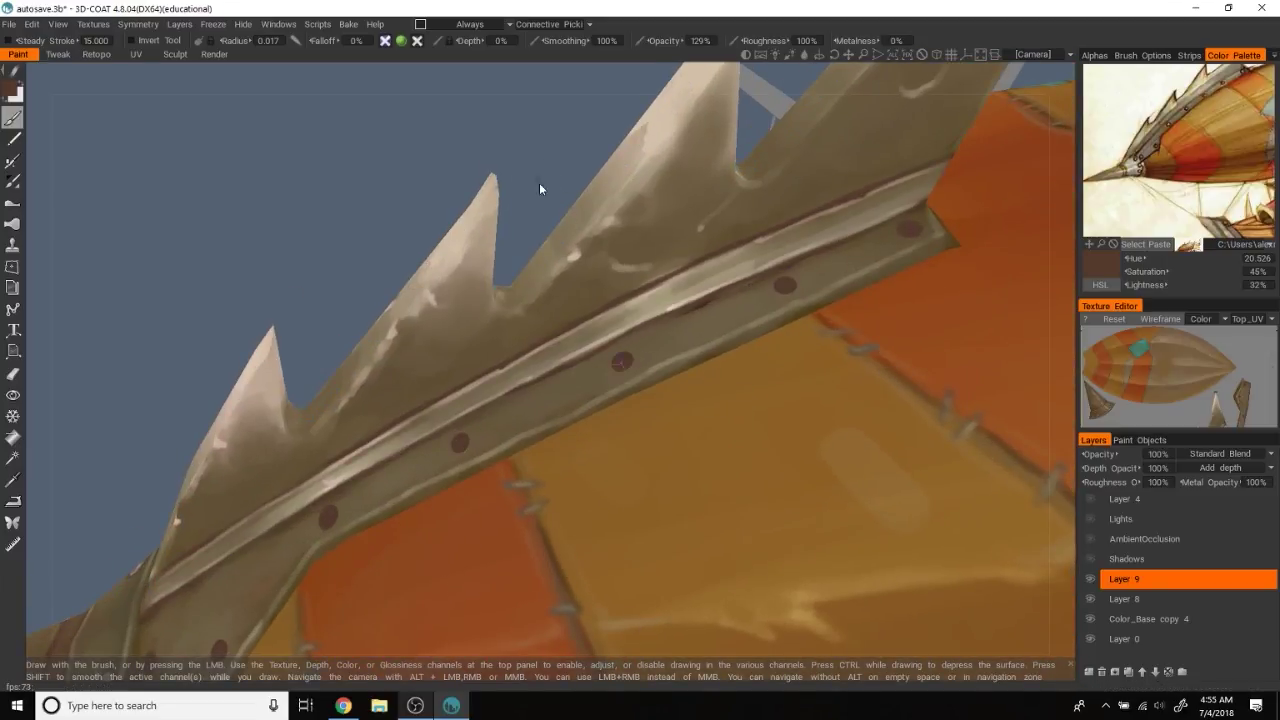
scroll(554, 178, down, 3)
scroll(577, 222, up, 3)
key(ctrl+z)
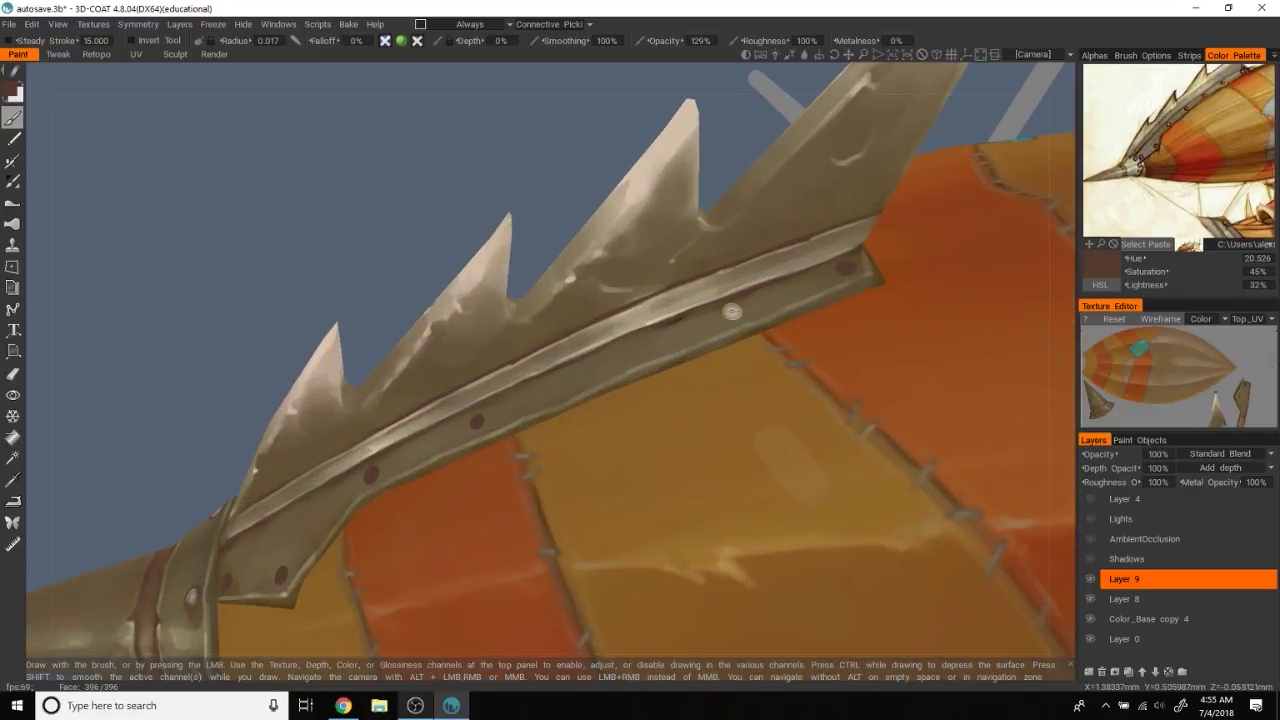
key(ctrl+z)
key(ctrl+z)
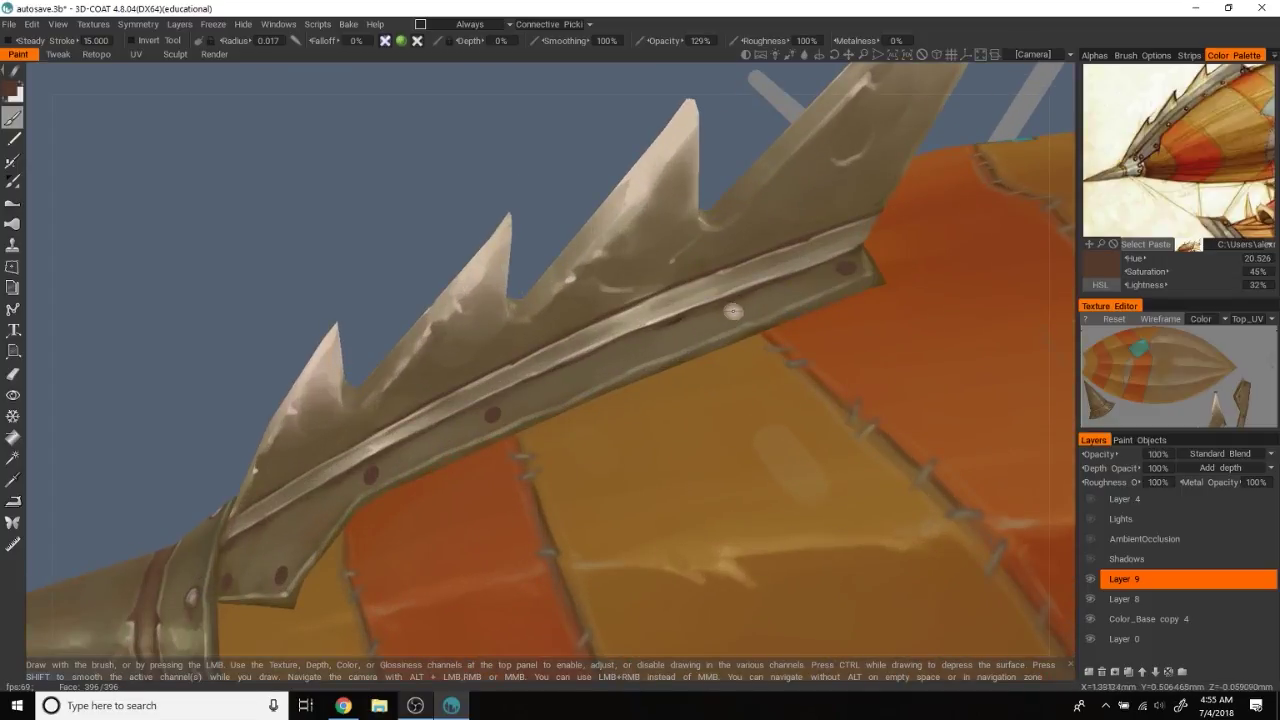
scroll(508, 184, down, 3)
scroll(508, 184, up, 2)
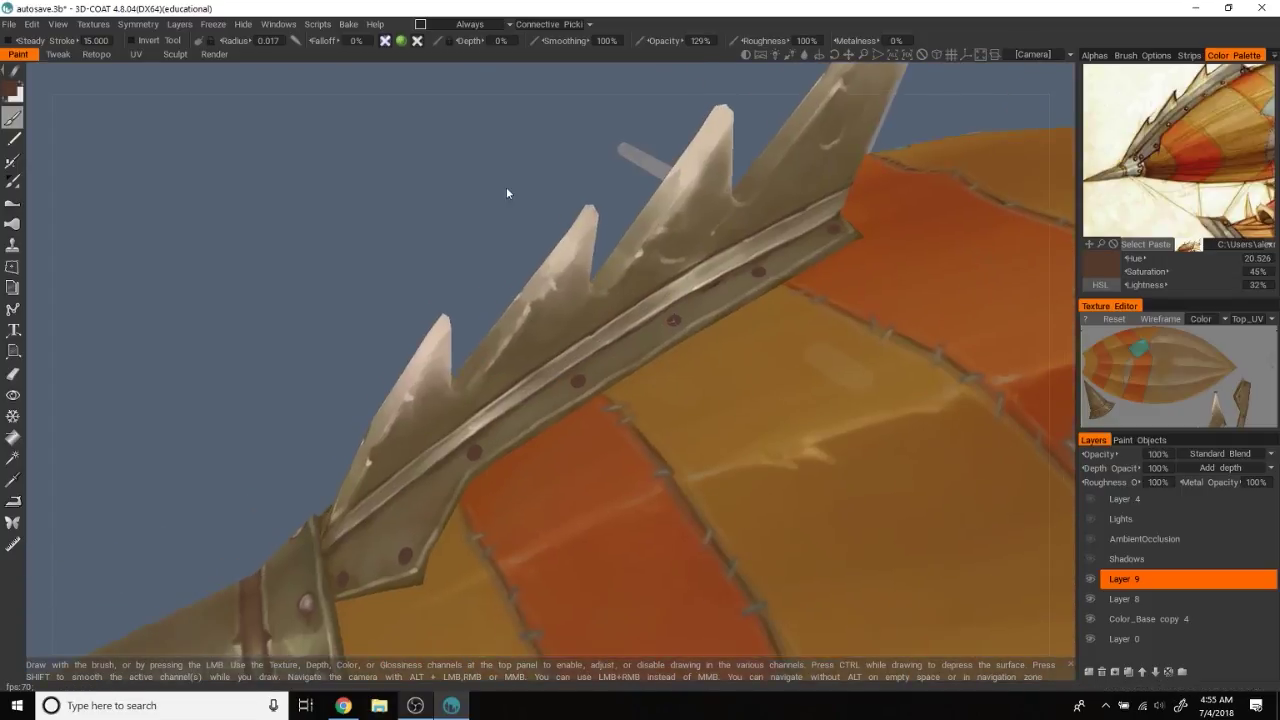
scroll(508, 194, up, 2)
scroll(345, 297, up, 1)
scroll(345, 297, up, 2)
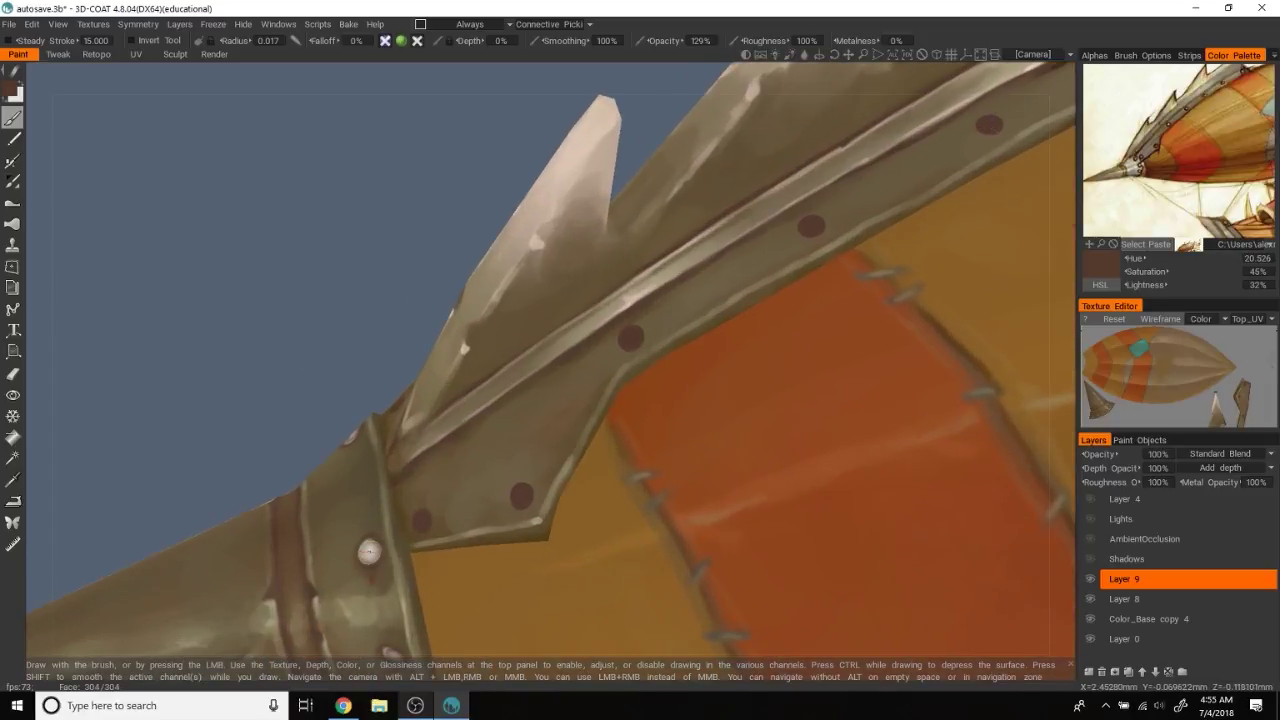
key(v)
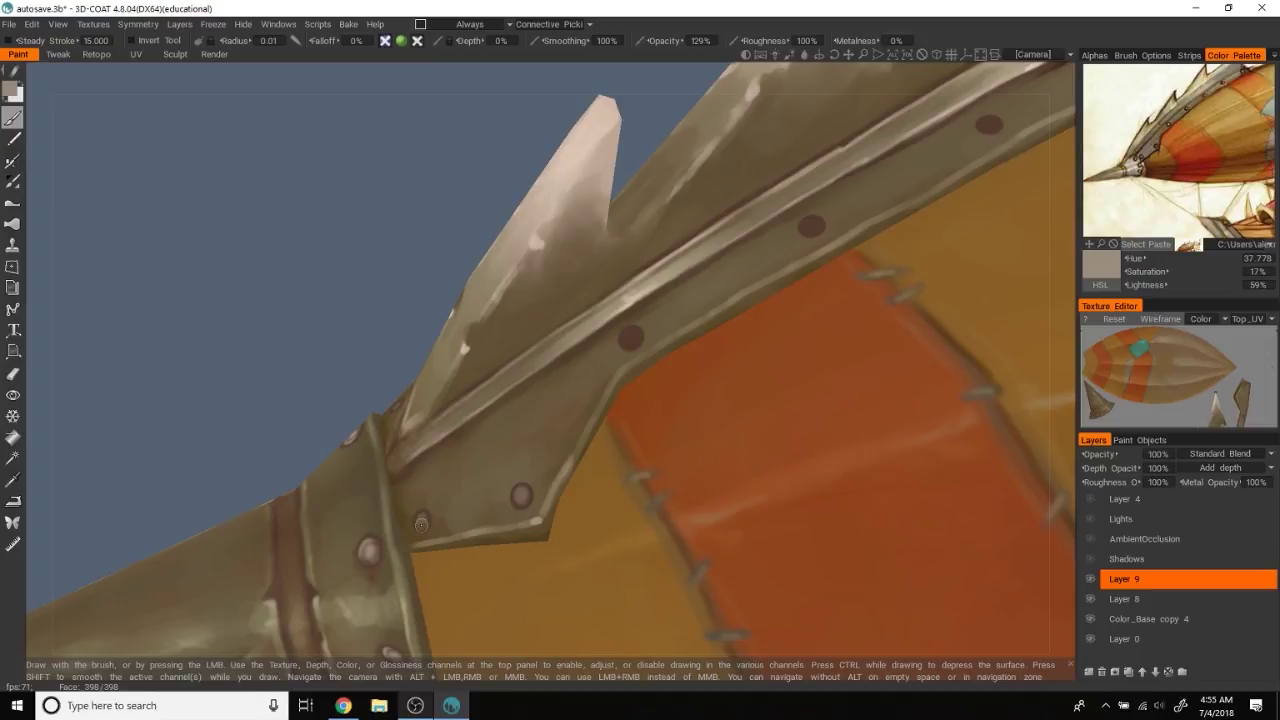
Orbit and zoom around the fin's metal strip and the airship hull
alt+drag(421, 523, 631, 343)
alt+drag(492, 297, 711, 331)
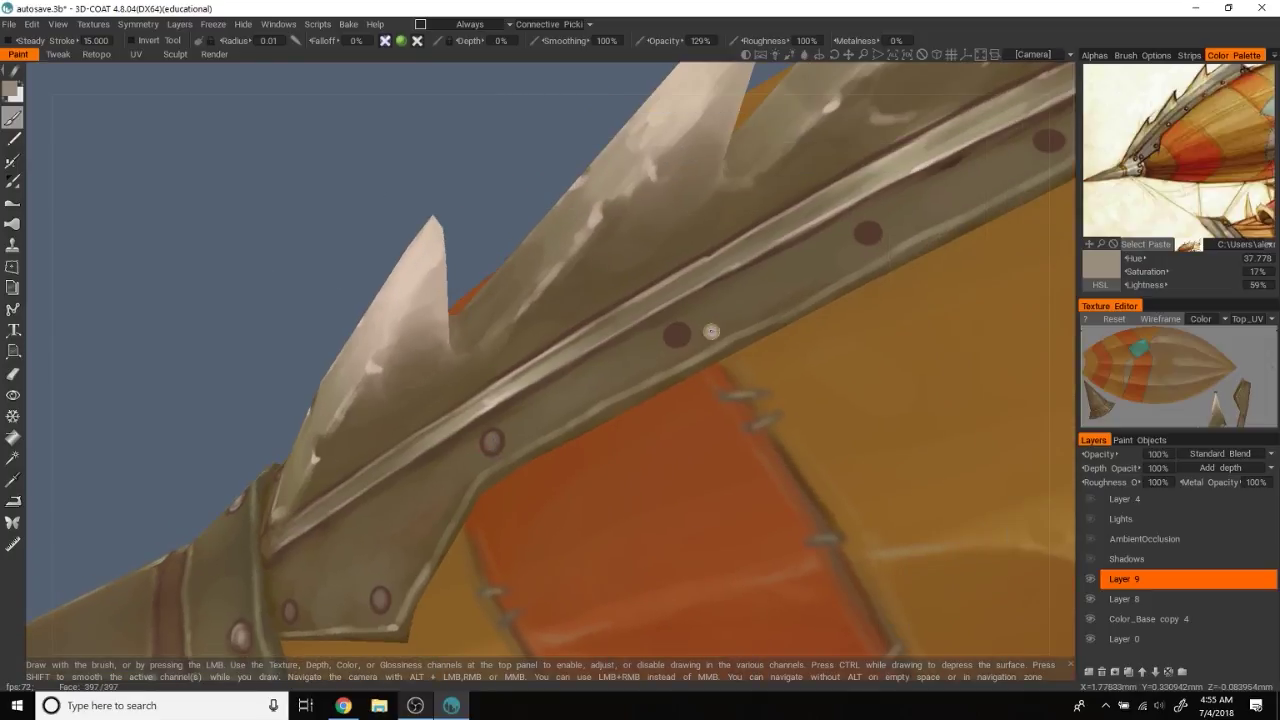
alt+drag(456, 171, 577, 387)
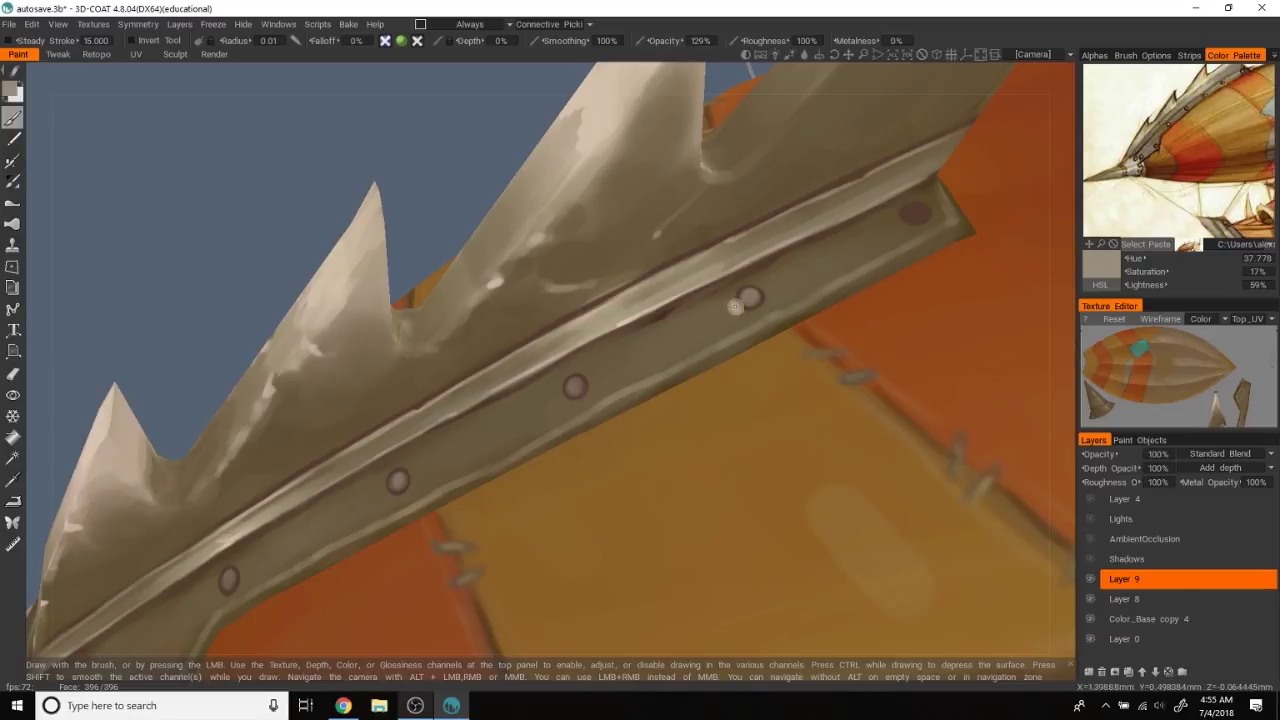
alt+drag(735, 306, 710, 351)
scroll(515, 143, down, 5)
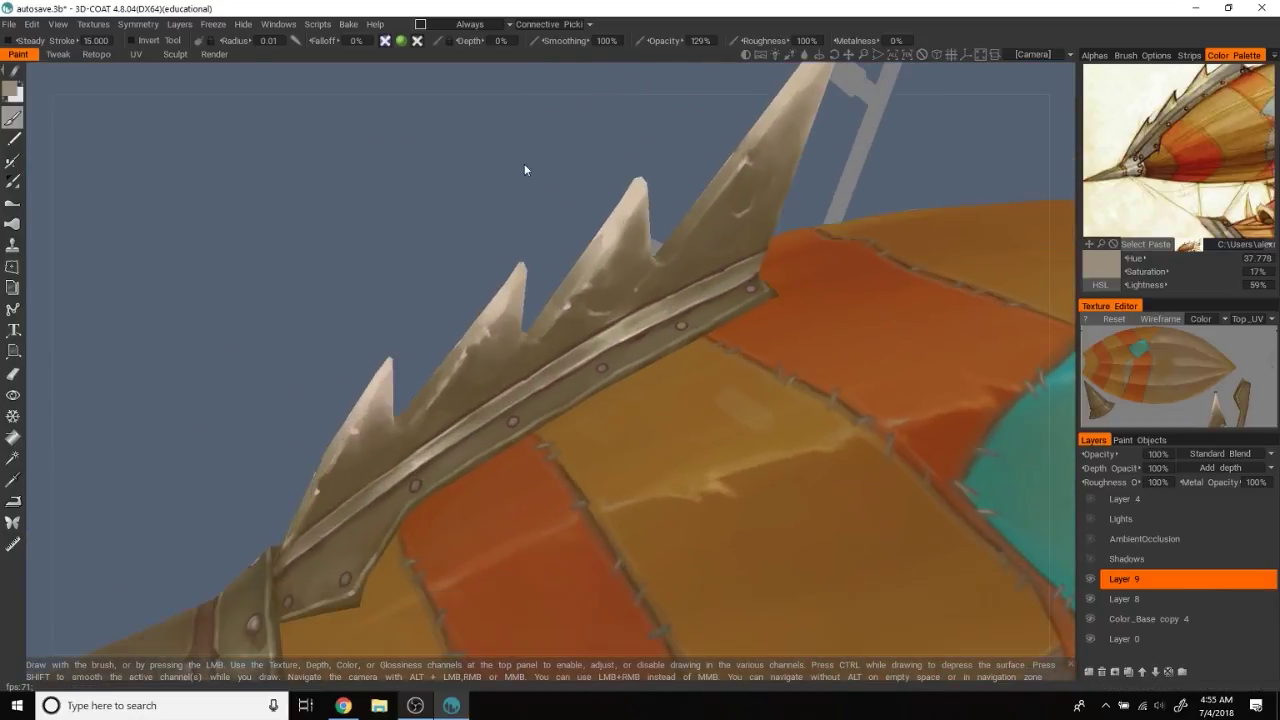
scroll(500, 161, down, 3)
alt+drag(524, 234, 440, 250)
scroll(440, 250, up, 2)
scroll(440, 235, up, 3)
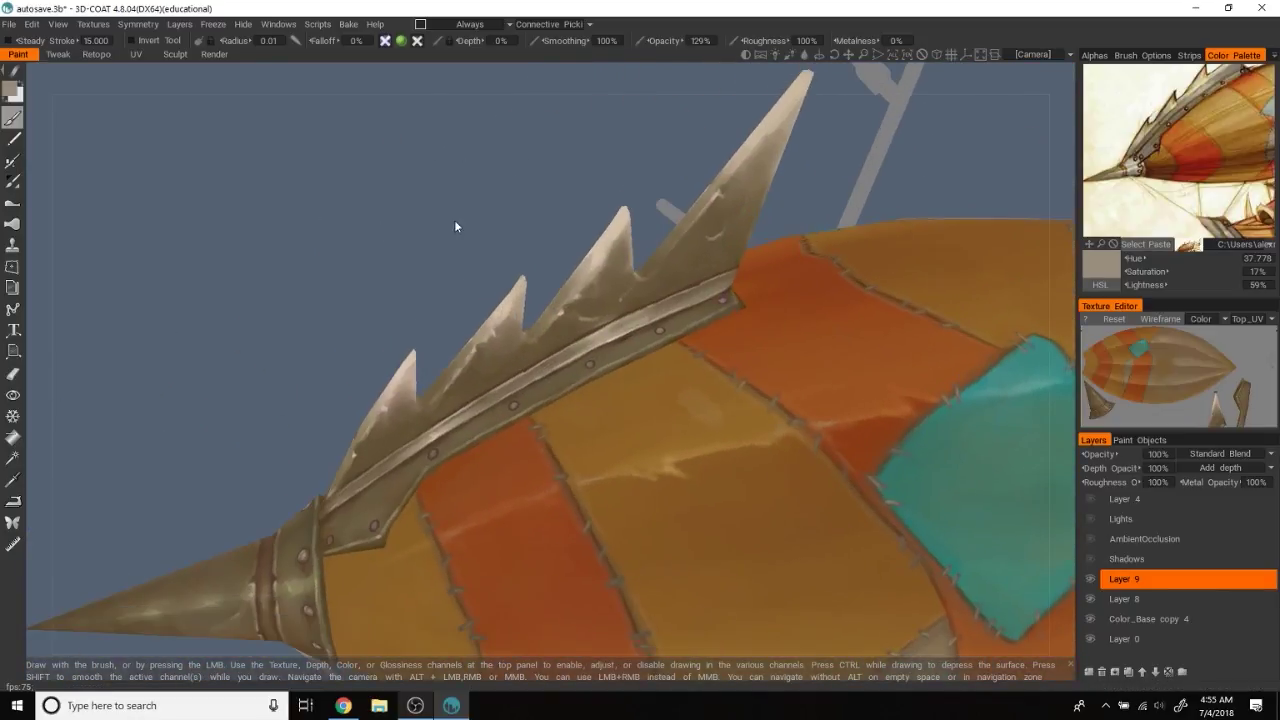
scroll(480, 190, up, 2)
scroll(490, 250, up, 2)
Sample lighter and grey-brown colours from the model, undoing the last paint stroke
key(v)
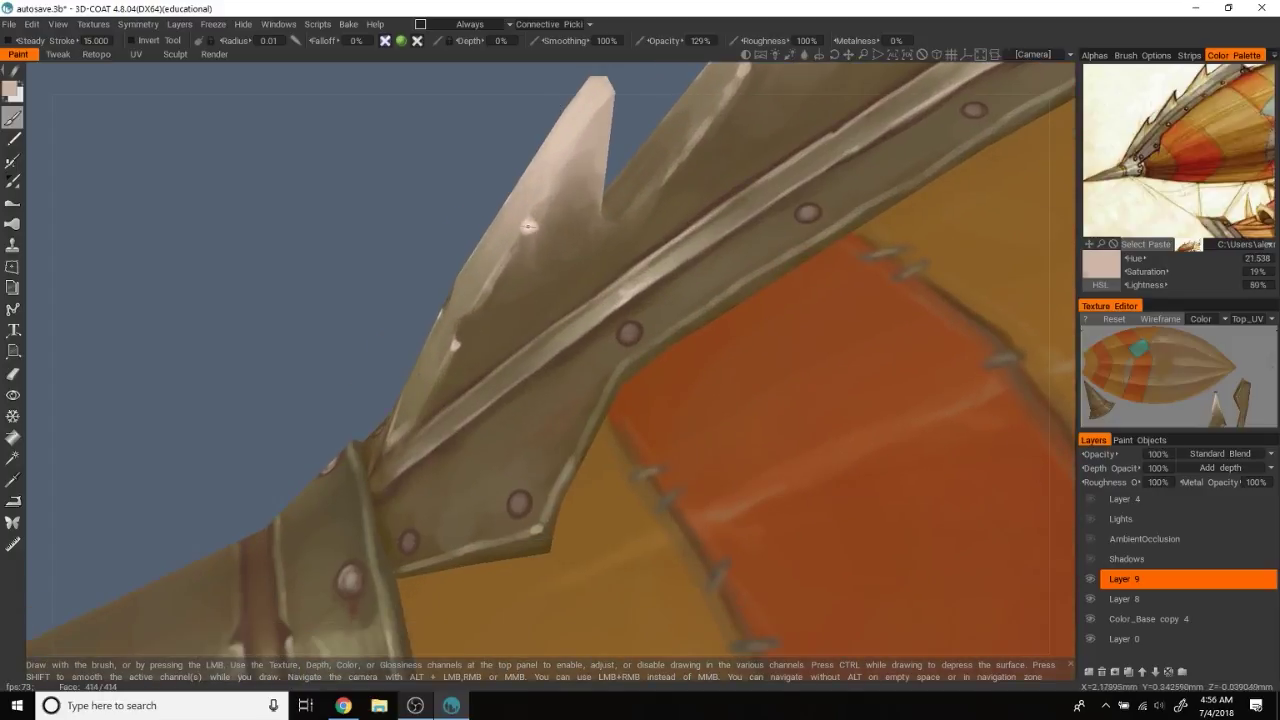
alt+drag(468, 332, 585, 419)
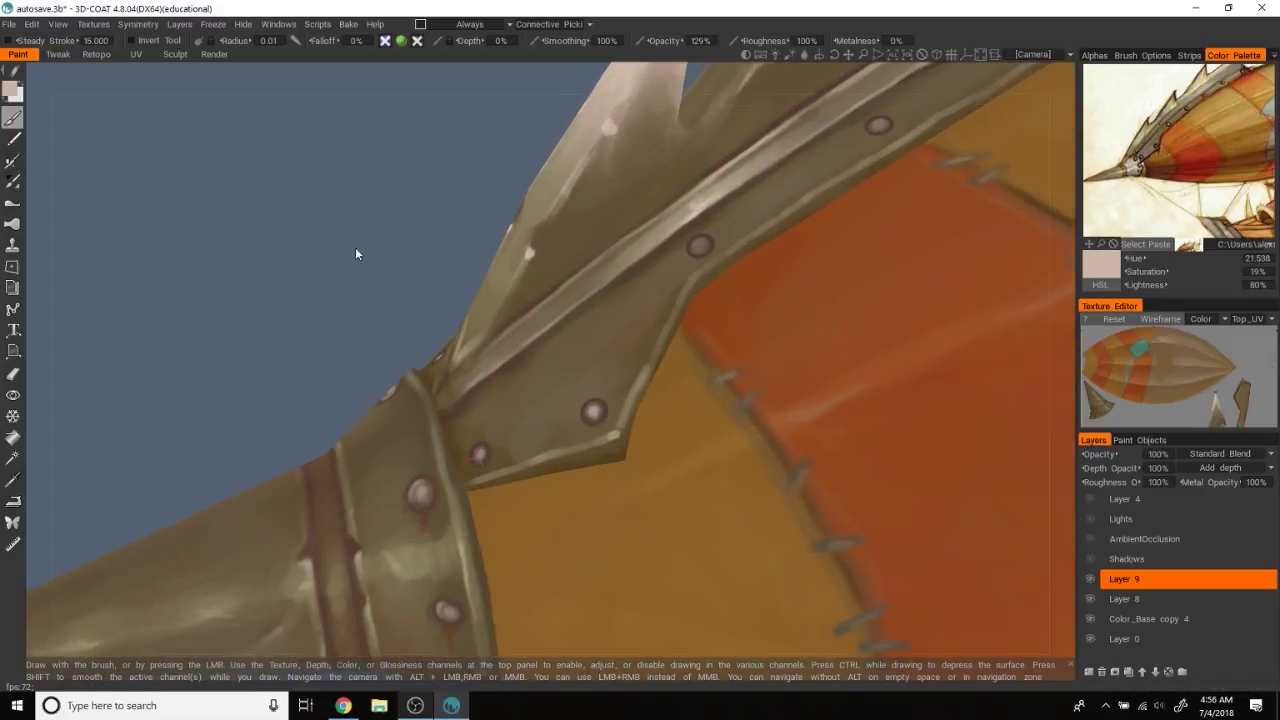
alt+drag(498, 445, 443, 500)
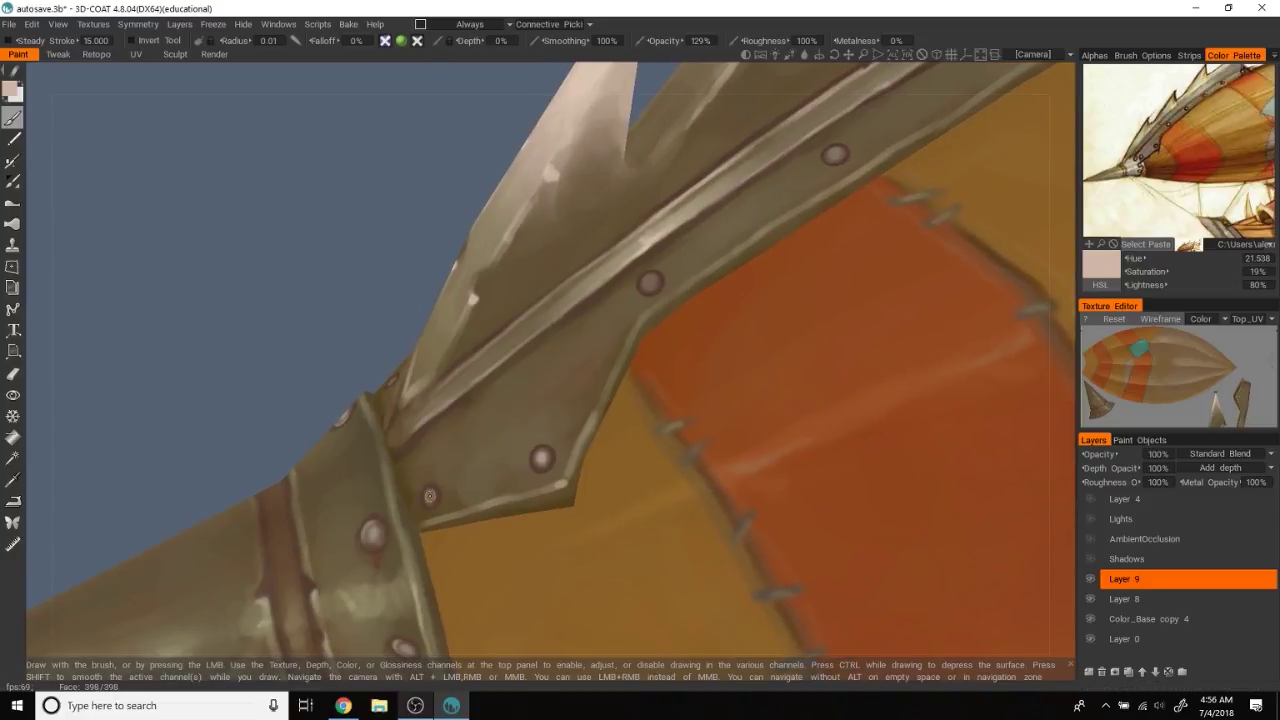
alt+drag(470, 240, 432, 193)
mouse_move(599, 293)
alt+mouse_down()
mouse_move(358, 304)
mouse_move(389, 346)
alt+mouse_up()
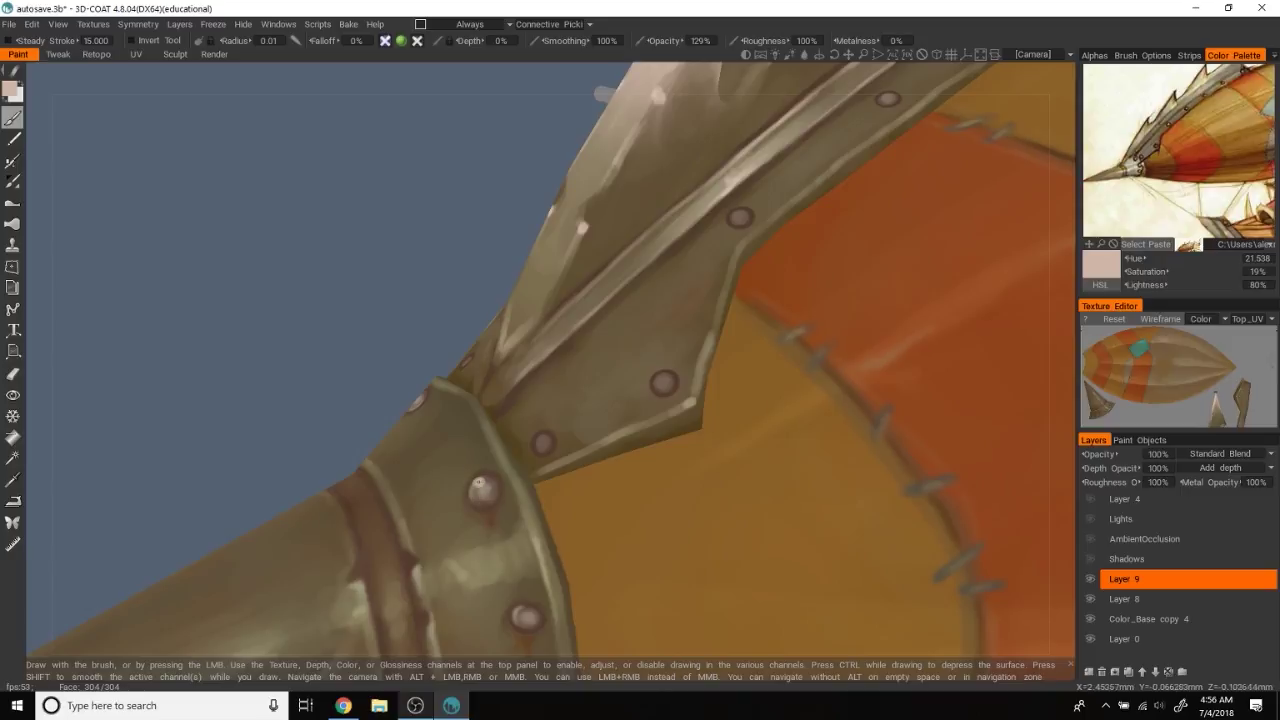
key(v)
key(v)
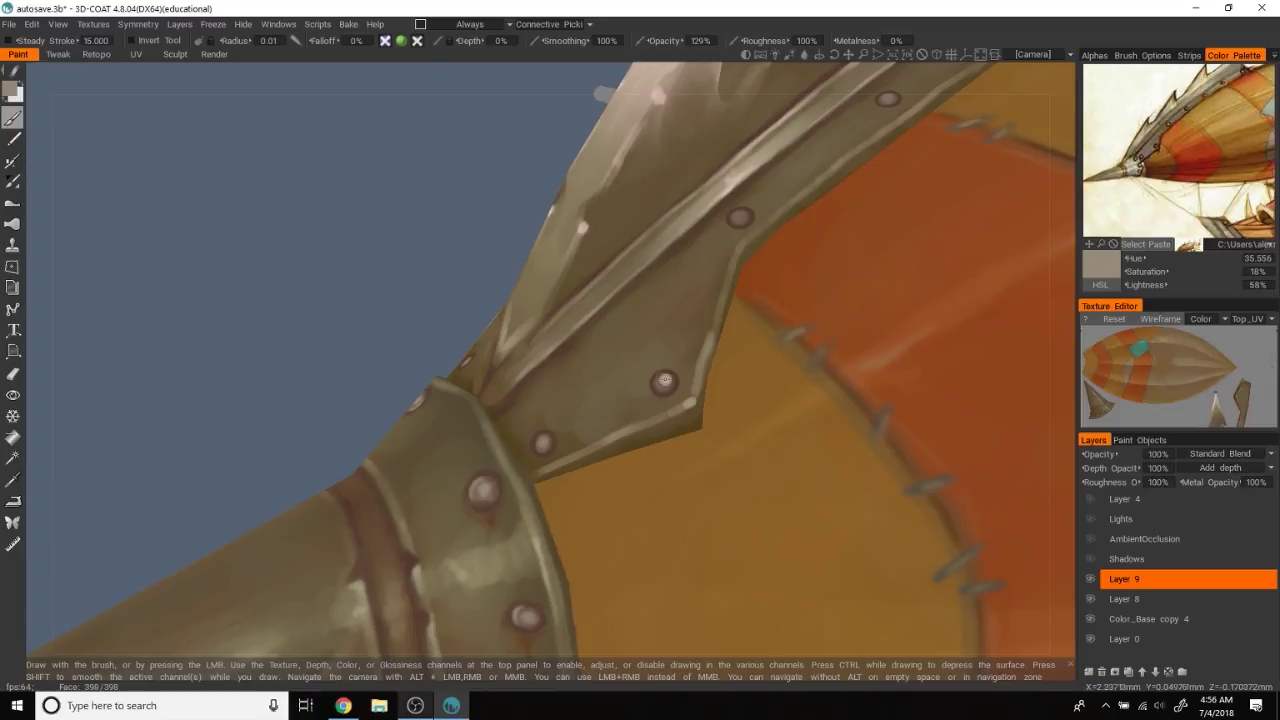
key(ctrl+z)
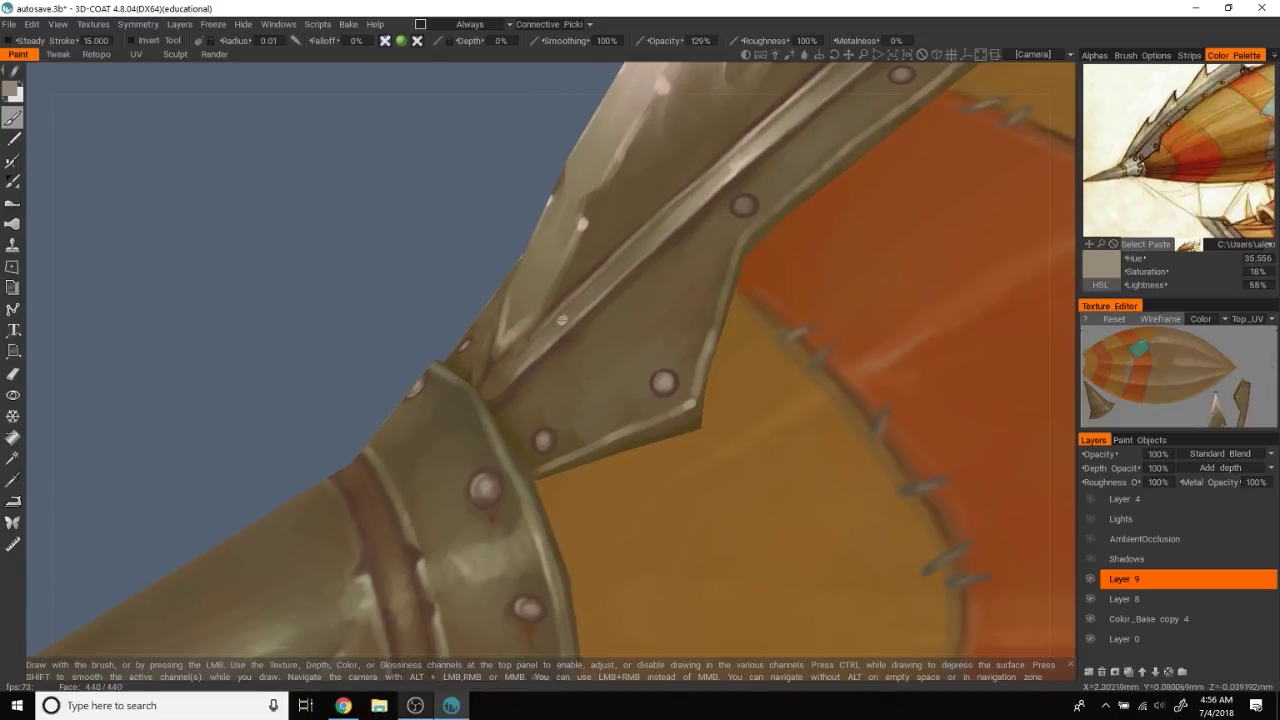
Orbit around the riveted fin plate to inspect the painted rivets from several sides
mouse_move(437, 227)
mouse_down()
mouse_move(278, 350)
mouse_move(511, 421)
mouse_up()
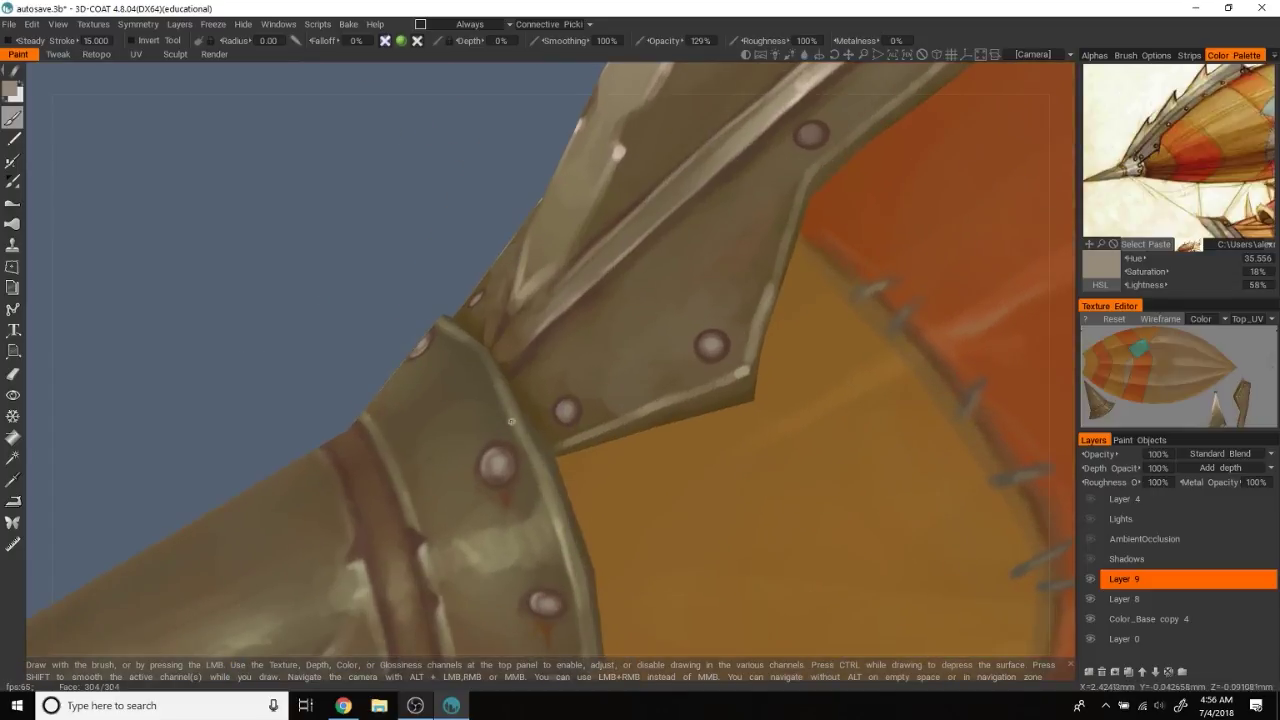
alt+drag(476, 312, 493, 371)
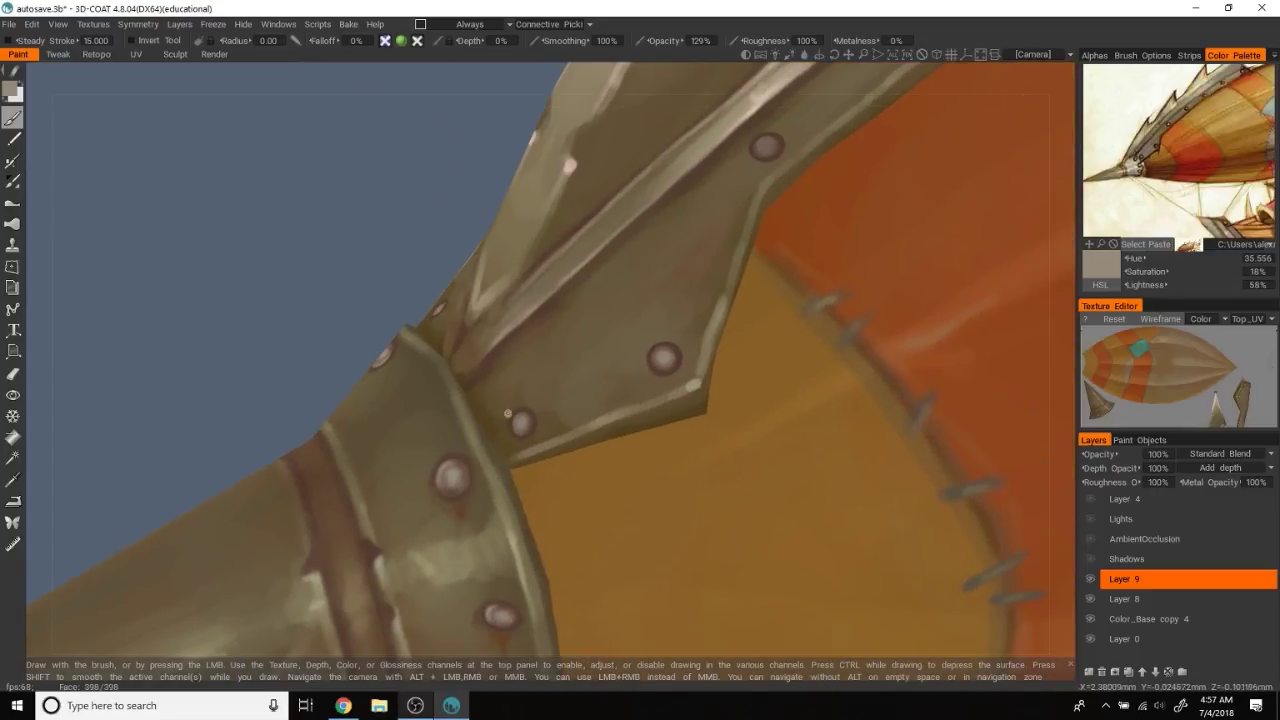
mouse_move(521, 412)
alt+mouse_down()
mouse_move(277, 238)
mouse_move(518, 445)
alt+mouse_up()
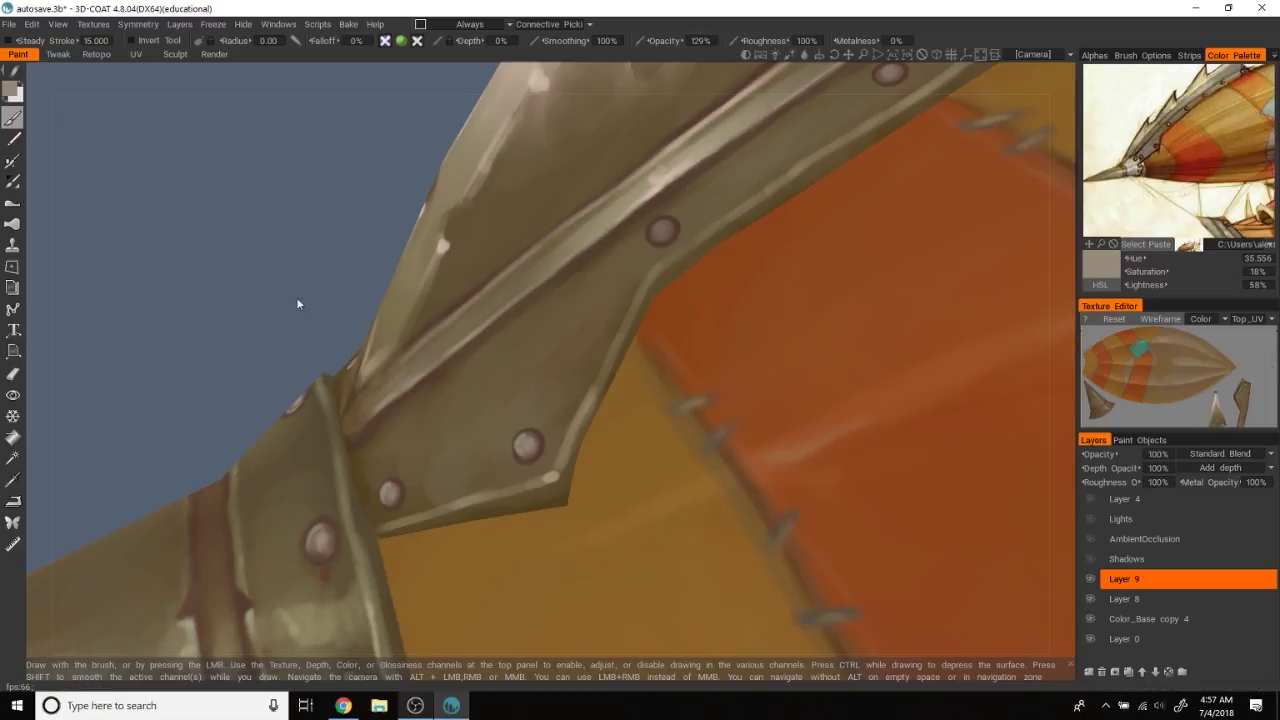
drag(297, 304, 323, 256)
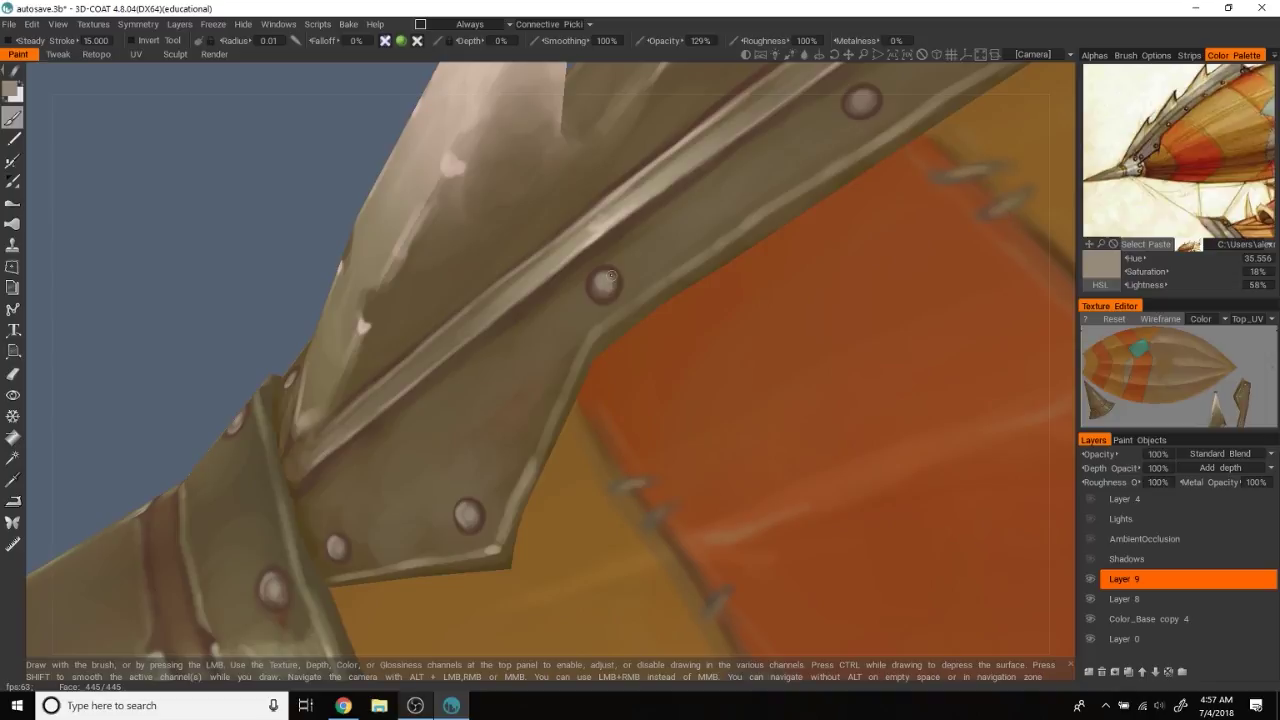
mouse_move(363, 287)
alt+mouse_down()
mouse_move(357, 254)
mouse_move(200, 203)
mouse_move(434, 200)
mouse_move(447, 172)
mouse_move(611, 356)
alt+mouse_up()
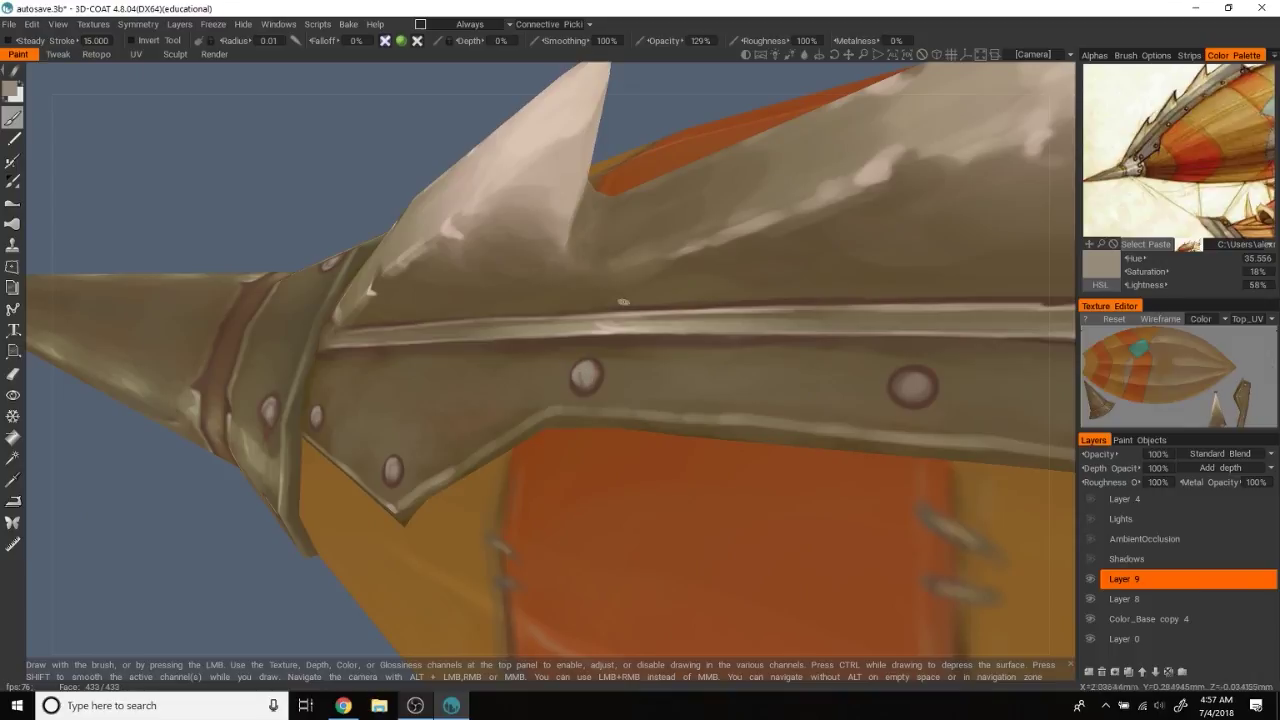
alt+drag(623, 301, 586, 374)
Raise the paint lightness to 67% and dab highlights on the band's rivets
key(v)
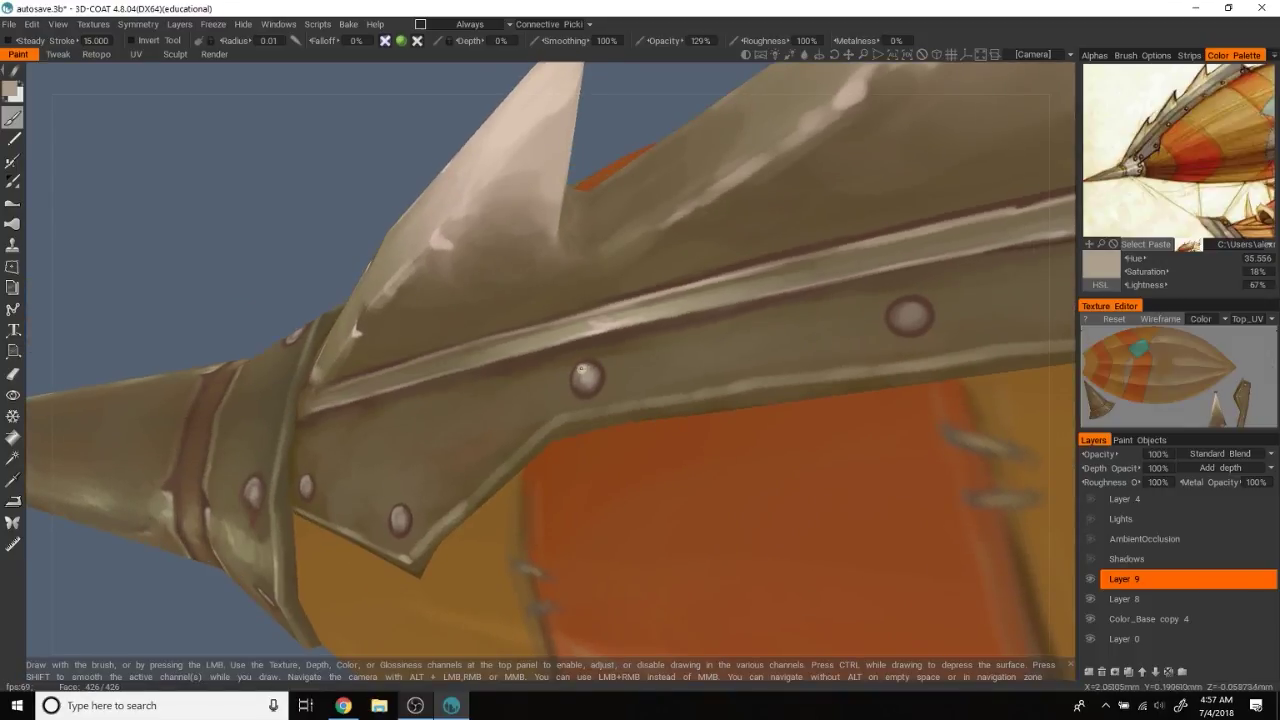
mouse_move(597, 381)
alt+mouse_down()
mouse_move(314, 243)
mouse_move(329, 214)
mouse_move(446, 169)
mouse_move(552, 172)
alt+mouse_up()
mouse_move(380, 525)
alt+mouse_down()
mouse_move(260, 312)
mouse_move(545, 412)
alt+mouse_up()
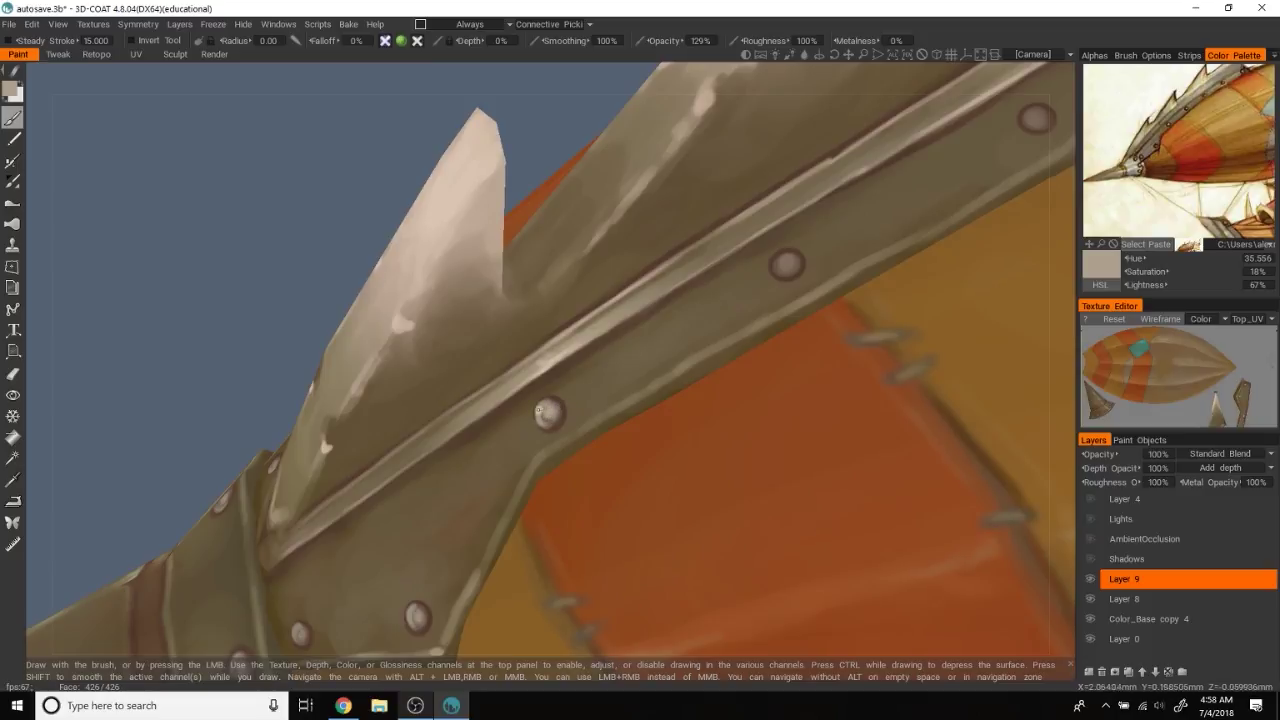
alt+drag(560, 410, 553, 307)
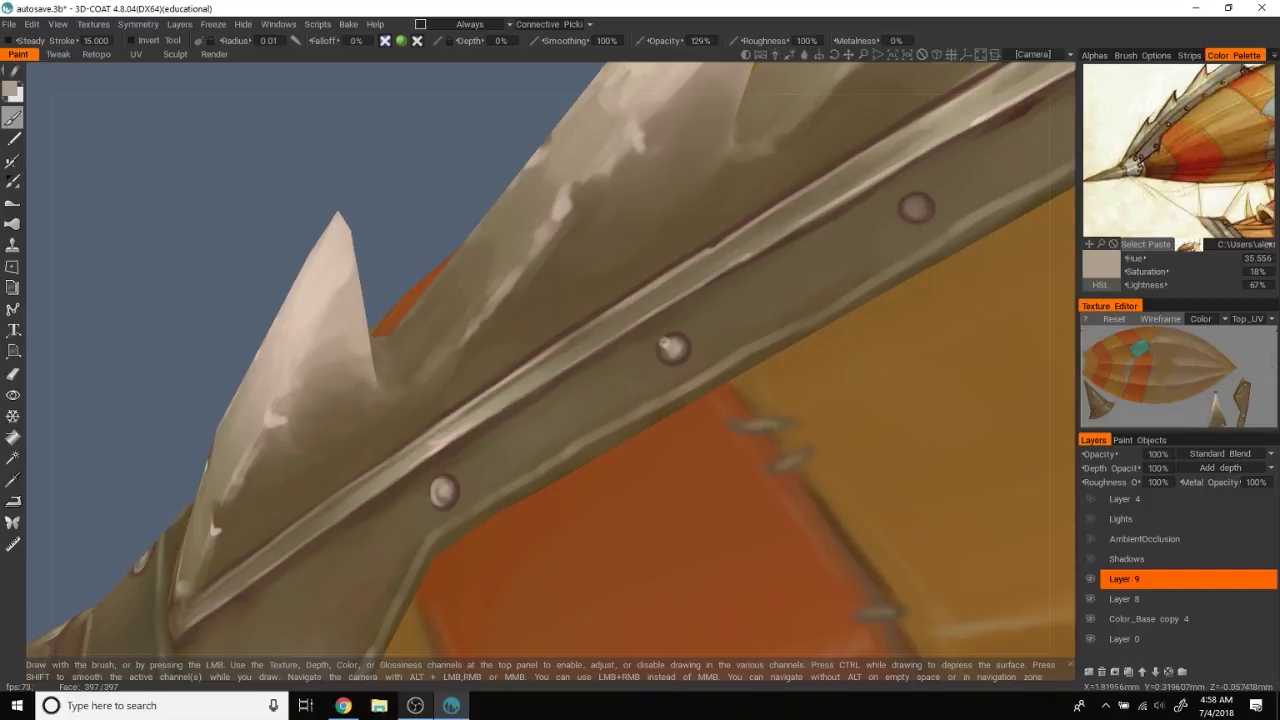
mouse_move(593, 296)
alt+mouse_down()
mouse_move(235, 251)
mouse_move(617, 335)
alt+mouse_up()
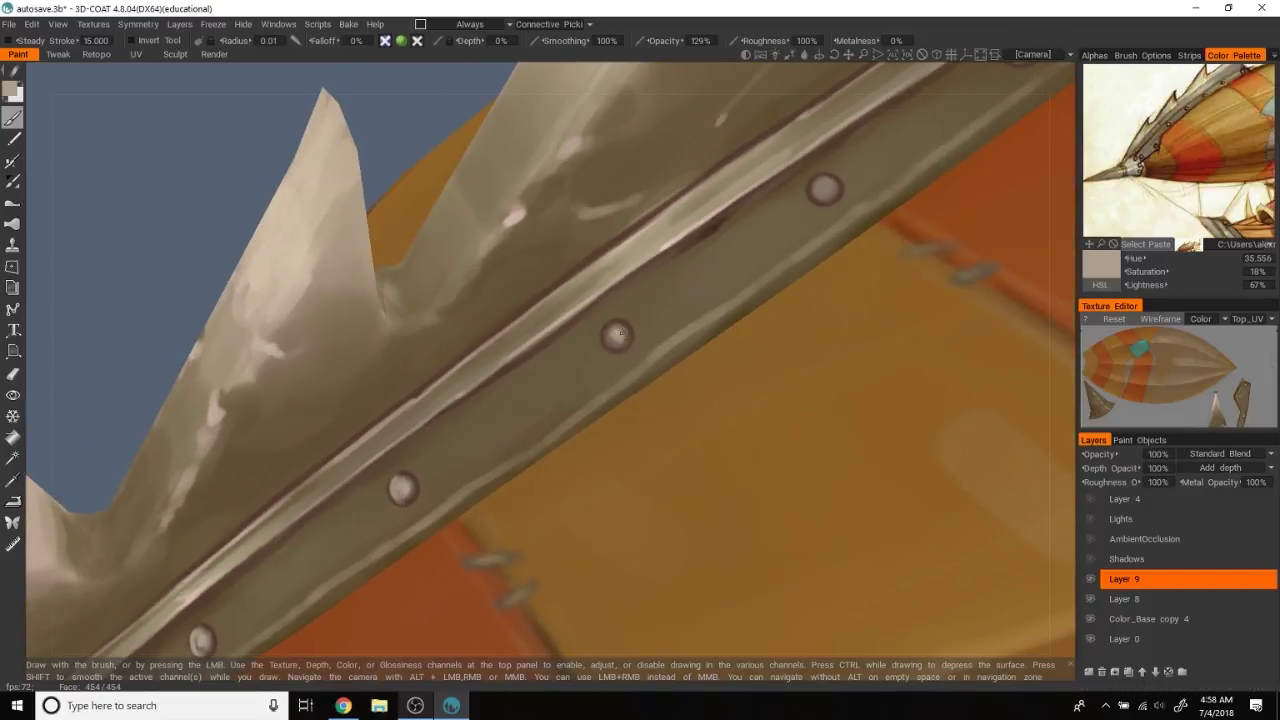
Highlight further rivets, then pull back to a wider view of the spiked fin
drag(425, 128, 496, 387)
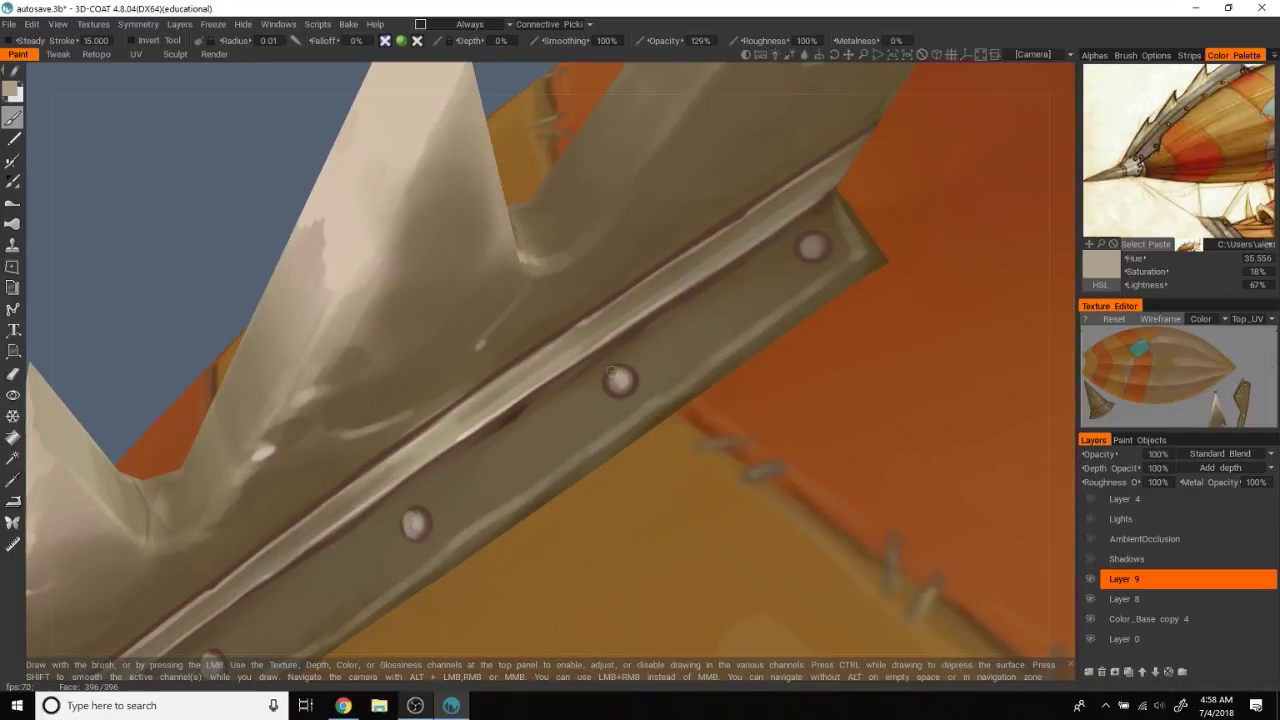
mouse_move(499, 196)
alt+mouse_down()
mouse_move(470, 175)
mouse_move(685, 568)
alt+mouse_up()
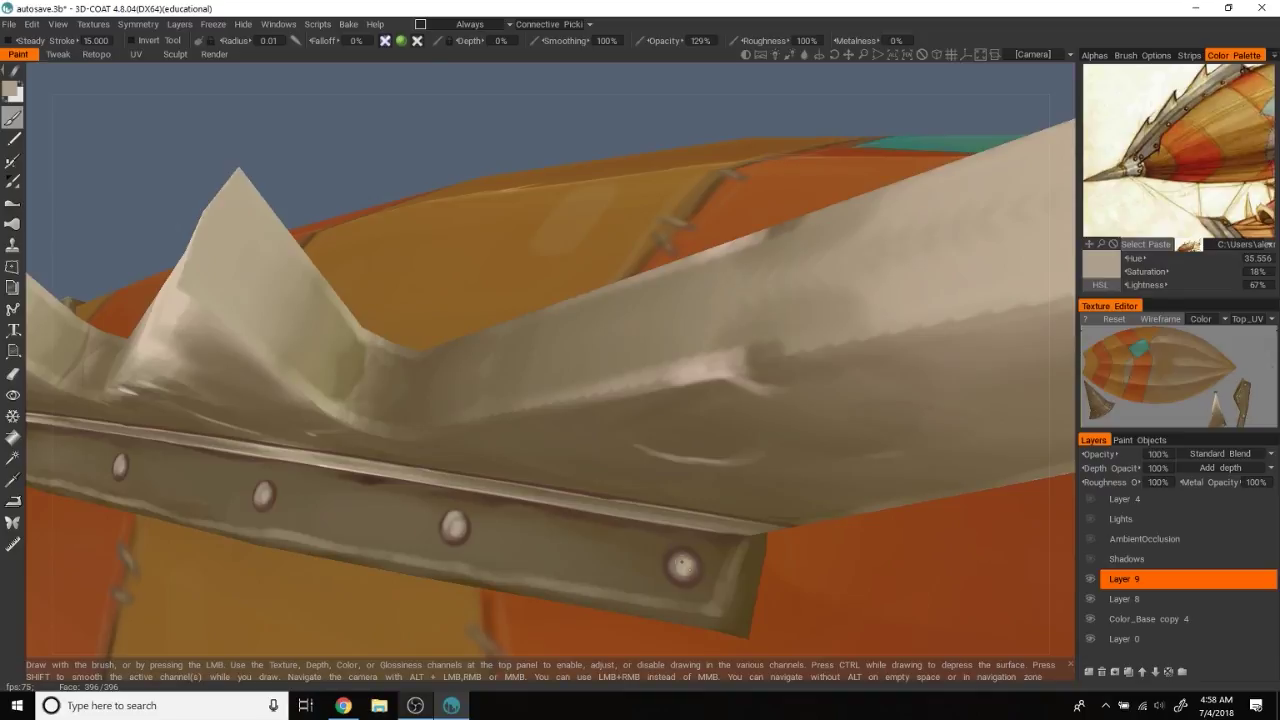
mouse_move(572, 128)
mouse_down()
mouse_move(545, 106)
mouse_move(502, 172)
mouse_move(511, 177)
mouse_move(408, 226)
mouse_move(514, 186)
mouse_move(478, 167)
mouse_up()
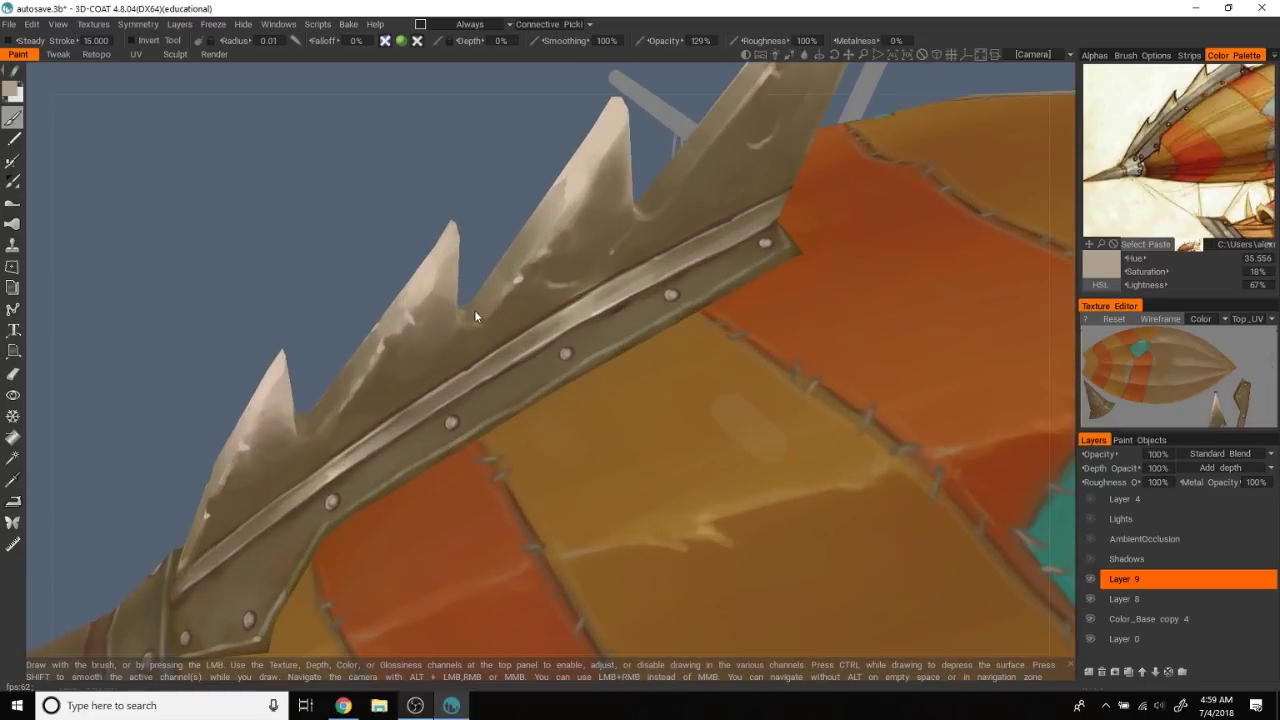
alt+drag(523, 400, 486, 414)
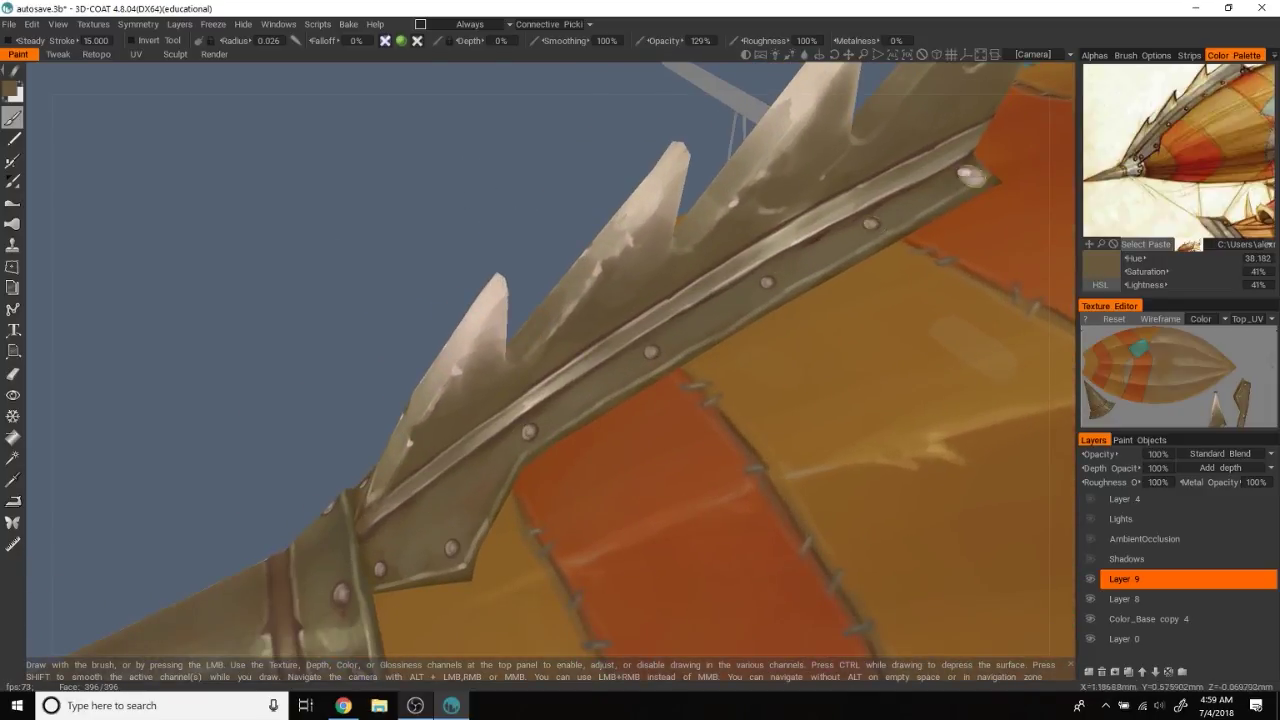
Switch to dark brown (hue 22, lightness 34) and ring the first rivets with shadow
mouse_move(393, 553)
alt+mouse_down()
mouse_move(264, 287)
mouse_move(305, 289)
mouse_move(409, 371)
alt+mouse_up()
scroll(453, 399, up, 2)
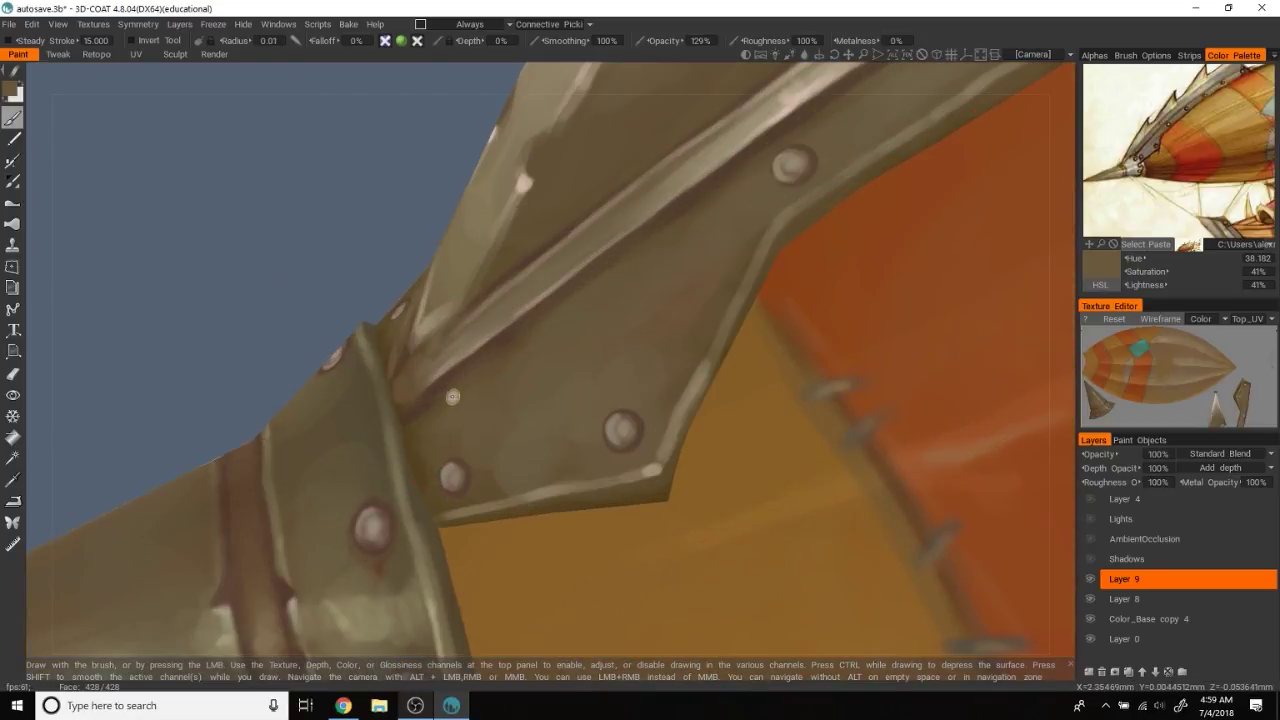
key(v)
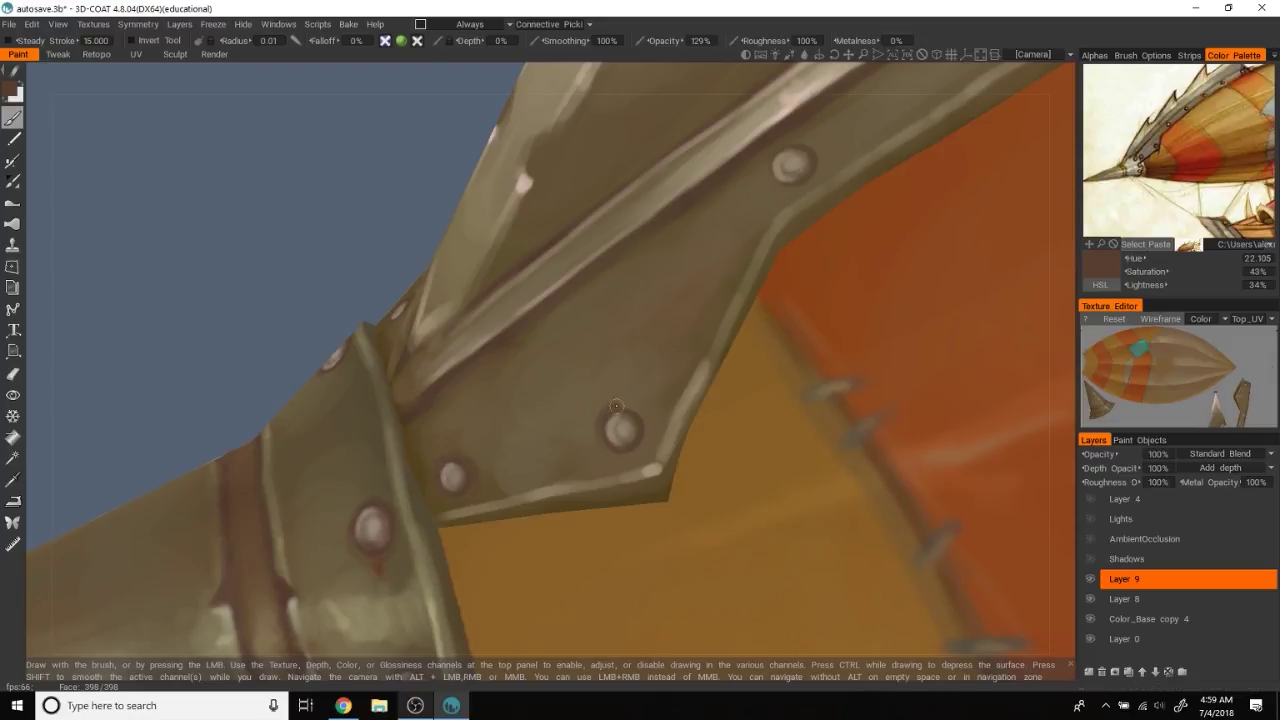
mouse_move(631, 443)
alt+mouse_down()
mouse_move(223, 240)
mouse_move(645, 298)
mouse_move(486, 229)
alt+mouse_up()
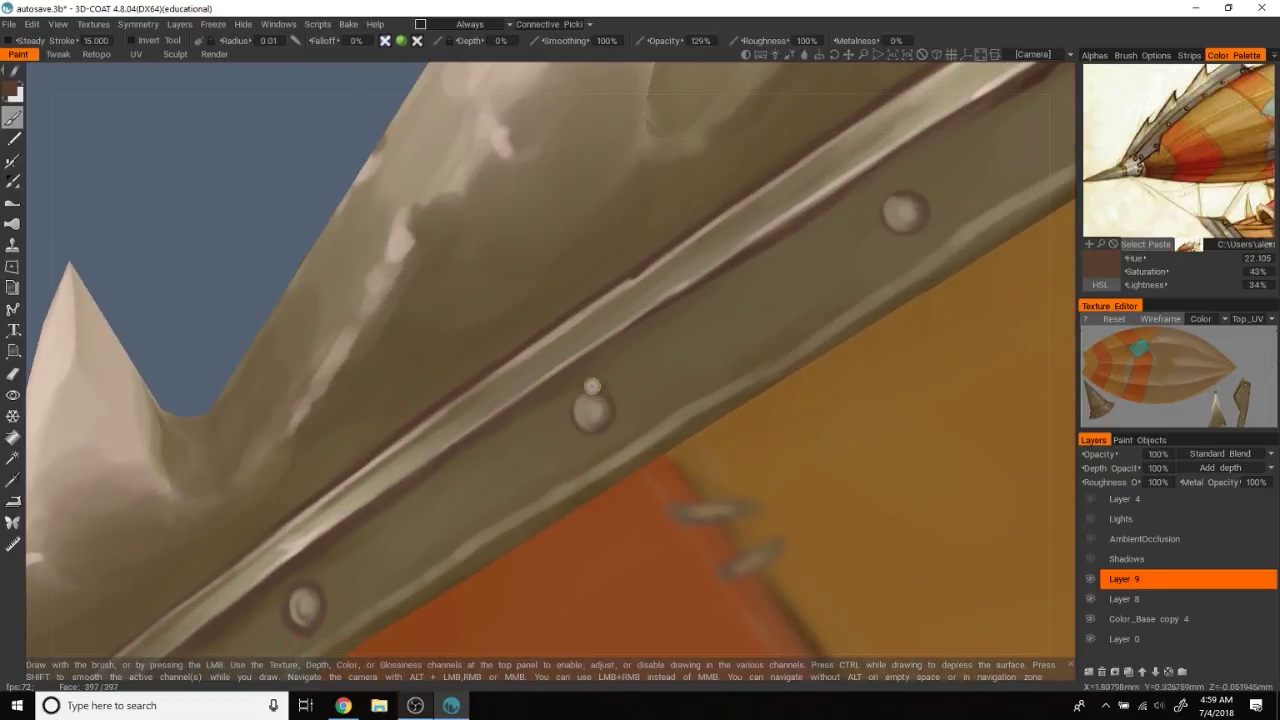
alt+drag(612, 406, 320, 277)
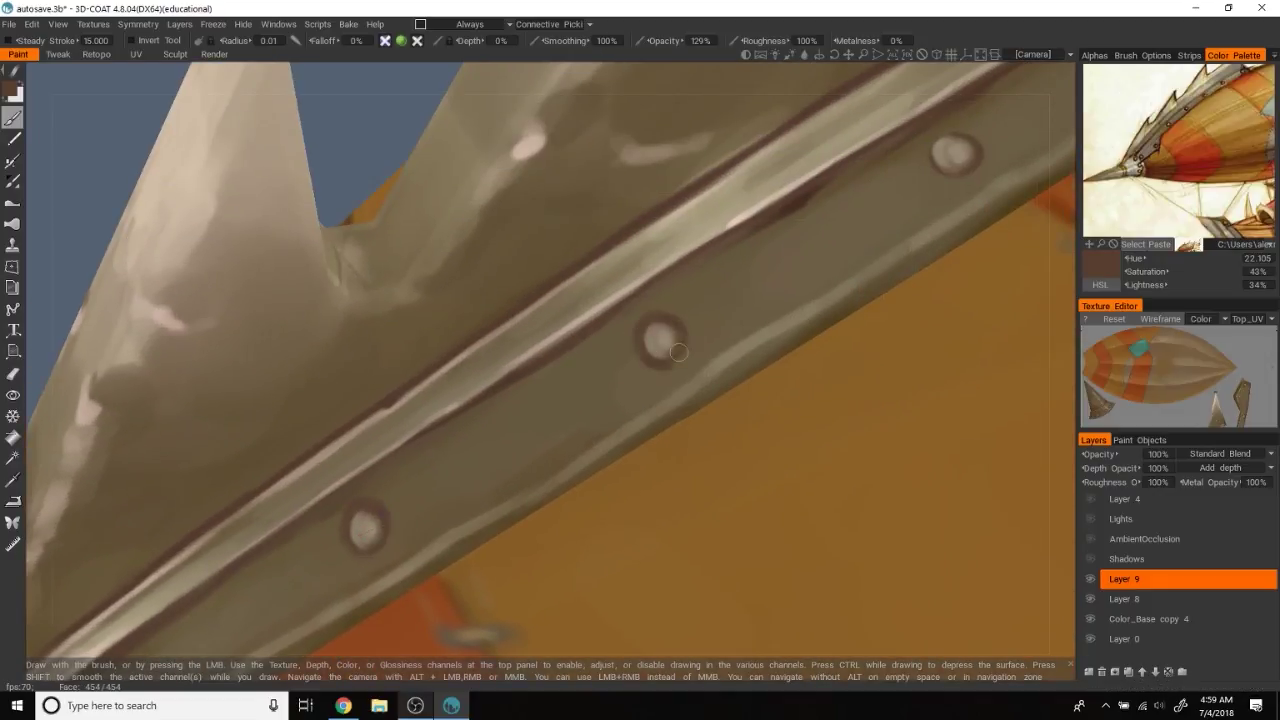
alt+drag(438, 171, 445, 254)
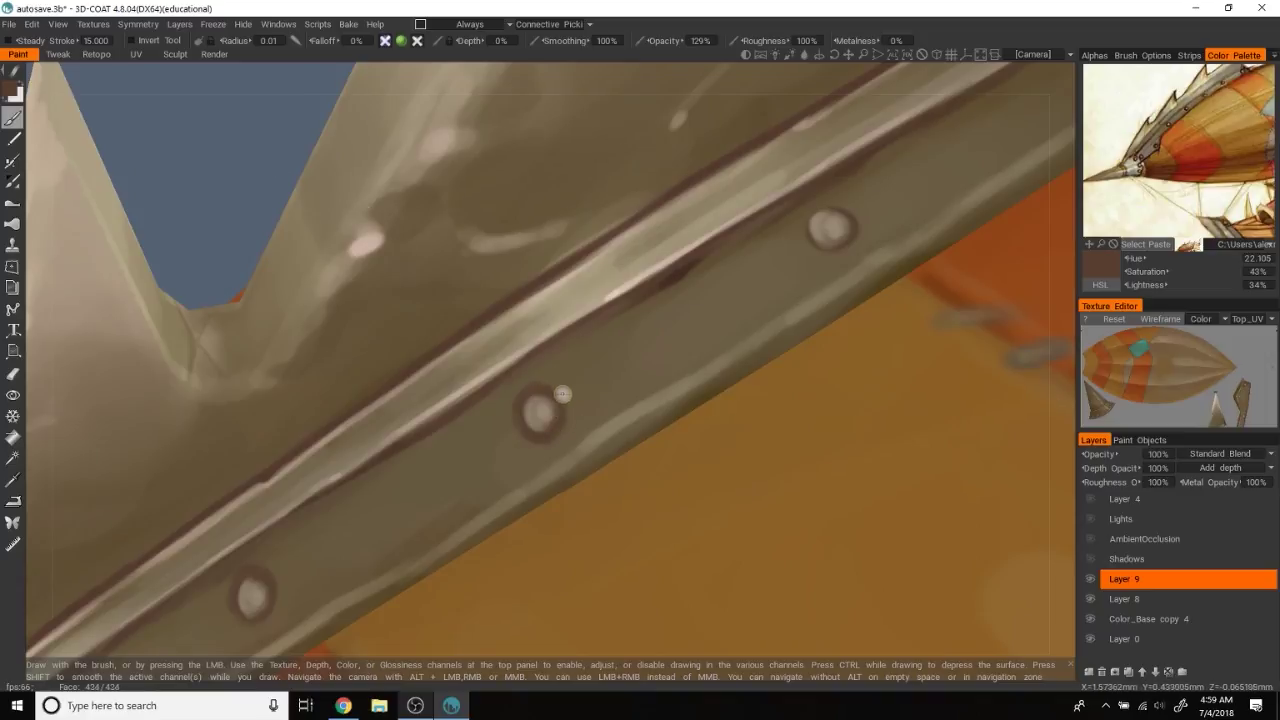
alt+drag(286, 177, 682, 340)
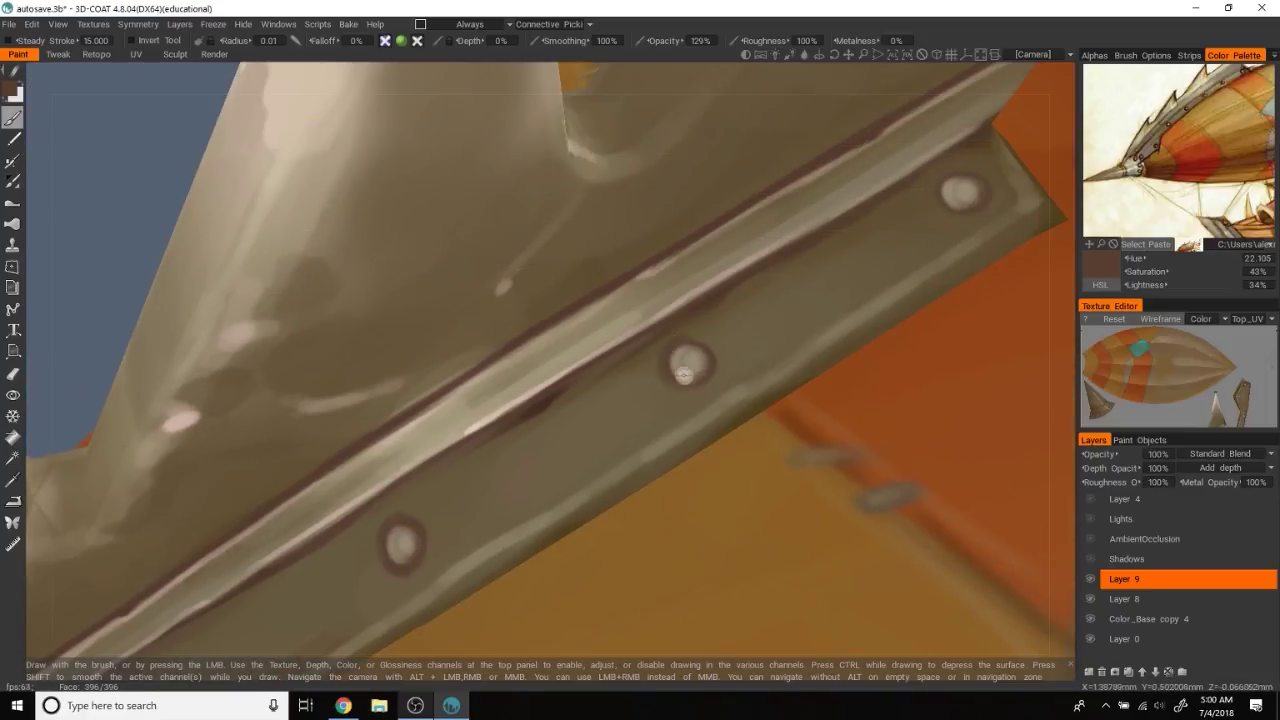
Ring the remaining rivets at the band's end and base with dark brown shadow outlines
mouse_move(614, 77)
alt+mouse_down()
mouse_move(713, 212)
mouse_move(501, 401)
alt+mouse_up()
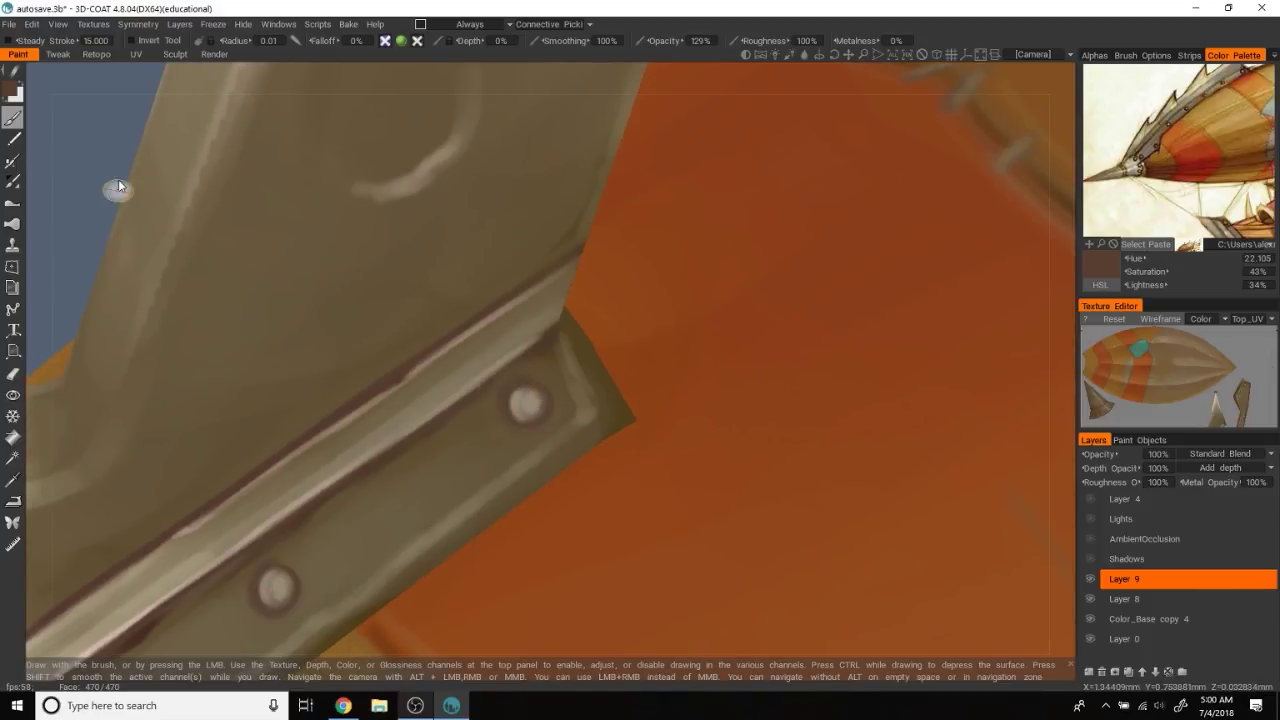
alt+drag(118, 186, 420, 146)
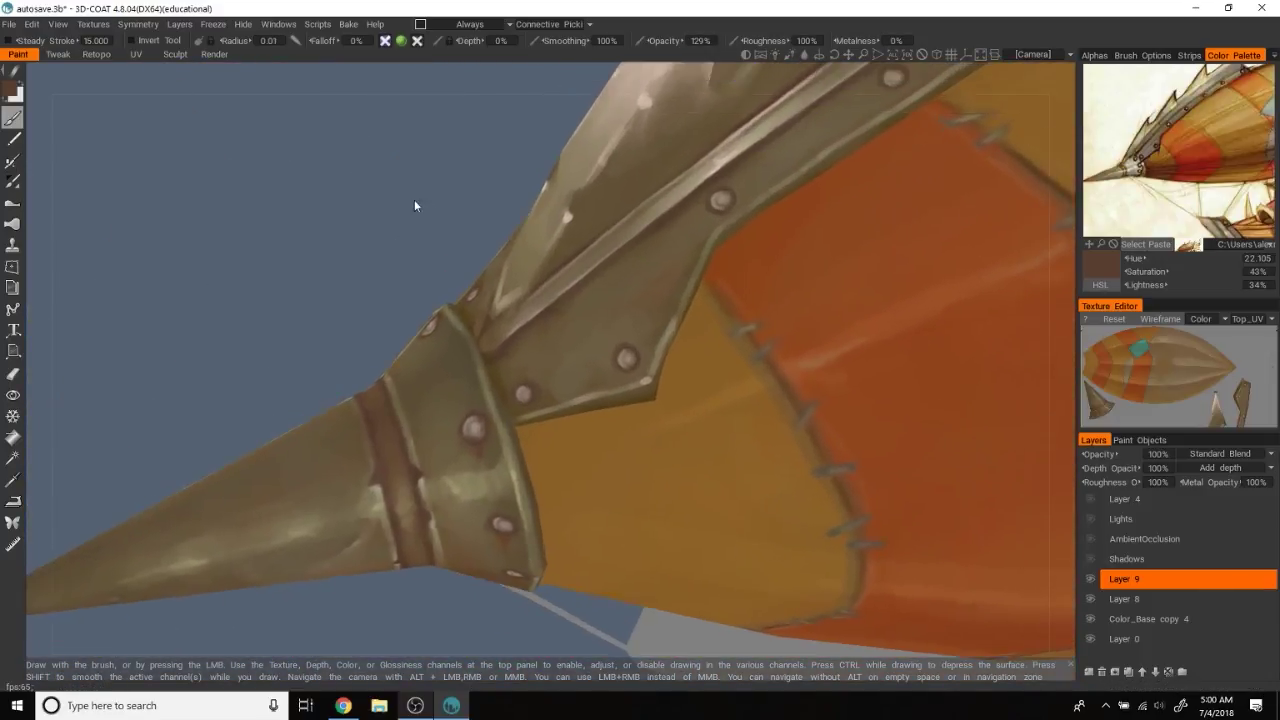
alt+drag(493, 403, 414, 199)
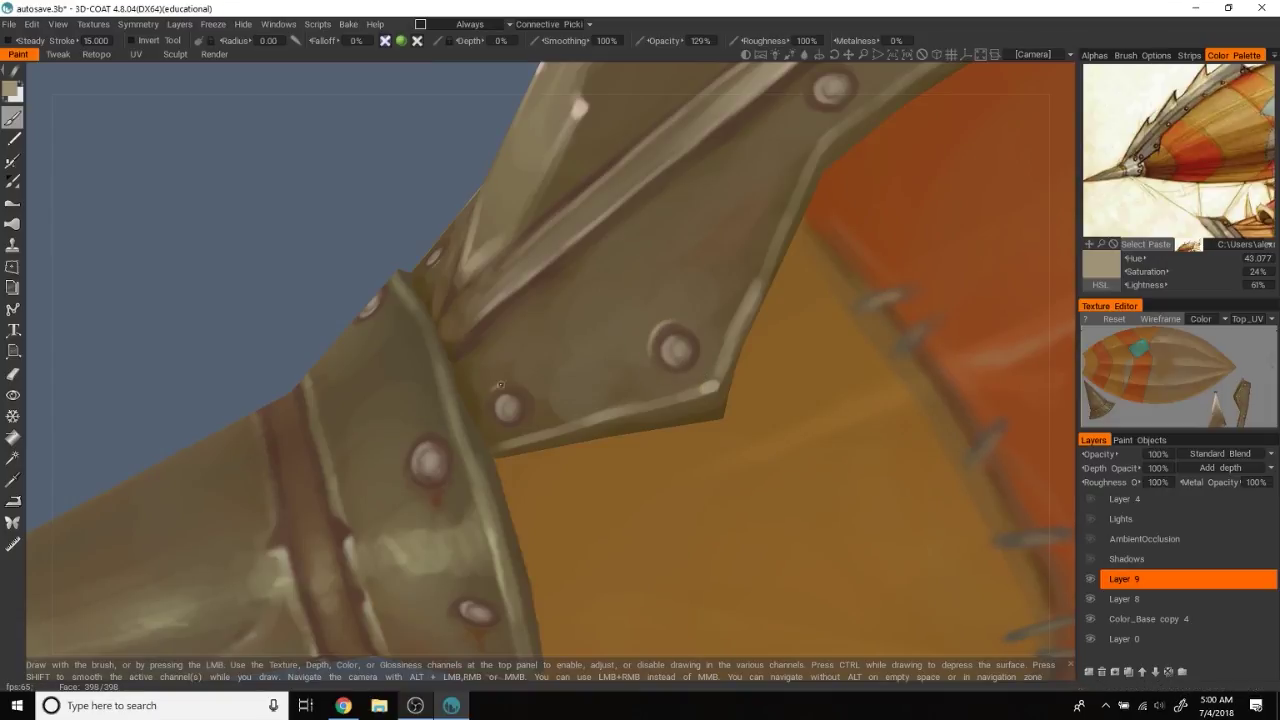
mouse_move(540, 408)
alt+mouse_down()
mouse_move(381, 178)
mouse_move(458, 424)
alt+mouse_up()
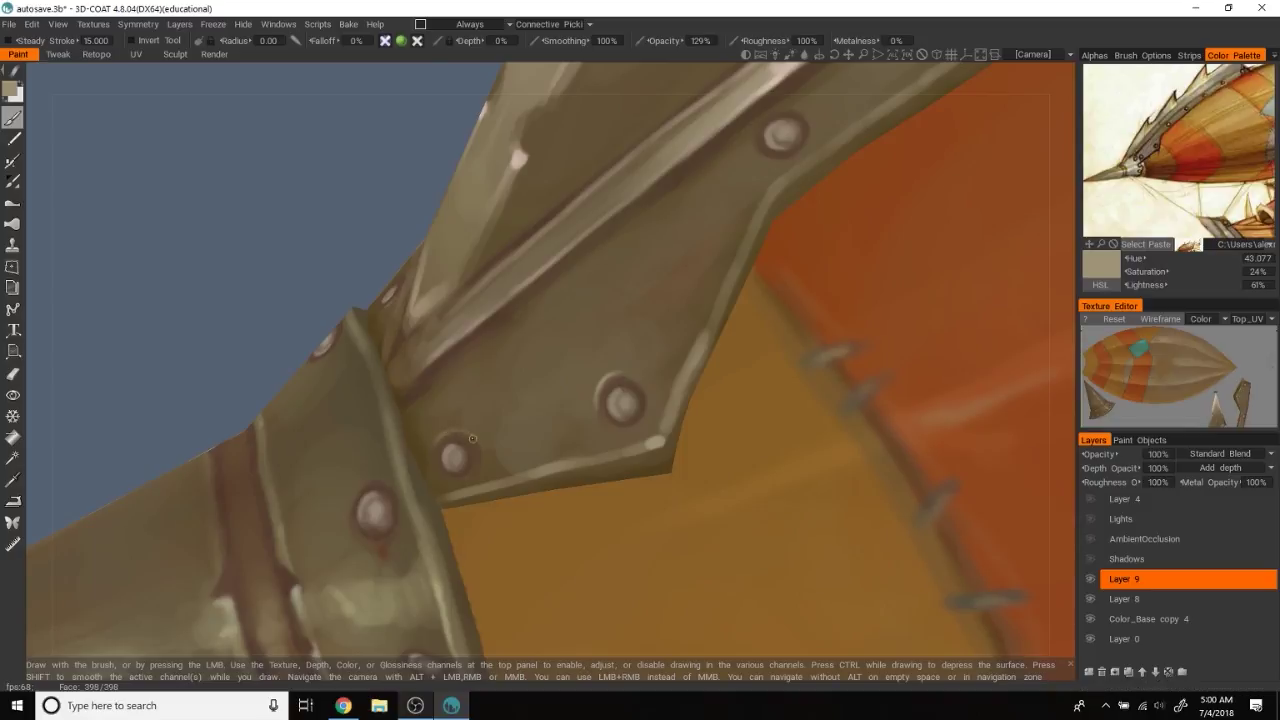
mouse_move(437, 445)
alt+mouse_down()
mouse_move(288, 343)
mouse_move(521, 453)
alt+mouse_up()
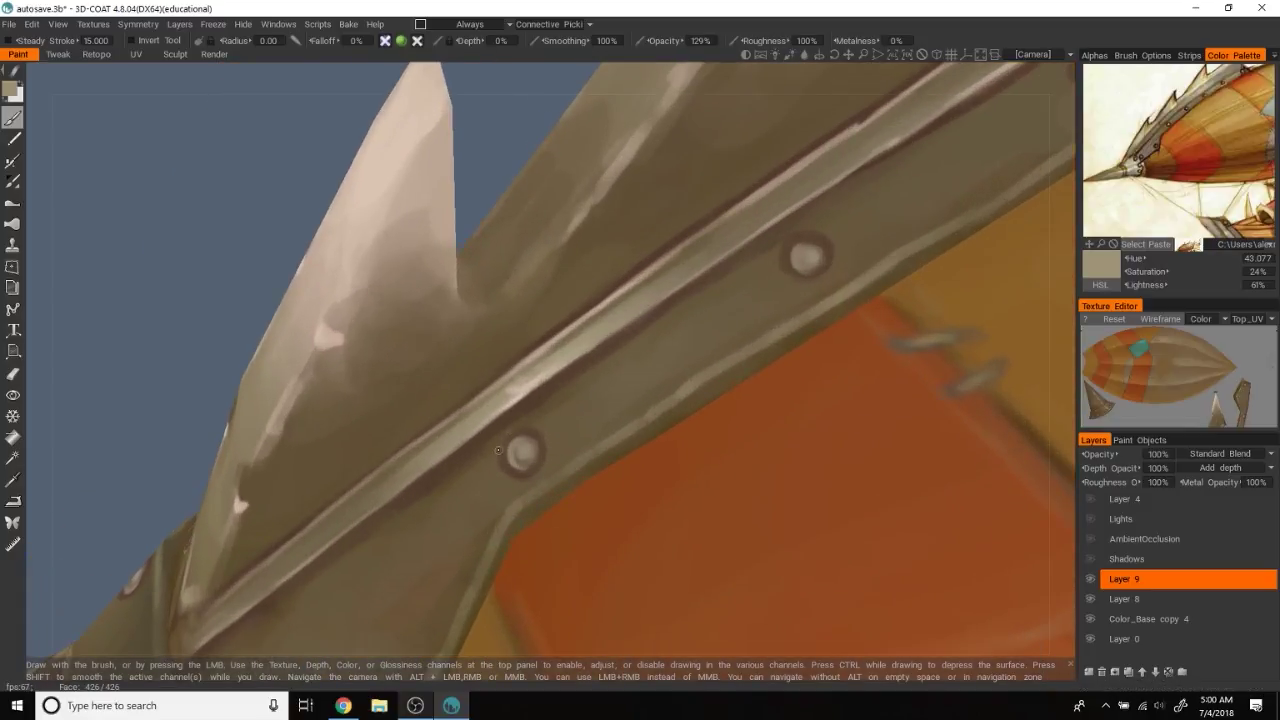
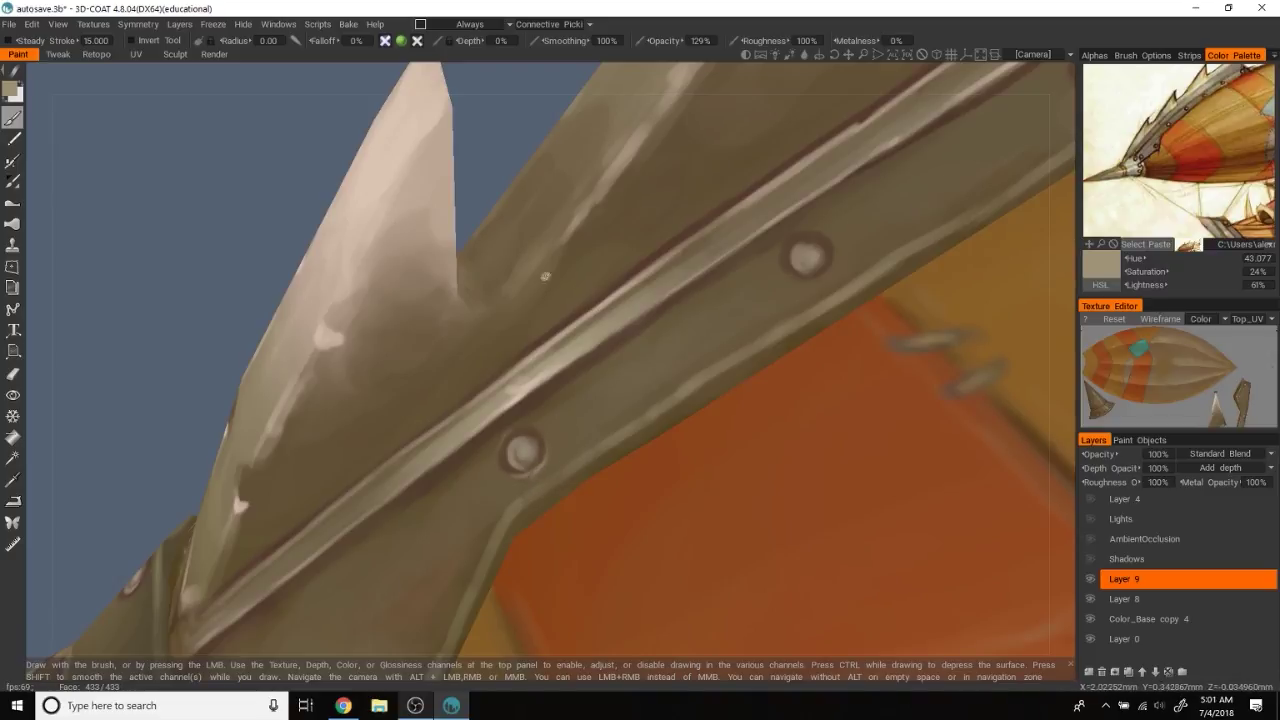
Orbit and zoom around the spiked riveted band to inspect its dark edging
alt+drag(549, 289, 392, 217)
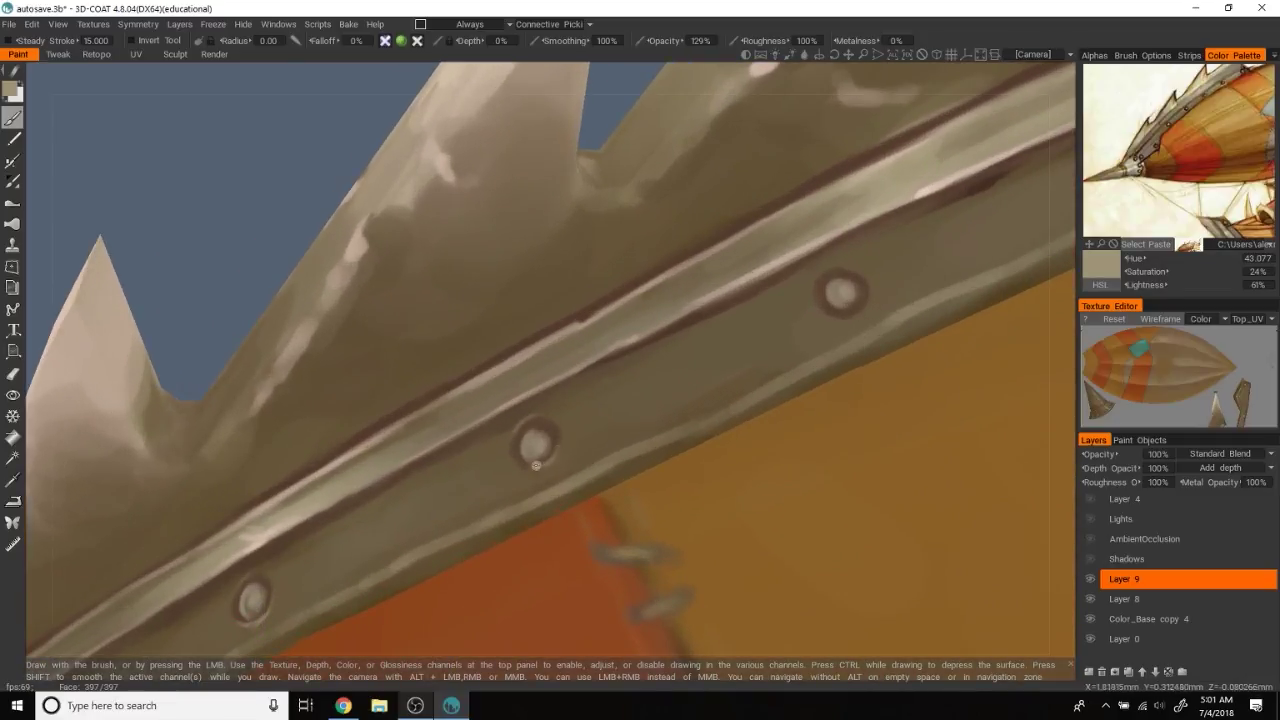
mouse_move(303, 214)
alt+mouse_down()
mouse_move(449, 211)
mouse_move(475, 380)
alt+mouse_up()
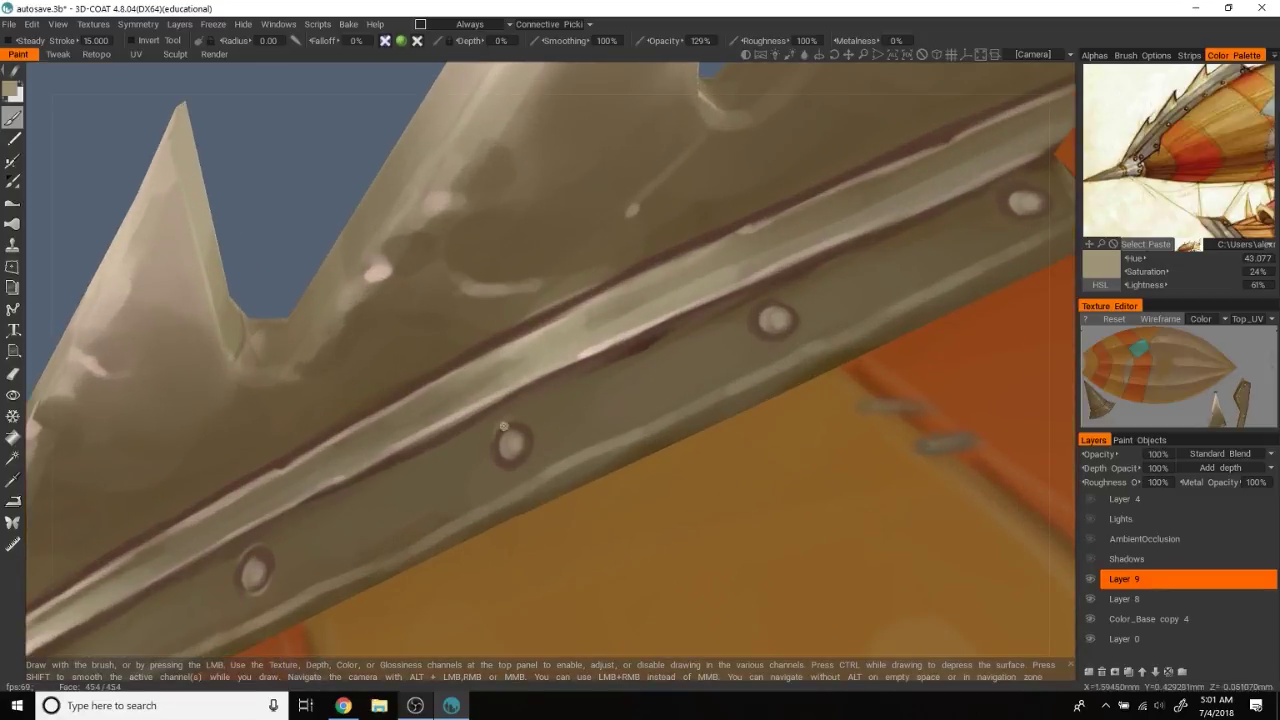
mouse_move(529, 451)
alt+mouse_down()
mouse_move(329, 171)
mouse_move(547, 273)
alt+mouse_up()
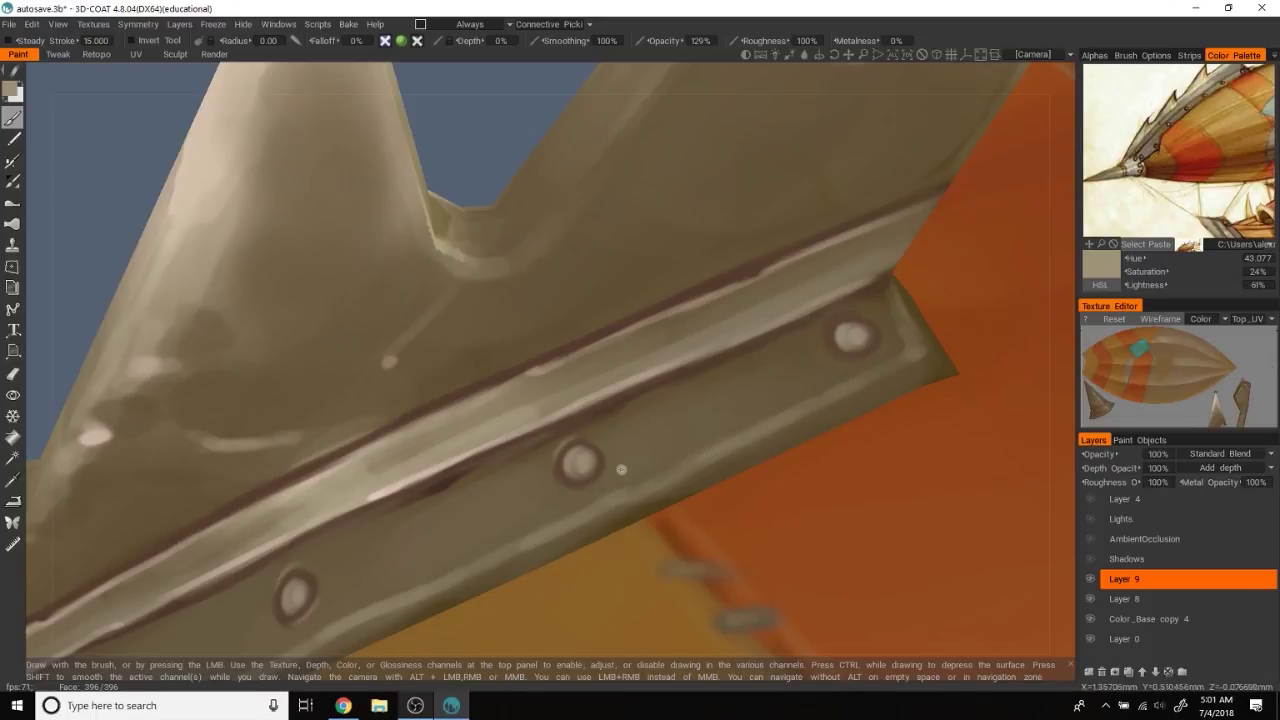
alt+drag(638, 419, 594, 459)
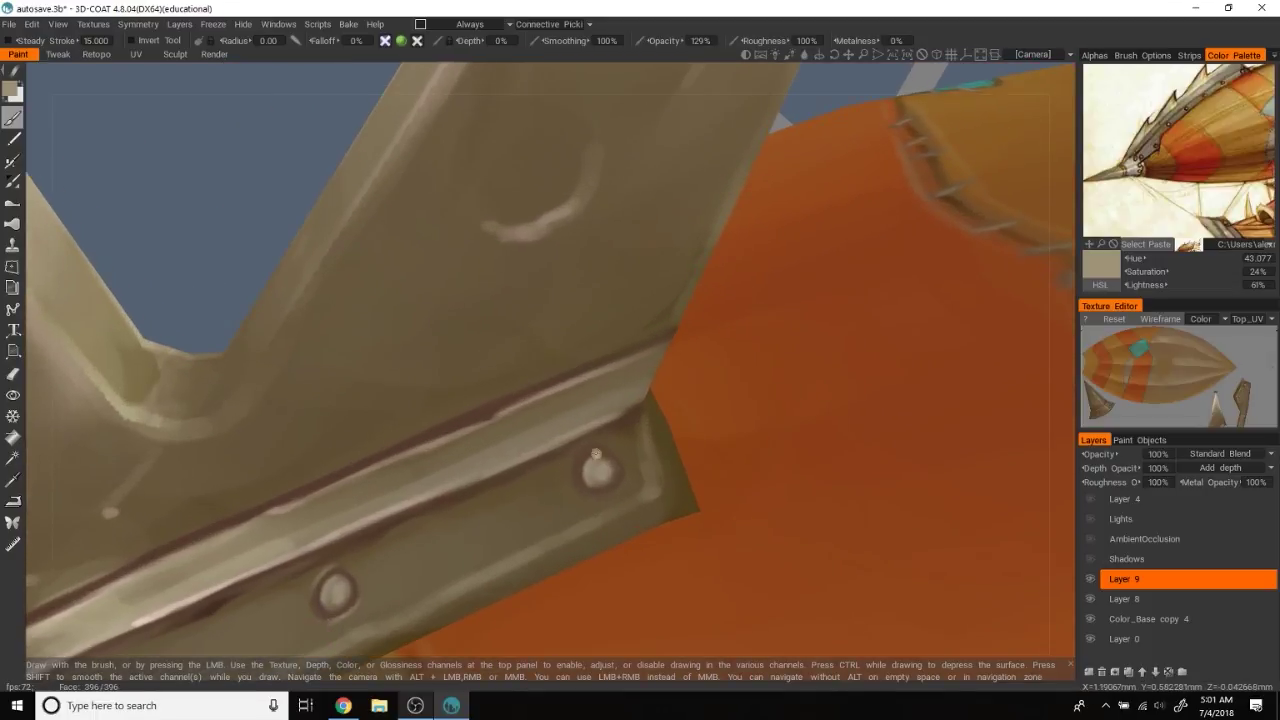
mouse_move(477, 397)
alt+mouse_down()
mouse_move(311, 217)
mouse_move(471, 189)
alt+mouse_up()
scroll(460, 183, up, 3)
scroll(506, 372, up, 2)
Sample a darker brown from the band and survey the nose cone and hull
key(v)
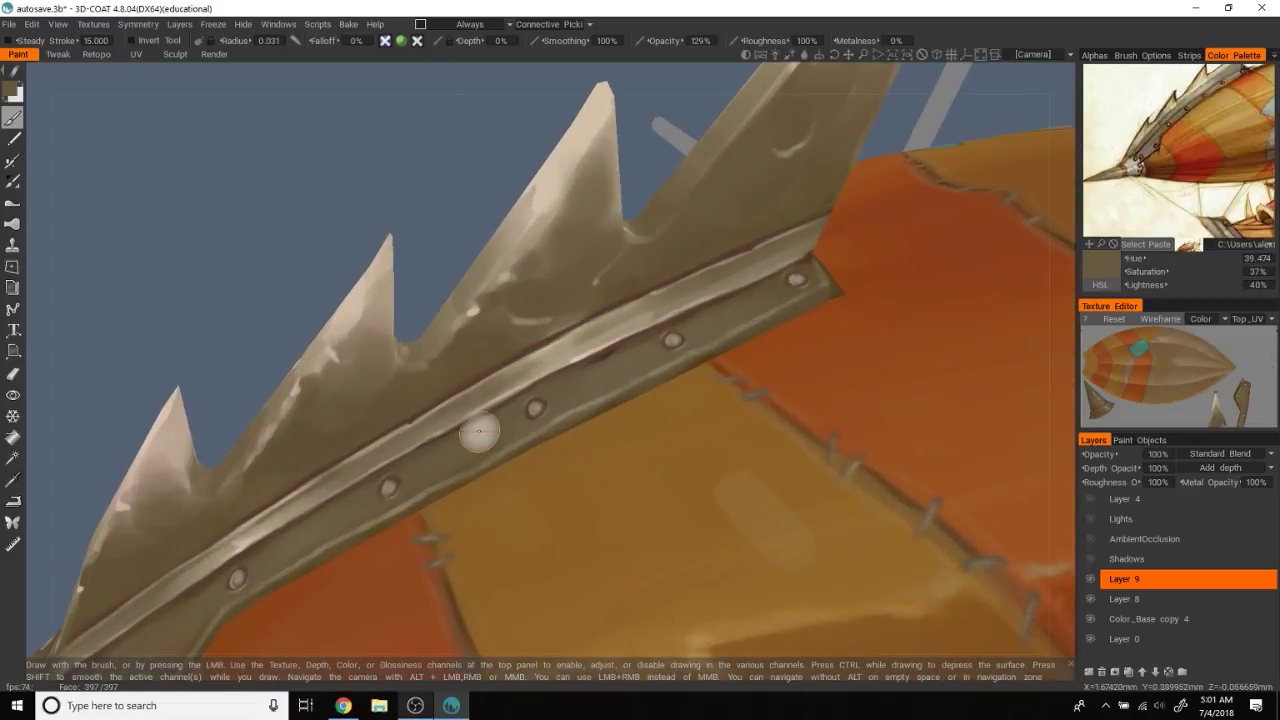
scroll(617, 340, down, 3)
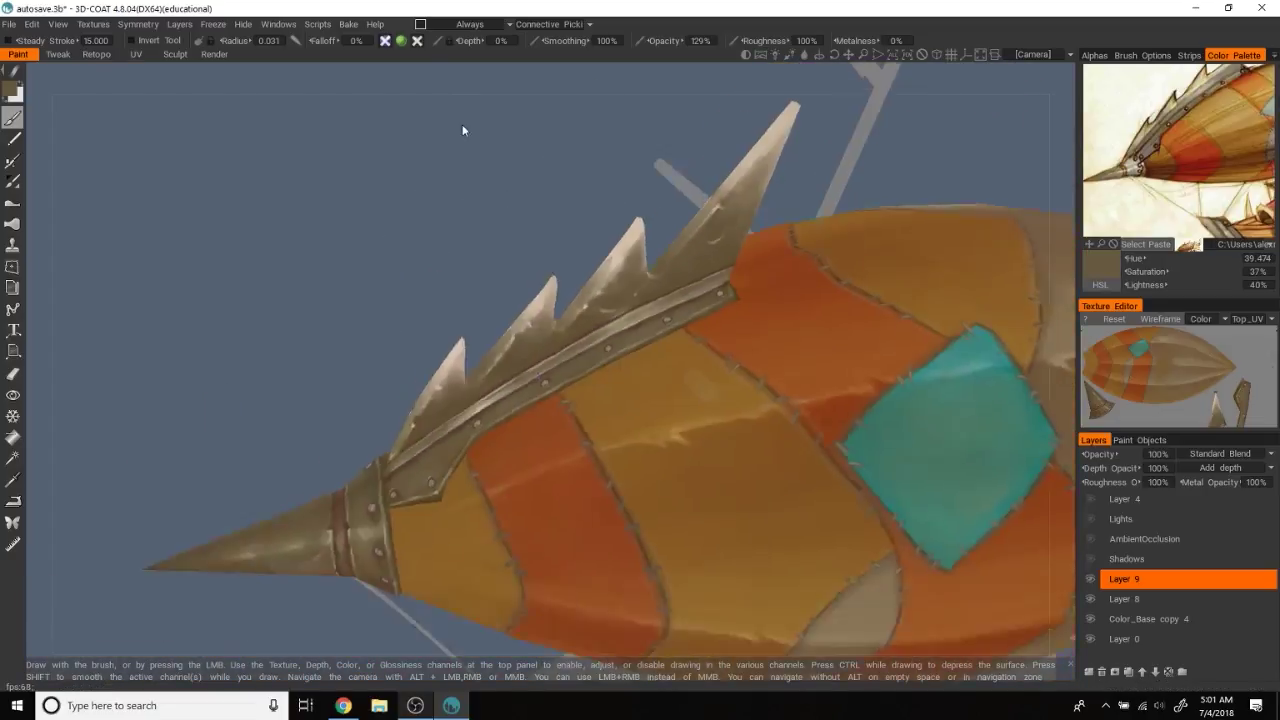
alt+drag(463, 129, 600, 330)
alt+drag(541, 279, 529, 329)
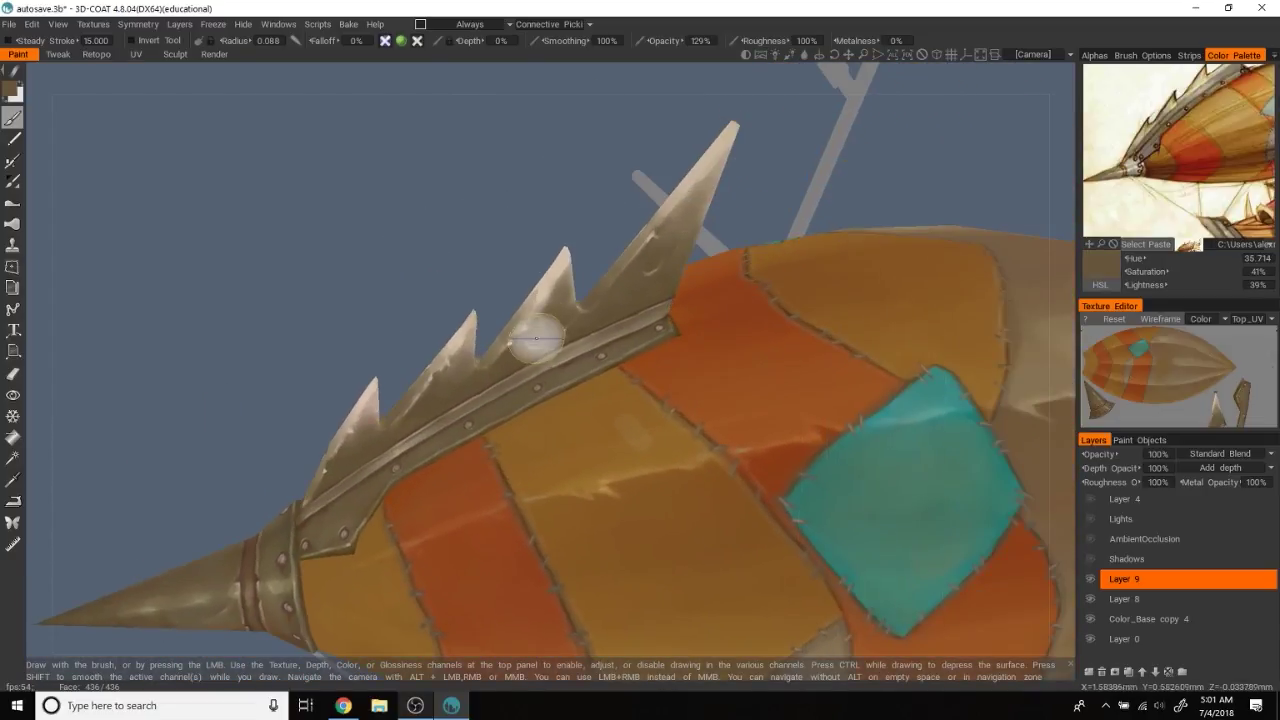
mouse_move(432, 344)
alt+mouse_down()
mouse_move(870, 164)
mouse_move(463, 197)
mouse_move(403, 223)
mouse_move(432, 166)
mouse_move(354, 202)
alt+mouse_up()
scroll(709, 192, down, 3)
scroll(709, 192, up, 5)
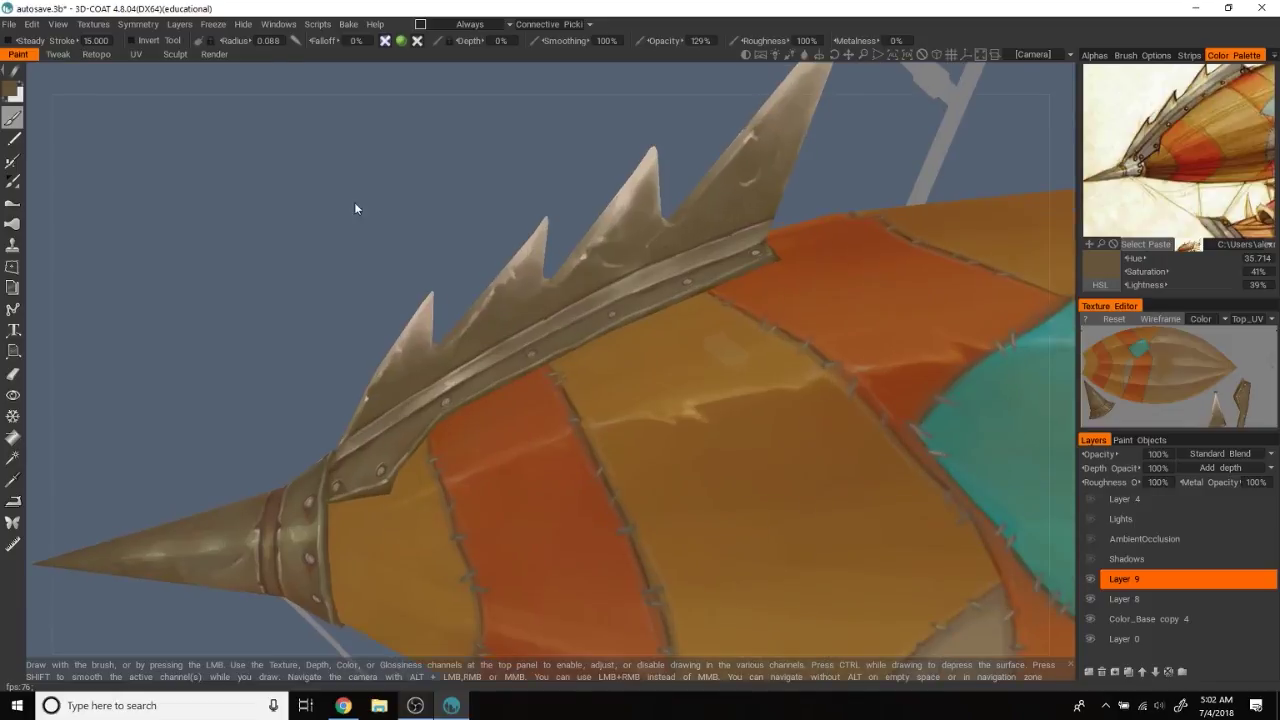
scroll(500, 414, up, 3)
mouse_move(500, 414)
alt+mouse_down()
mouse_move(395, 316)
mouse_move(568, 240)
alt+mouse_up()
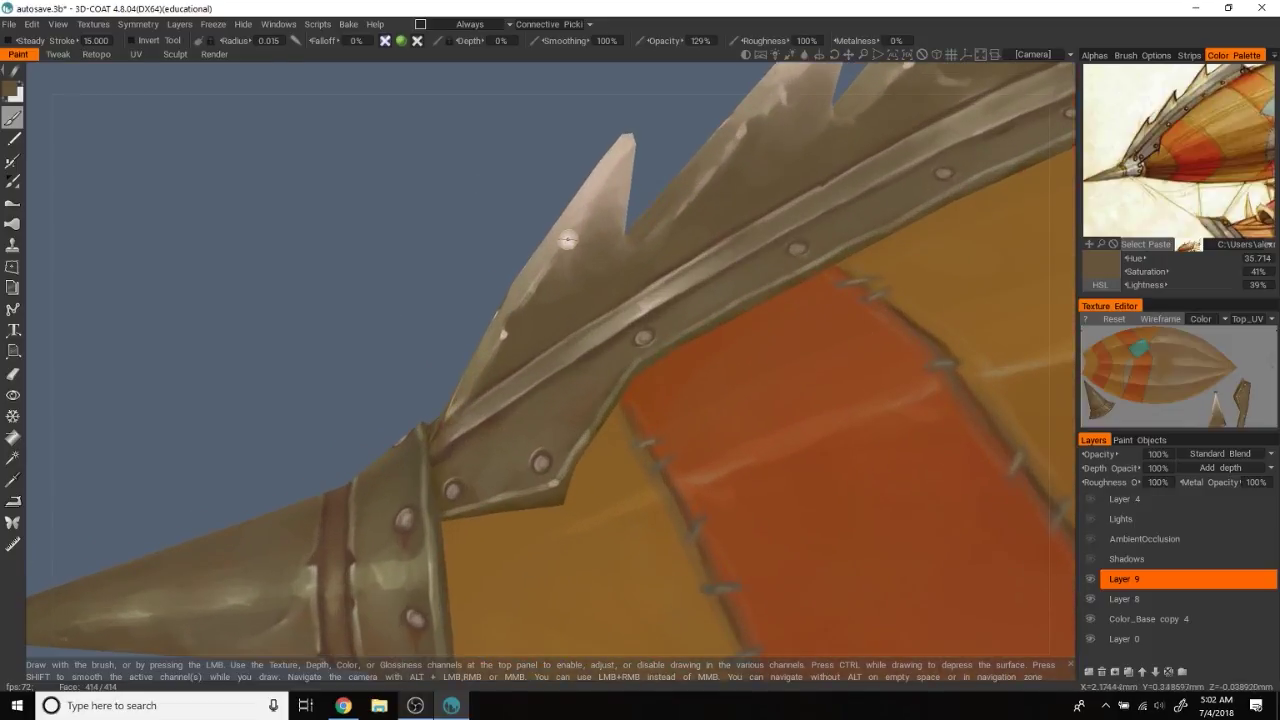
Alternate light beige and dark brown samples from the spike band's edges
key(v)
mouse_move(559, 485)
alt+mouse_down()
mouse_move(375, 290)
mouse_move(726, 467)
alt+mouse_up()
key(v)
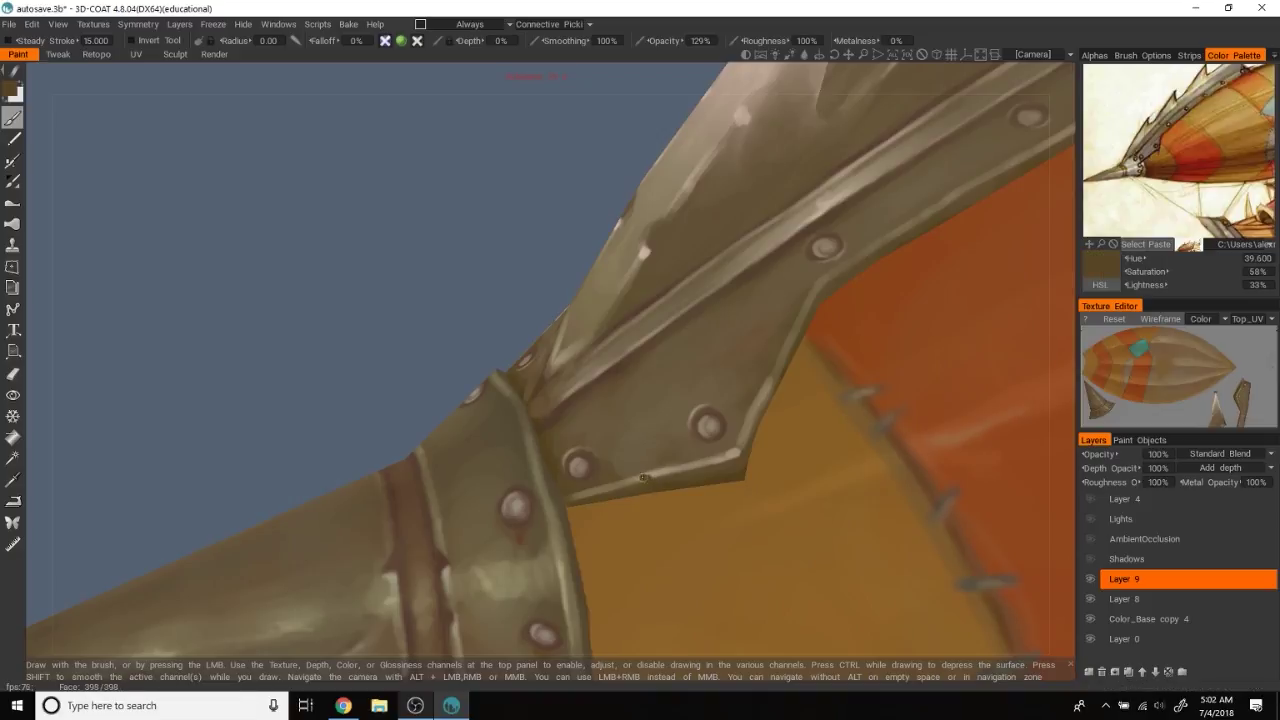
key(v)
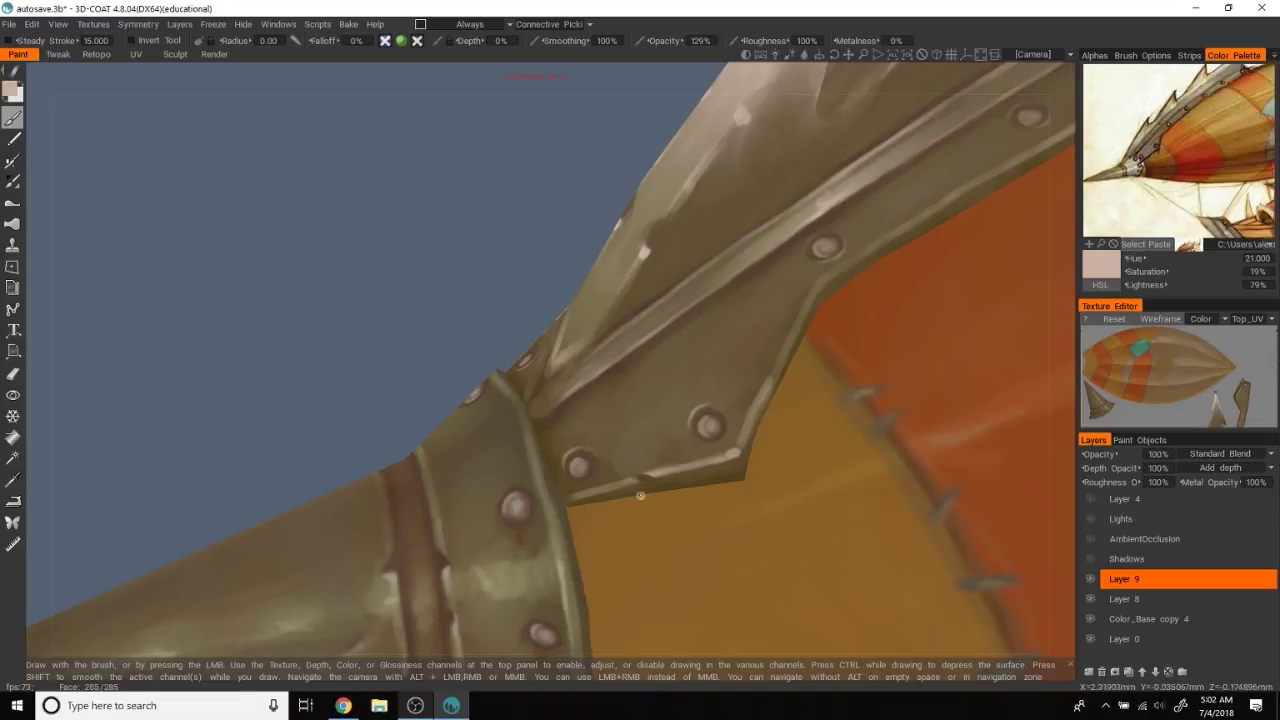
mouse_move(616, 488)
alt+mouse_down()
mouse_move(383, 284)
mouse_move(433, 218)
mouse_move(364, 181)
mouse_move(548, 451)
alt+mouse_up()
key(v)
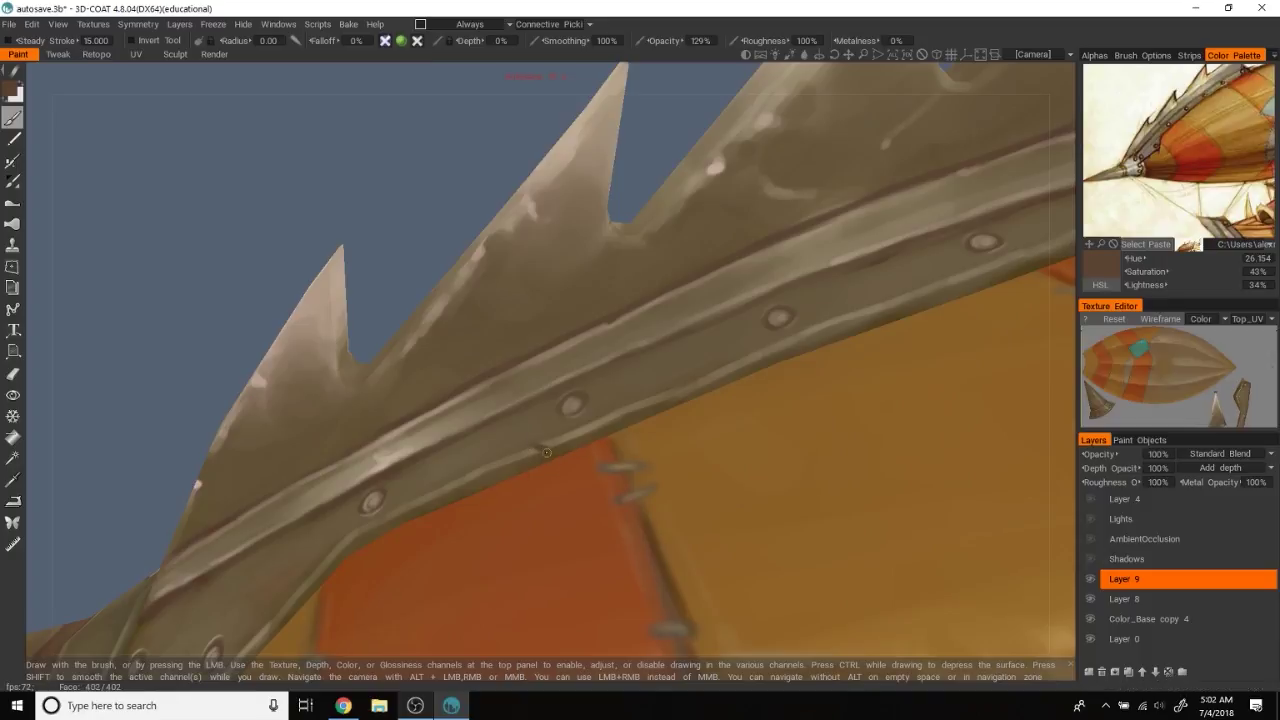
mouse_move(654, 158)
alt+mouse_down()
mouse_move(681, 423)
mouse_move(521, 500)
alt+mouse_up()
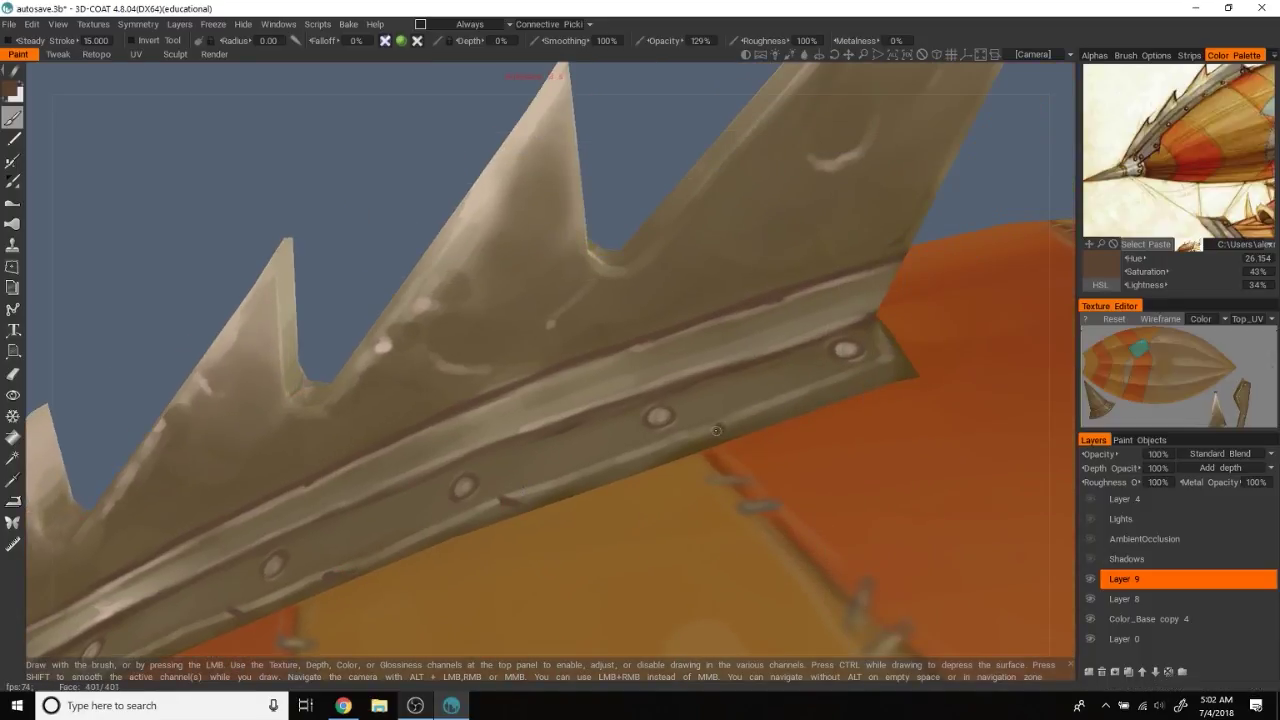
mouse_move(729, 425)
alt+mouse_down()
mouse_move(612, 188)
mouse_move(816, 468)
alt+mouse_up()
key(v)
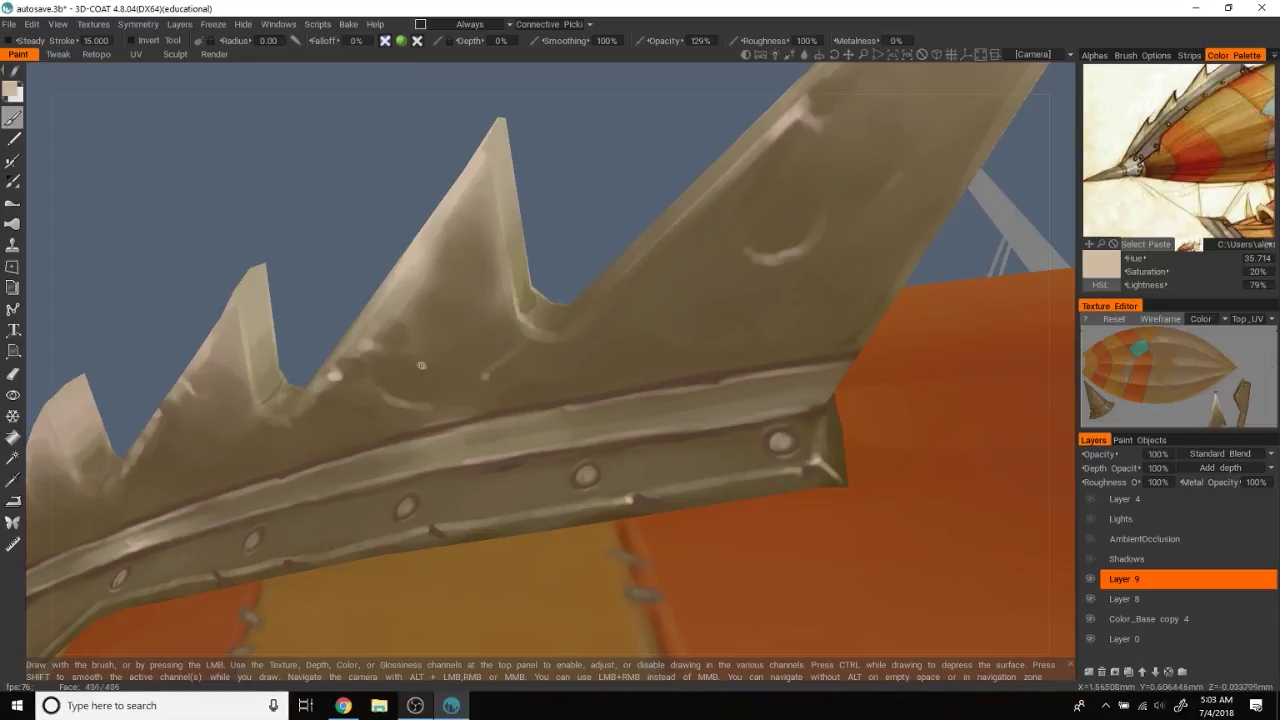
Reorient to reveal more rivets and sample the metal strip's dark brown
alt+drag(421, 366, 628, 409)
alt+drag(668, 499, 640, 430)
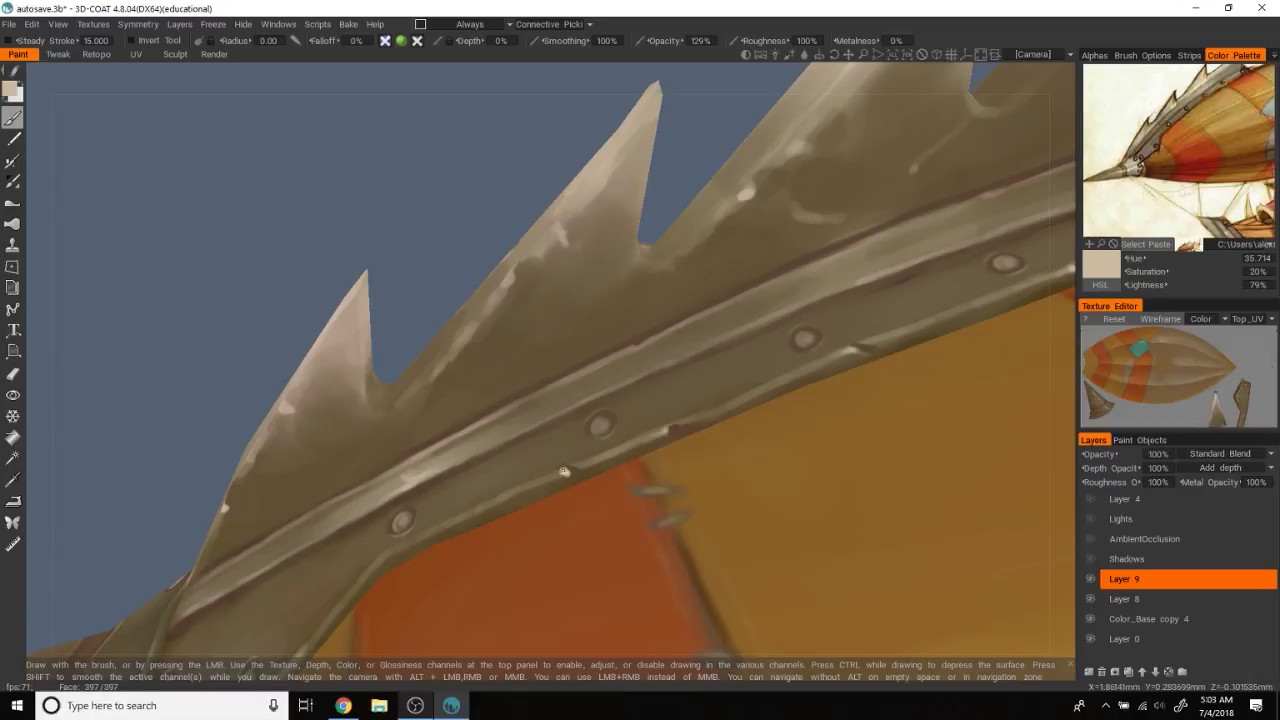
alt+drag(471, 317, 649, 405)
click(32, 24)
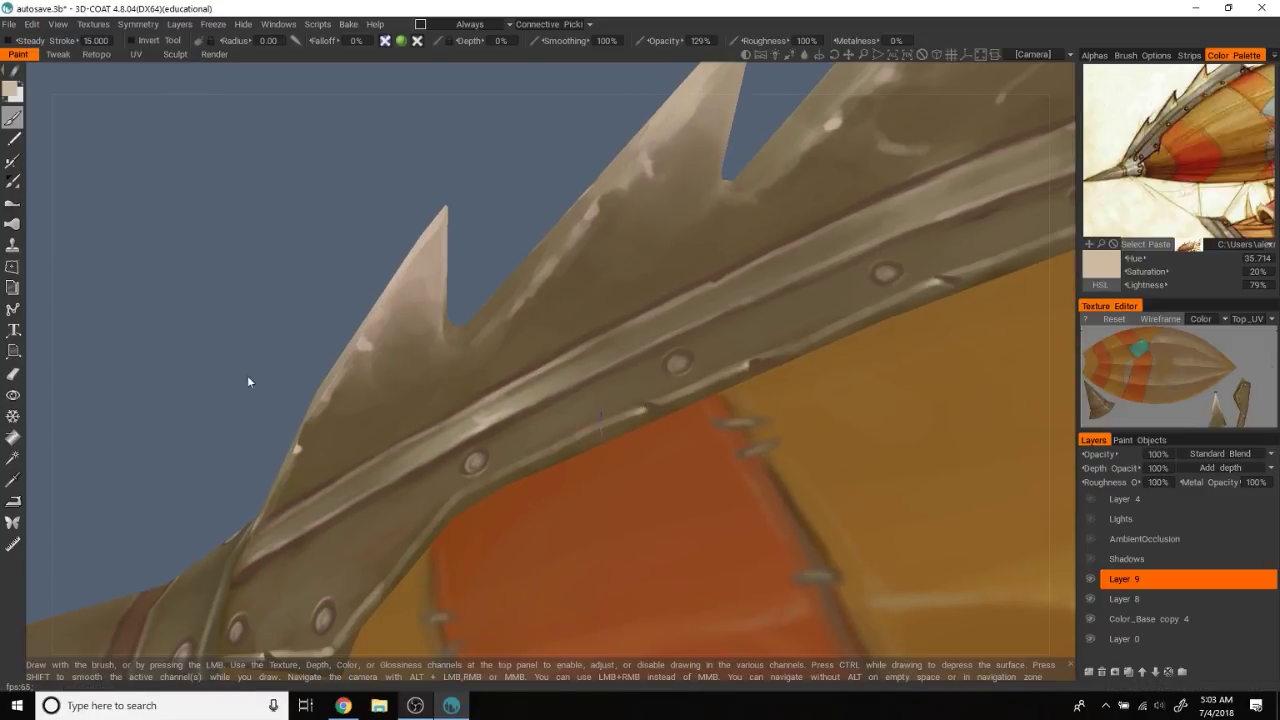
drag(249, 381, 548, 416)
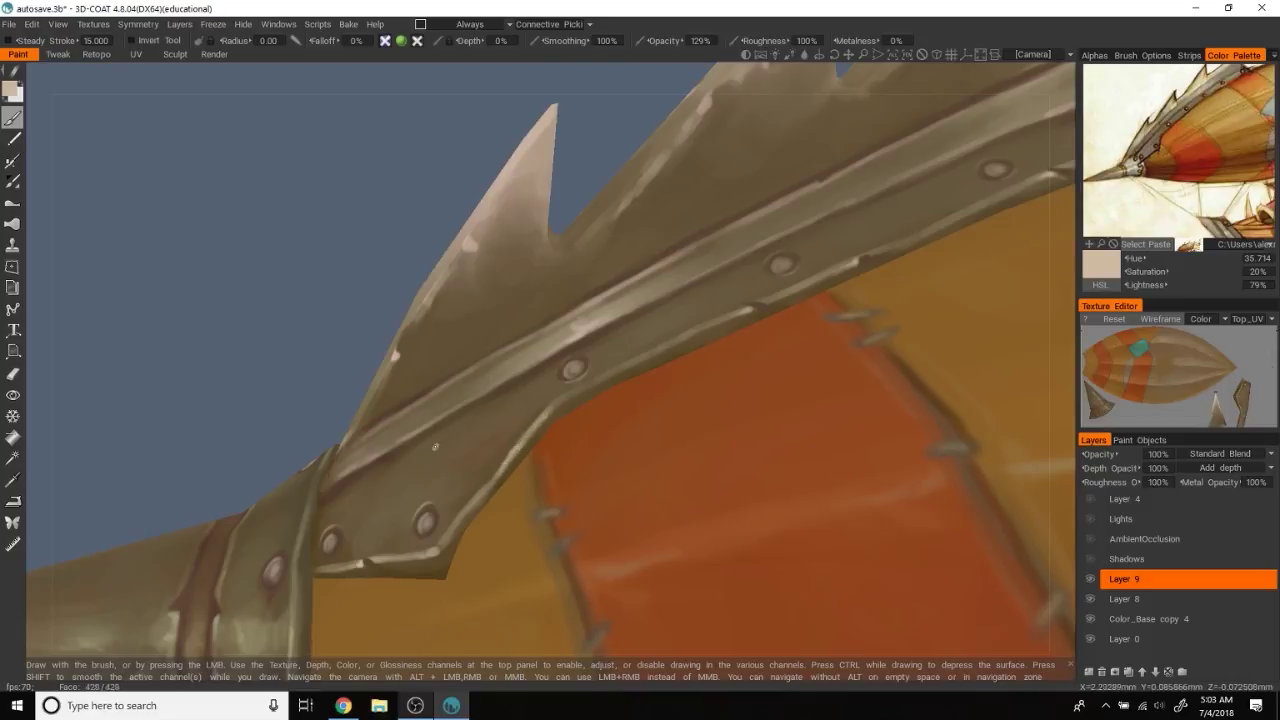
scroll(435, 447, down, 5)
scroll(457, 206, up, 5)
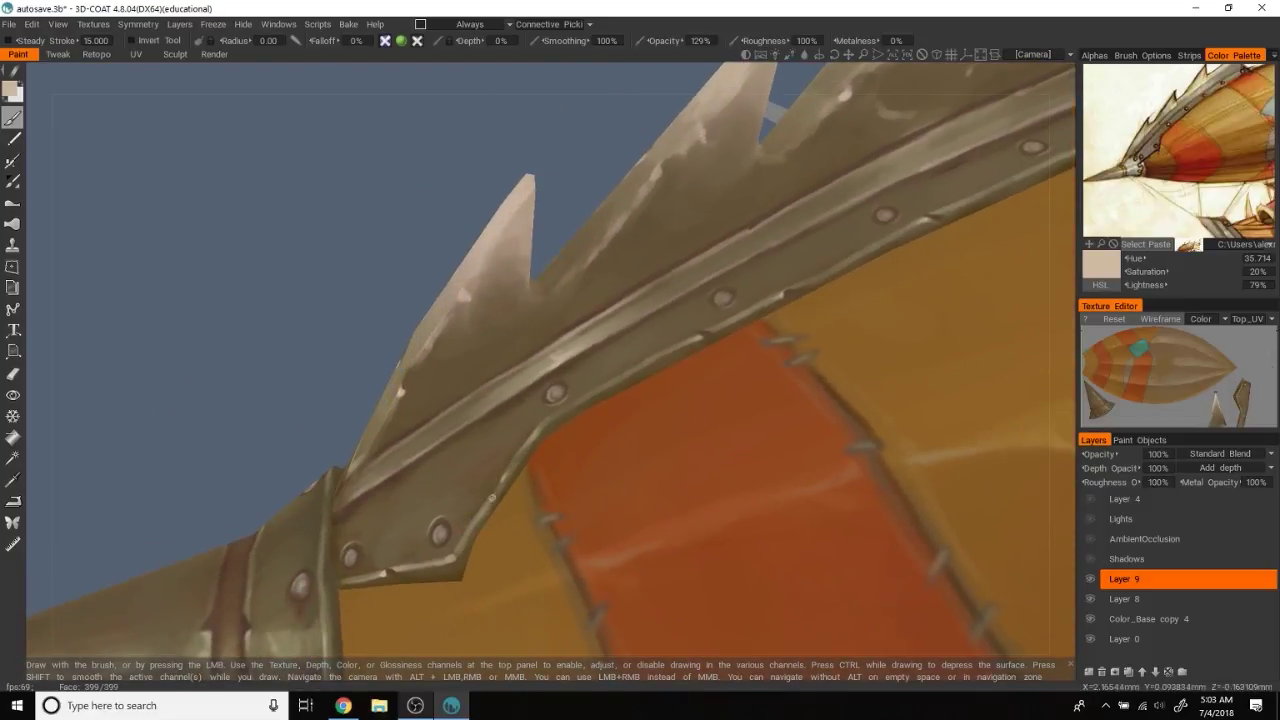
scroll(440, 300, down, 5)
drag(391, 238, 584, 215)
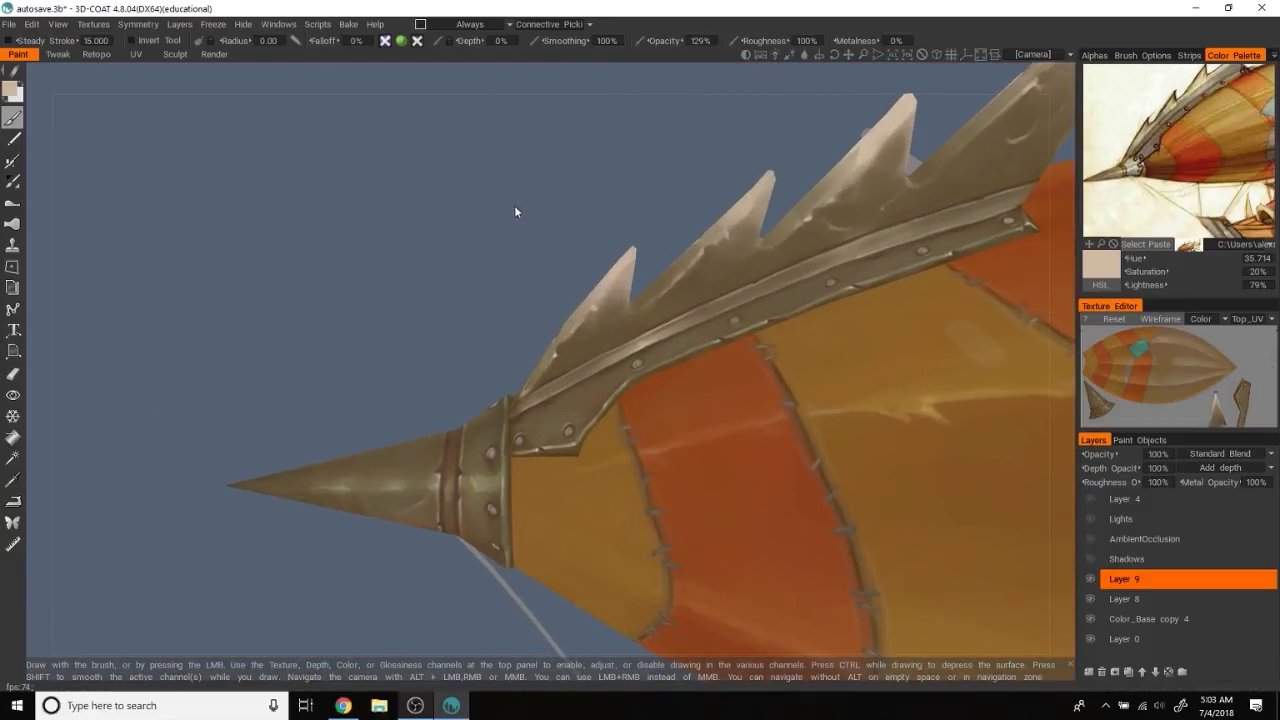
scroll(514, 205, up, 4)
key(v)
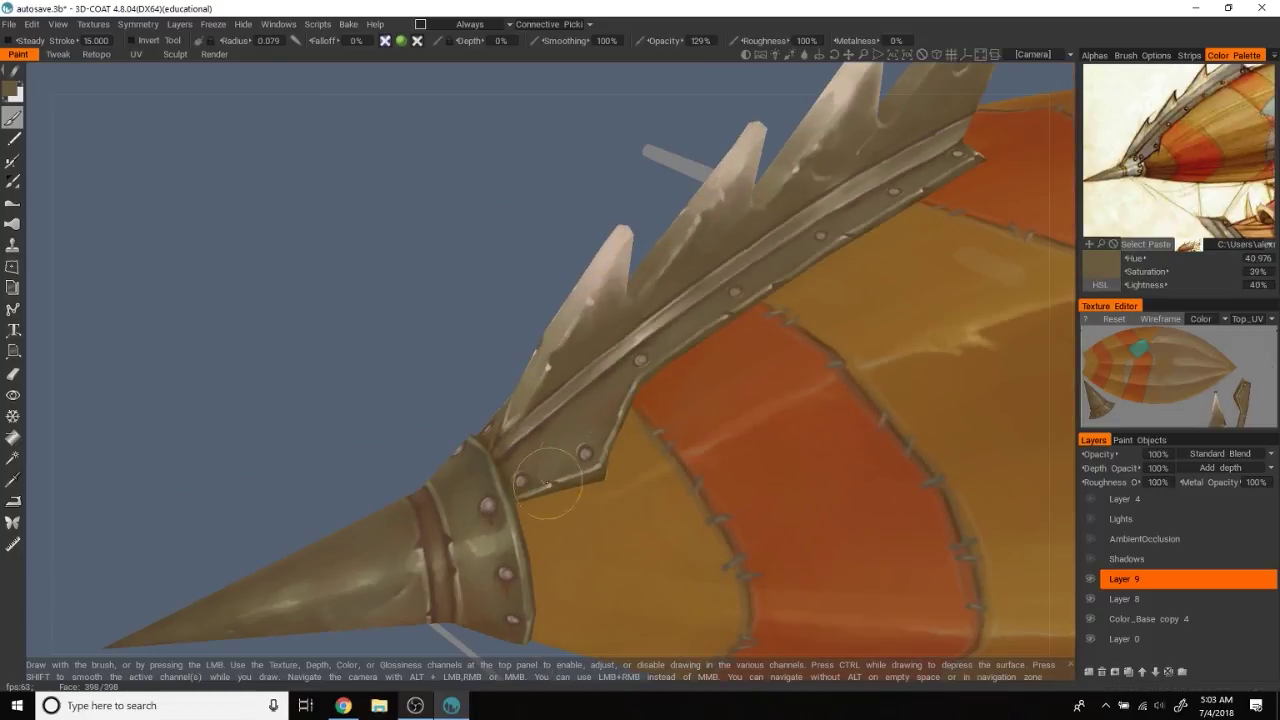
Shrink the brush for fine metal detail and pull back to the hull side
right_drag(634, 425, 618, 433)
right_drag(459, 264, 458, 193)
mouse_move(458, 193)
mouse_down()
mouse_move(371, 271)
mouse_move(395, 234)
mouse_up()
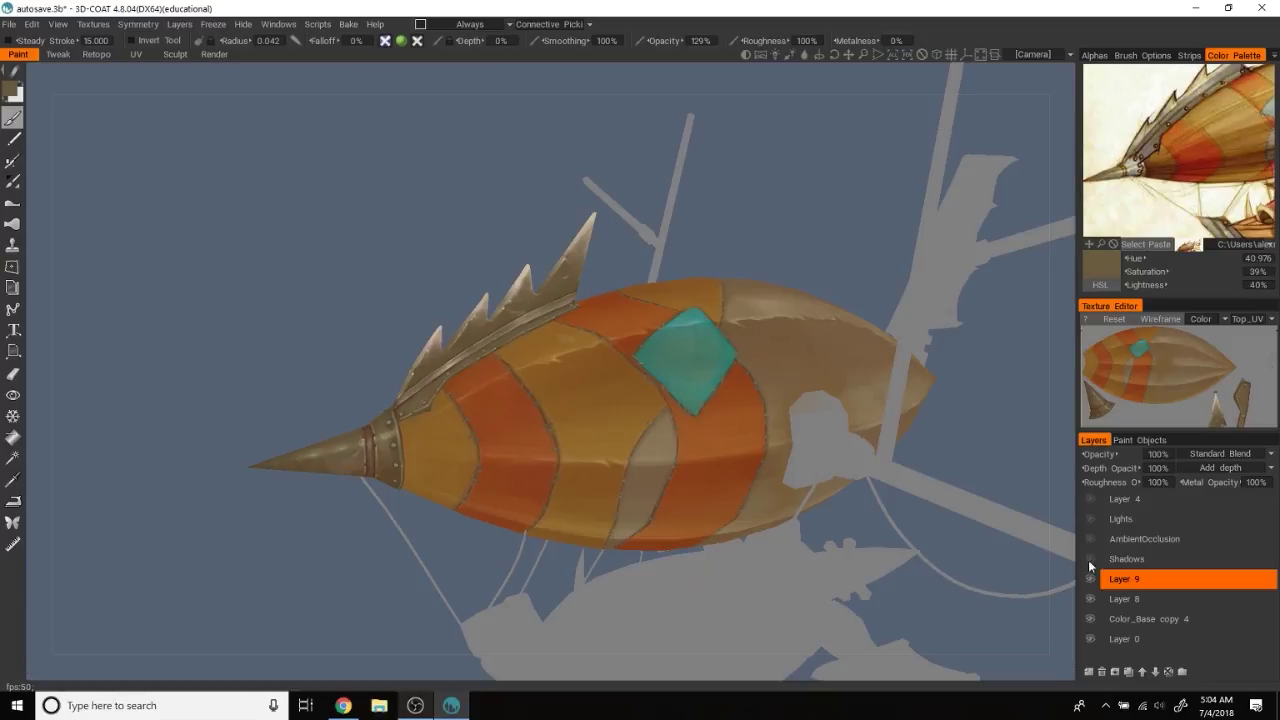
mouse_move(760, 250)
mouse_down()
mouse_move(828, 185)
mouse_move(960, 300)
mouse_up()
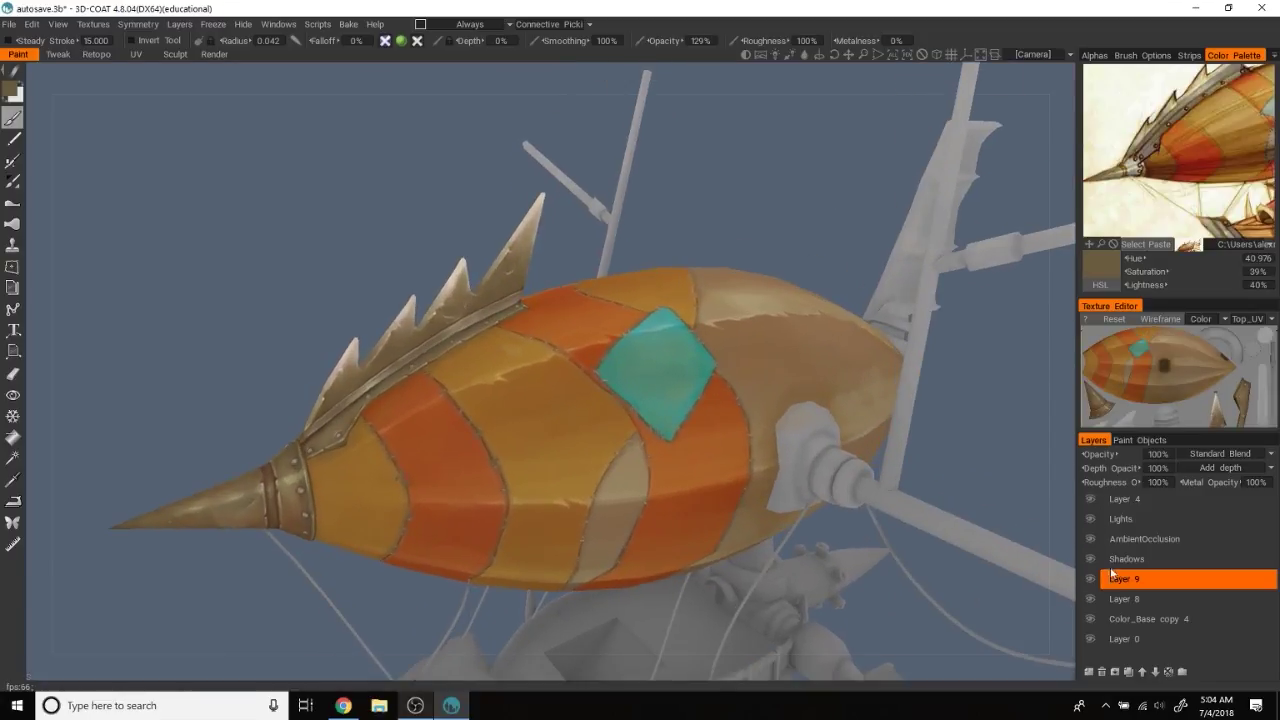
Activate the Shadows layer, enlarge the brush, and sample shadow browns from the hull
click(1126, 558)
right_drag(608, 406, 640, 406)
key(v)
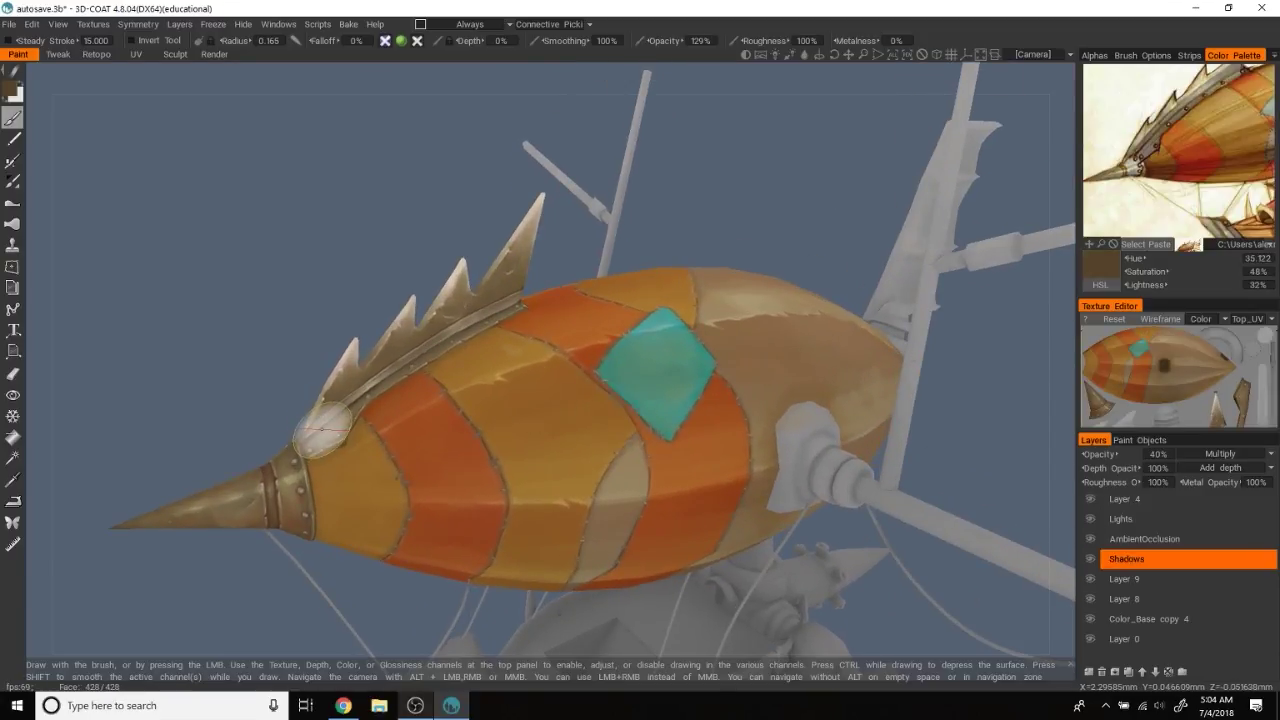
scroll(305, 430, up, 3)
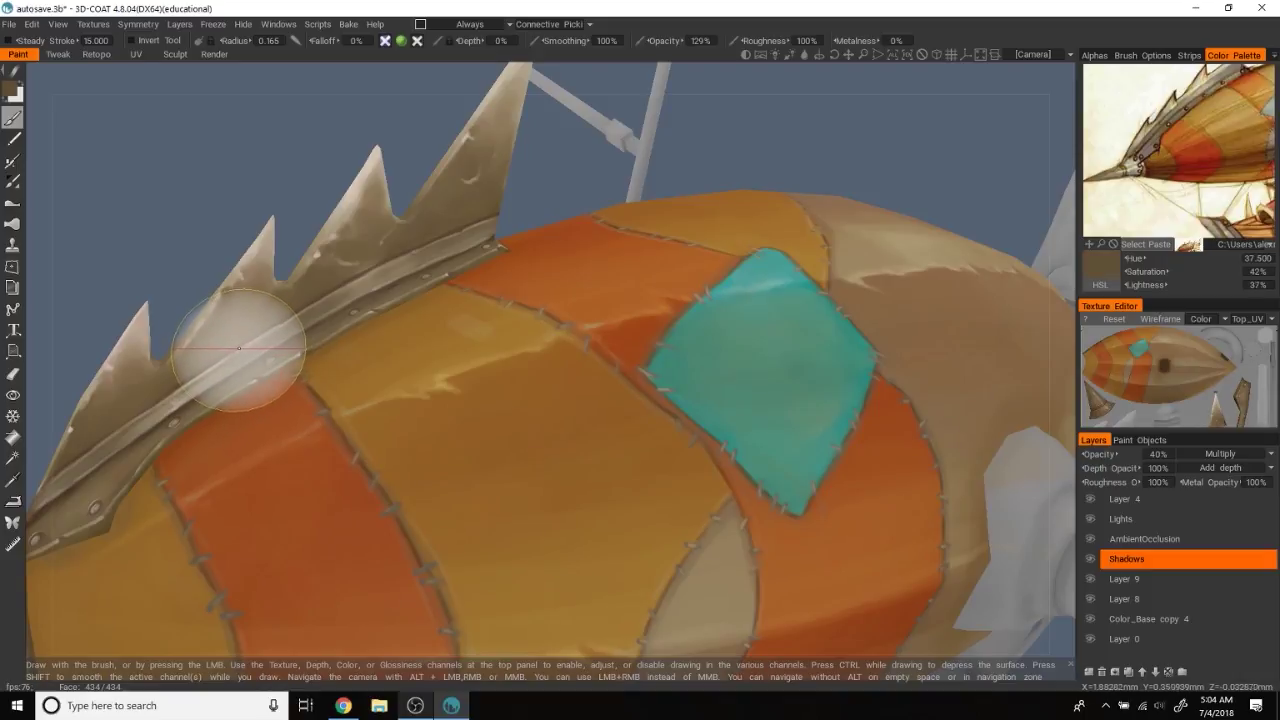
key(v)
mouse_move(234, 337)
mouse_down()
mouse_move(330, 139)
mouse_move(171, 443)
mouse_up()
key(v)
scroll(320, 214, down, 3)
Shade the upper hull panels and teal patch with broad brown strokes
drag(281, 255, 423, 343)
right_drag(423, 343, 391, 400)
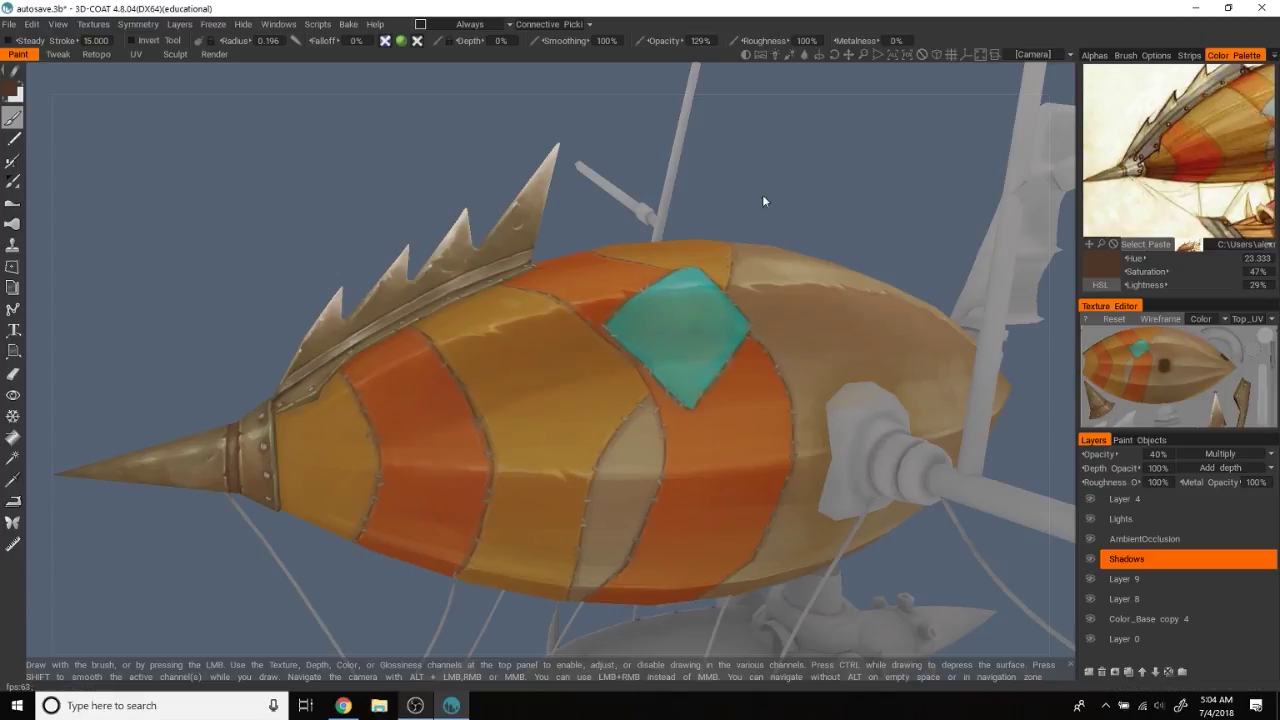
drag(763, 201, 671, 334)
right_drag(600, 366, 429, 371)
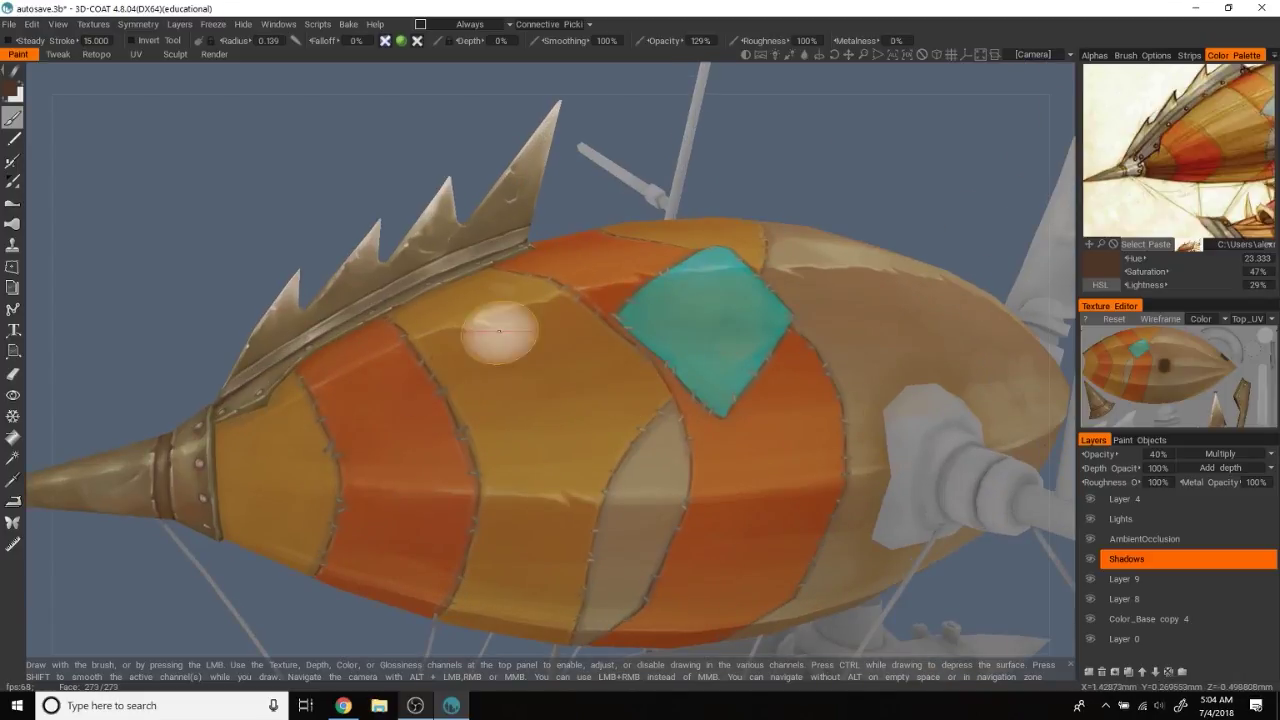
click(1095, 55)
click(1233, 55)
right_drag(600, 330, 646, 326)
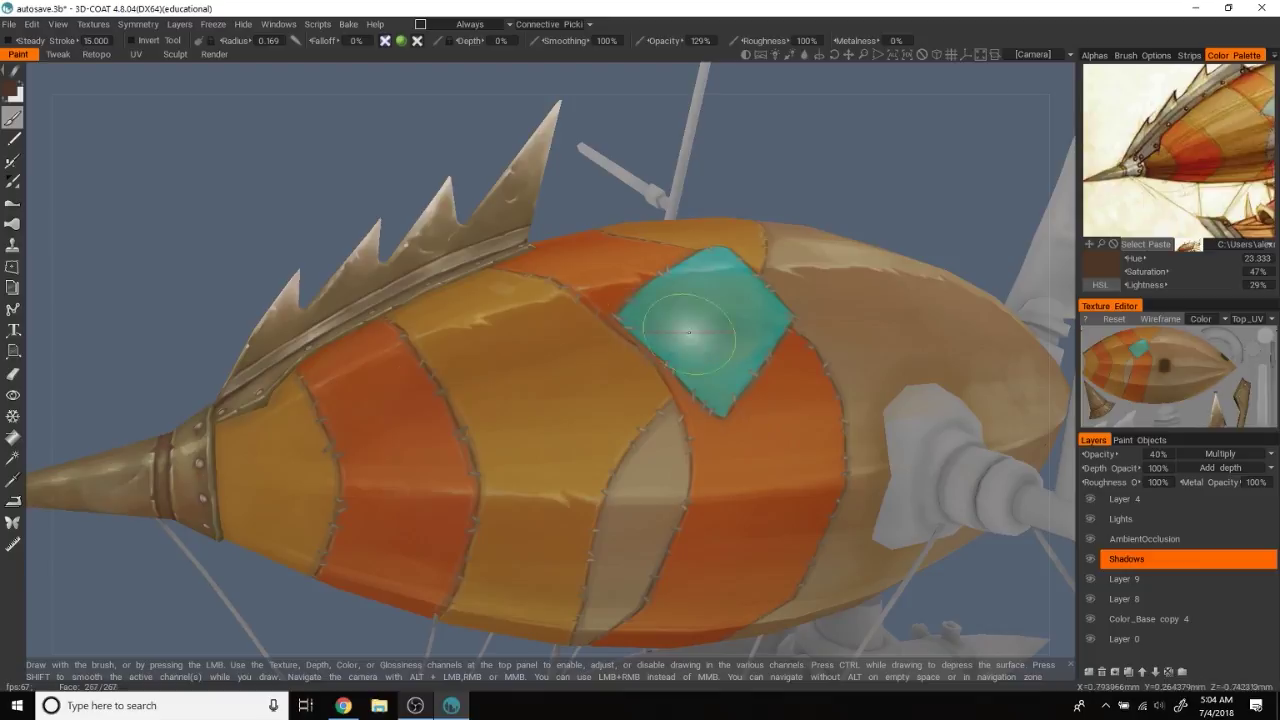
right_drag(873, 164, 740, 204)
drag(740, 204, 560, 300)
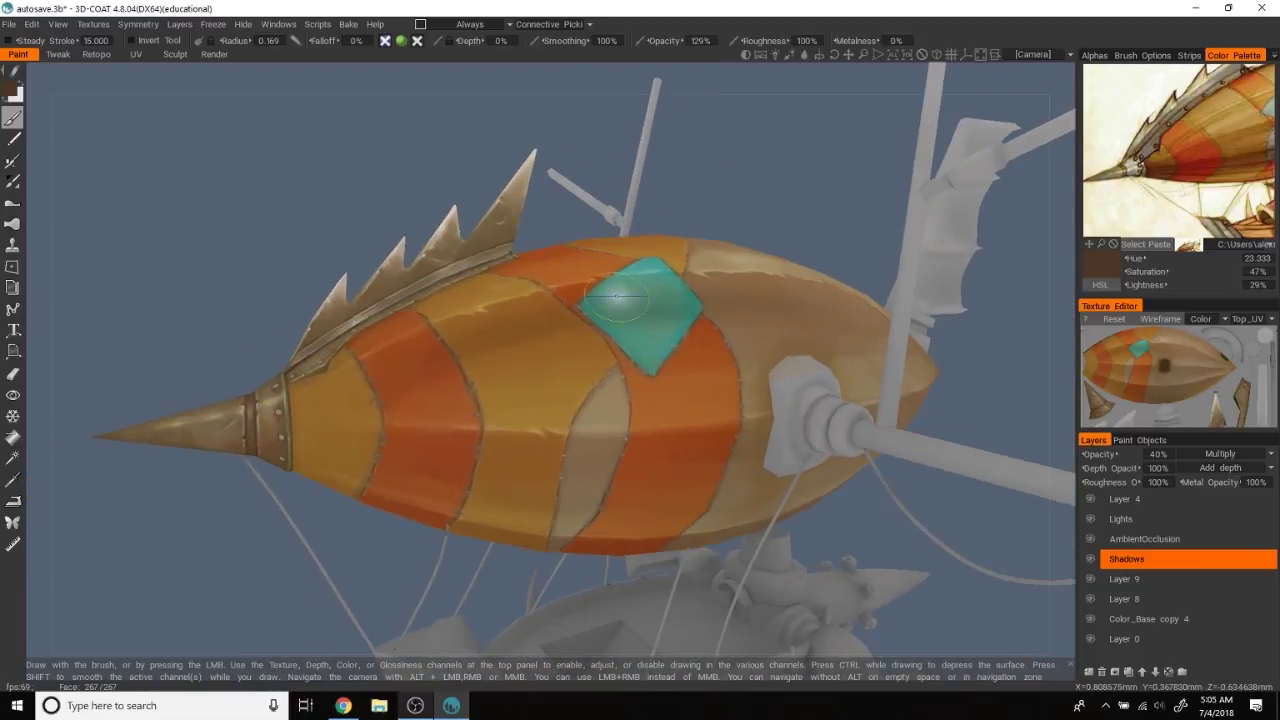
Shade the airship's right side, fin area and upper hull from several angles
drag(806, 173, 697, 380)
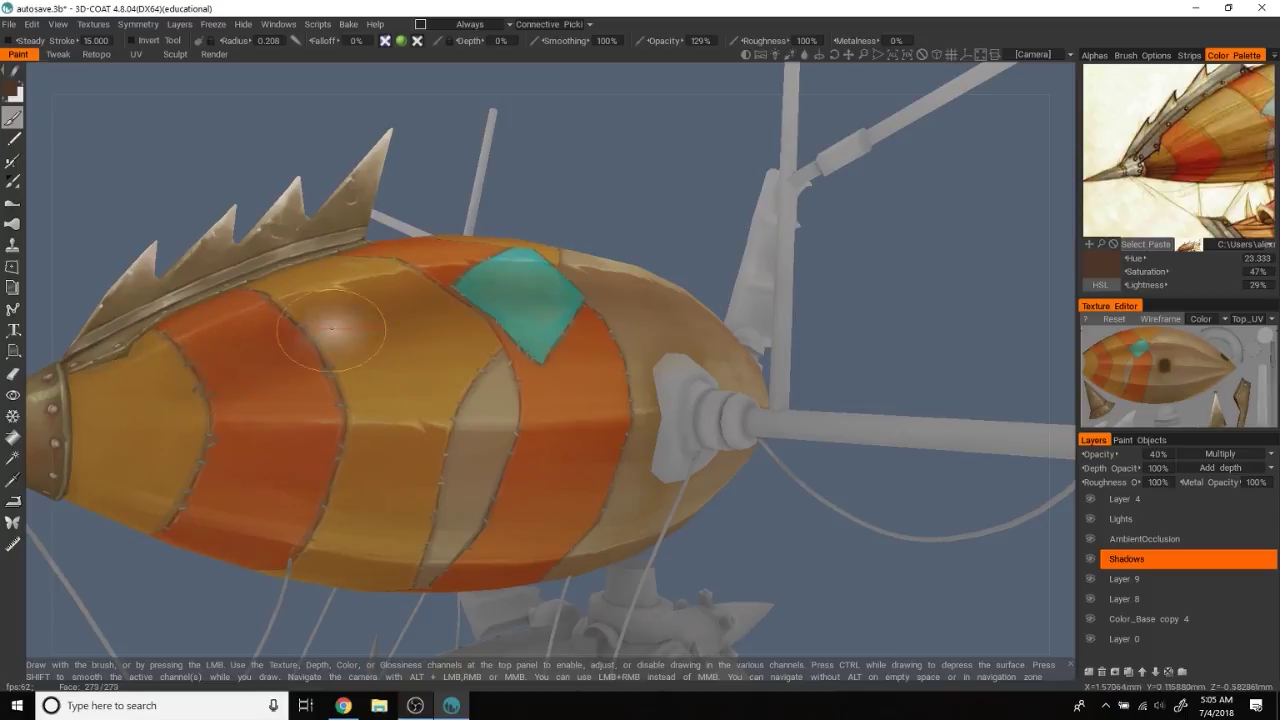
mouse_move(590, 190)
mouse_down()
mouse_move(697, 142)
mouse_move(600, 170)
mouse_move(651, 132)
mouse_up()
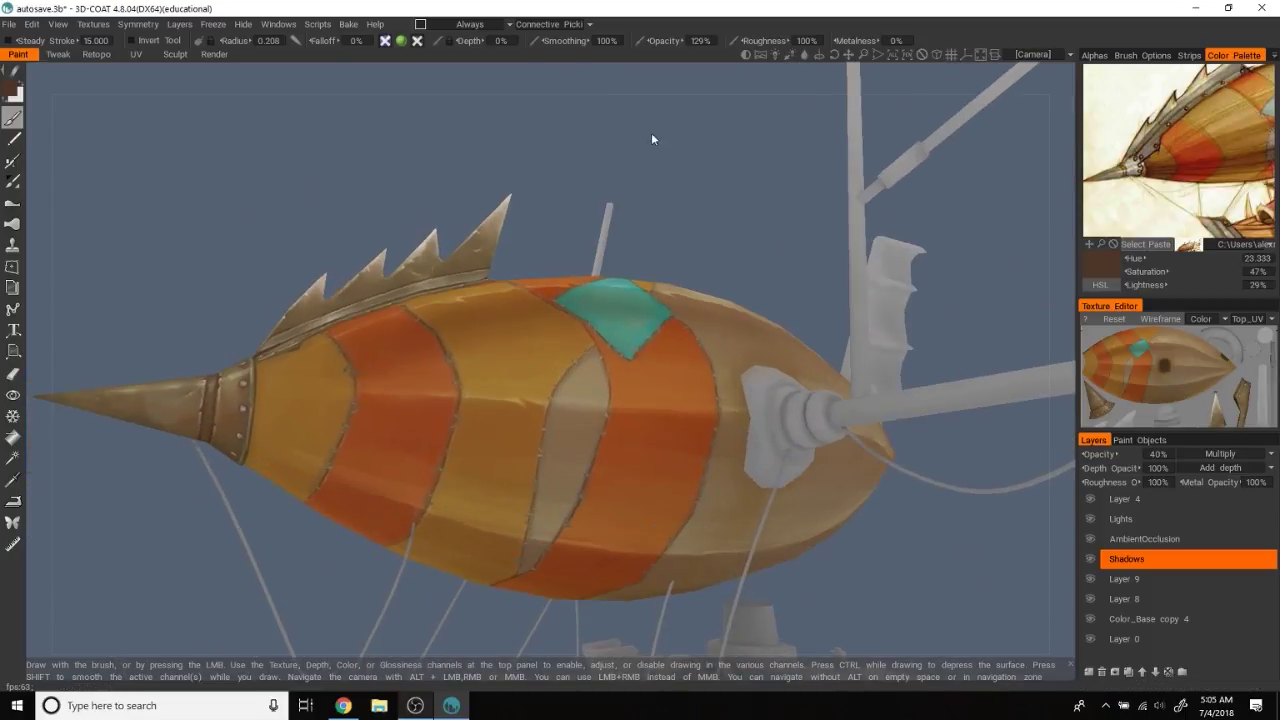
right_drag(414, 423, 735, 200)
mouse_move(735, 200)
mouse_down()
mouse_move(895, 468)
mouse_move(787, 278)
mouse_up()
mouse_move(787, 278)
right_down()
mouse_move(762, 250)
mouse_move(915, 382)
right_up()
drag(915, 382, 946, 483)
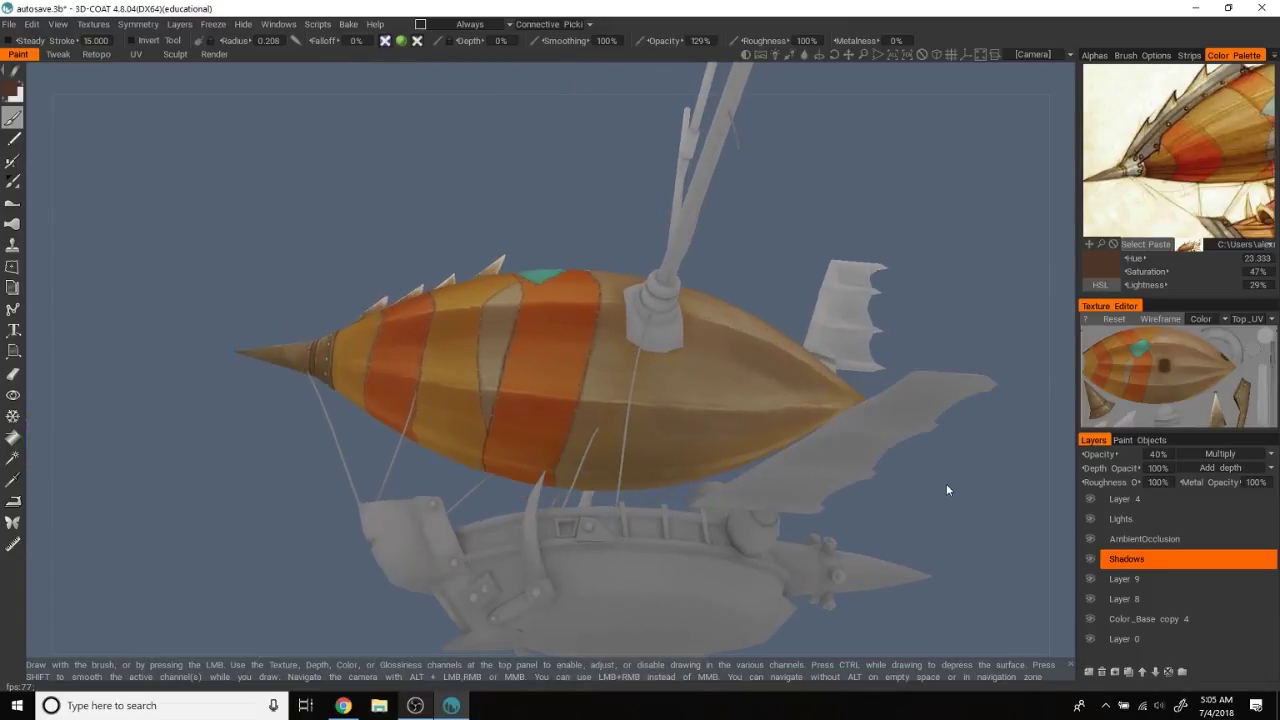
right_drag(946, 483, 608, 433)
mouse_move(443, 143)
mouse_down()
mouse_move(651, 163)
mouse_move(866, 149)
mouse_move(503, 447)
mouse_move(690, 140)
mouse_move(752, 153)
mouse_move(727, 139)
mouse_move(758, 144)
mouse_move(787, 94)
mouse_move(810, 100)
mouse_up()
Paint shadow beneath the spiked spine and nose ridge with a smaller brush
mouse_move(206, 211)
mouse_down()
mouse_move(268, 195)
mouse_move(461, 343)
mouse_up()
right_drag(461, 343, 443, 346)
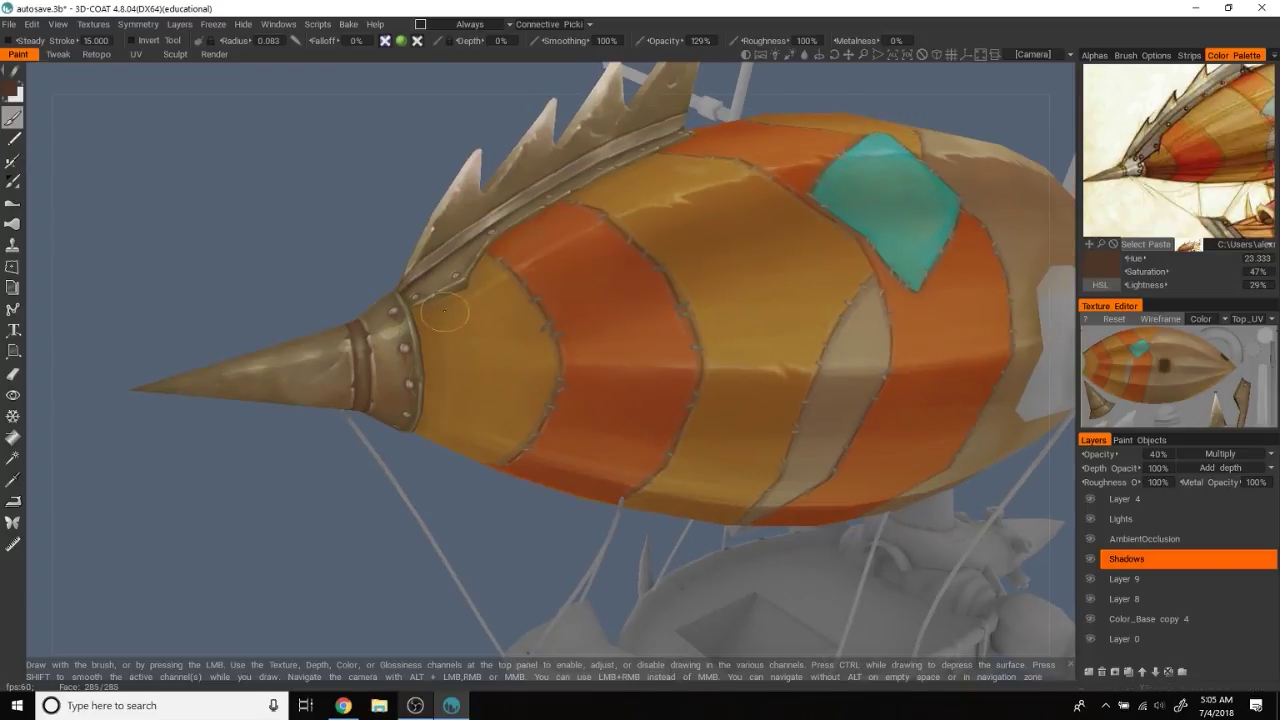
mouse_move(465, 516)
mouse_down()
mouse_move(294, 286)
mouse_move(404, 329)
mouse_up()
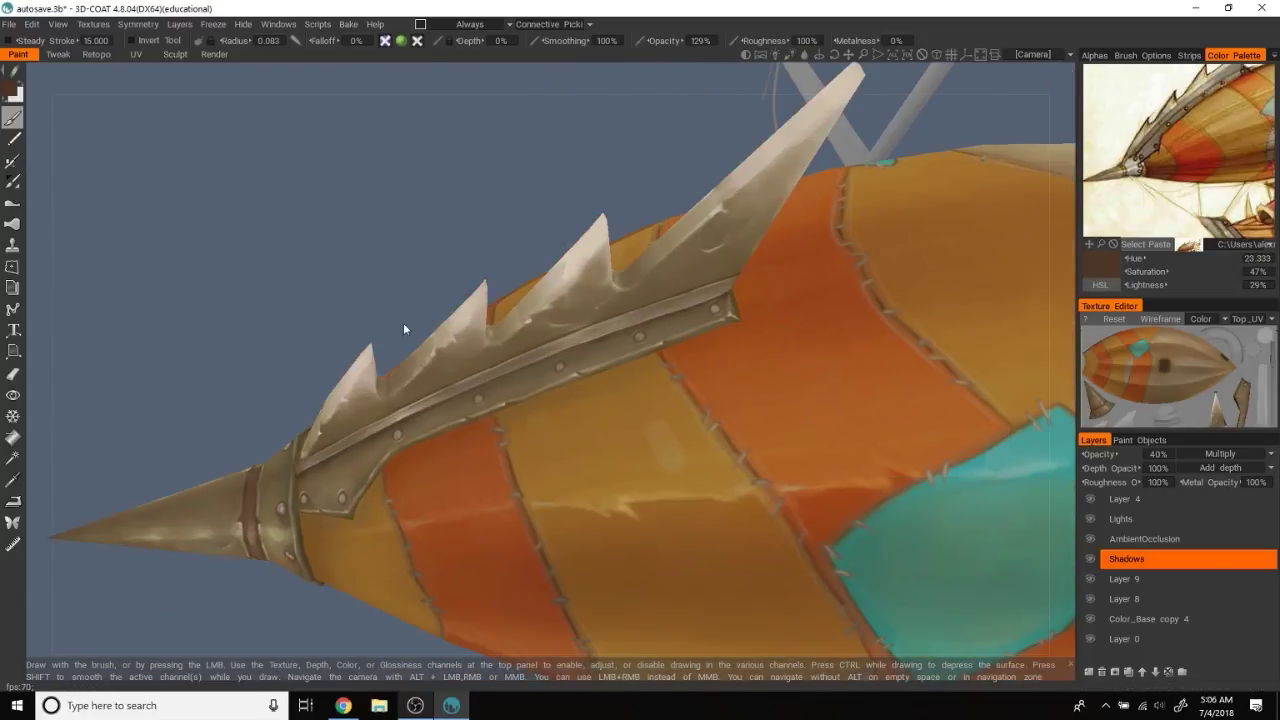
alt+drag(464, 443, 632, 355)
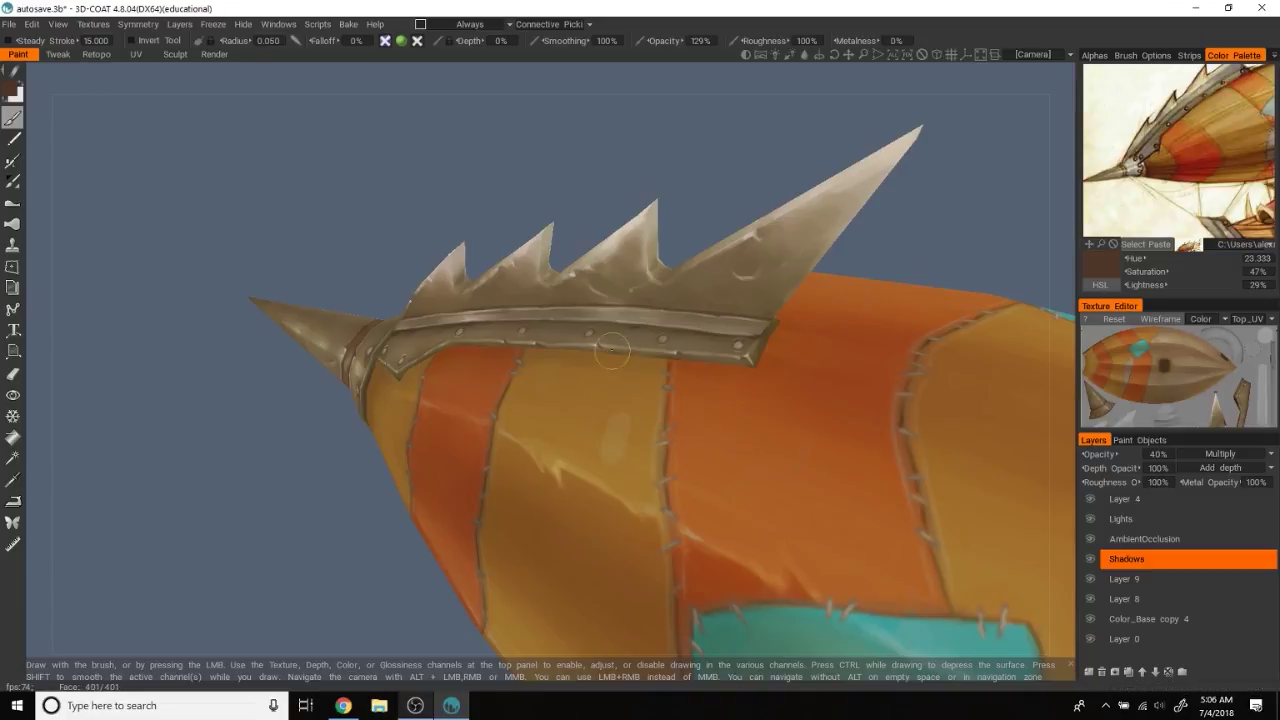
alt+drag(711, 360, 499, 341)
mouse_move(283, 515)
alt+mouse_down()
mouse_move(459, 212)
mouse_move(486, 235)
mouse_move(412, 411)
alt+mouse_up()
mouse_move(380, 492)
alt+mouse_down()
mouse_move(505, 205)
mouse_move(540, 402)
alt+mouse_up()
mouse_move(441, 485)
alt+mouse_down()
mouse_move(400, 246)
mouse_move(668, 254)
mouse_move(414, 234)
mouse_move(368, 214)
mouse_move(351, 334)
mouse_move(517, 206)
mouse_move(459, 352)
alt+mouse_up()
mouse_move(541, 333)
alt+mouse_down()
mouse_move(763, 245)
mouse_move(754, 220)
mouse_move(700, 266)
alt+mouse_up()
Activate the Lights layer with white paint and a highlight-sized brush
click(1103, 516)
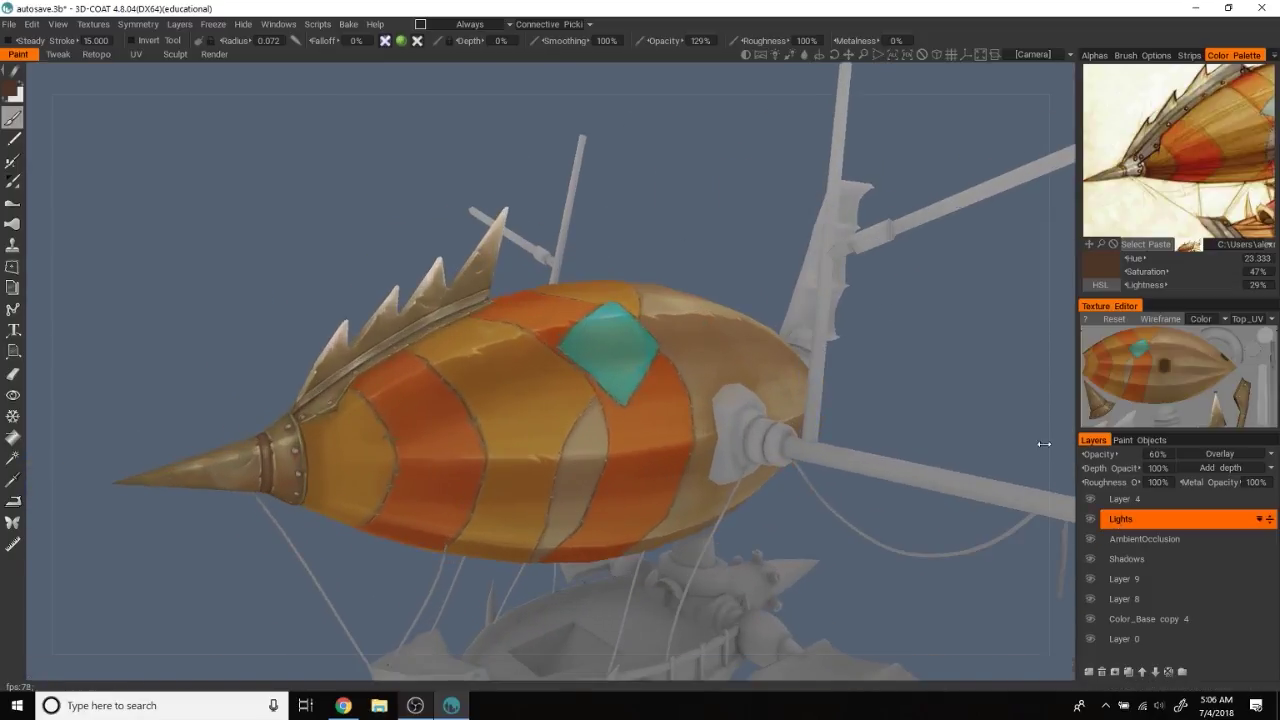
click(12, 90)
alt+drag(100, 200, 329, 289)
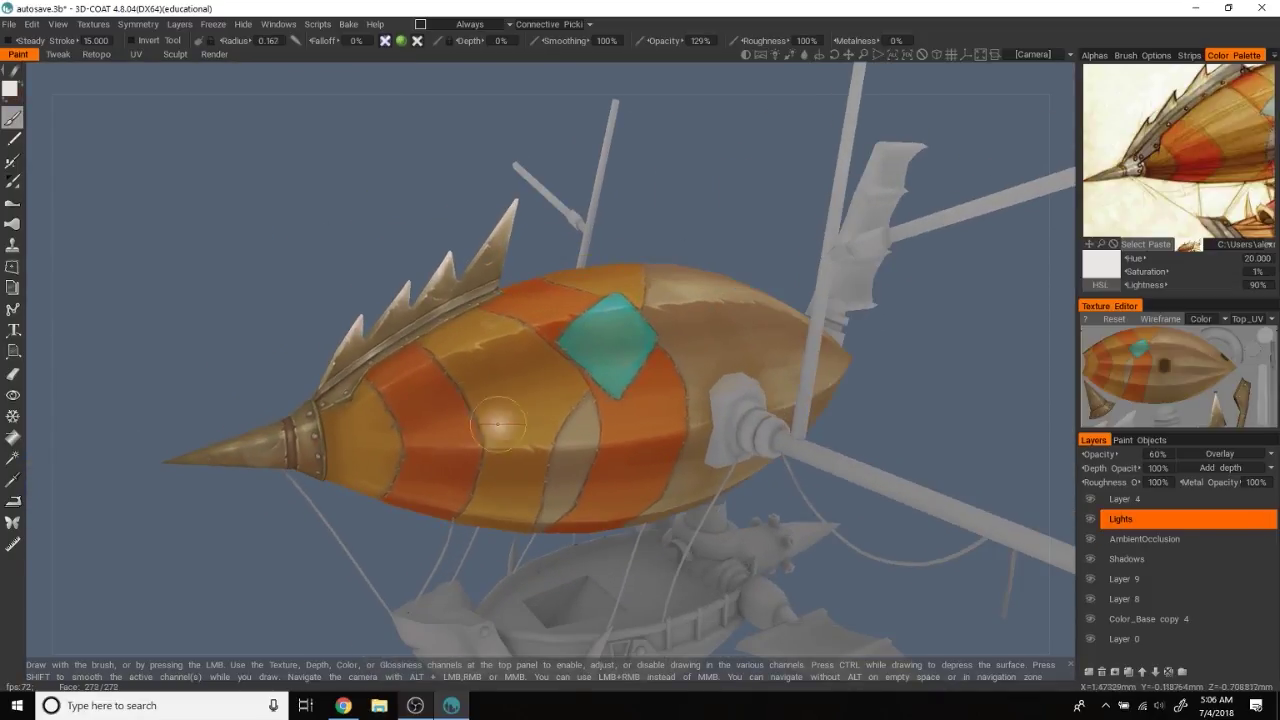
Dab pale highlights on the upper hull and nose collar from several angles
alt+drag(487, 420, 521, 281)
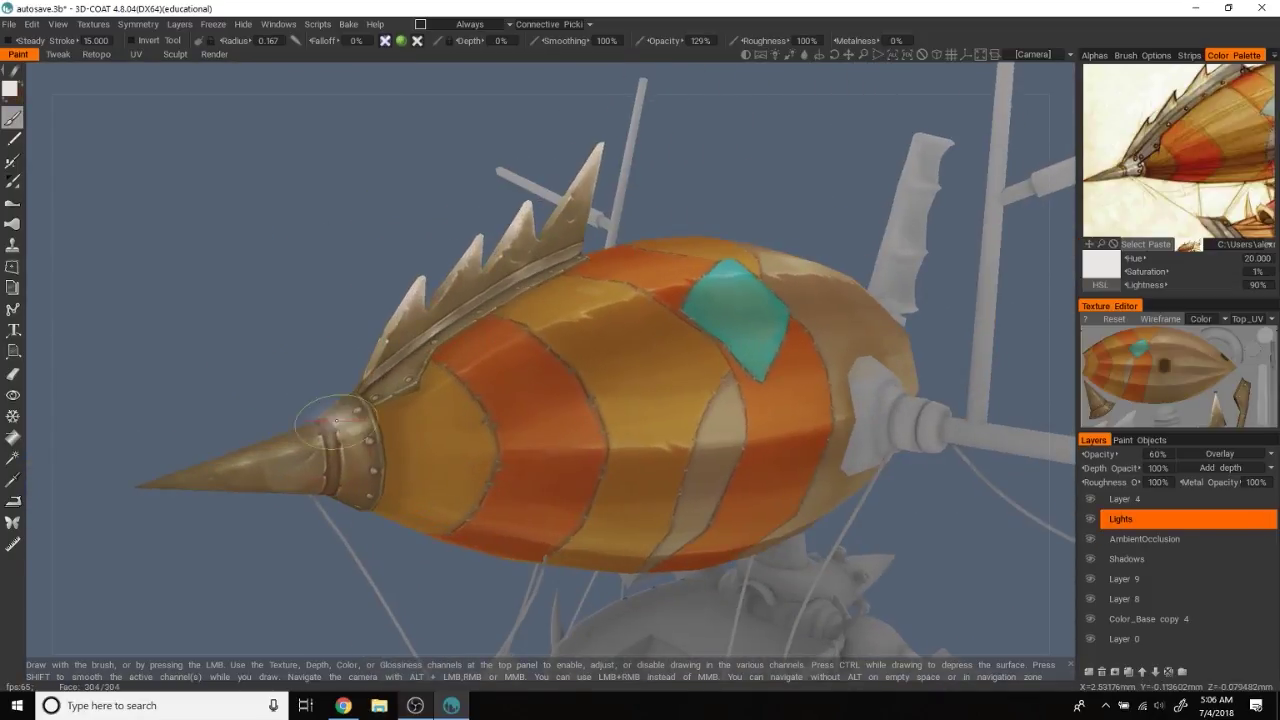
alt+drag(810, 262, 286, 292)
mouse_move(286, 292)
alt+right_down()
mouse_move(222, 177)
mouse_move(408, 486)
alt+right_up()
mouse_move(408, 486)
alt+mouse_down()
mouse_move(334, 531)
mouse_move(745, 445)
mouse_move(880, 328)
mouse_move(960, 211)
alt+mouse_up()
alt+right_drag(960, 211, 750, 420)
alt+drag(750, 420, 713, 447)
mouse_move(798, 412)
alt+mouse_down()
mouse_move(986, 423)
mouse_move(850, 300)
alt+mouse_up()
mouse_move(850, 300)
alt+right_down()
mouse_move(700, 180)
mouse_move(688, 140)
alt+right_up()
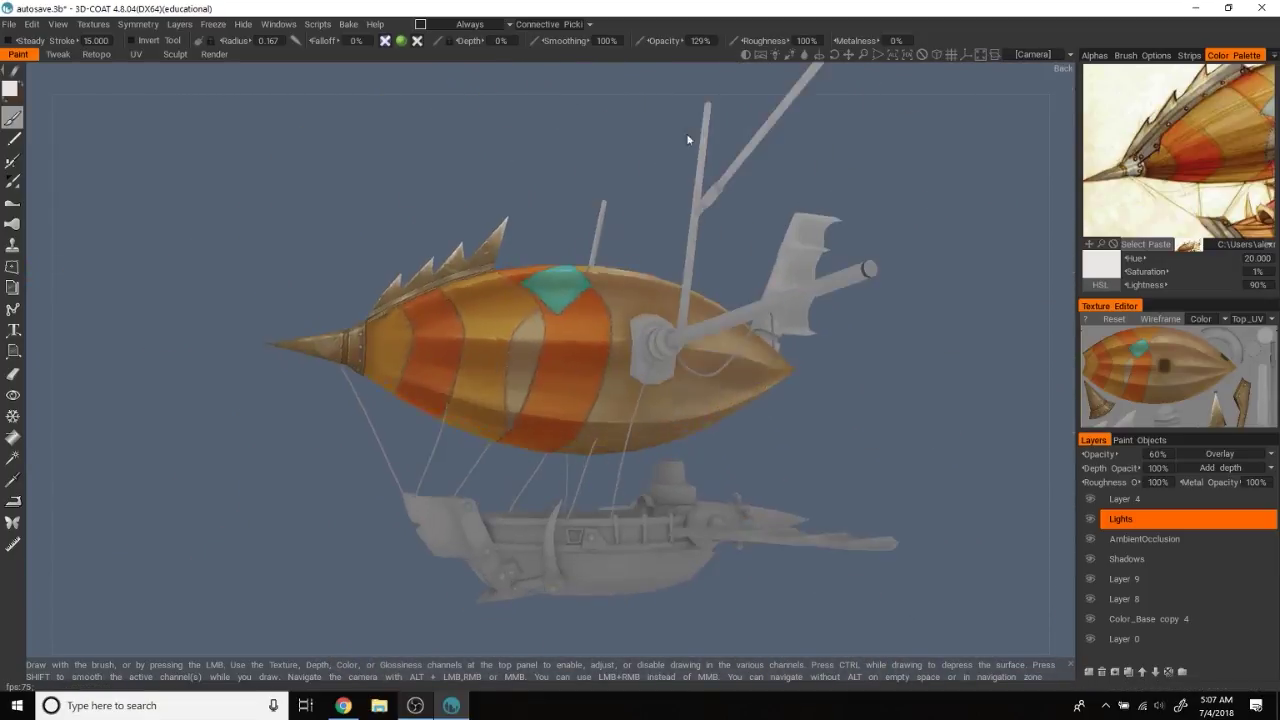